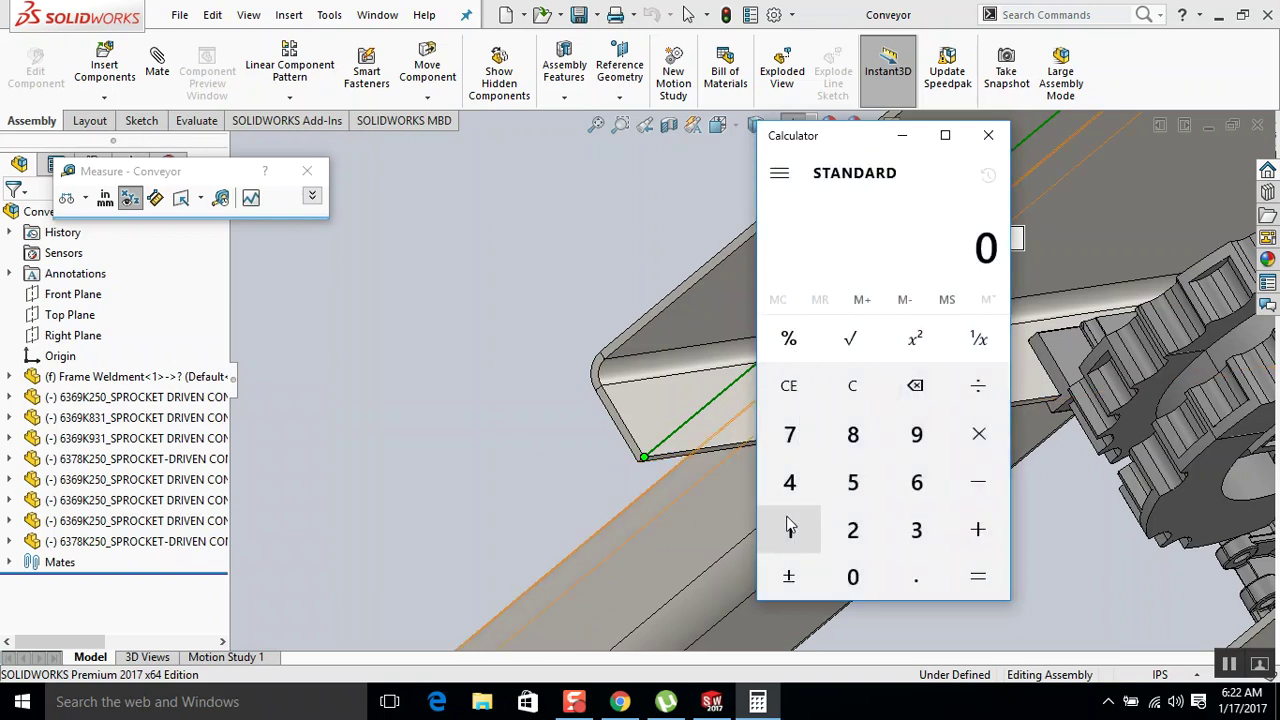
left_click(789, 527)
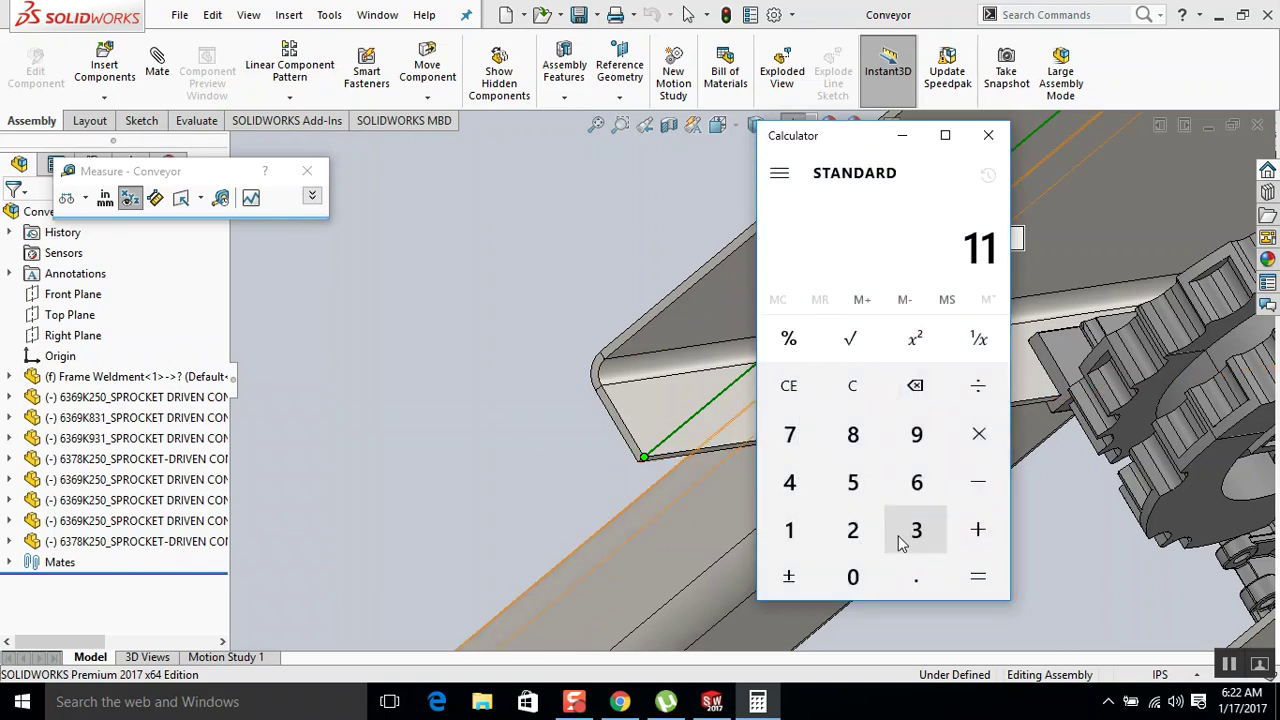
left_click(978, 529)
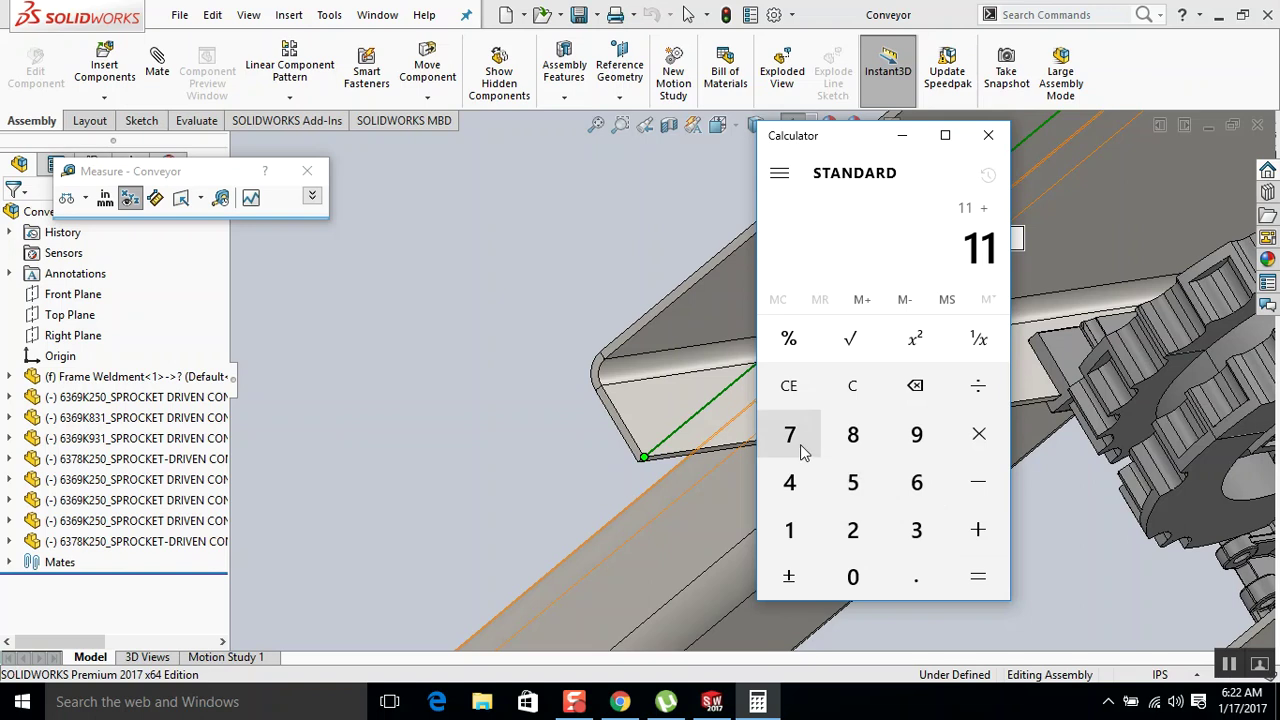
left_click(851, 386)
Subtract 7 from 11.875 in the calculator and close the calculator.
left_click(806, 545)
left_click(806, 545)
left_click(912, 571)
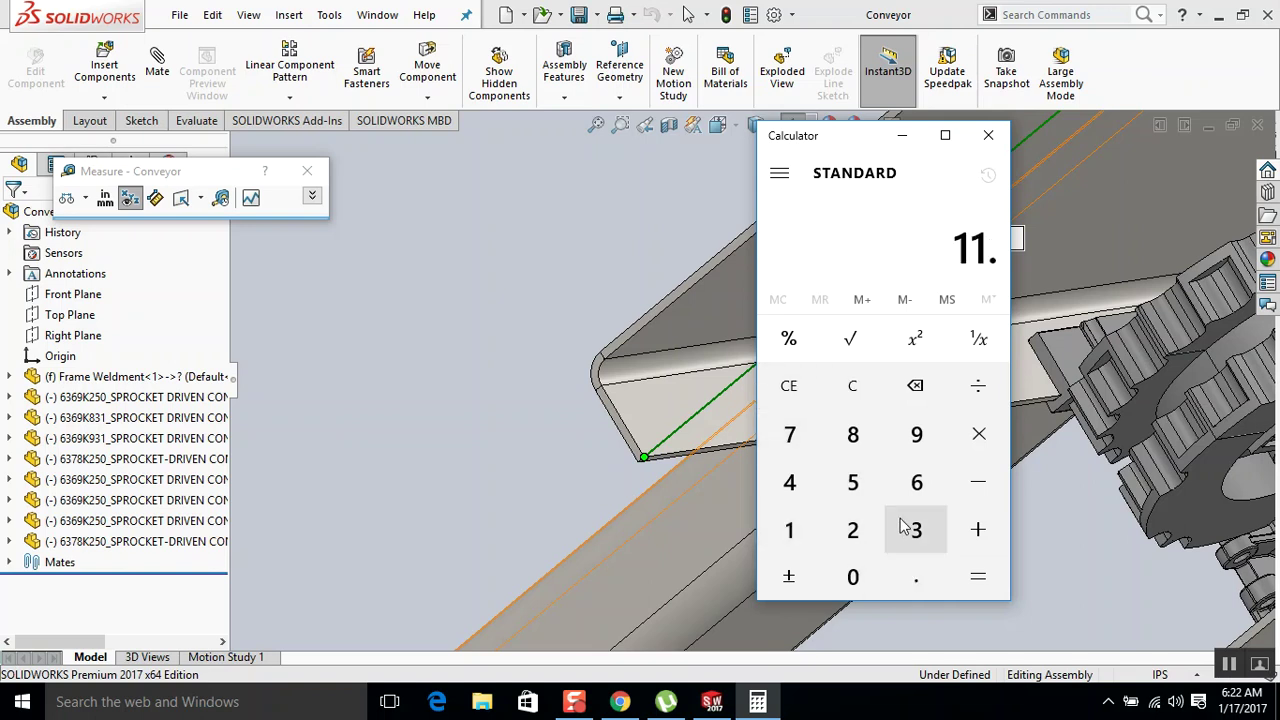
left_click(841, 440)
left_click(794, 434)
left_click(851, 482)
left_click(971, 495)
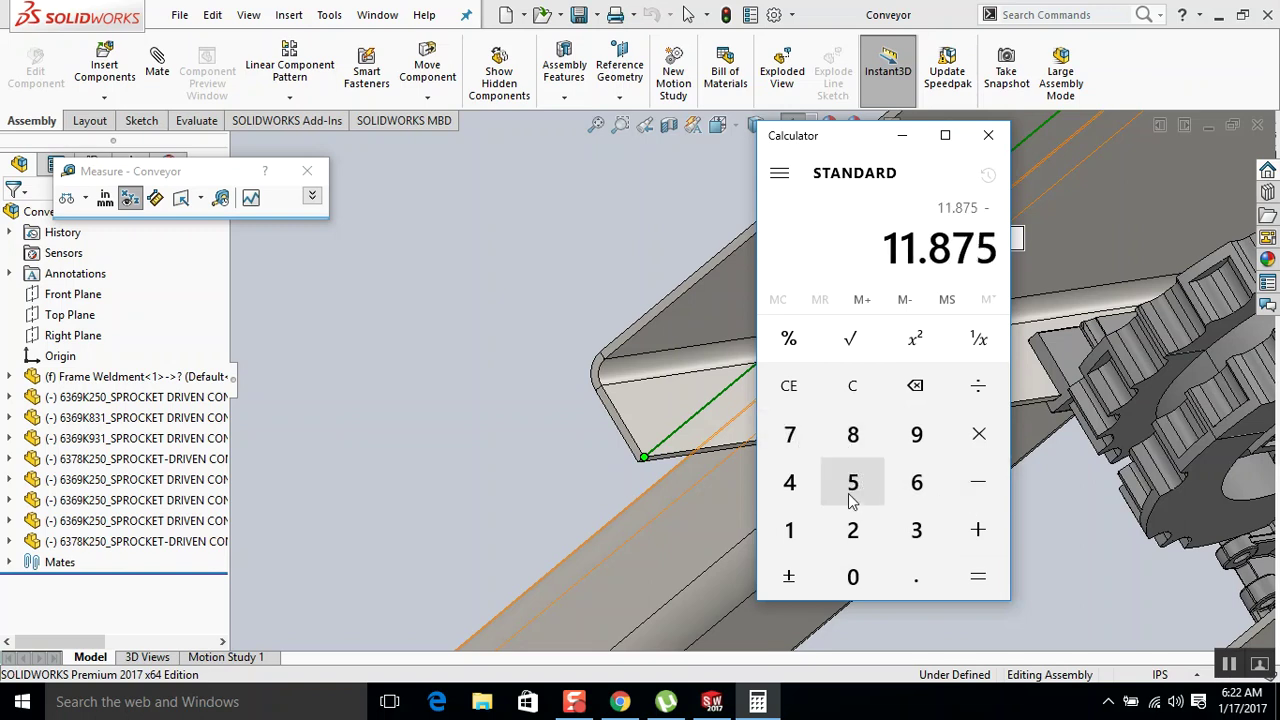
left_click(803, 447)
left_click(970, 572)
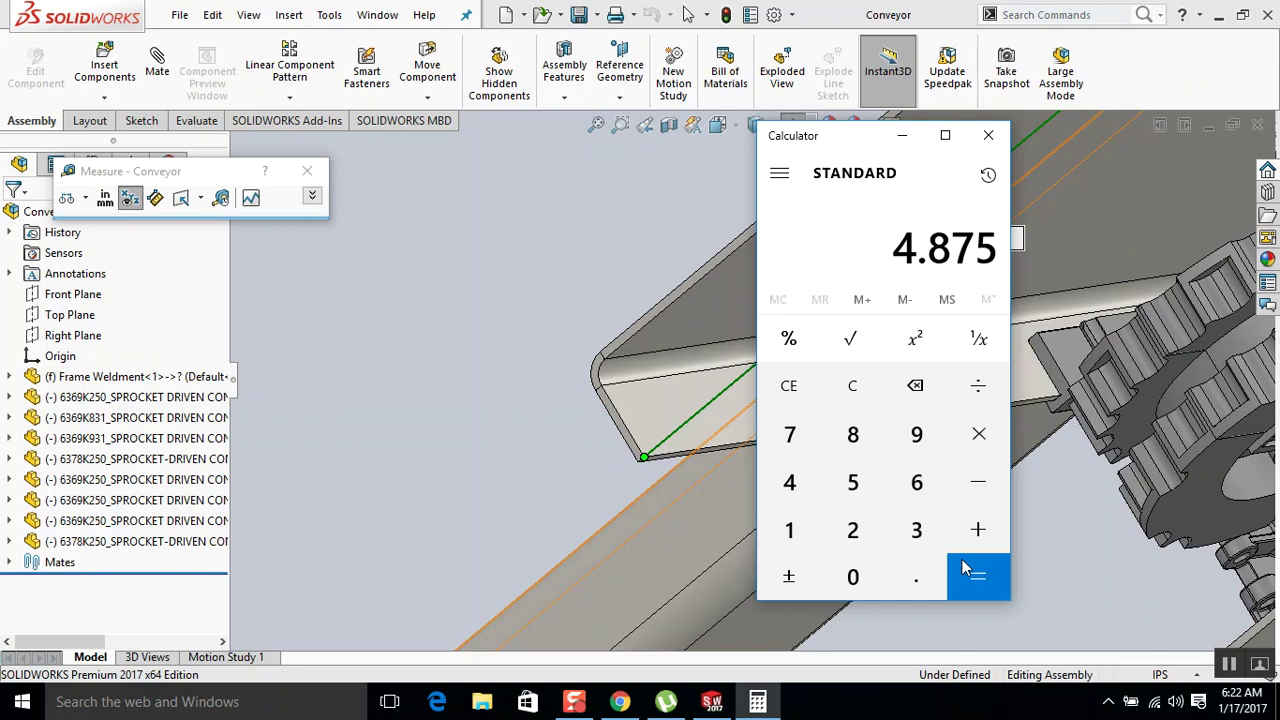
left_click(988, 135)
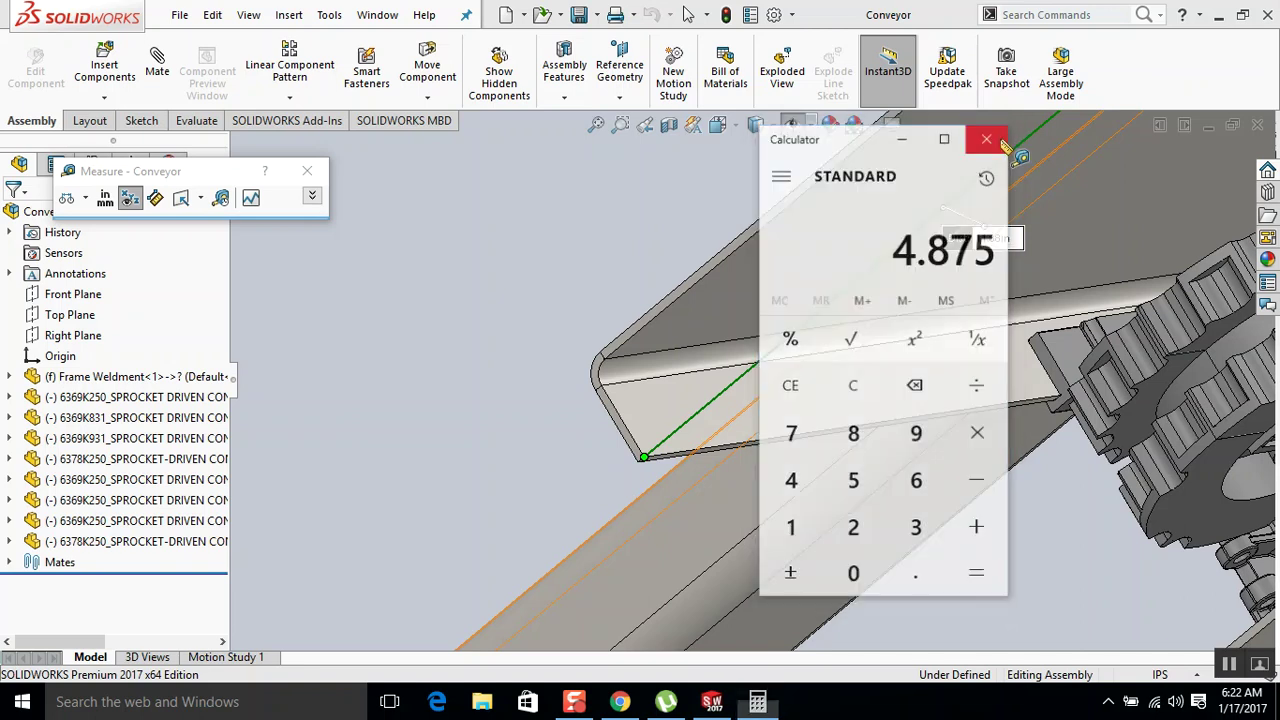
Return to the conveyor assembly without the measuring tool and open the Frame Weldment part from its side panel.
scroll(690, 292, "down", 5)
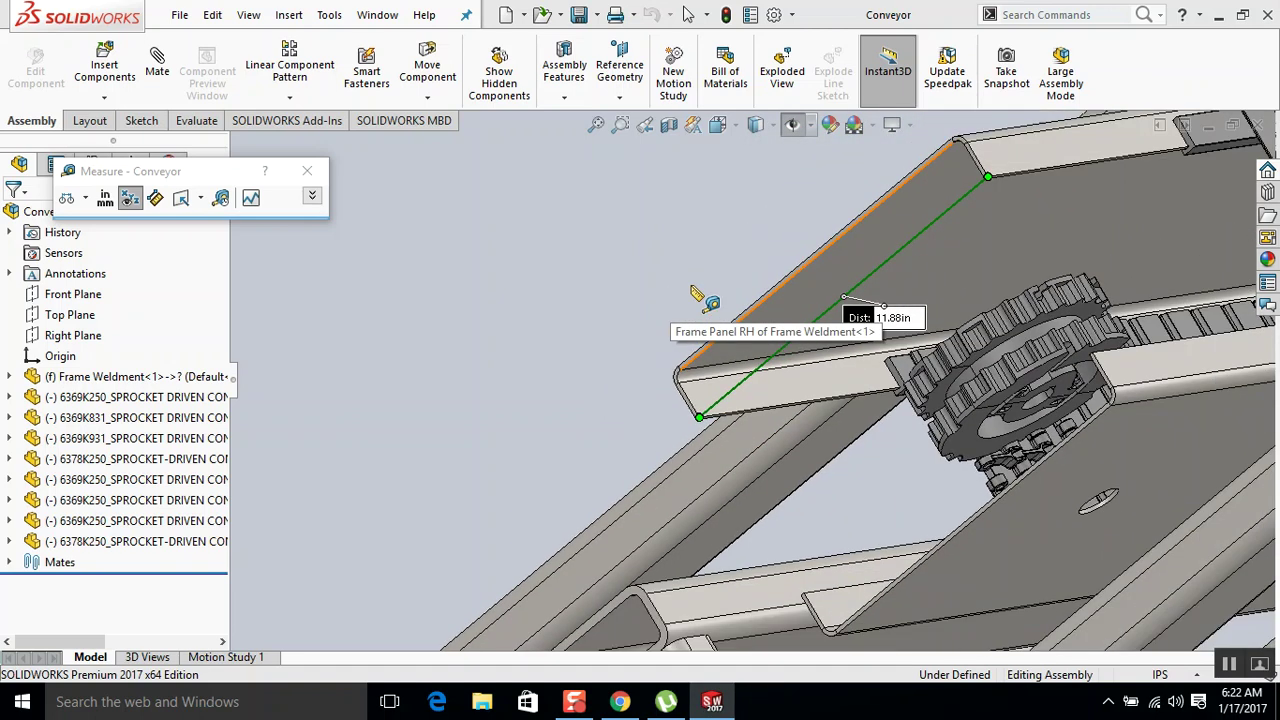
key("alt+Tab")
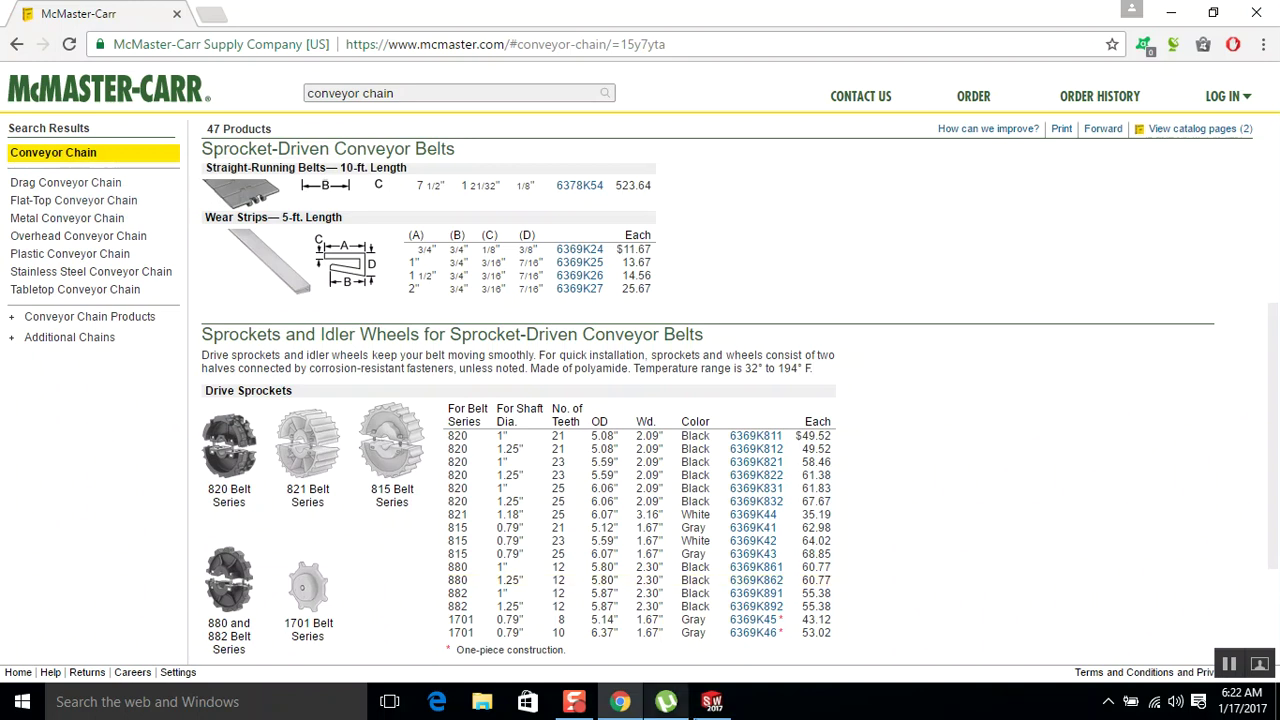
left_click(712, 701)
scroll(740, 337, "down", 3)
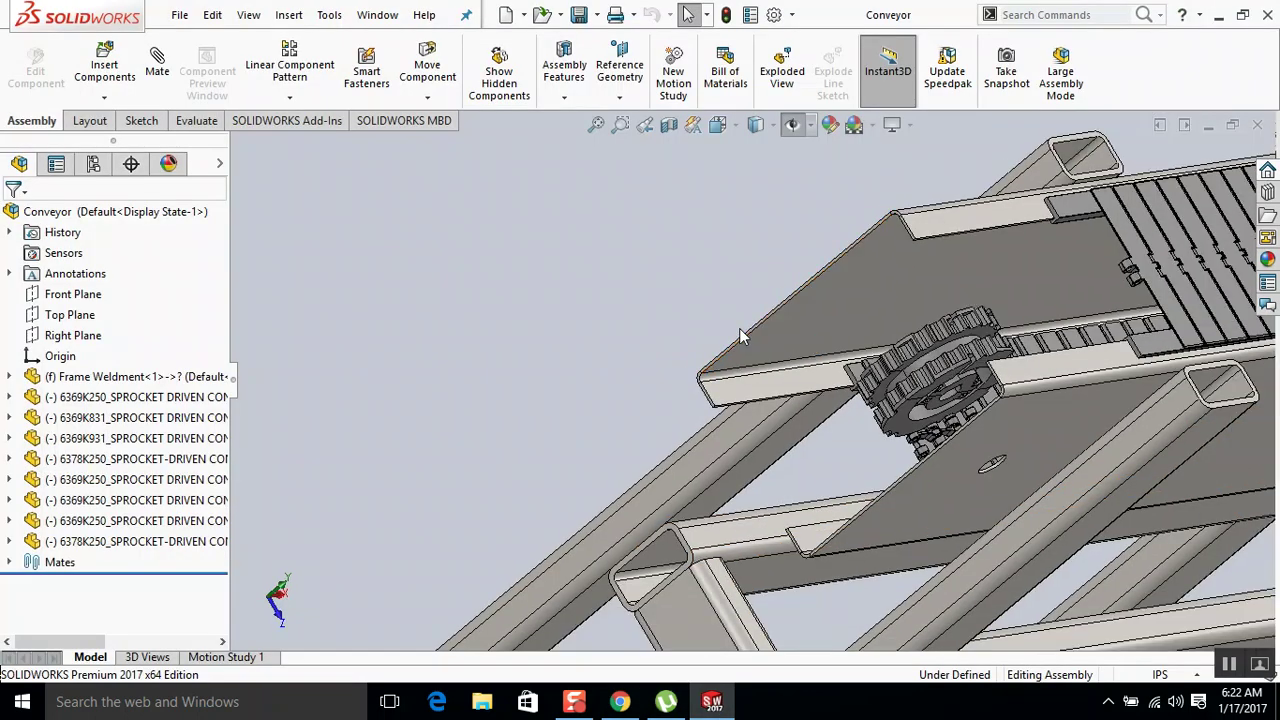
left_click(838, 313)
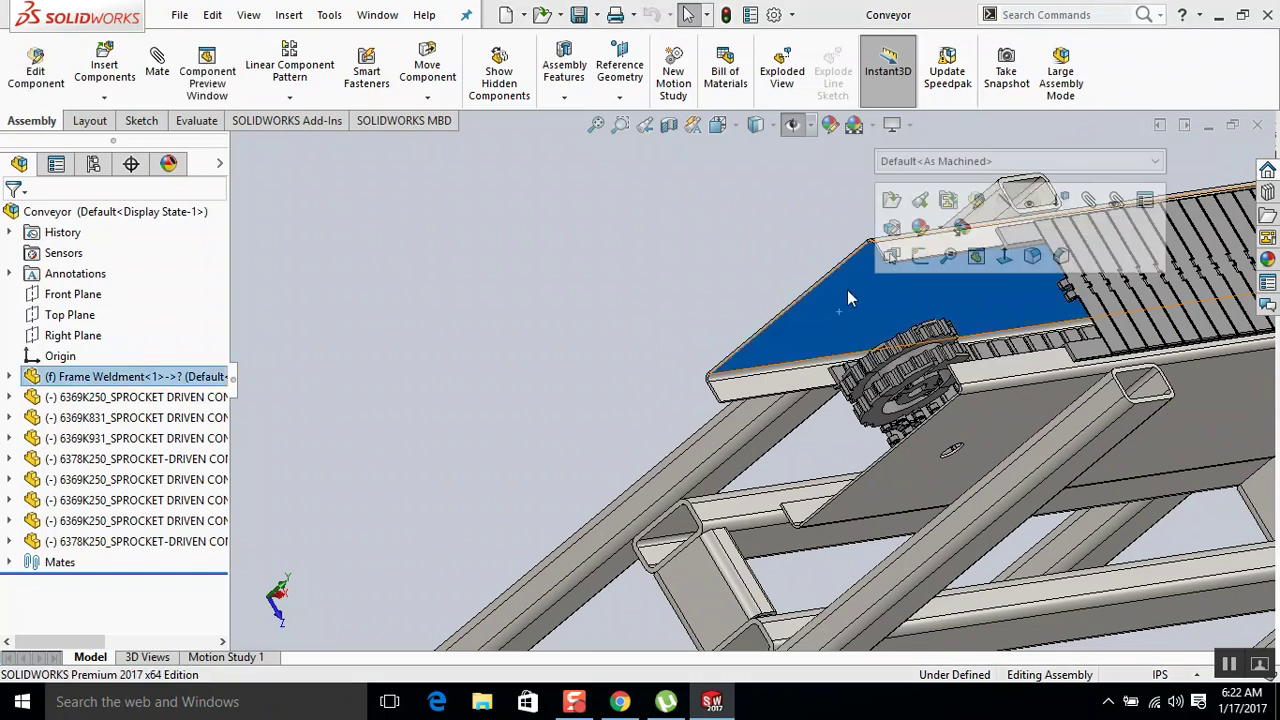
left_click(891, 200)
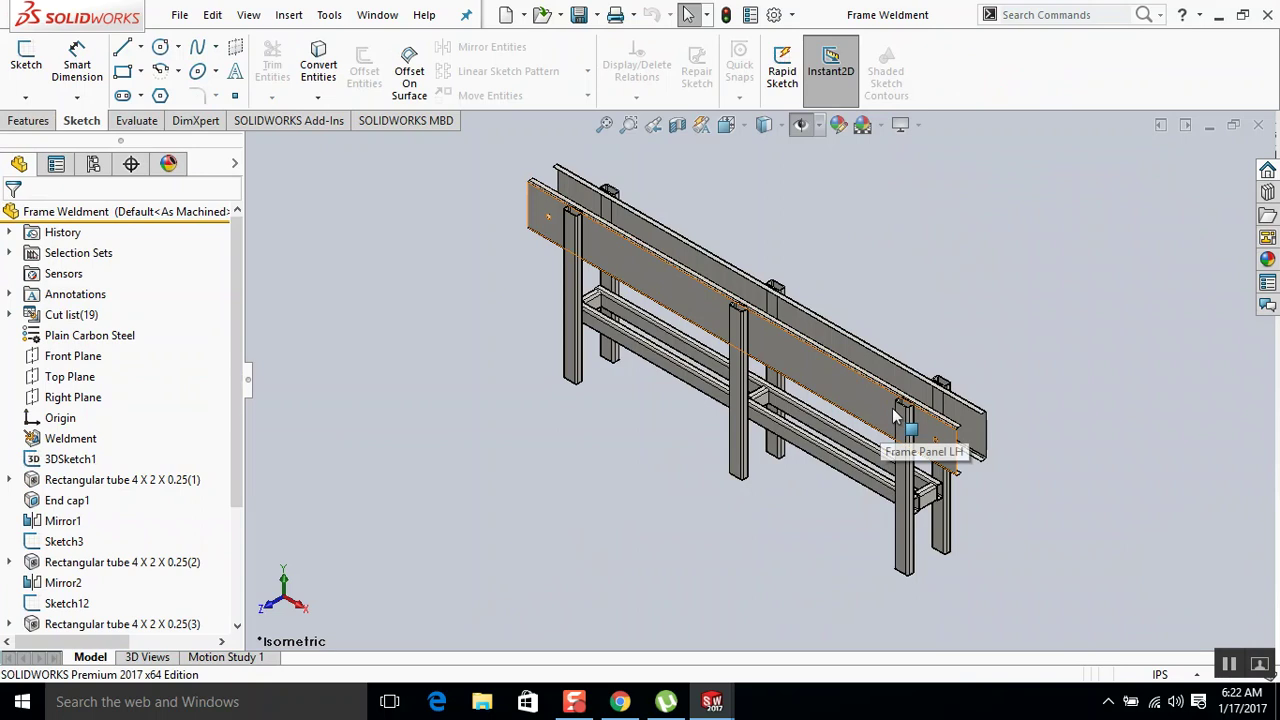
Open the Frame Panel LH part file from the Infeed Conveyor folder.
scroll(900, 423, "up", 2)
scroll(900, 423, "down", 5)
scroll(736, 313, "down", 3)
left_click(736, 313)
left_click(686, 230)
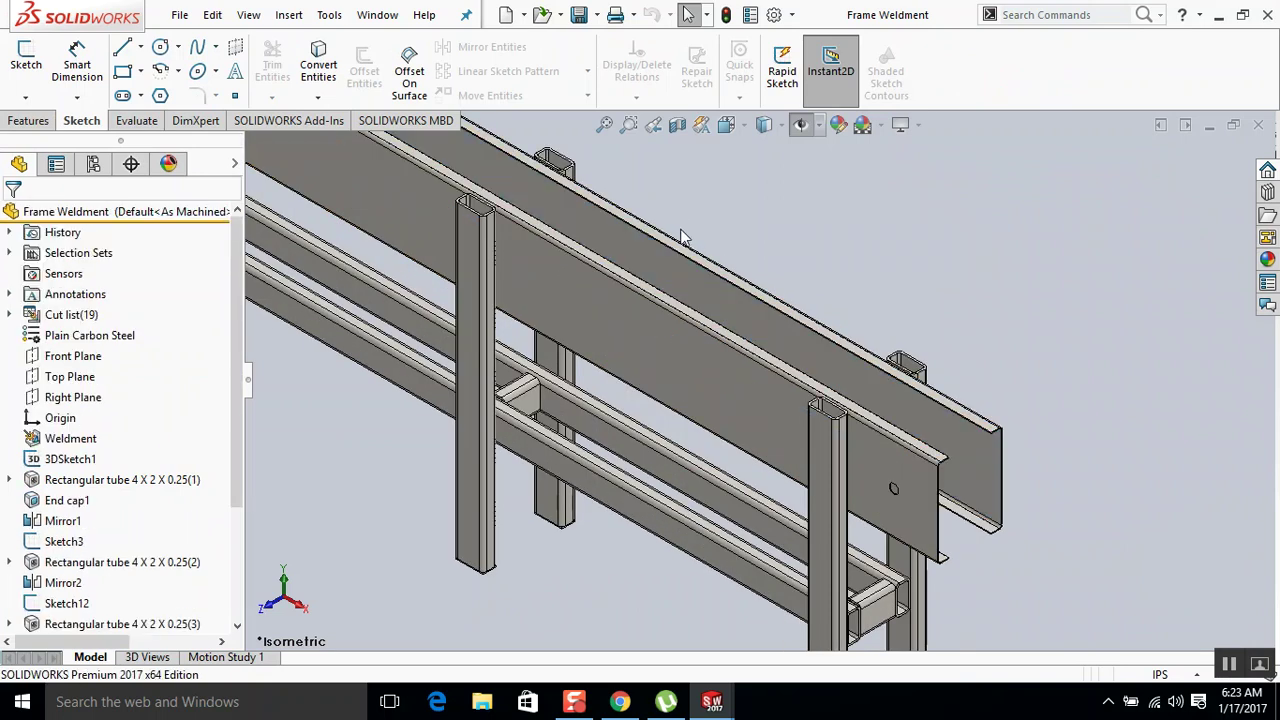
left_click(179, 14)
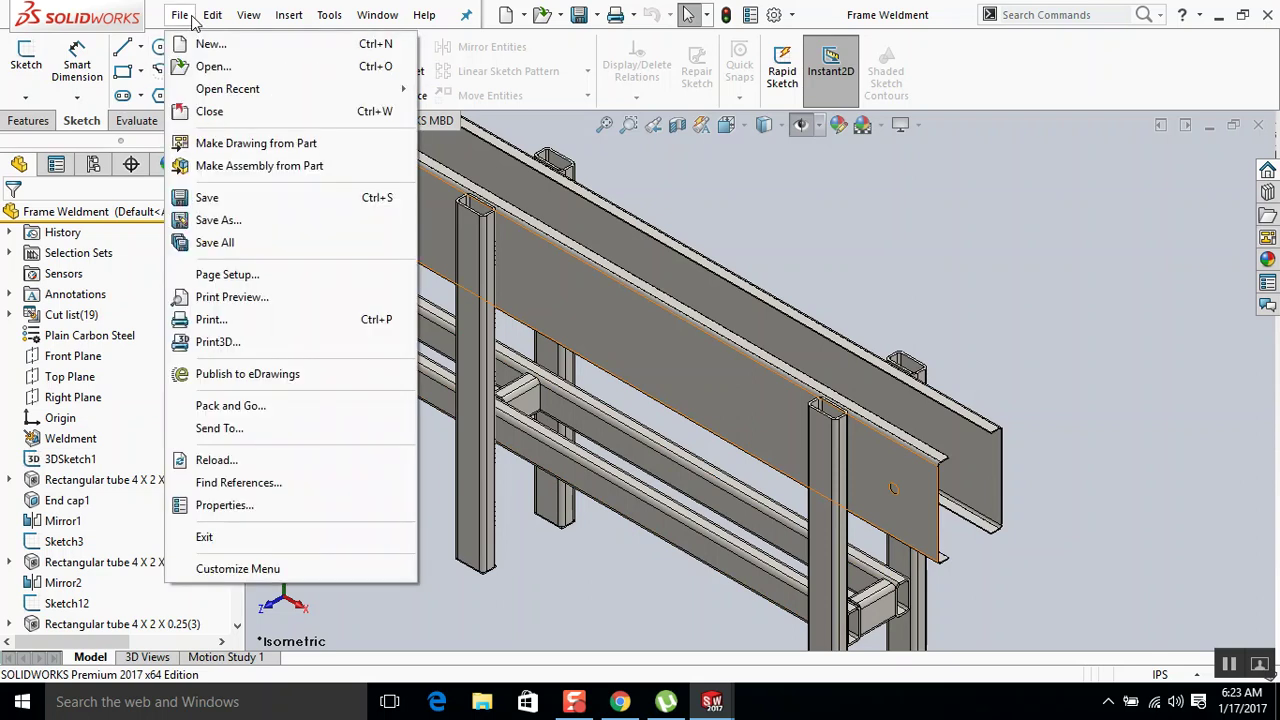
left_click(200, 66)
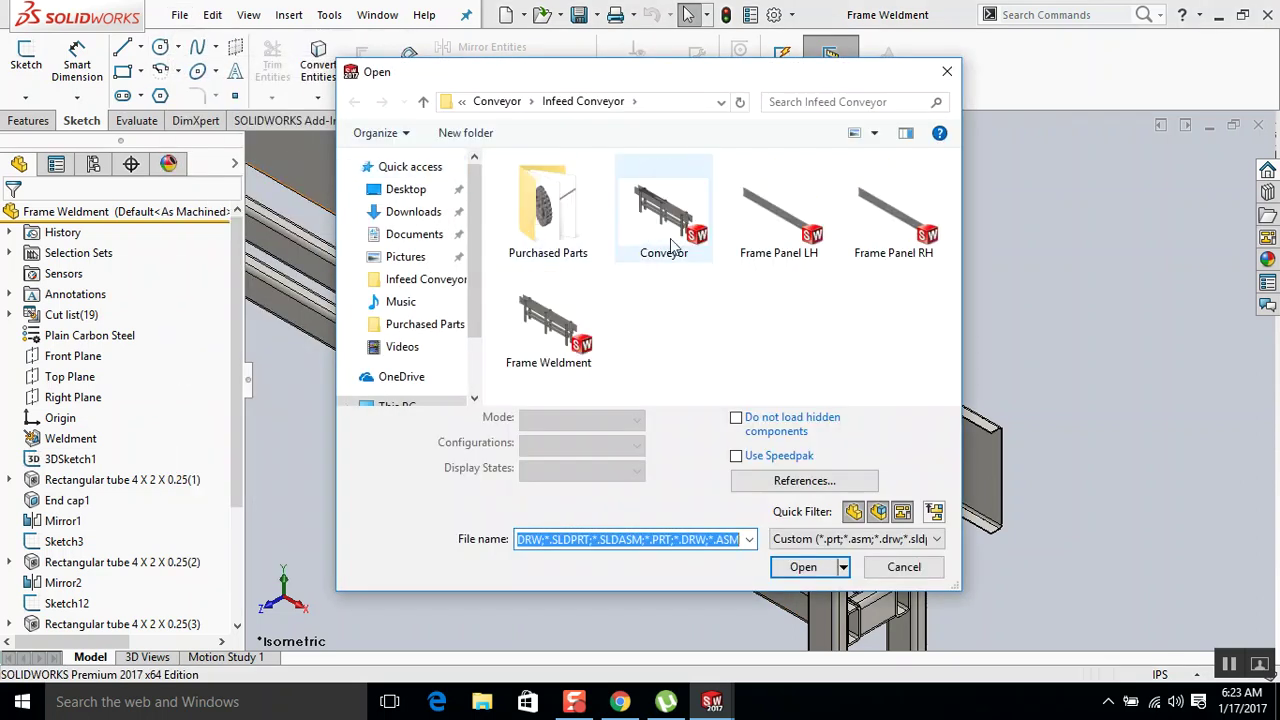
left_click(766, 208)
left_click(821, 543)
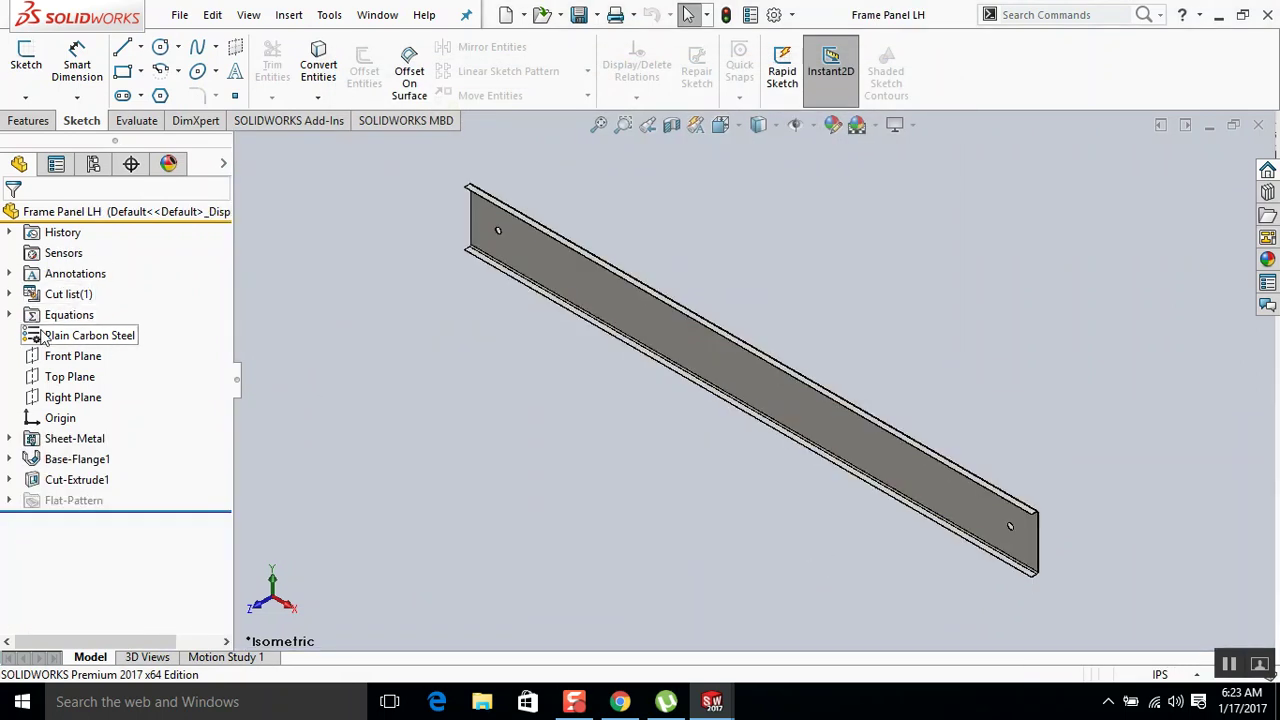
Set the panel's height dimension in the base flange's sketch to 7 in by subtracting 5 from it.
left_click(24, 442)
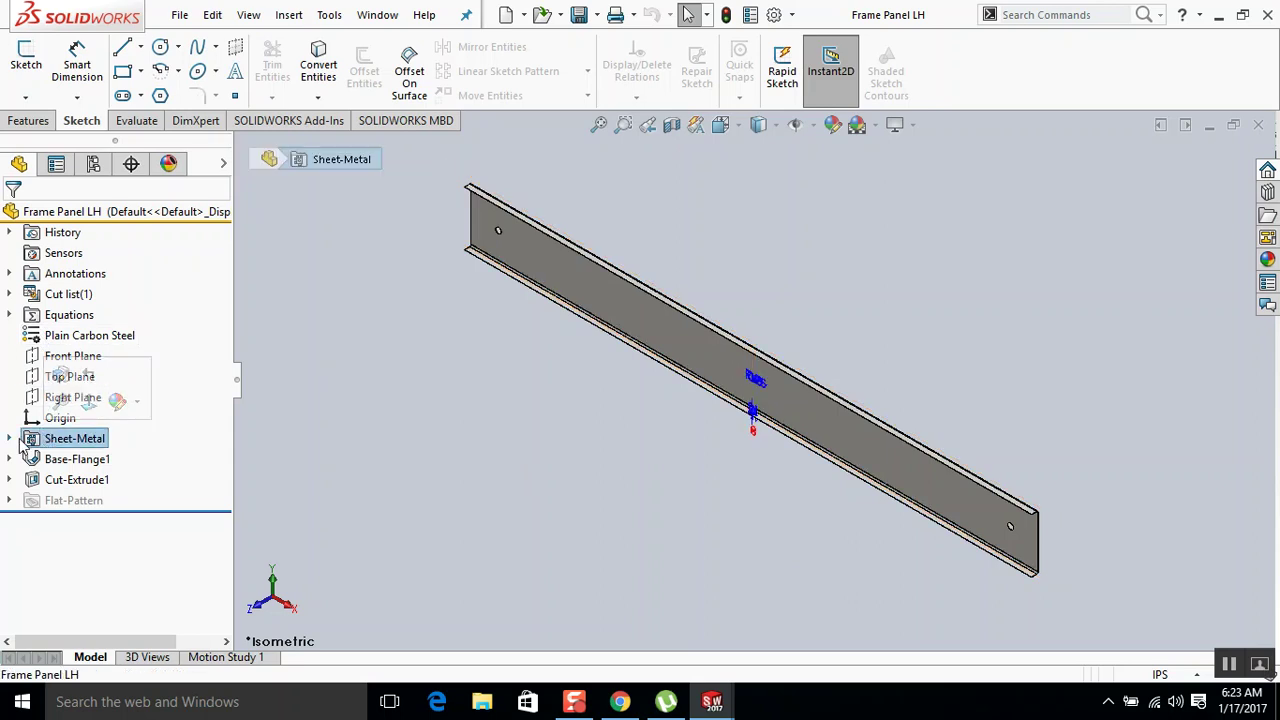
left_click(19, 438)
left_click(54, 460)
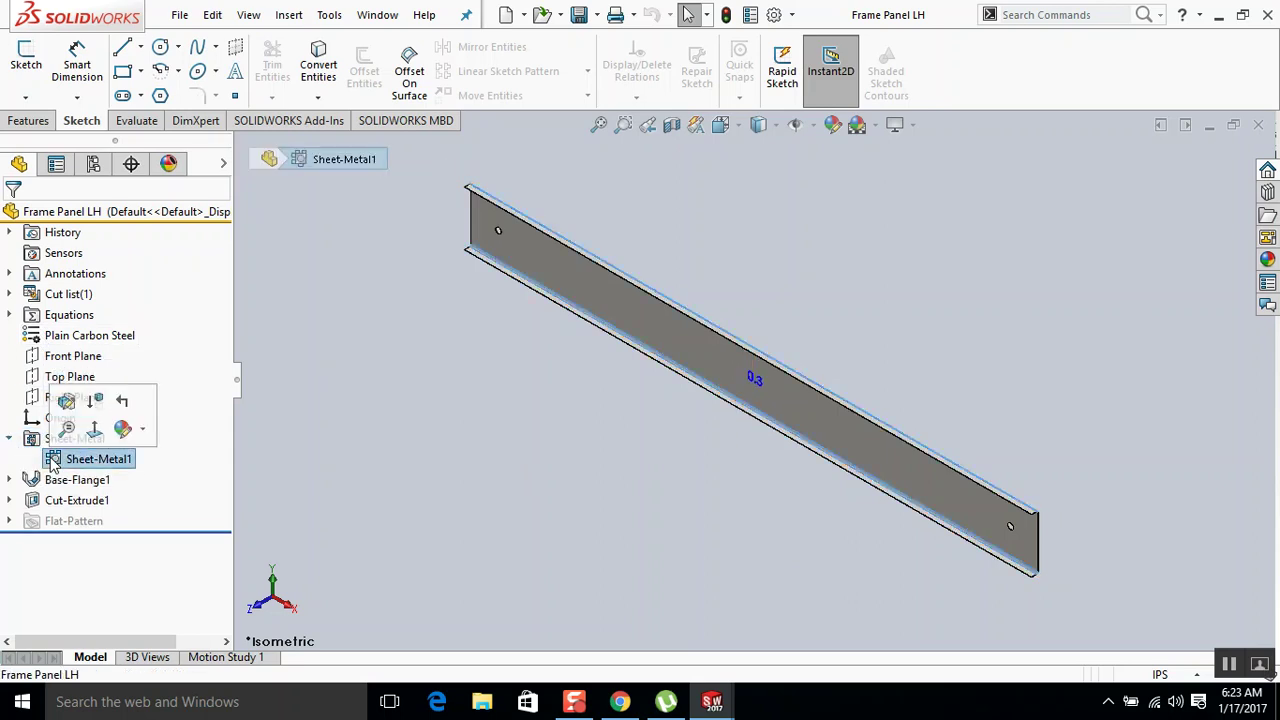
left_click(9, 480)
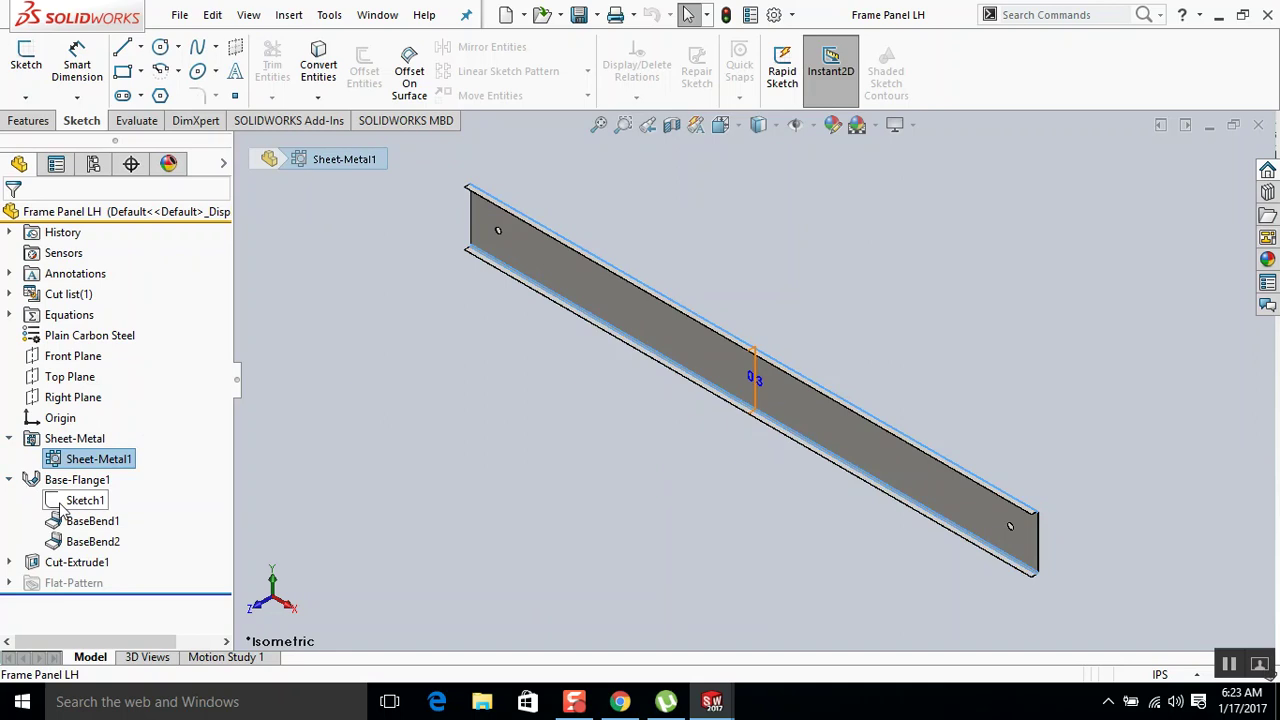
left_click(62, 504)
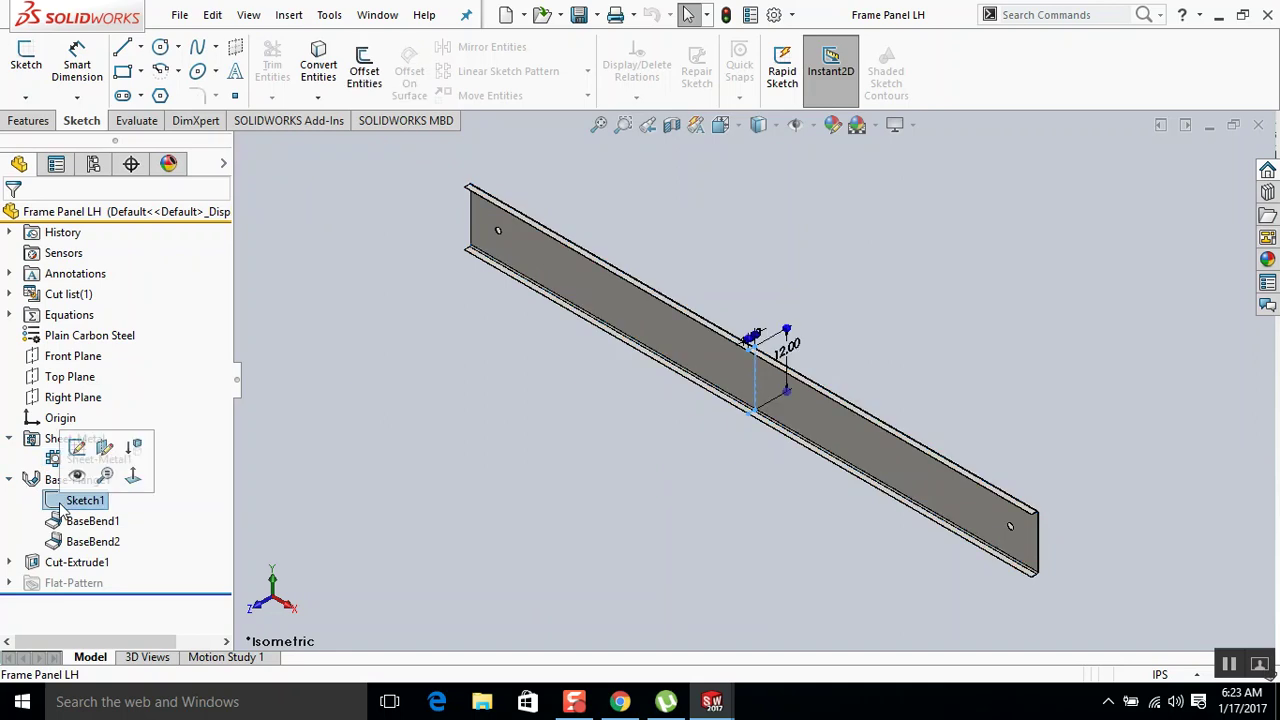
double_click(790, 352)
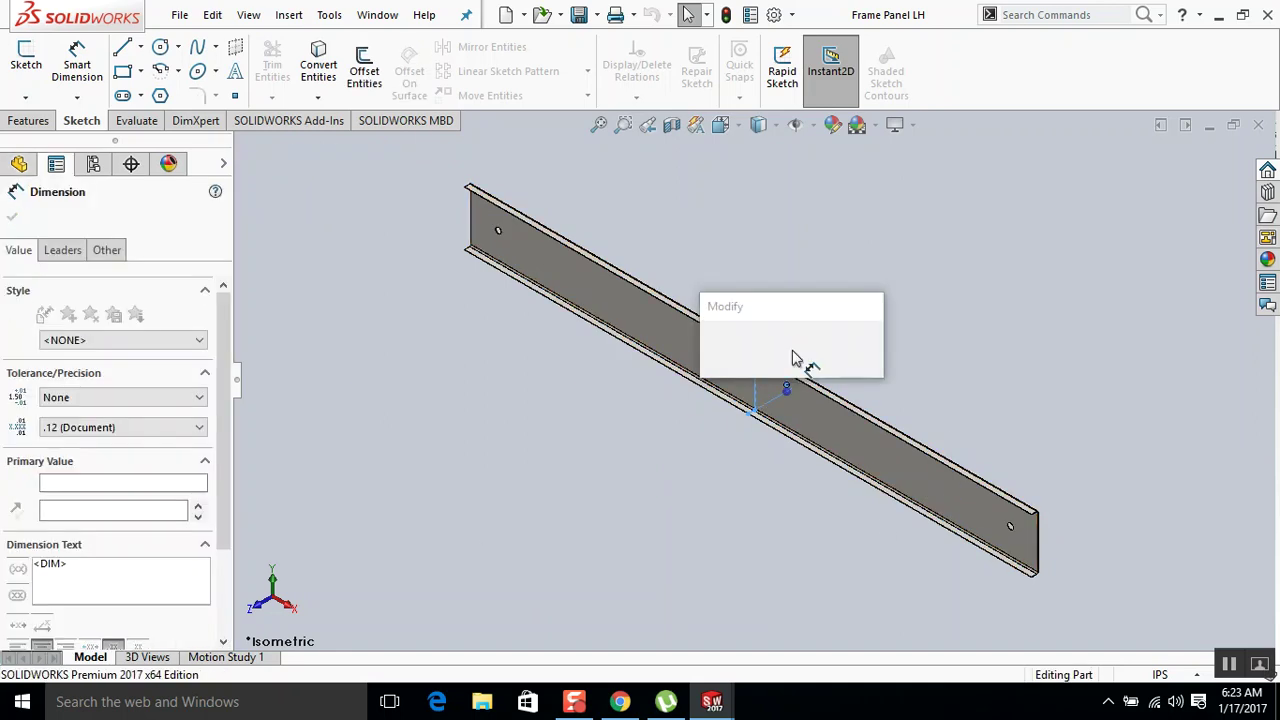
left_click(771, 394)
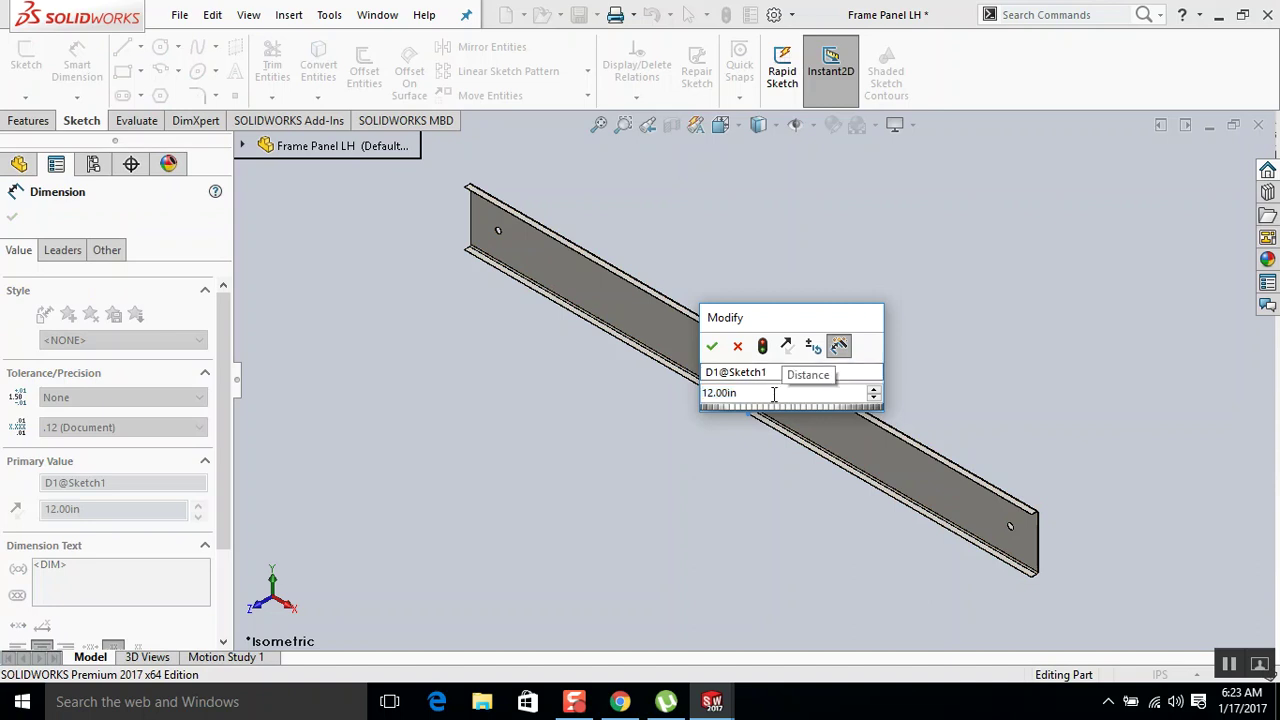
type("-5")
key("Return")
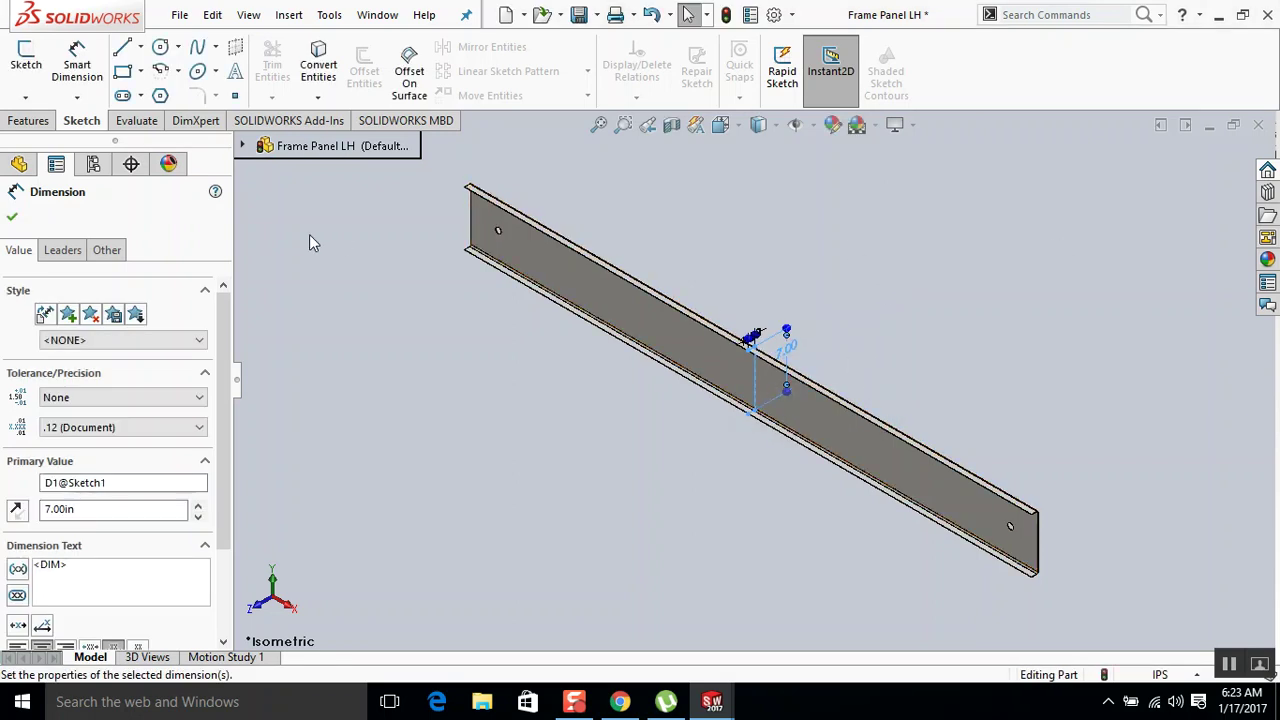
left_click(12, 216)
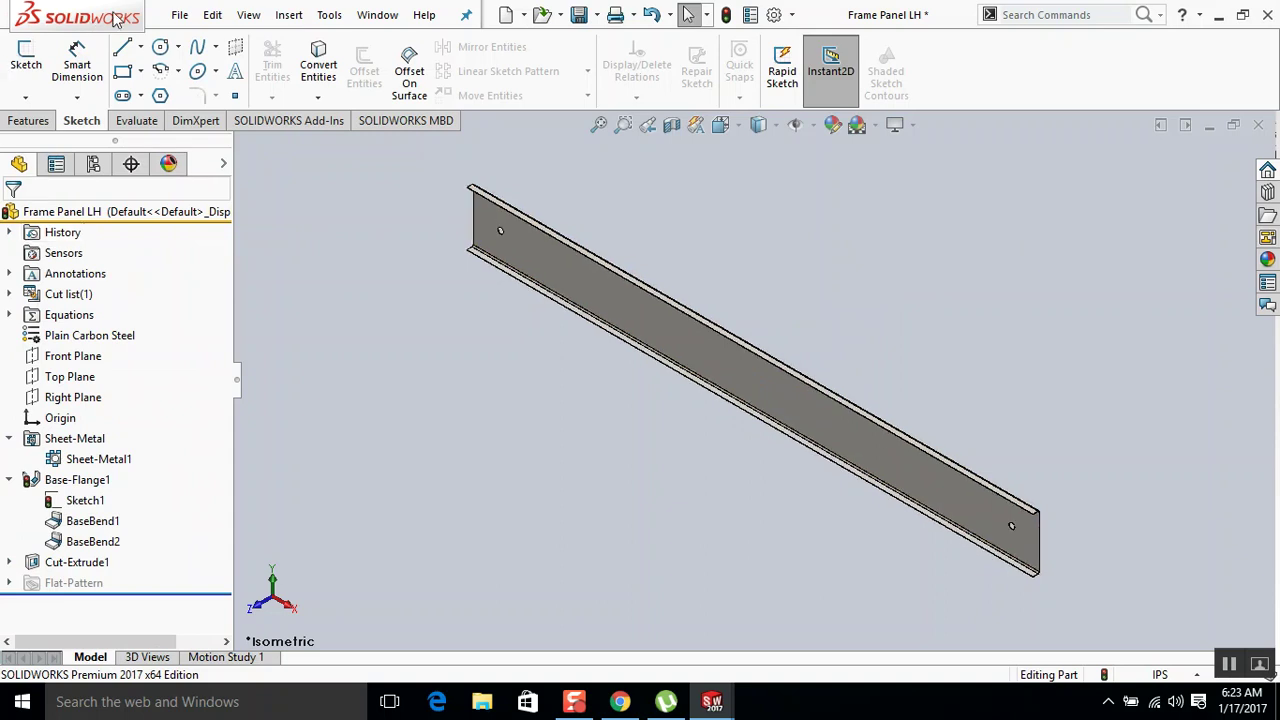
Look up the Rebuild command's keyboard shortcut by searching the customization settings for "reb", leaving the settings unchanged.
left_click(330, 16)
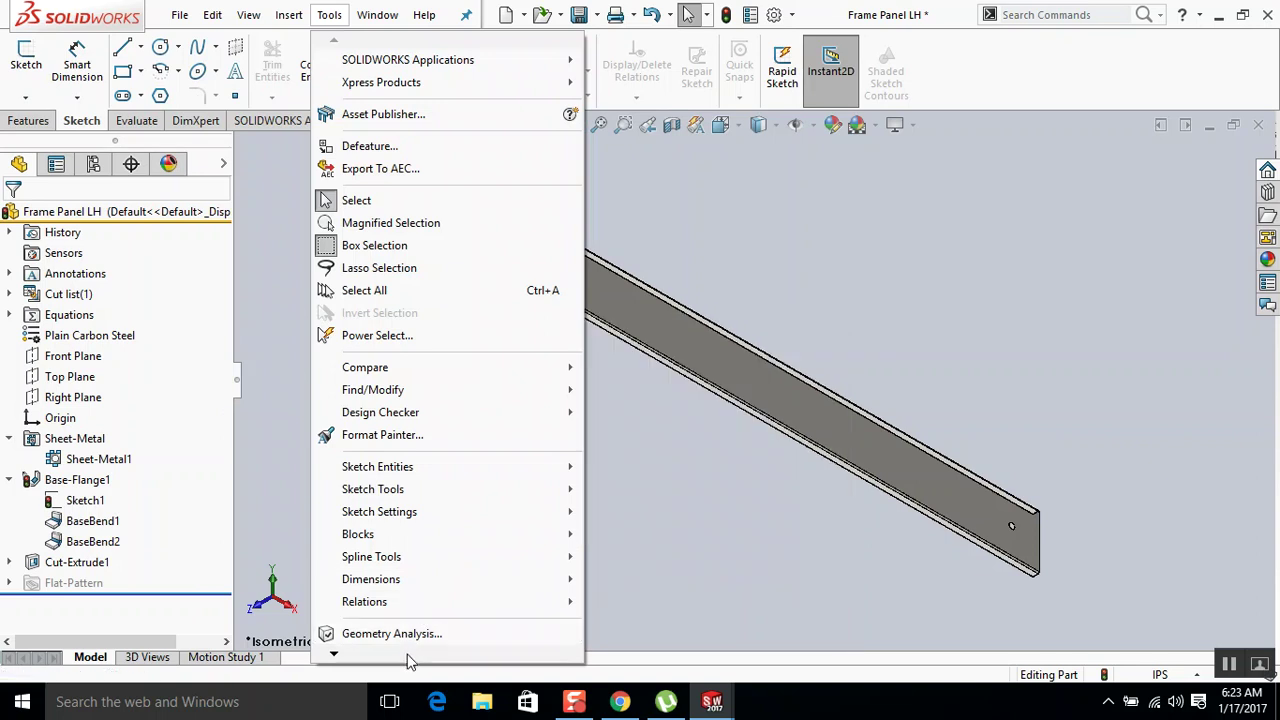
mouse_move(408, 656)
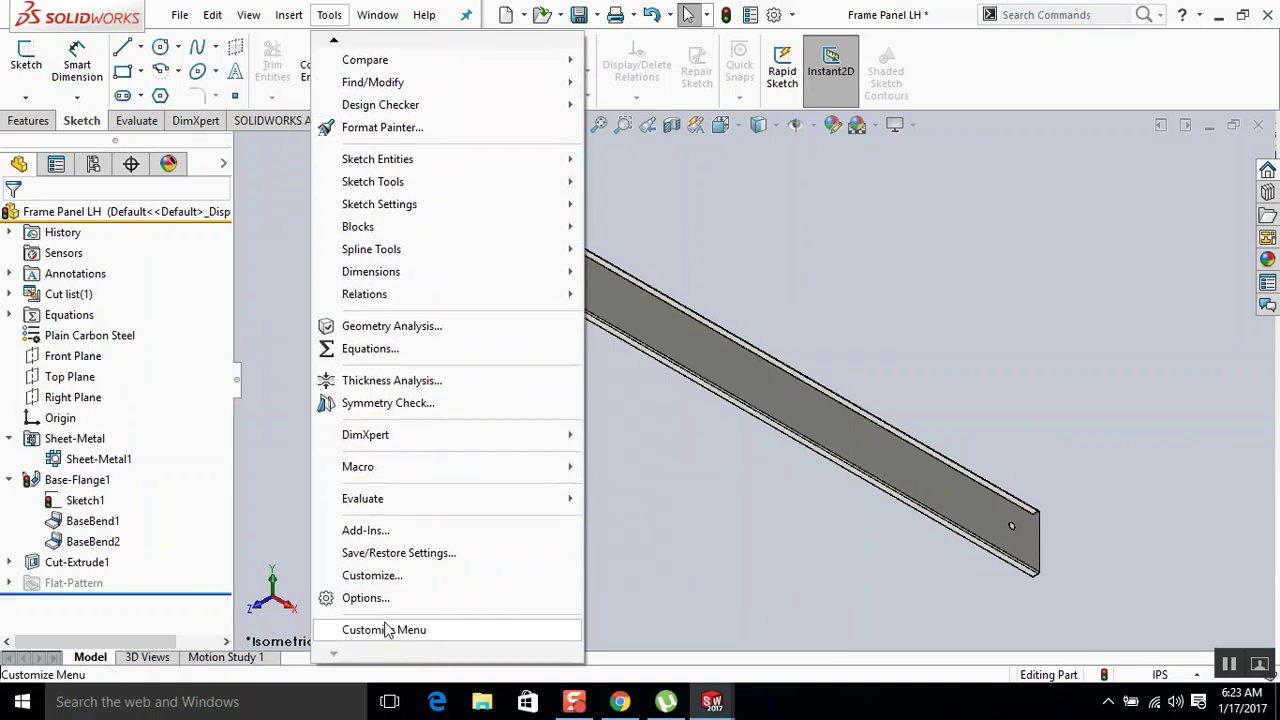
left_click(378, 580)
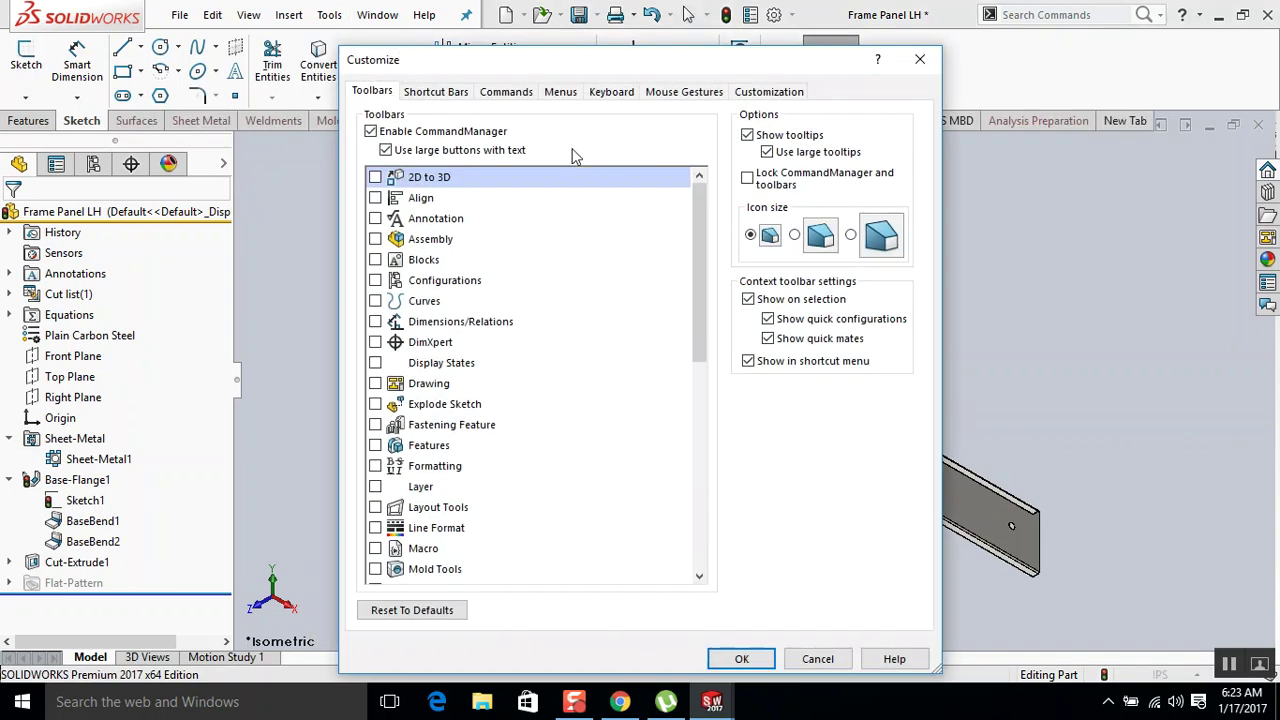
left_click(600, 91)
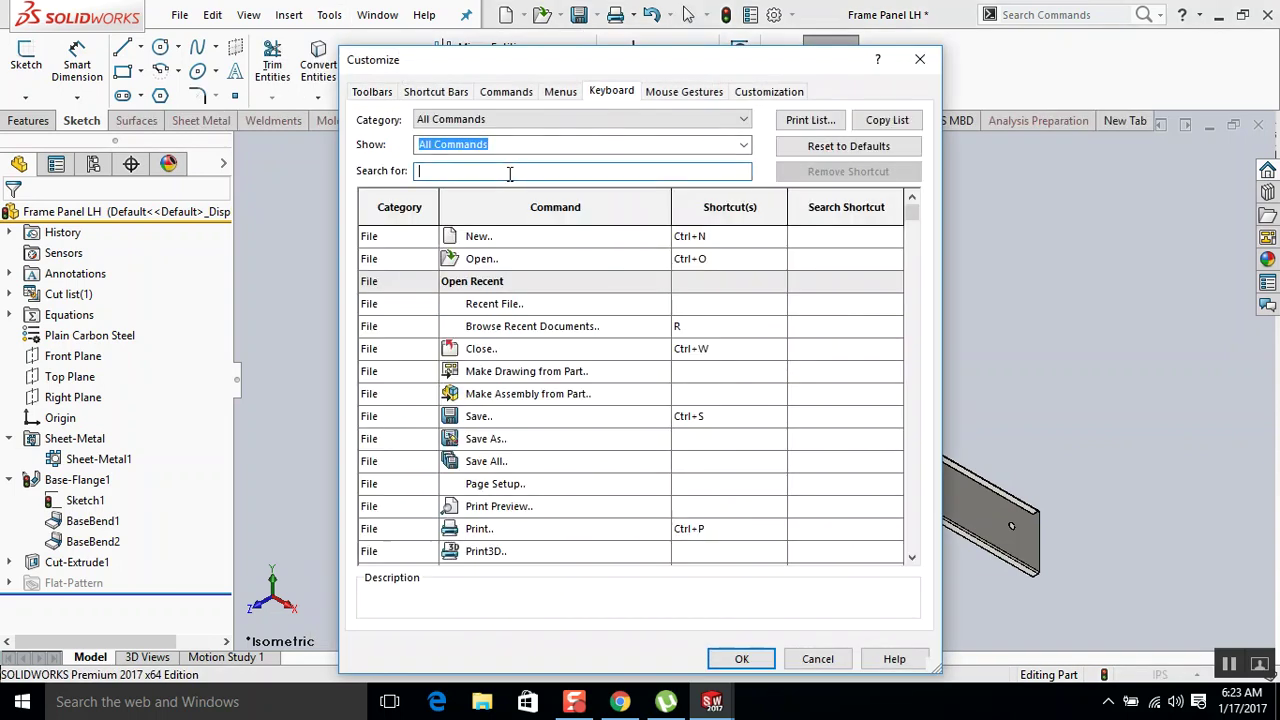
type("reb")
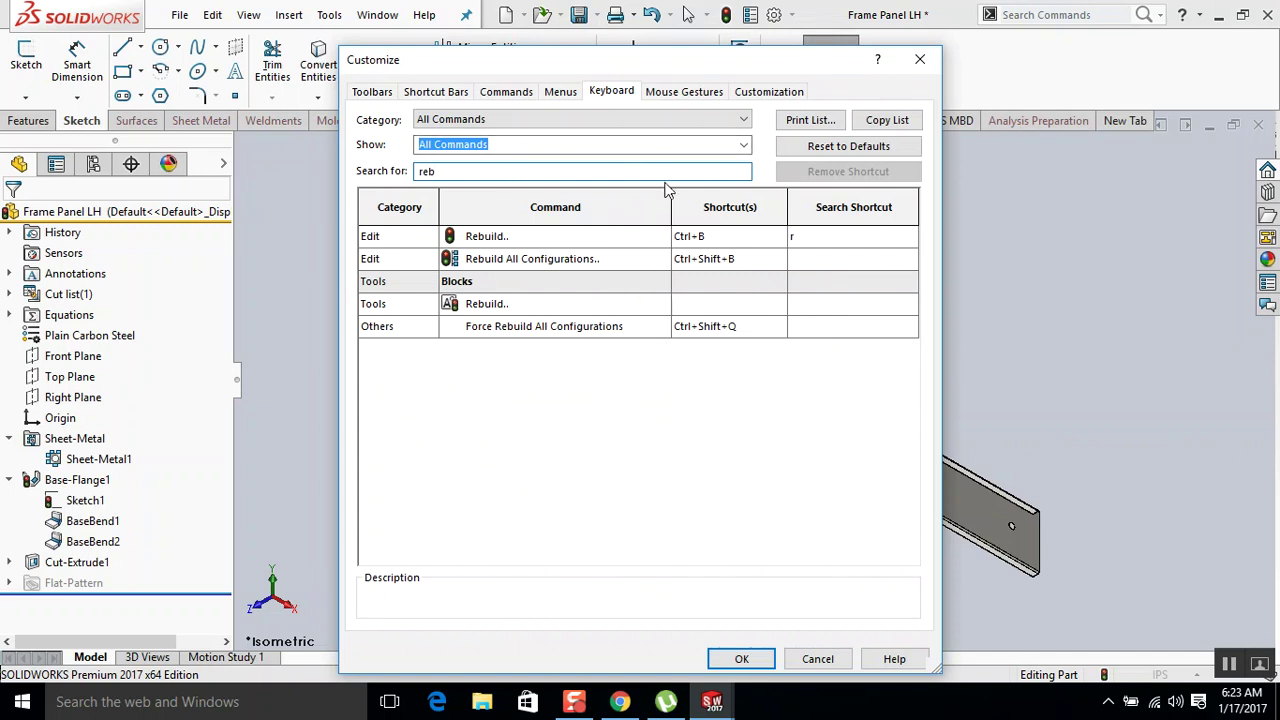
left_click(815, 659)
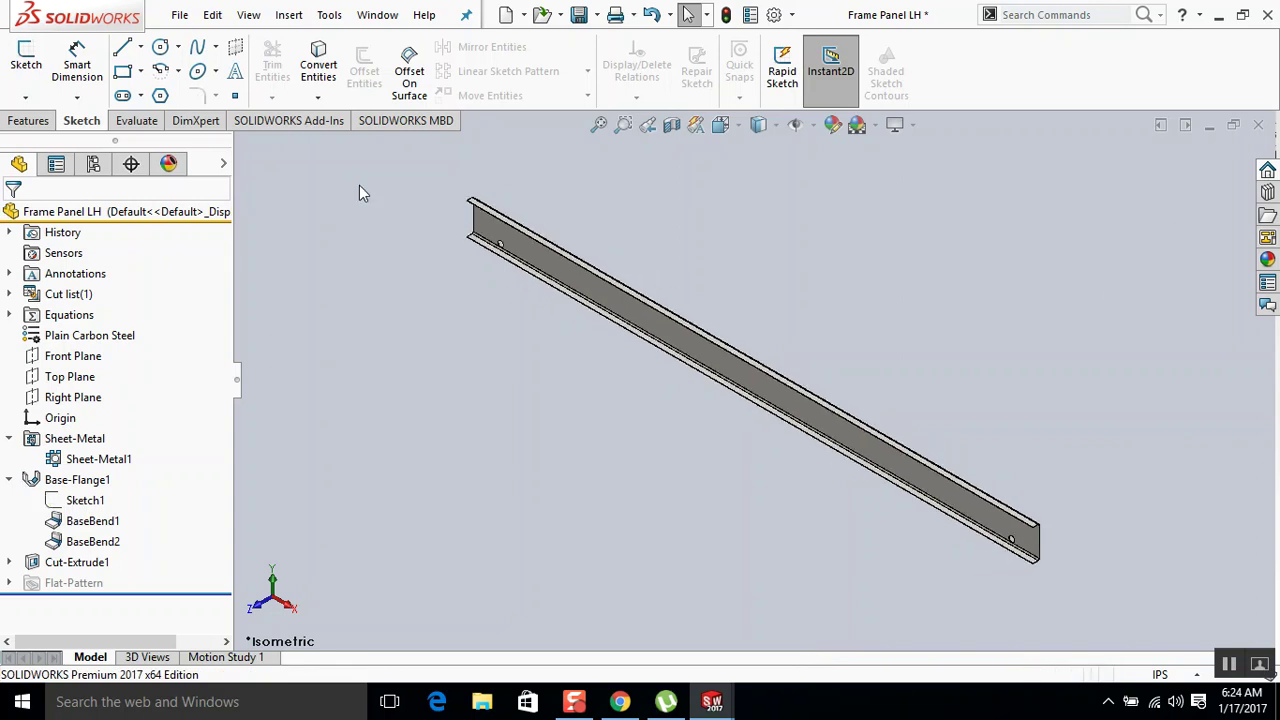
Edit the sketch of the hole cut and set the hole's vertical distance from the panel's upper edge to 3 in.
left_click(9, 562)
left_click(62, 582)
left_click(112, 532)
scroll(995, 508, "up", 1)
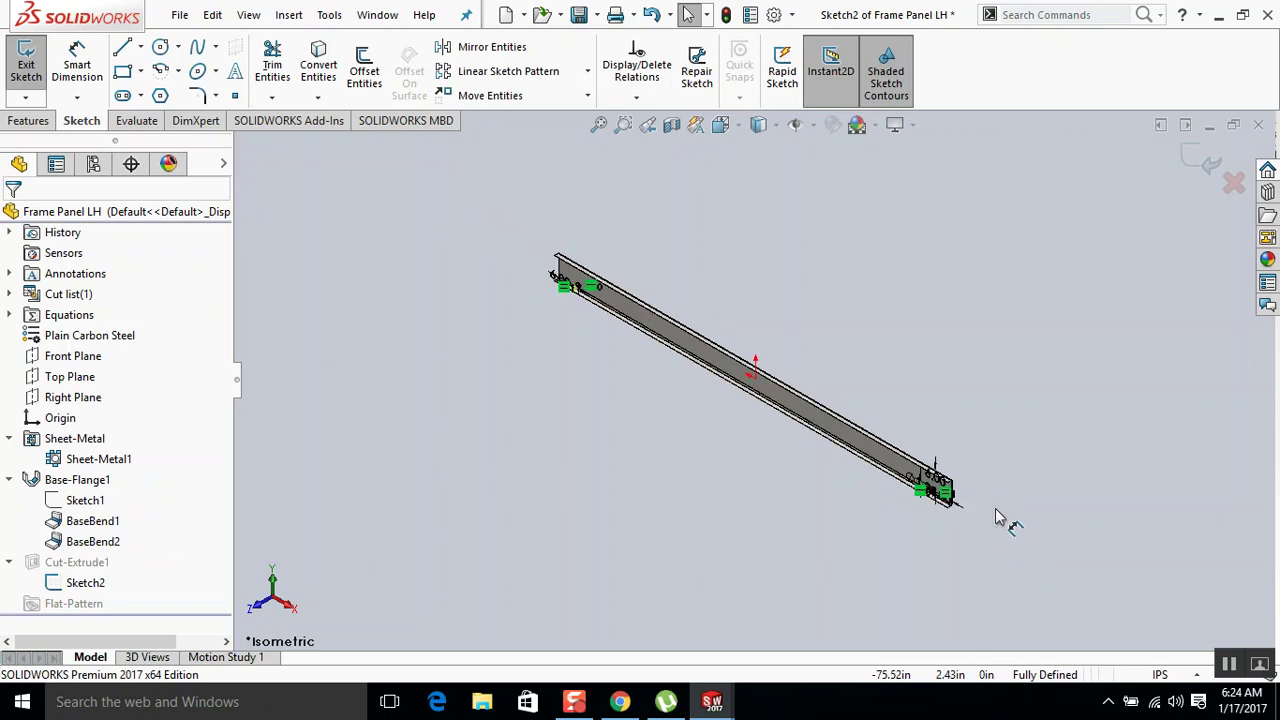
scroll(943, 500, "down", 6)
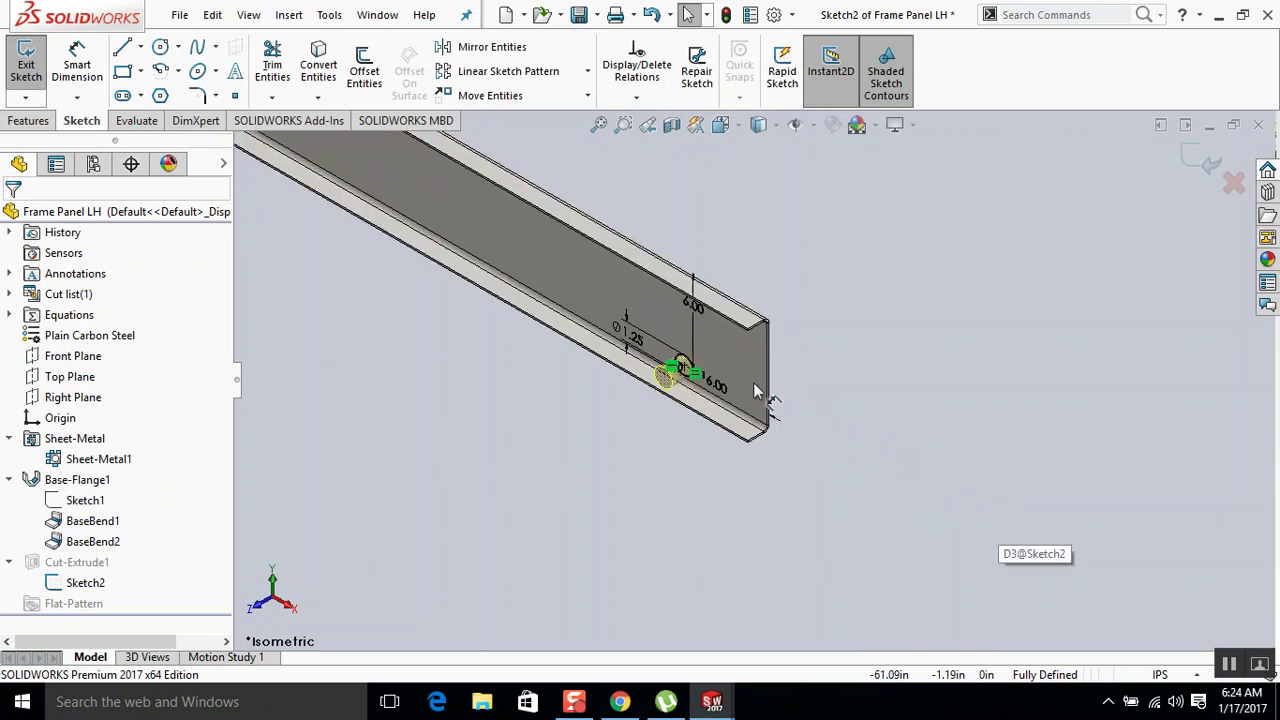
double_click(700, 318)
type("3")
key("Return")
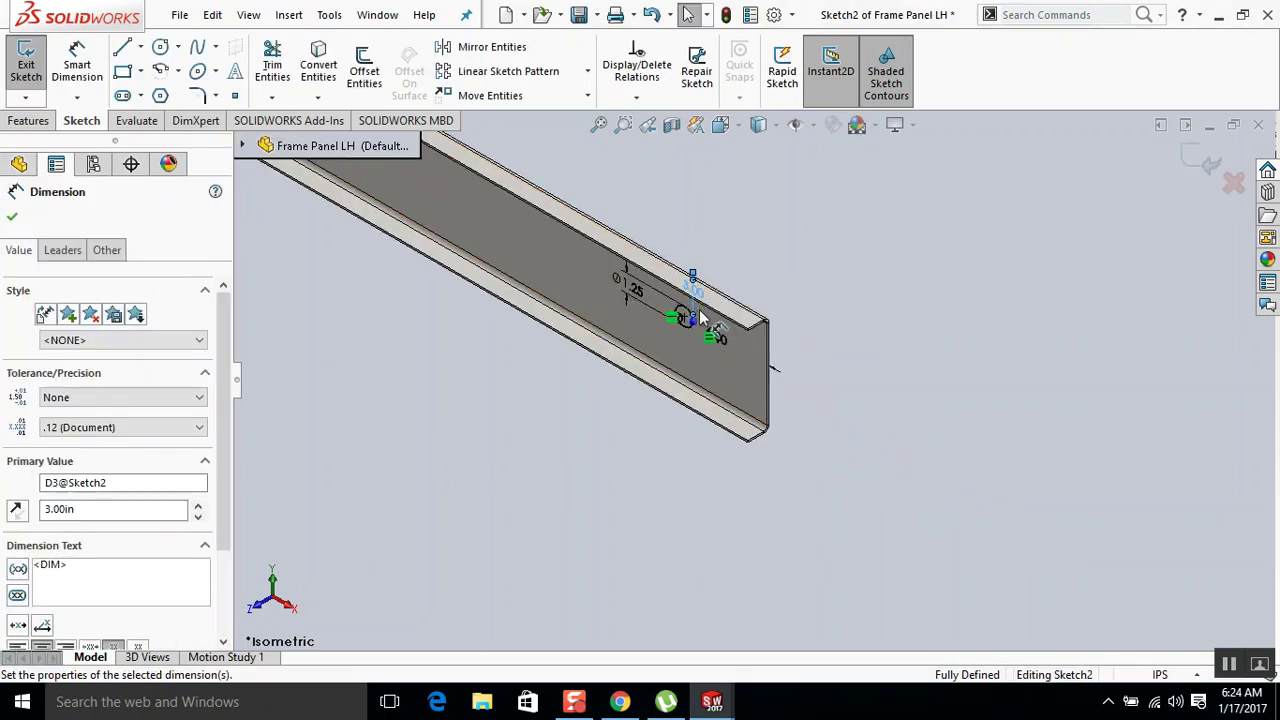
Delete the 3.00 in vertical dimension between the hole and the panel's upper edge in the hole sketch.
scroll(705, 335, "down", 2)
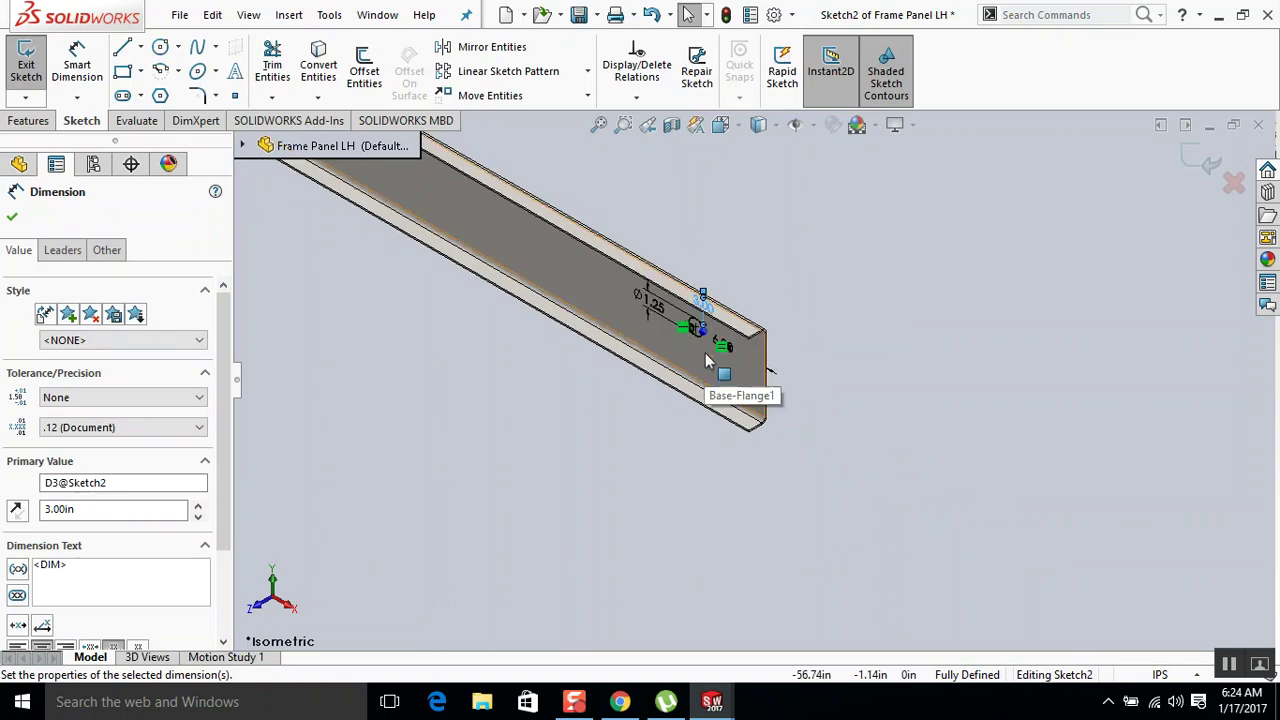
middle_click_drag(703, 357, 474, 421)
key("Escape")
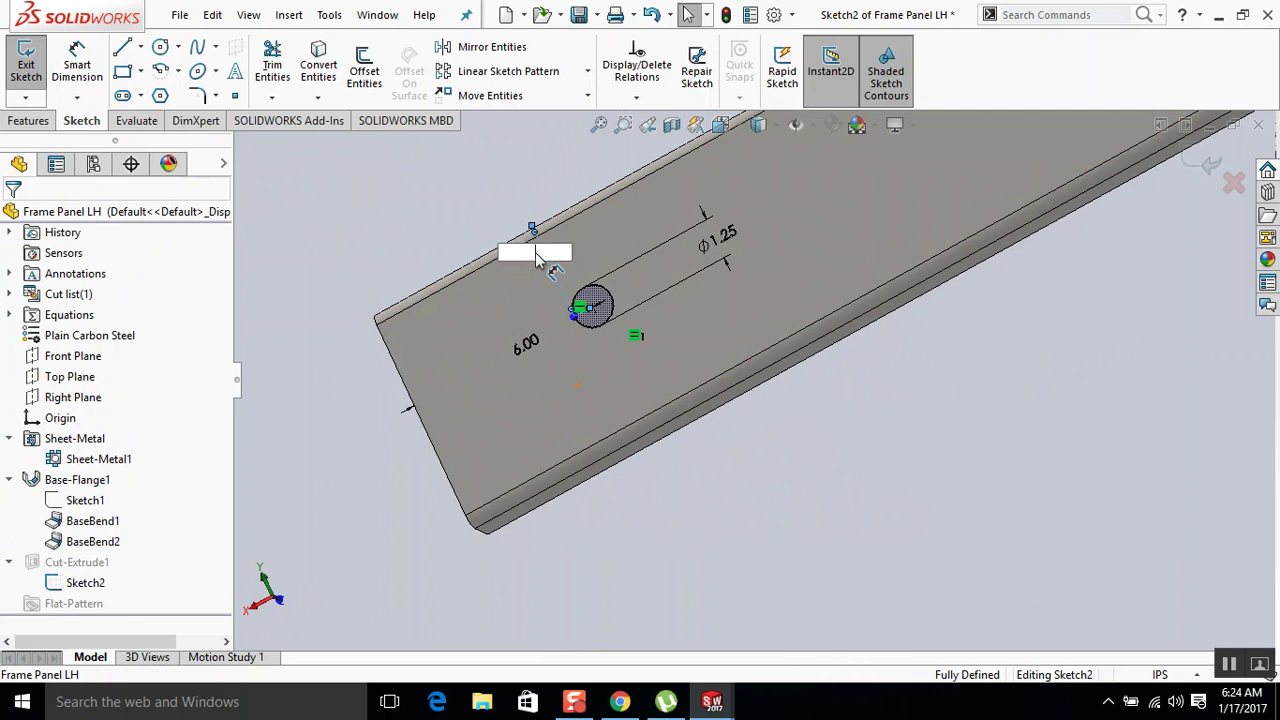
key("Return")
left_click(548, 258)
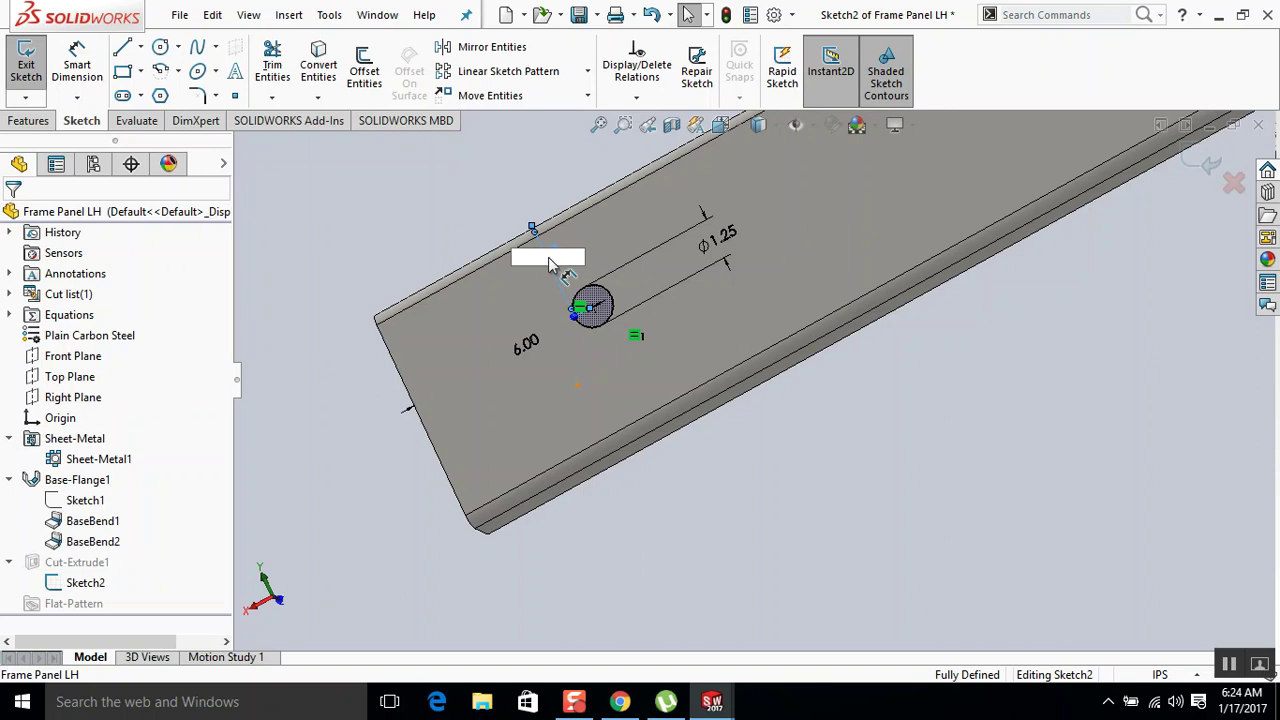
key("Return")
left_click(548, 258)
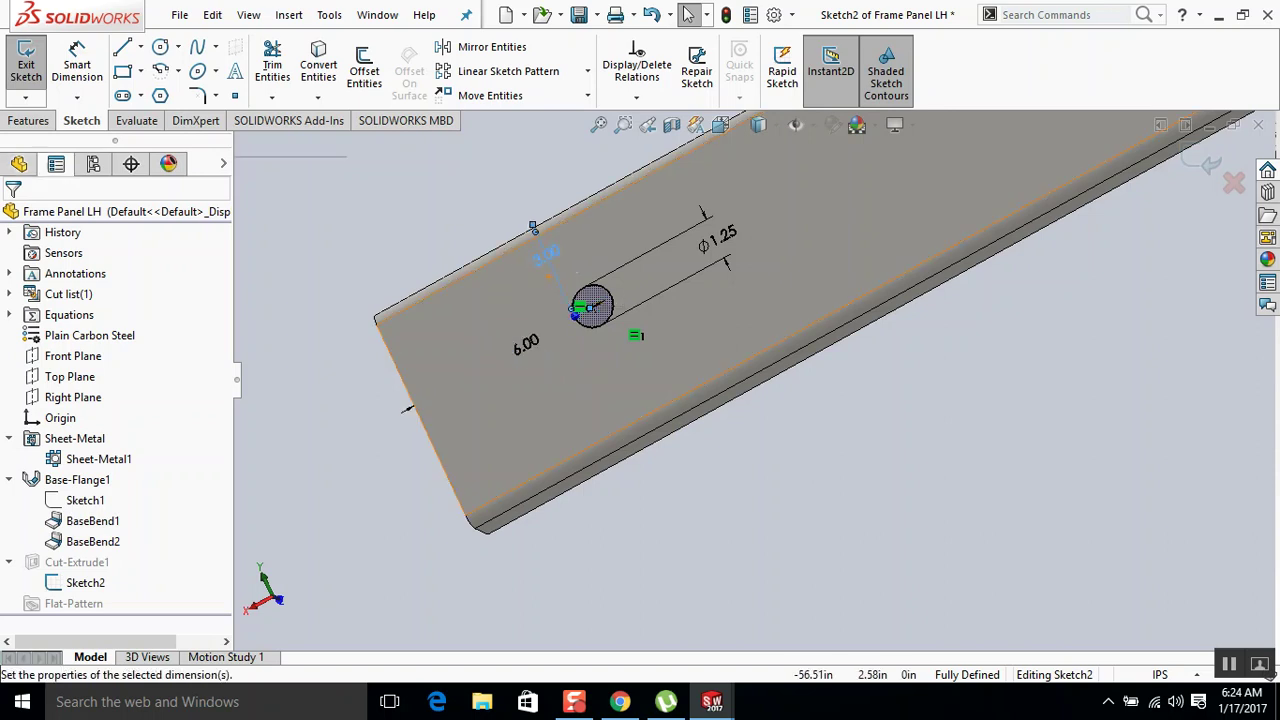
key("Delete")
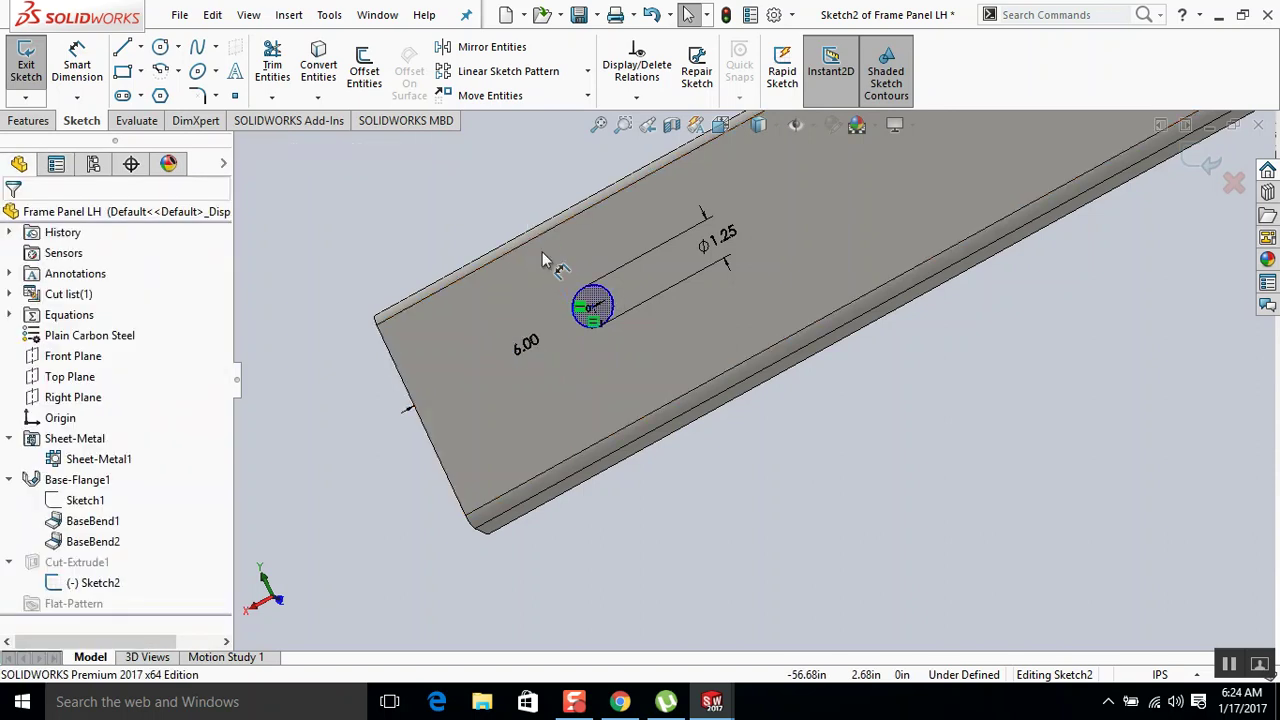
key("ctrl+2")
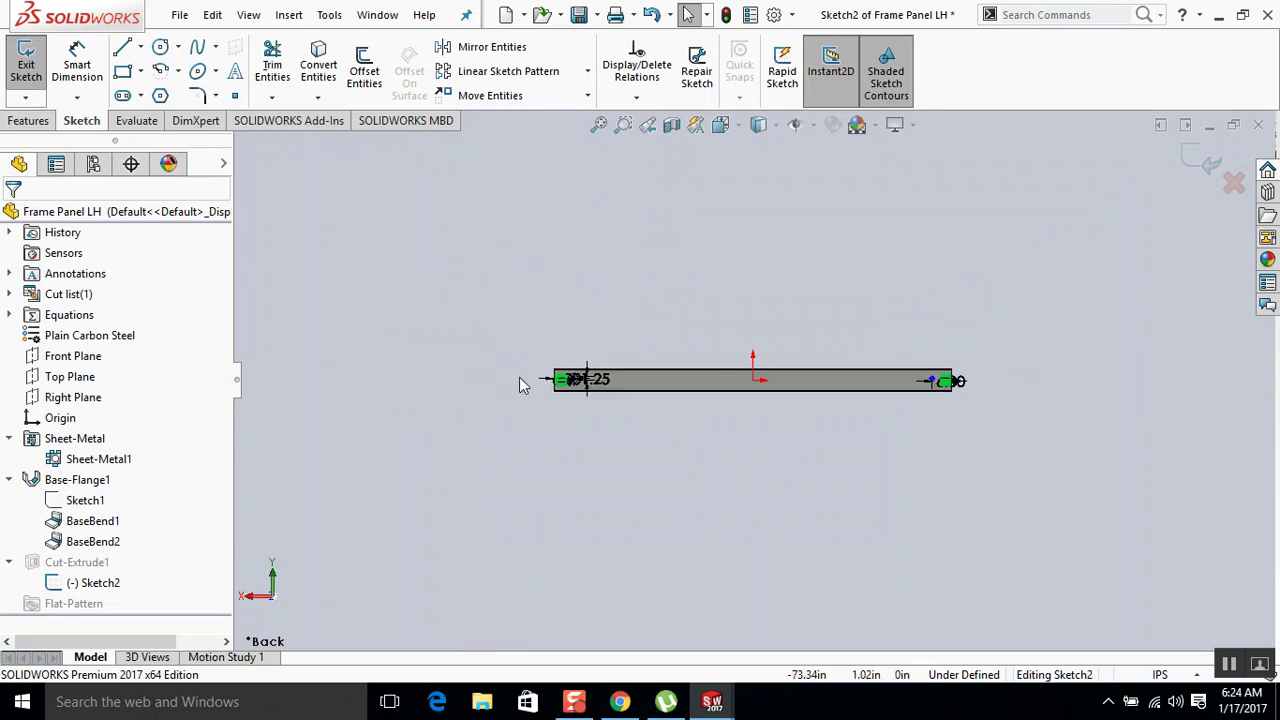
scroll(503, 371, "down", 6)
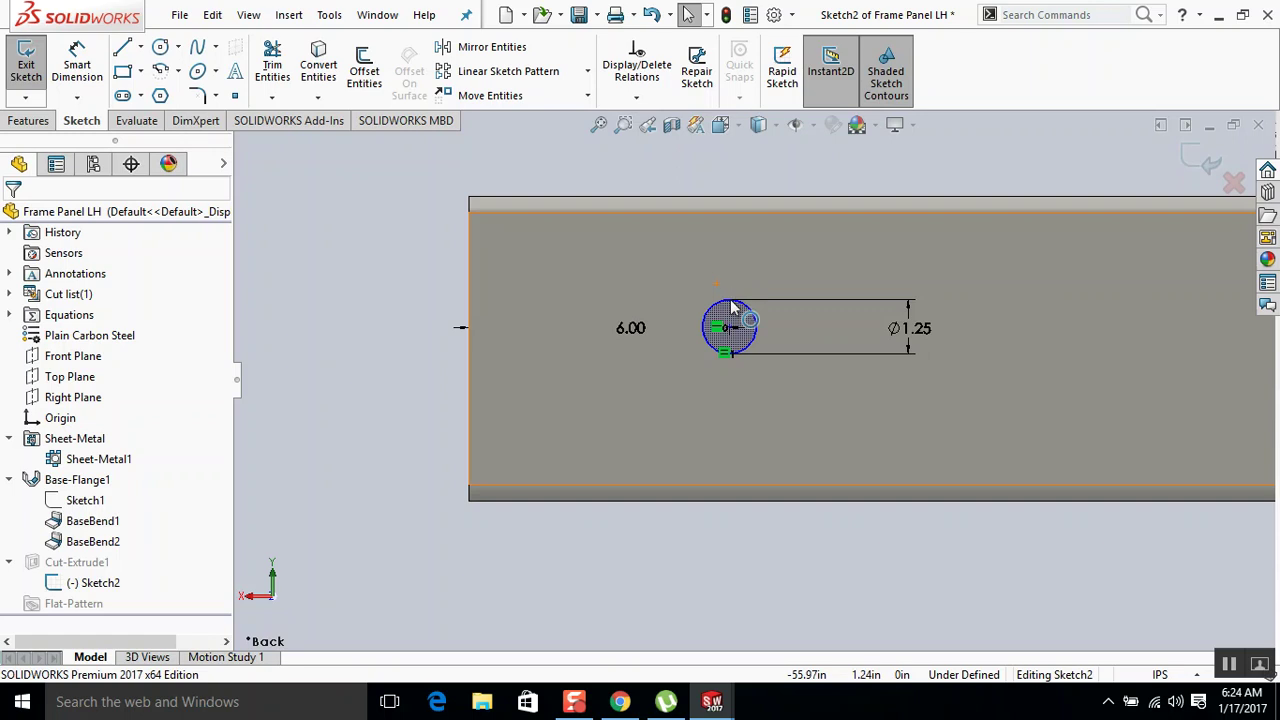
key("l")
key("Escape")
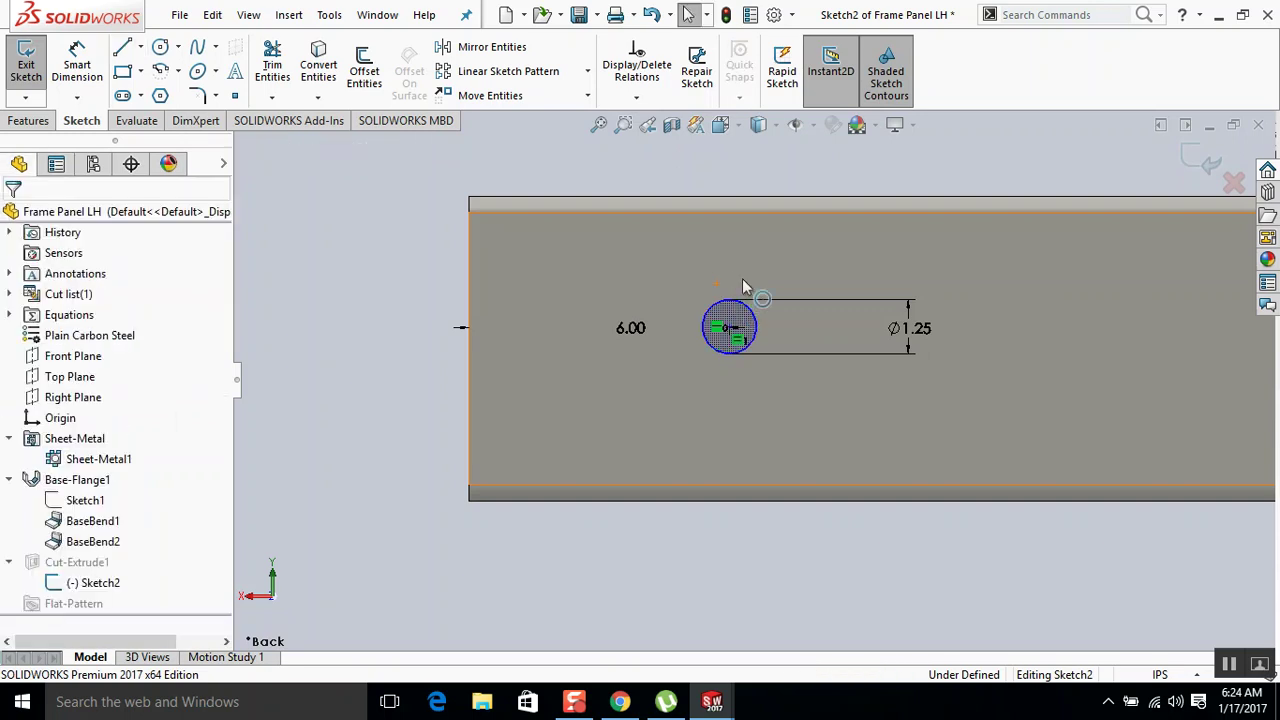
key("l")
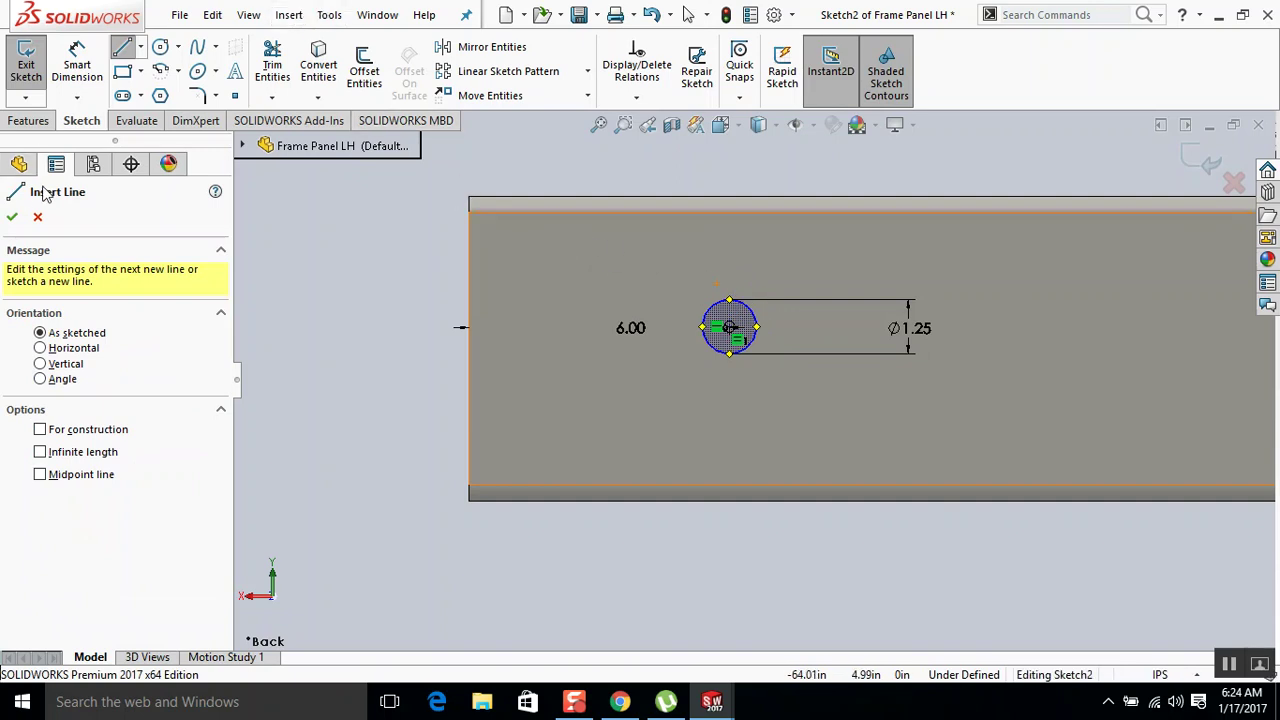
left_click(38, 218)
Look up the keyboard shortcuts for construction geometry and lines by searching the customization settings for "const", "line" and "sketch line", leaving the settings unchanged.
left_click(329, 14)
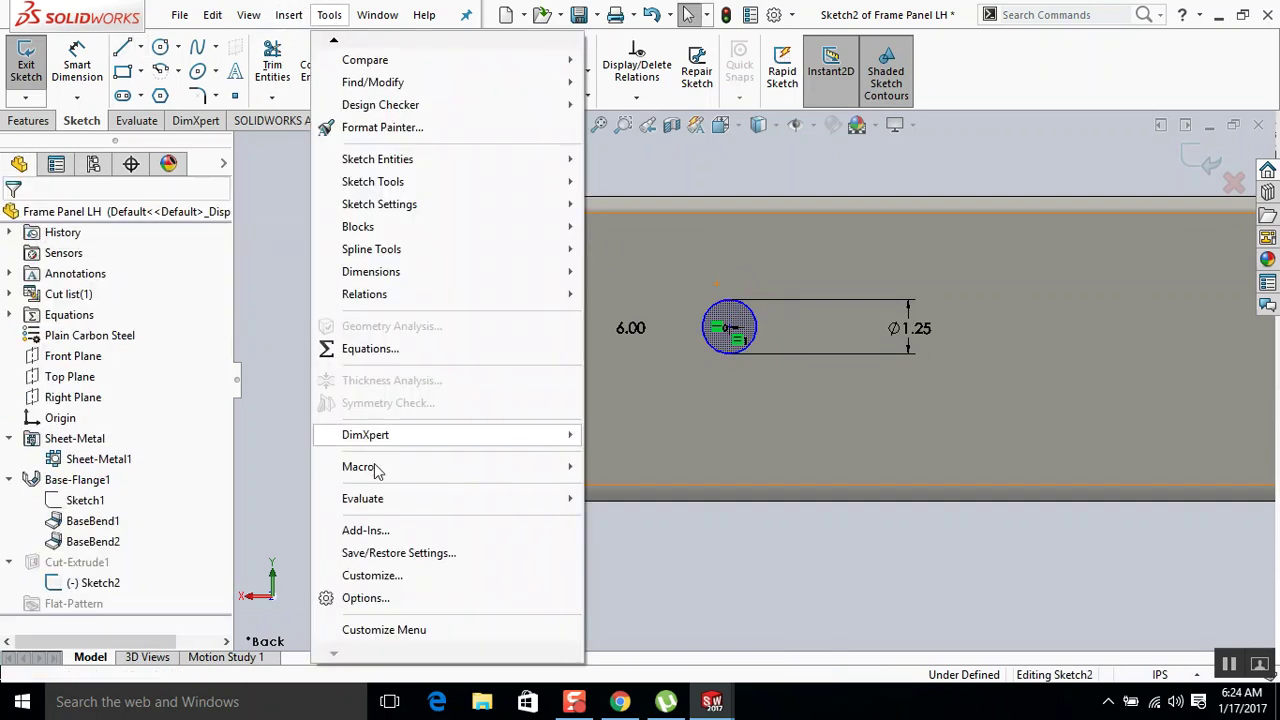
left_click(368, 576)
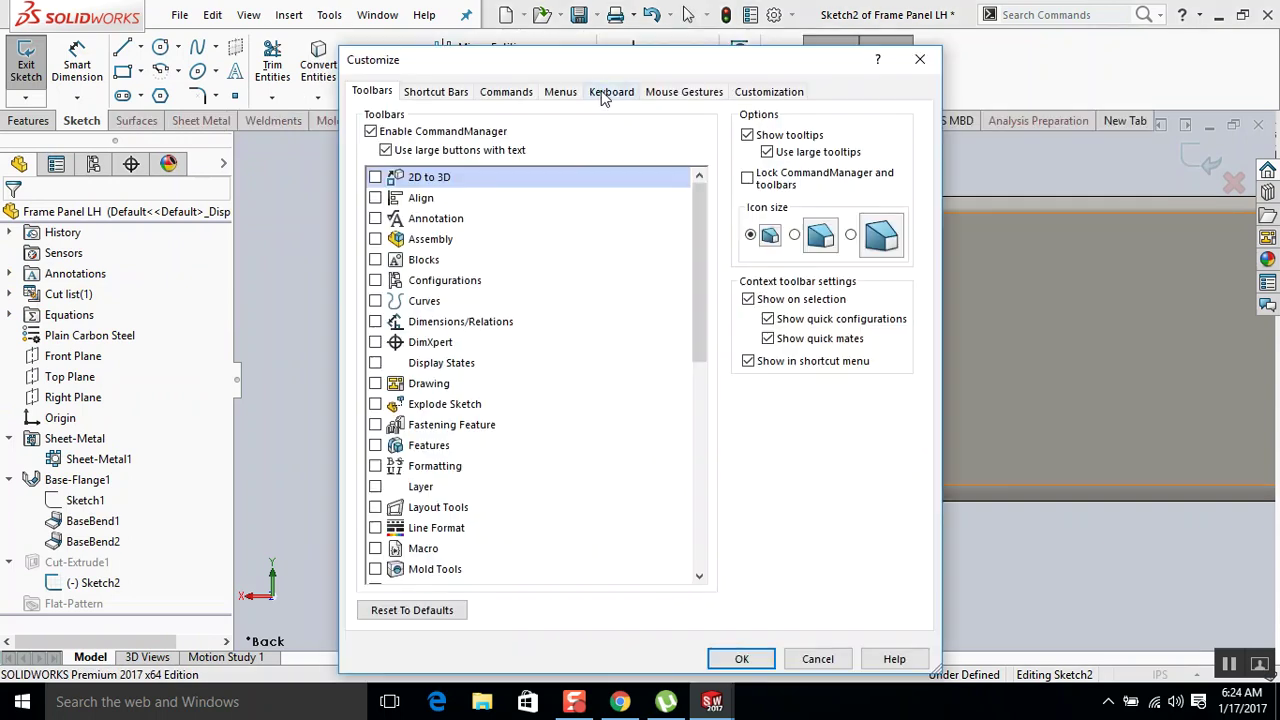
left_click(608, 93)
left_click(586, 146)
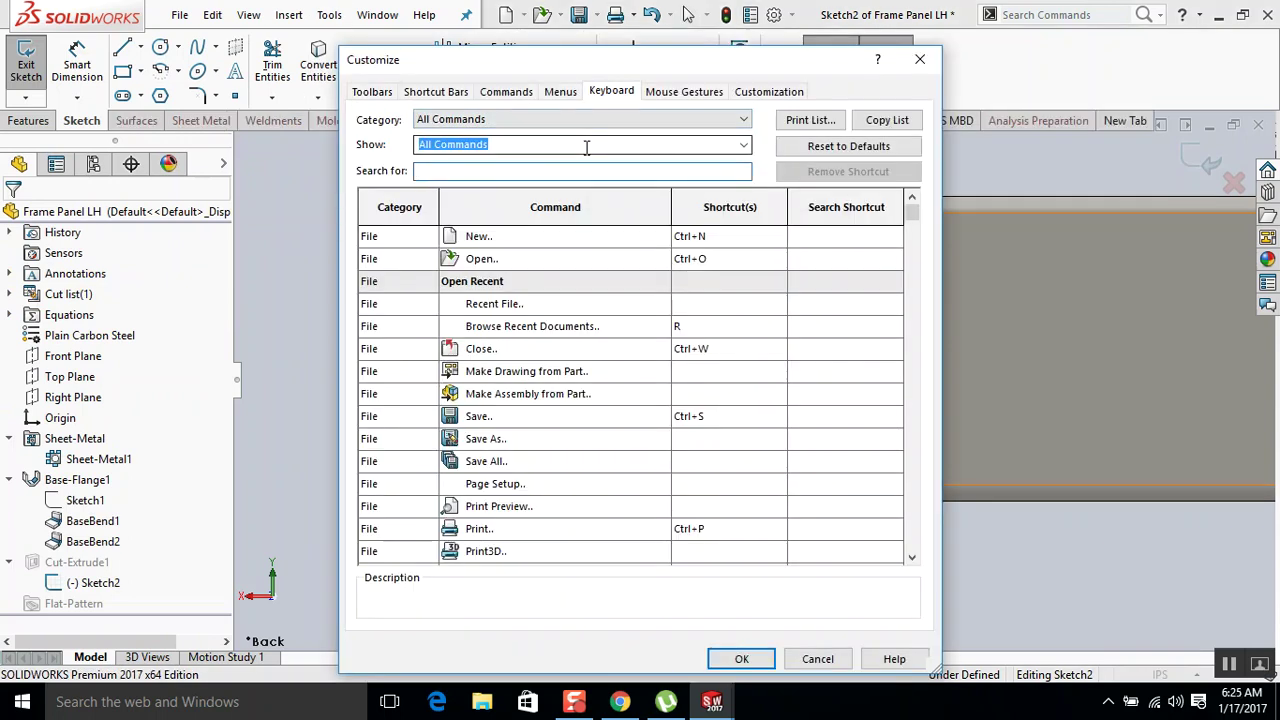
left_click(586, 171)
type("const")
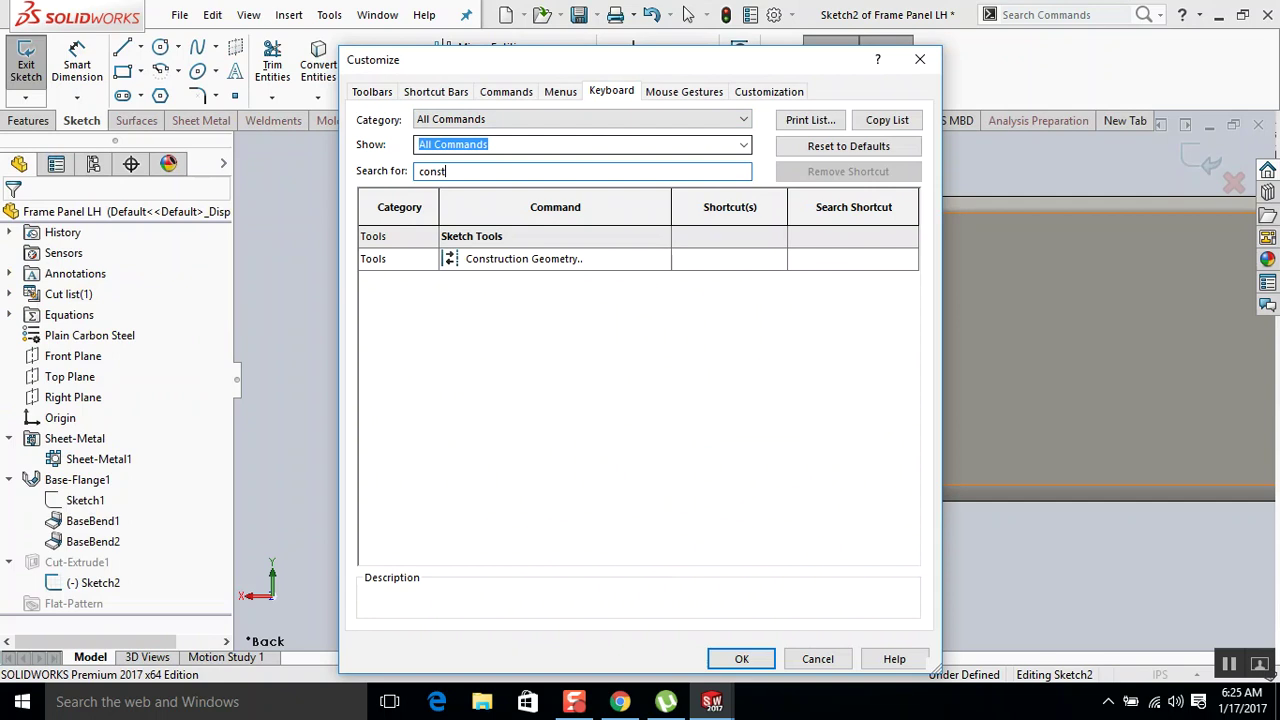
key("BackSpace")
key("BackSpace")
key("BackSpace")
key("BackSpace")
key("BackSpace")
type("line")
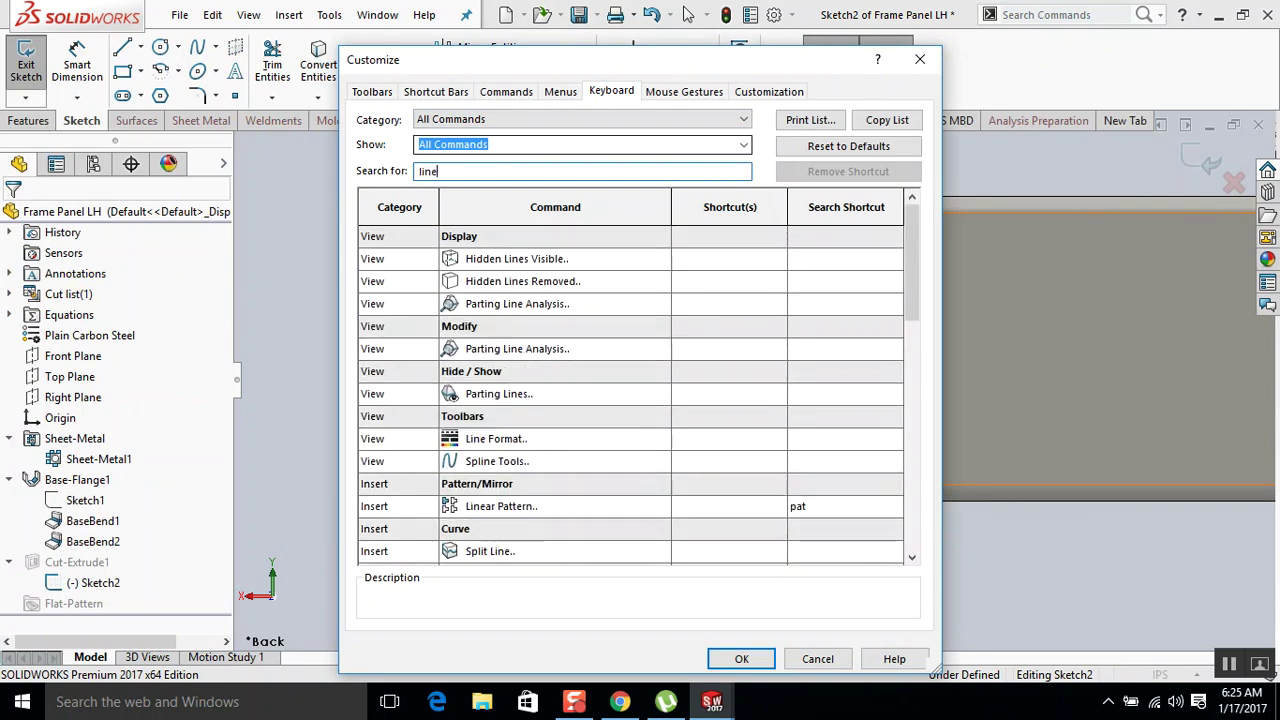
key("BackSpace")
key("BackSpace")
key("BackSpace")
key("BackSpace")
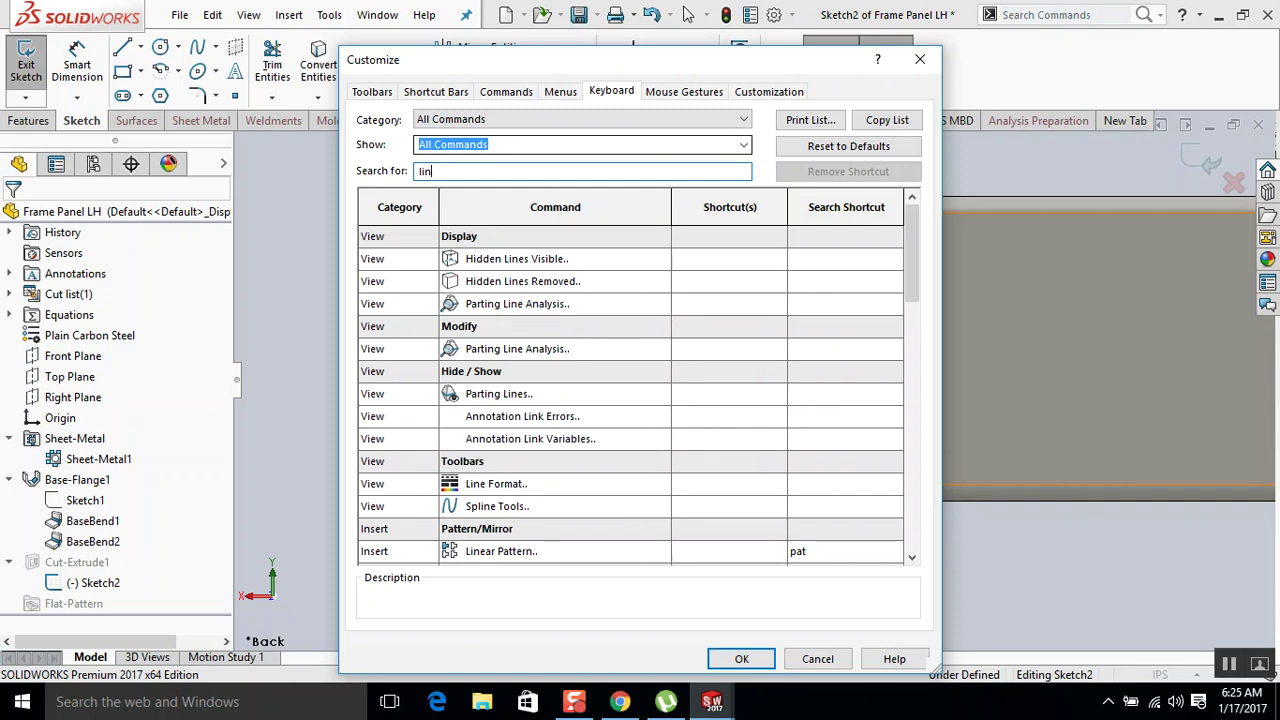
type("sketch lin")
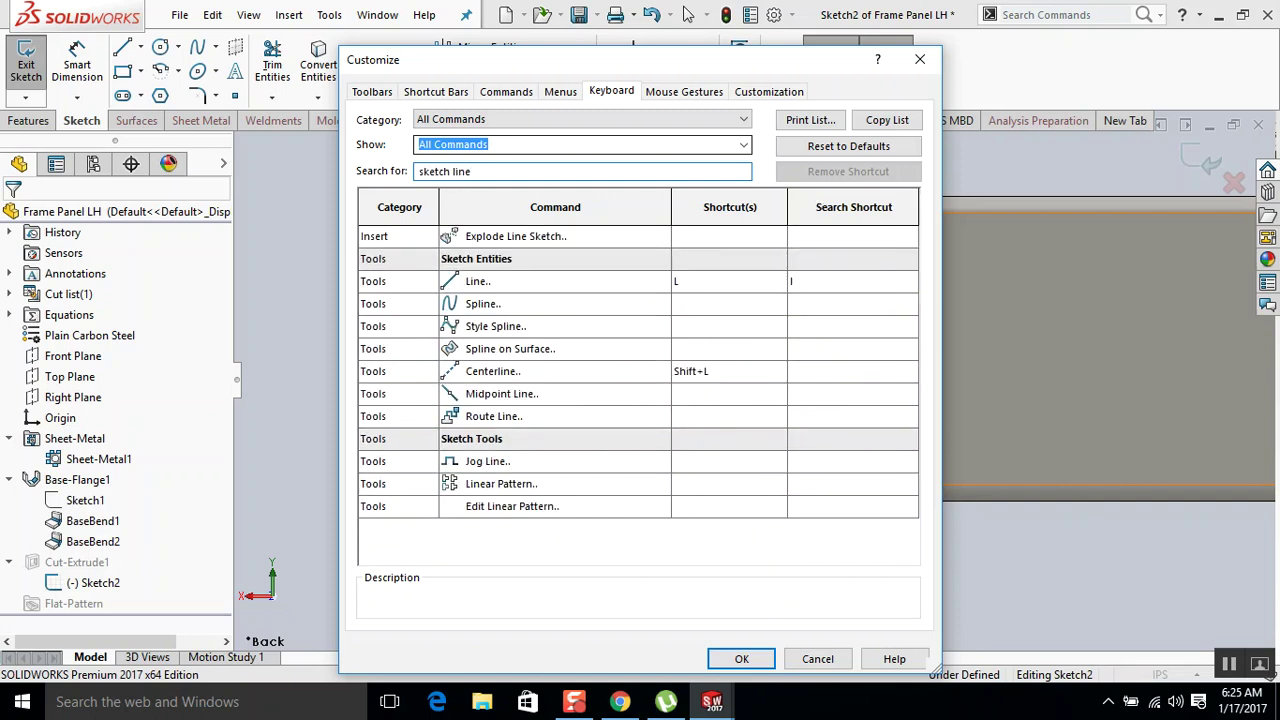
left_click(815, 656)
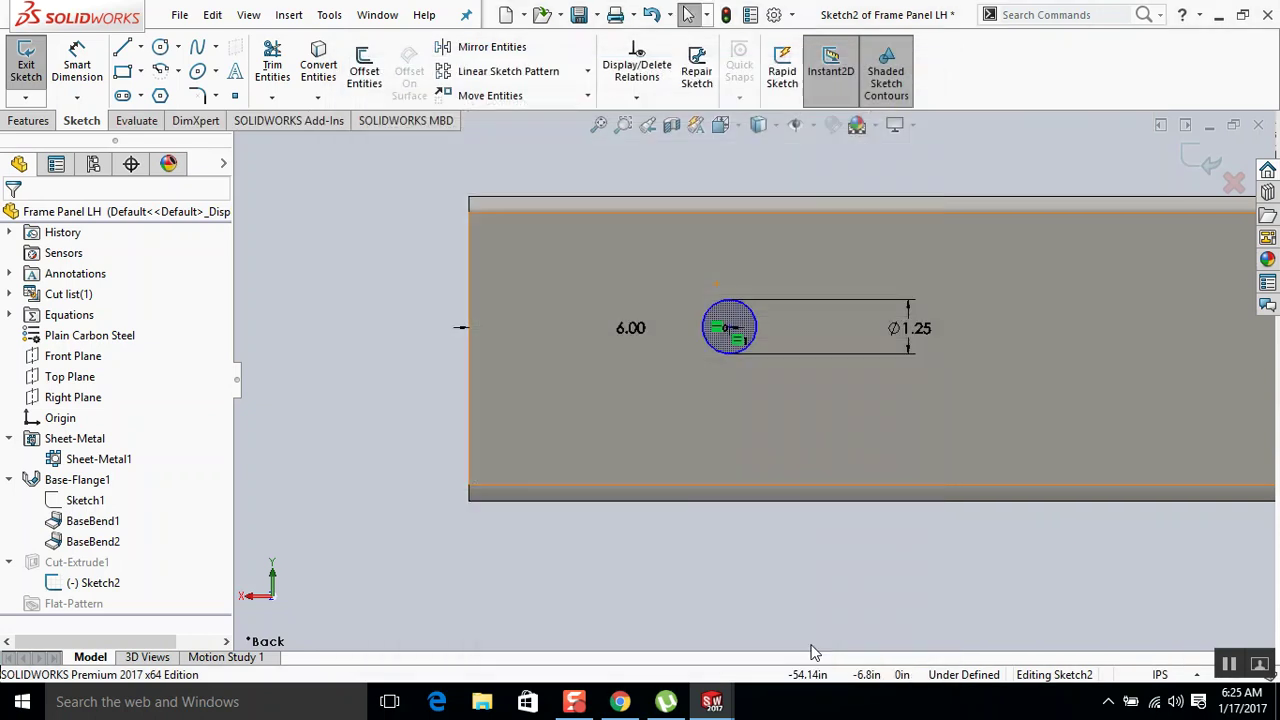
Sketch two vertical construction lines from the hole's center, one to the panel's upper edge and one about 4 in long to its lower edge.
key("l")
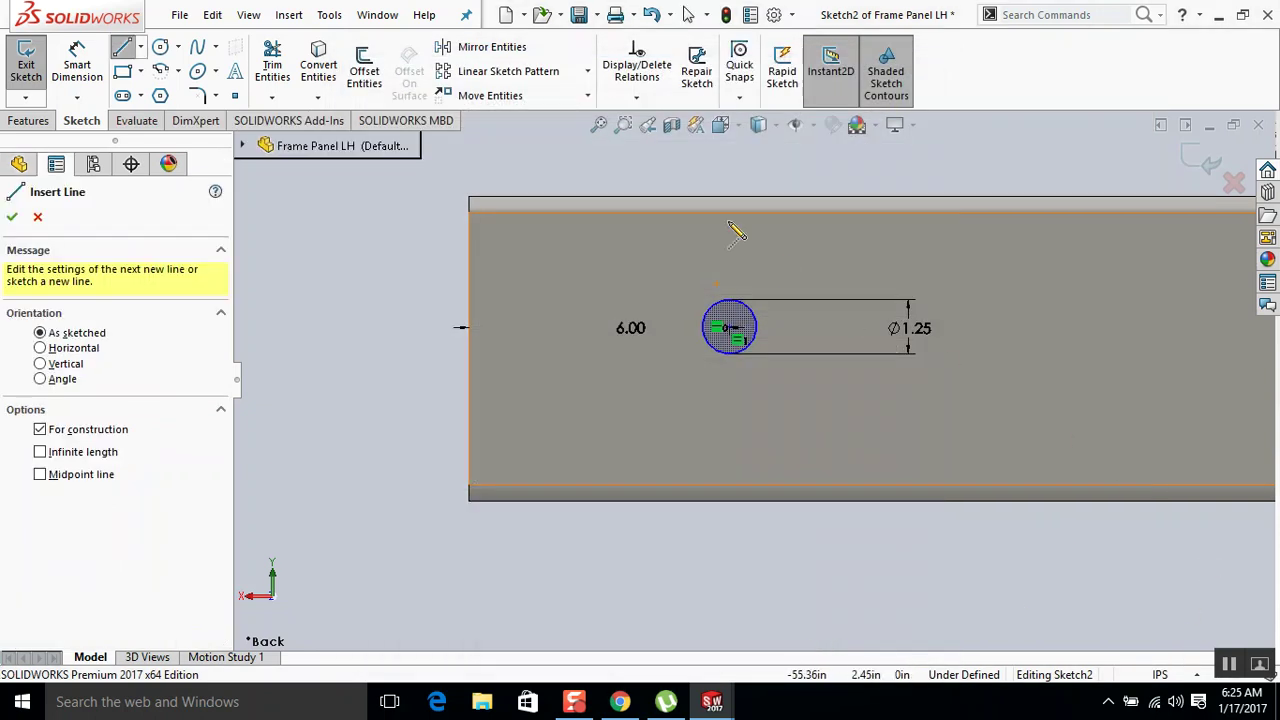
left_click(730, 327)
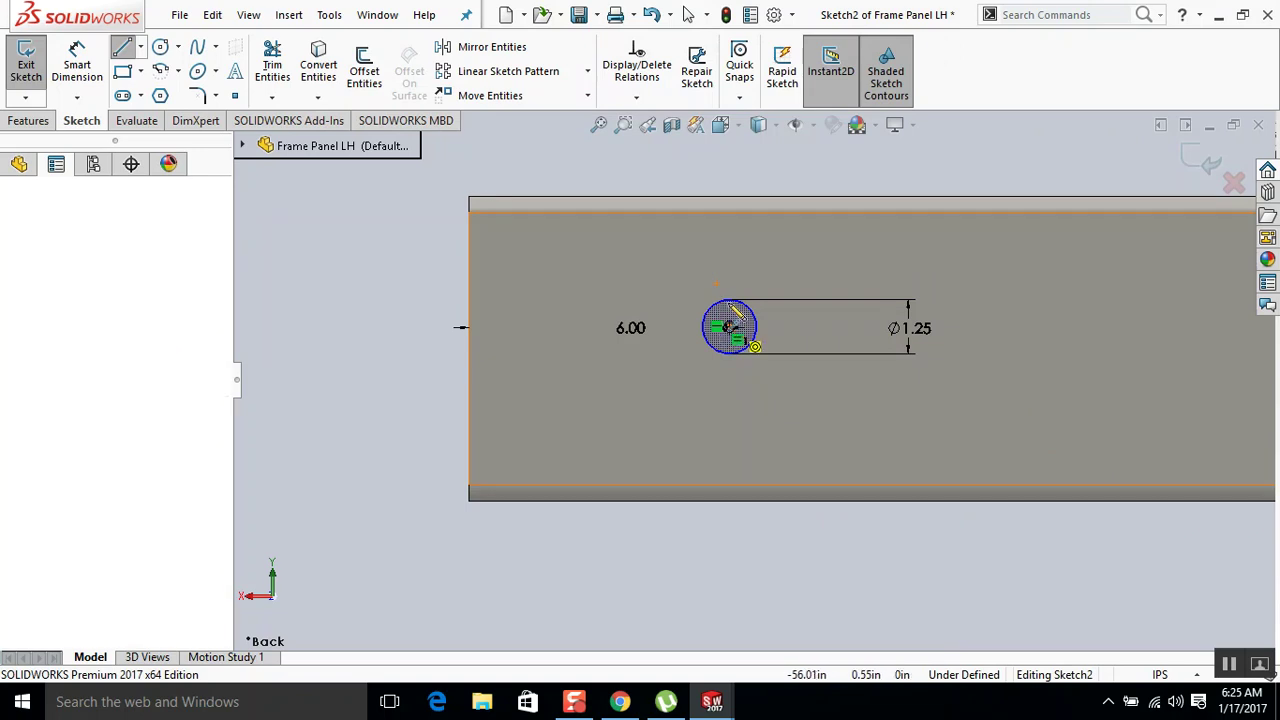
left_click(731, 205)
key("Escape")
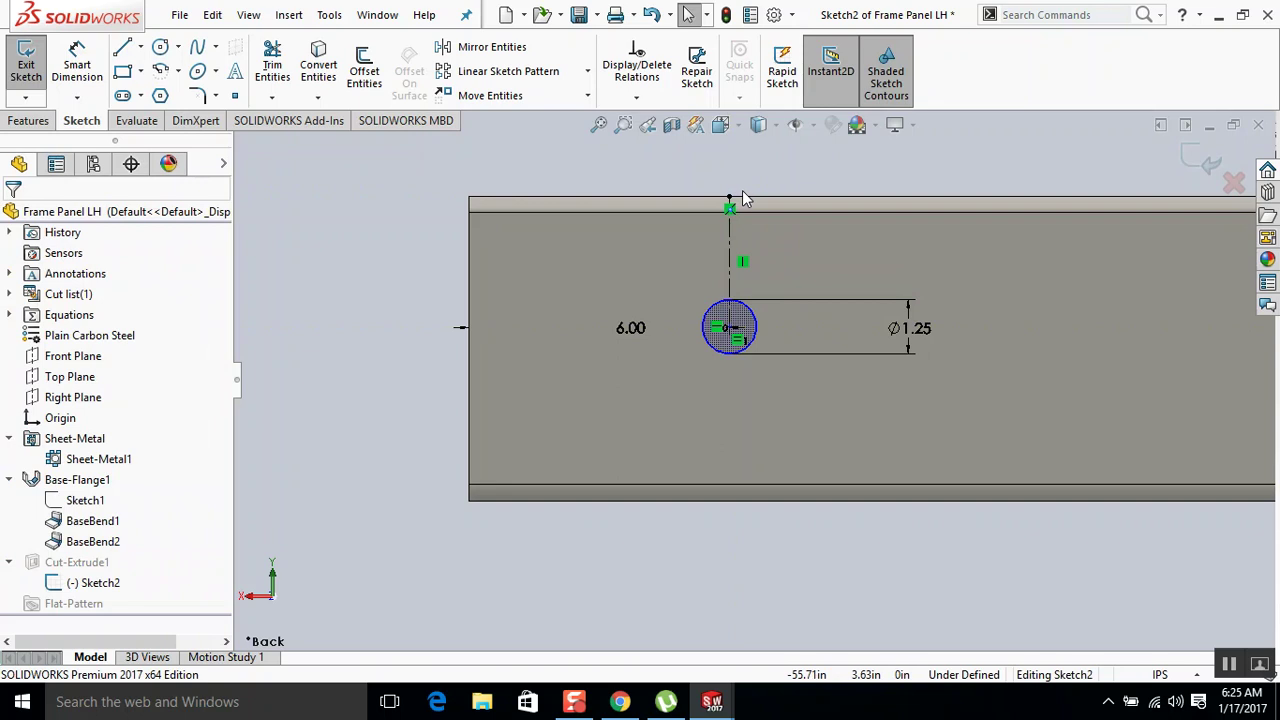
key("l")
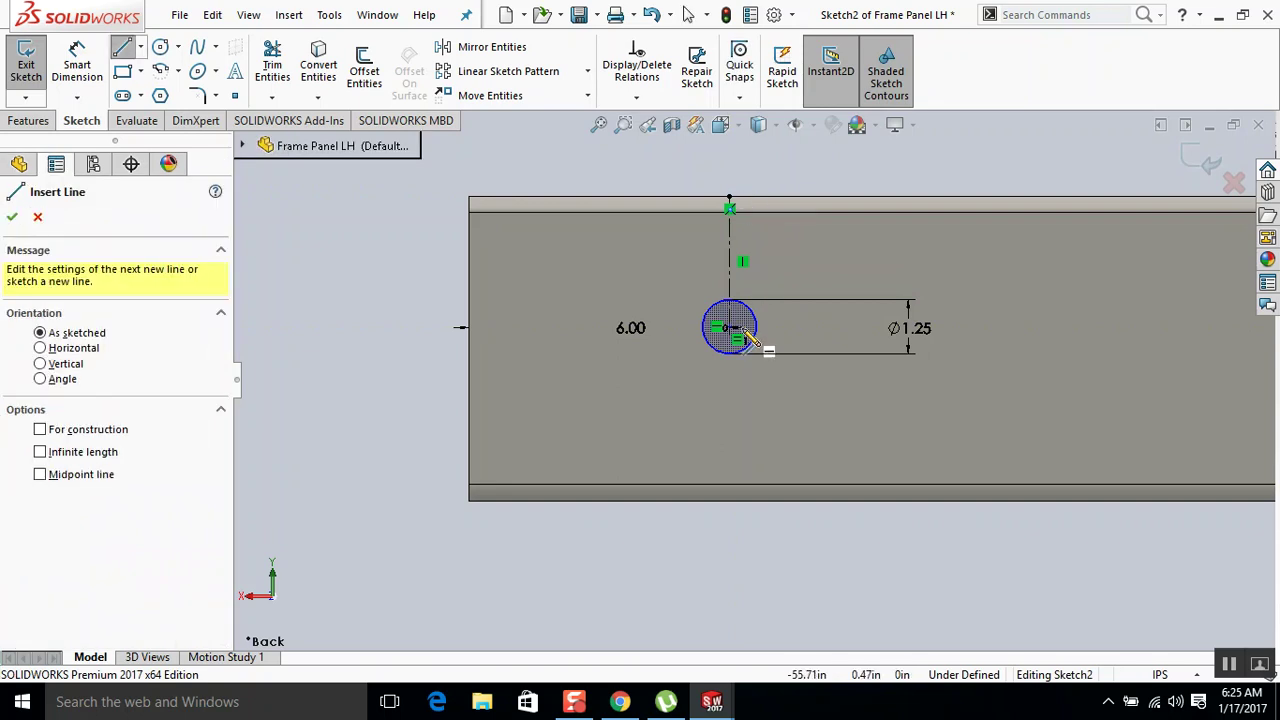
key("Escape")
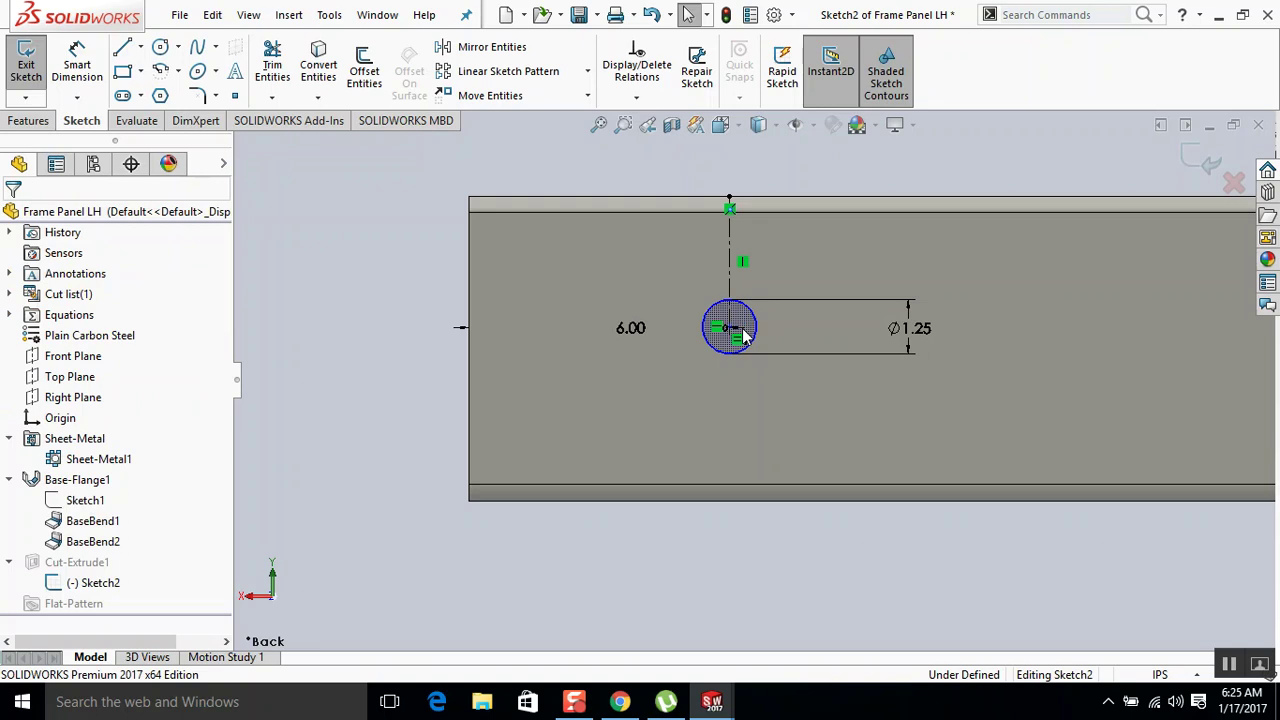
key("l")
left_click(740, 338)
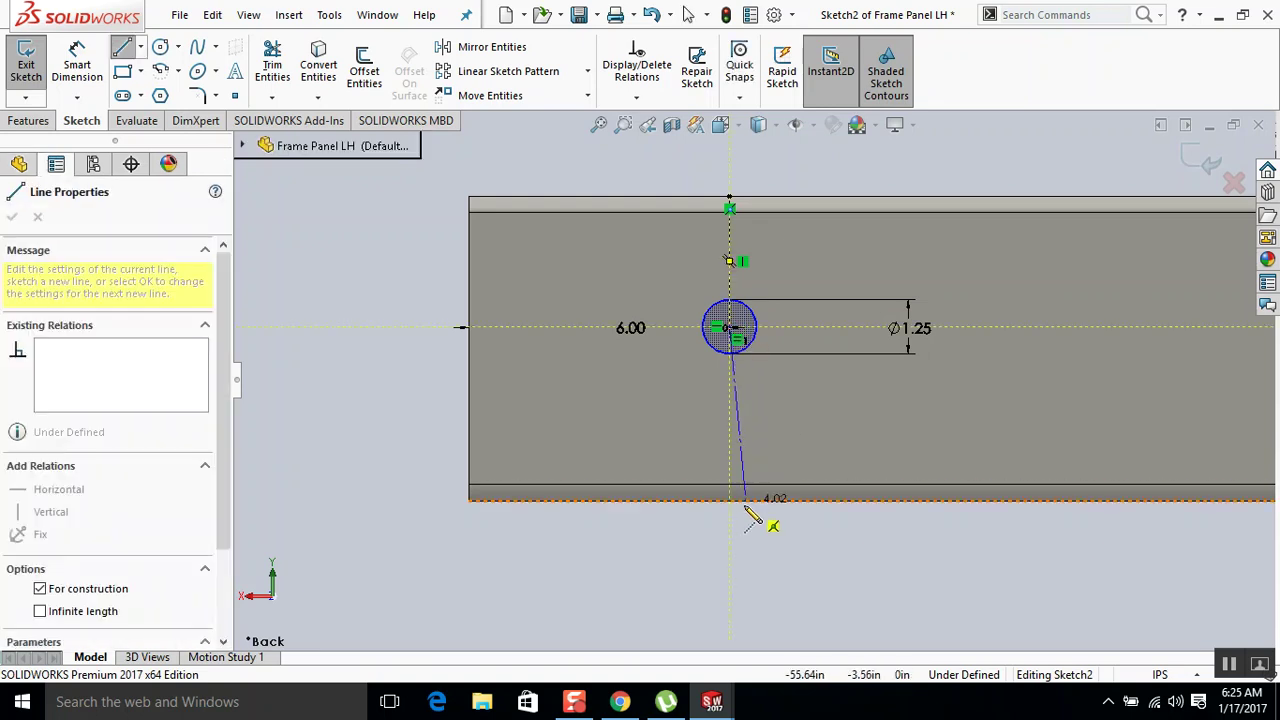
left_click(730, 503)
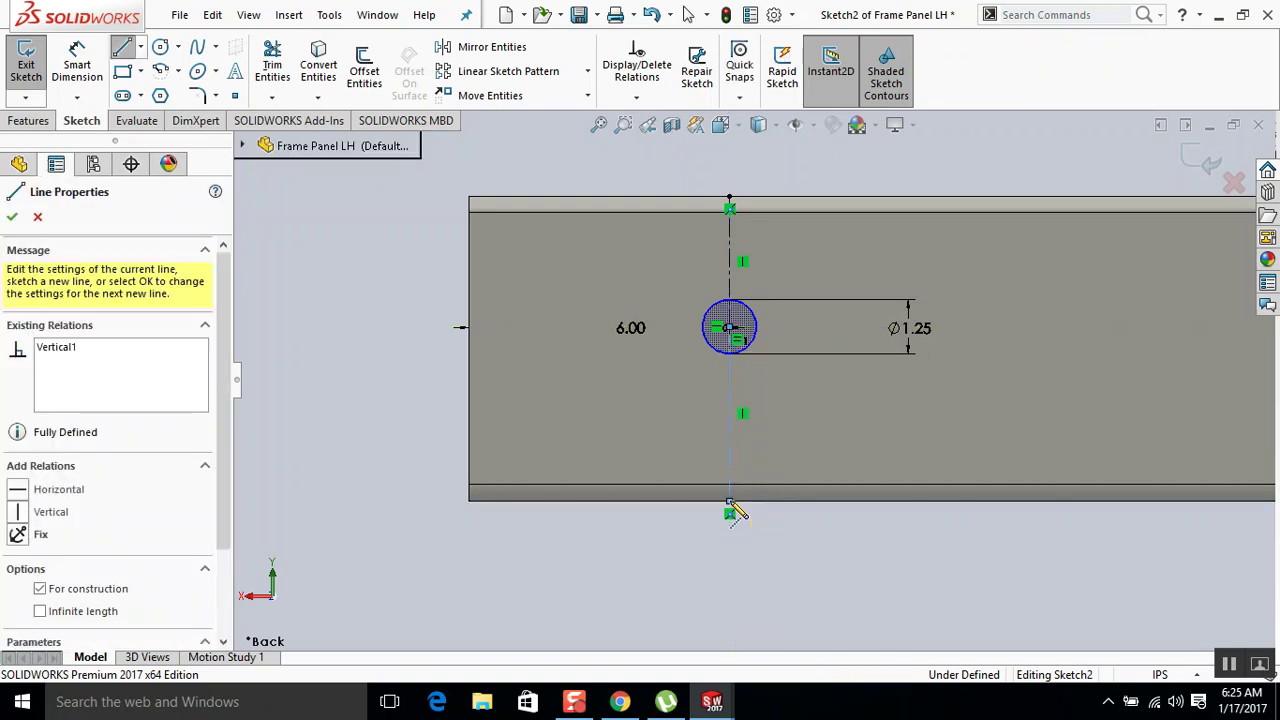
key("Escape")
Make the upper and lower vertical construction lines equal in length so the hole is centered, and exit the sketch.
left_click(732, 495)
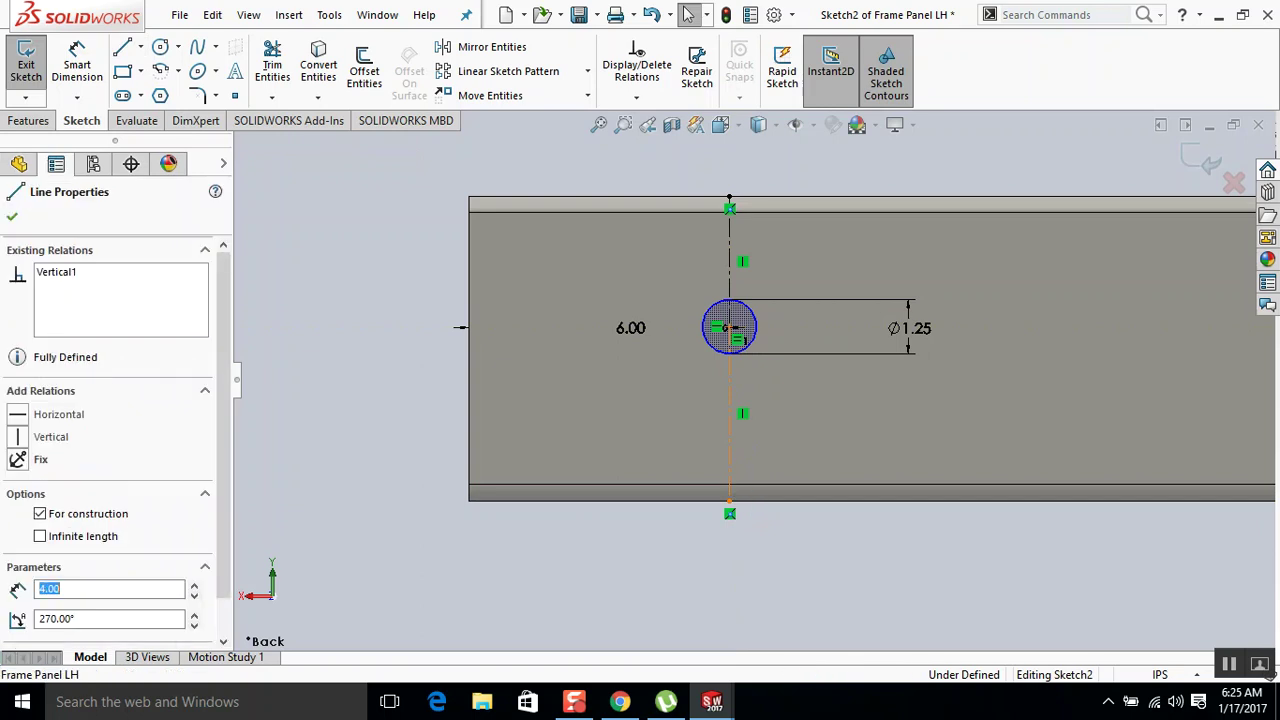
left_click(735, 278, "ctrl")
left_click(47, 631)
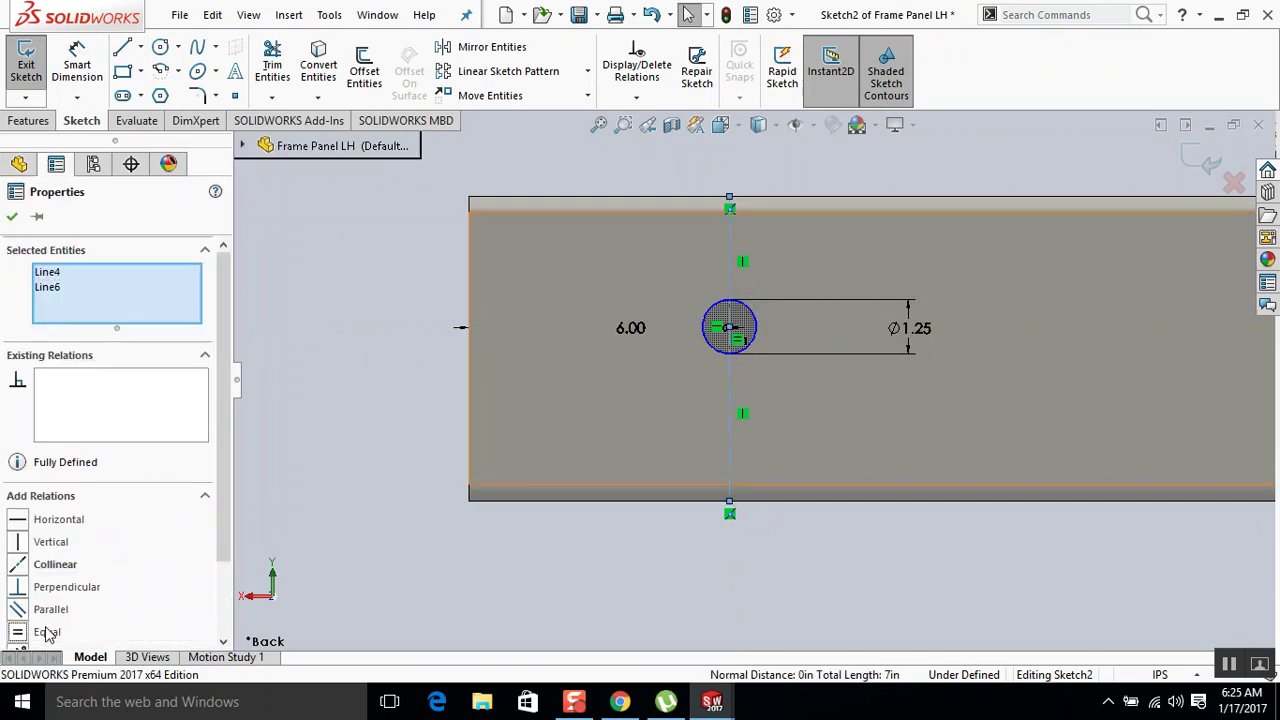
key("Escape")
left_click(1200, 158)
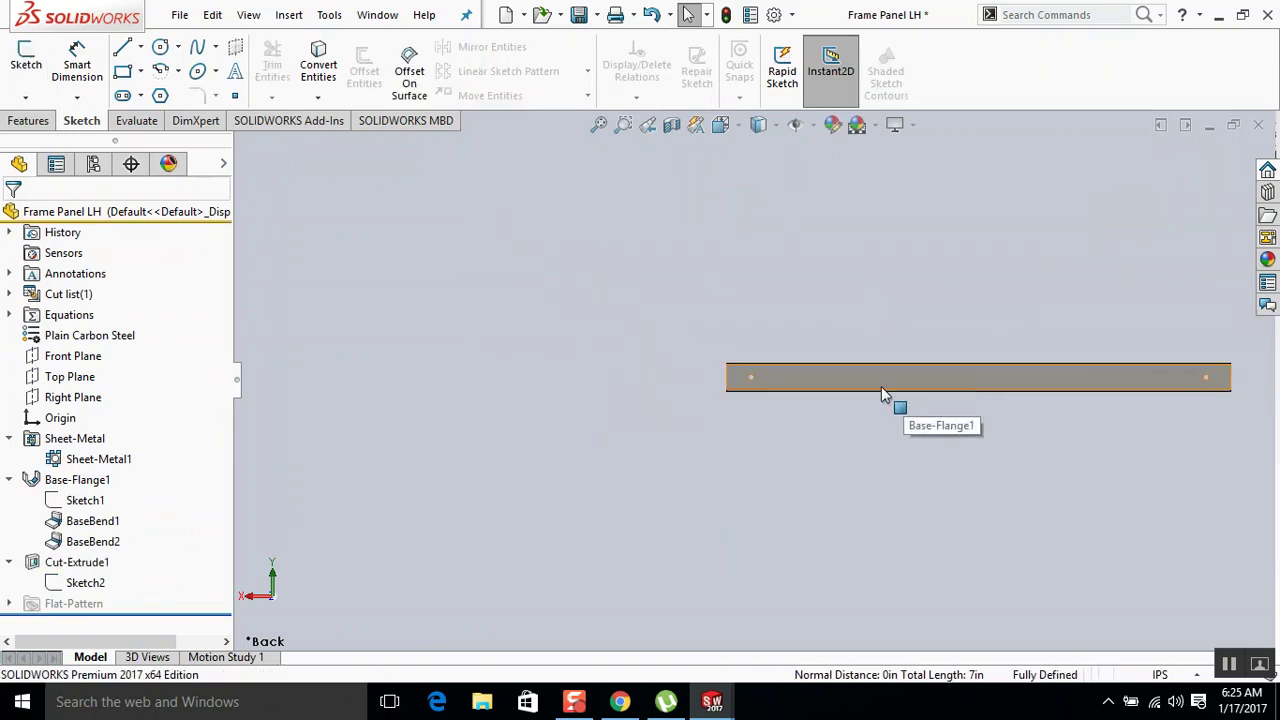
left_click(86, 478)
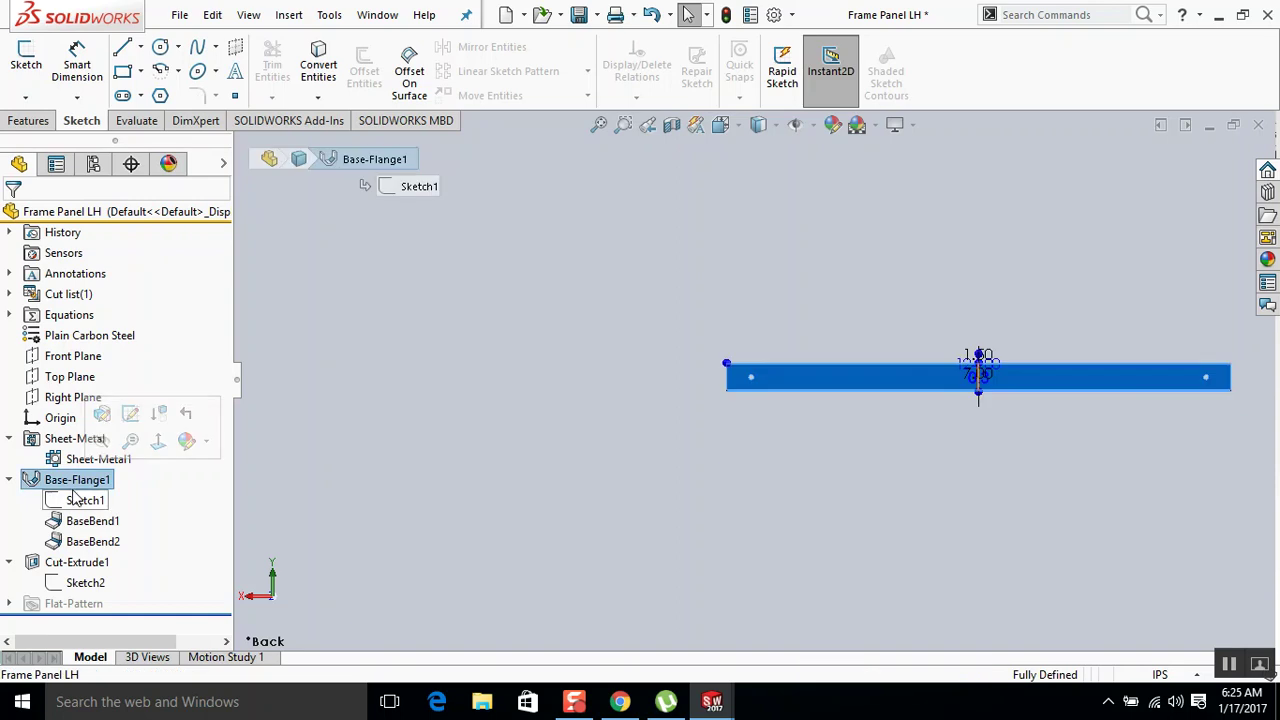
left_click(85, 498)
scroll(930, 395, "down", 3)
mouse_move(993, 372)
middle_mouse_down()
mouse_move(1011, 366)
mouse_move(1015, 487)
middle_mouse_up()
left_click(1015, 487)
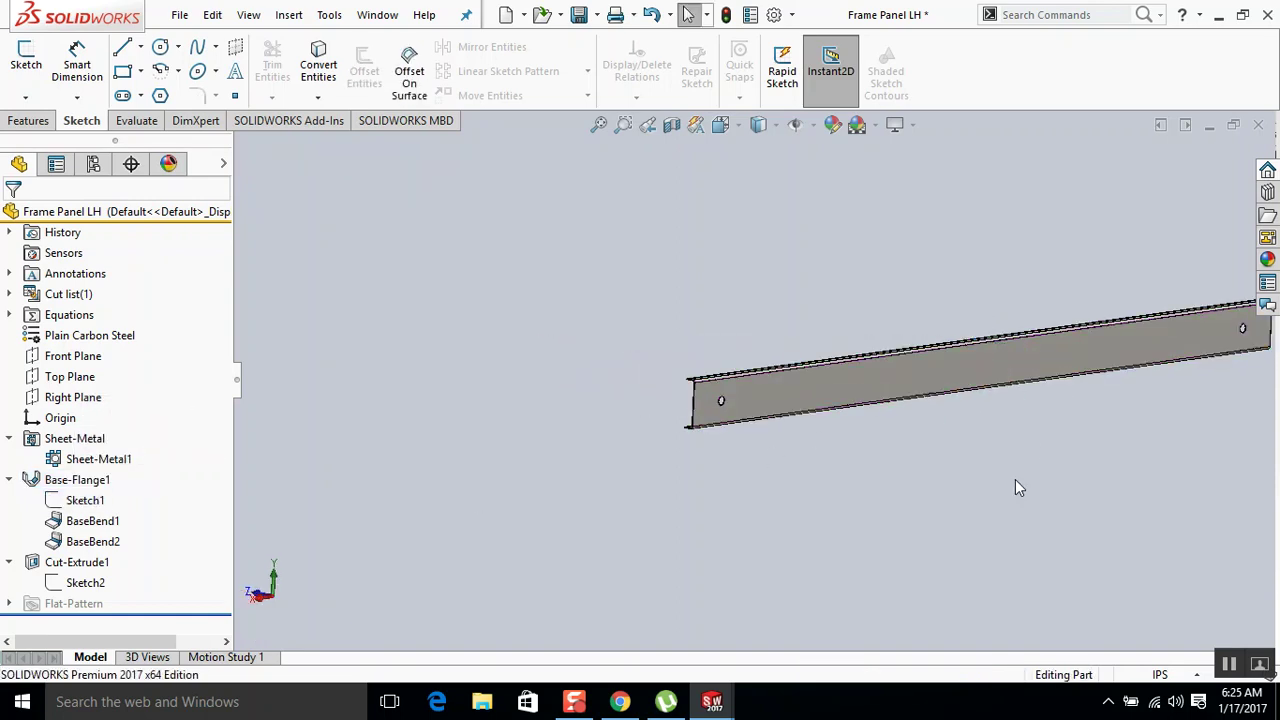
Return the panel to the isometric view and close the part, saving all modified documents.
key("ctrl+7")
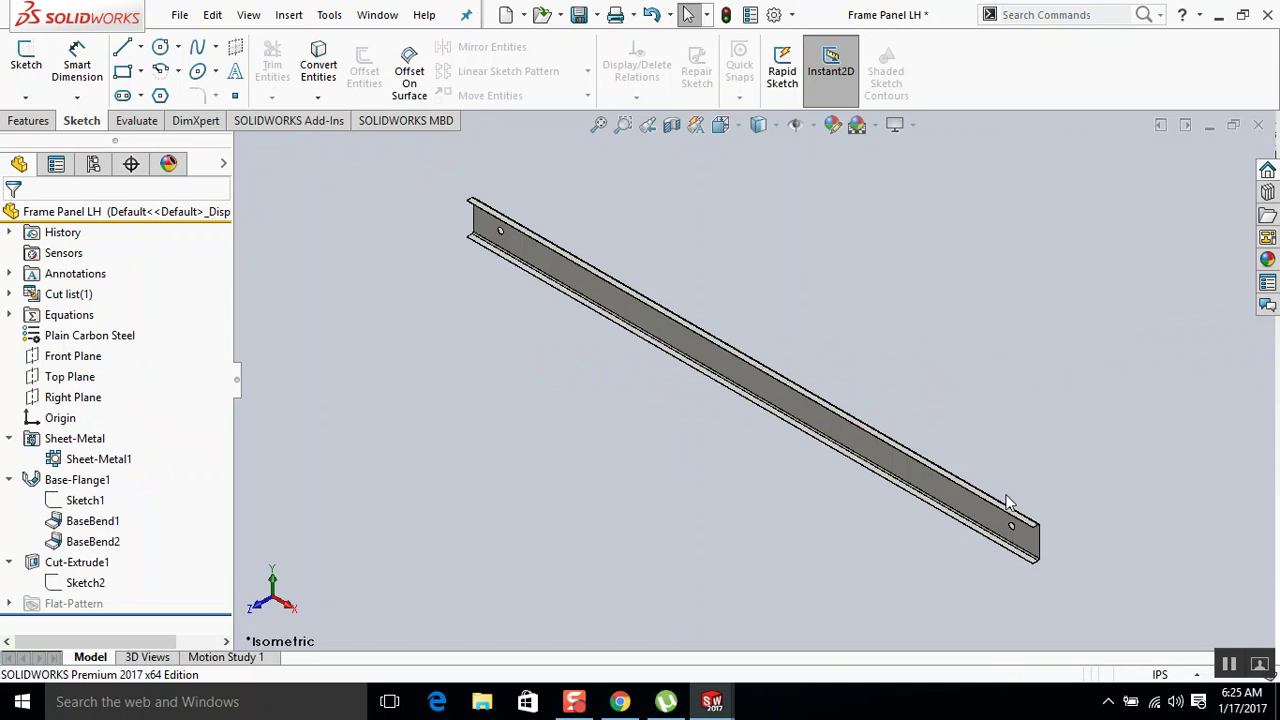
left_click(1261, 123)
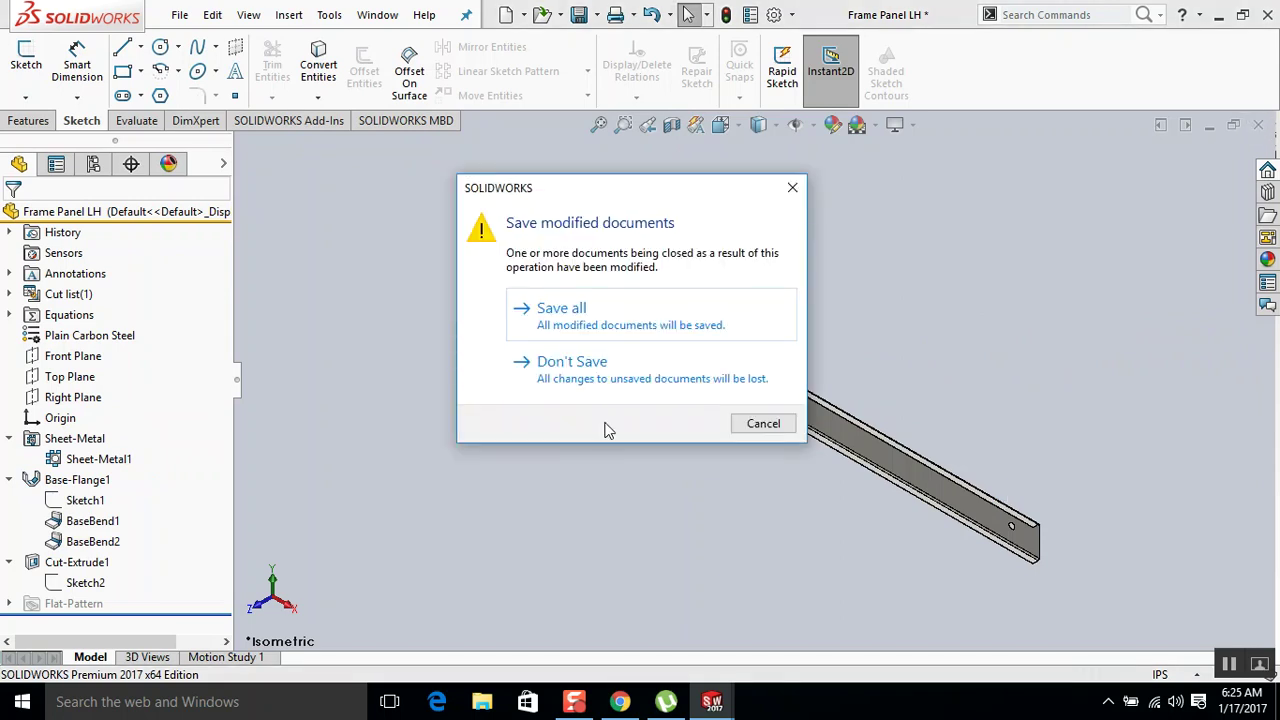
left_click(598, 314)
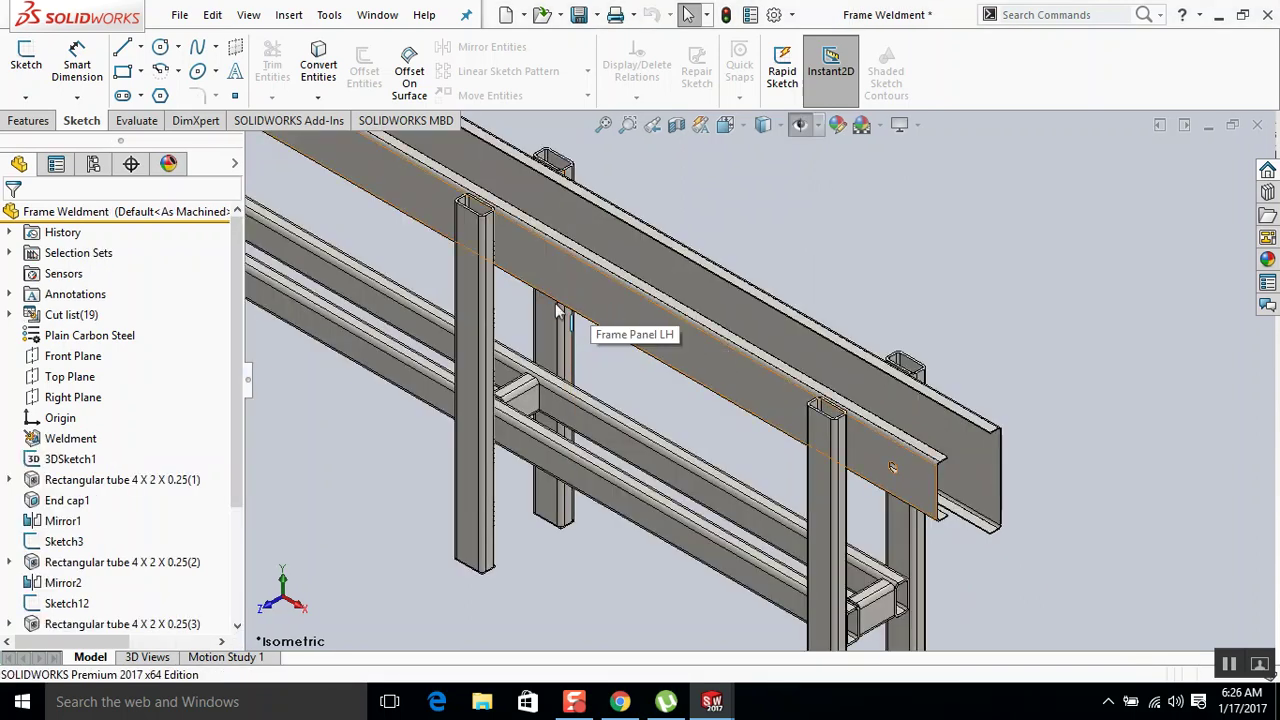
Open the Frame Panel RH part from the Infeed Conveyor folder.
left_click(181, 15)
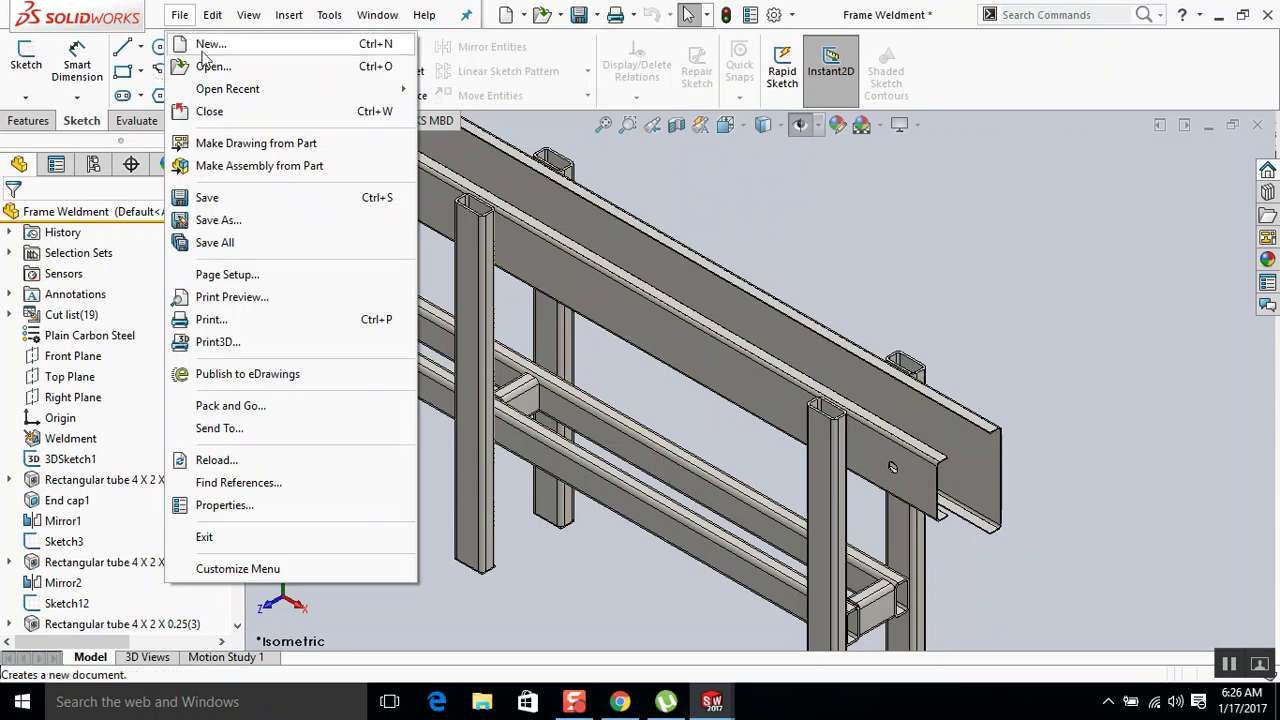
left_click(201, 63)
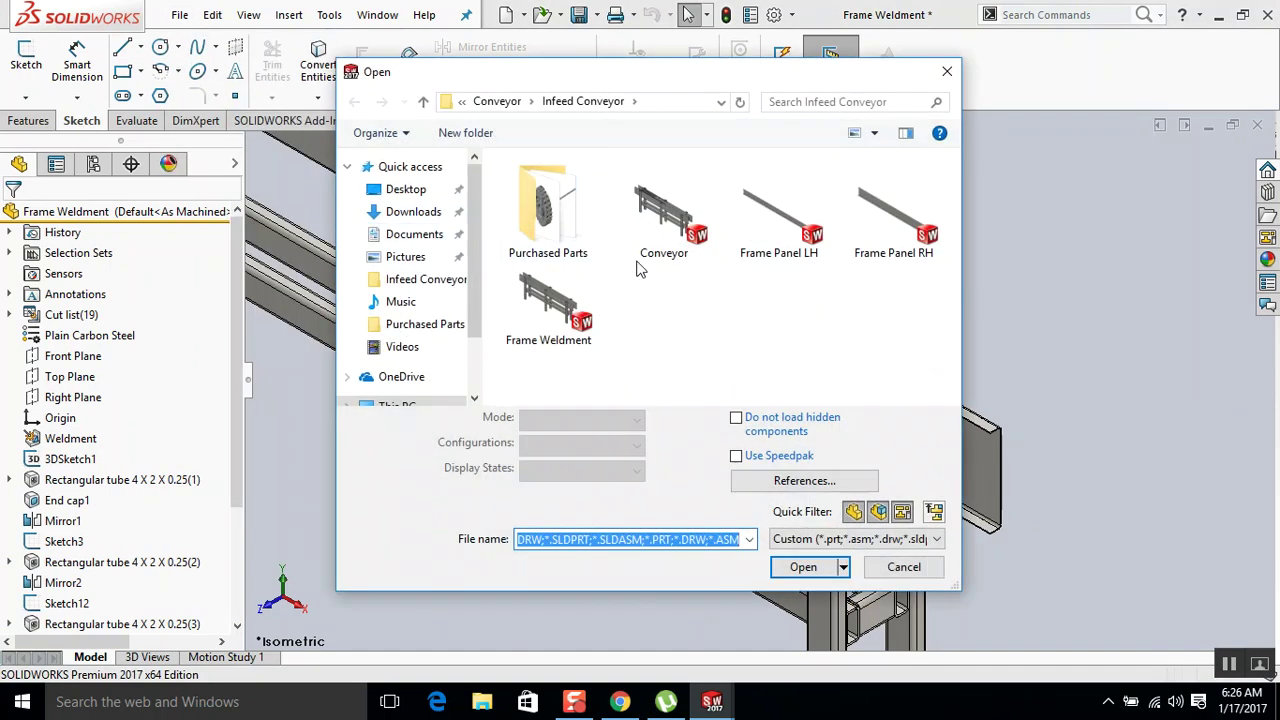
left_click(895, 225)
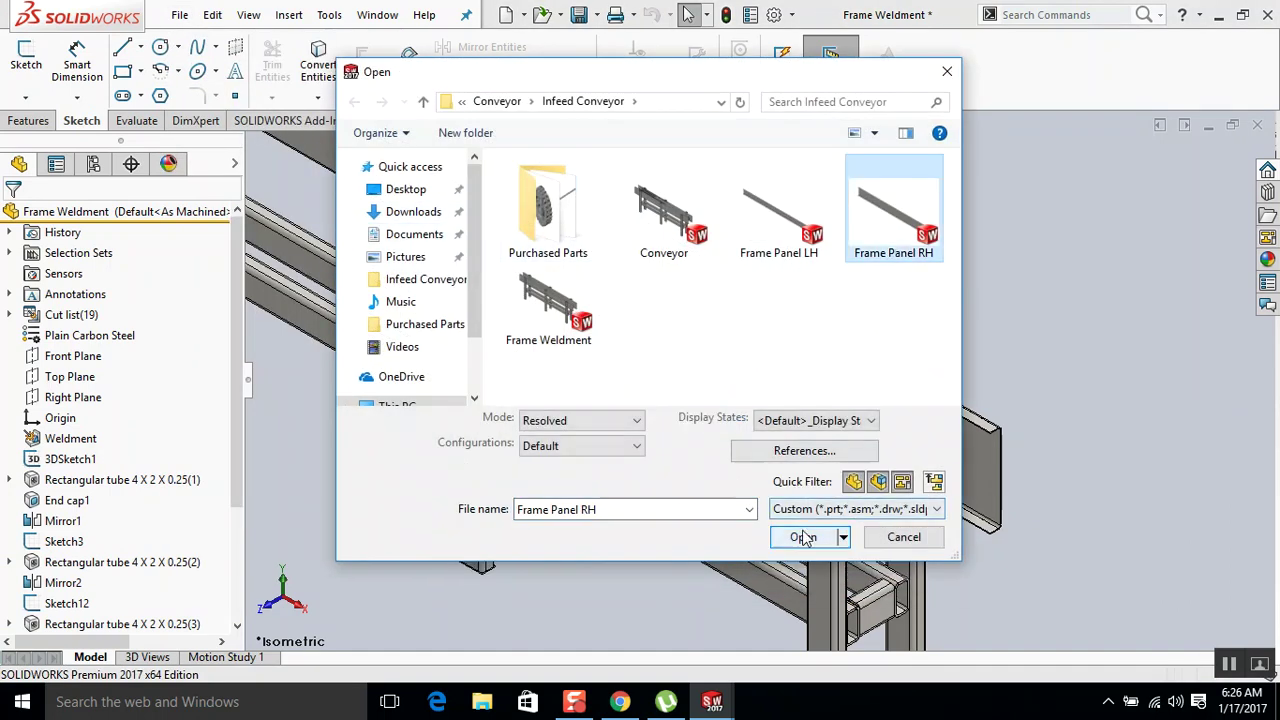
left_click(803, 567)
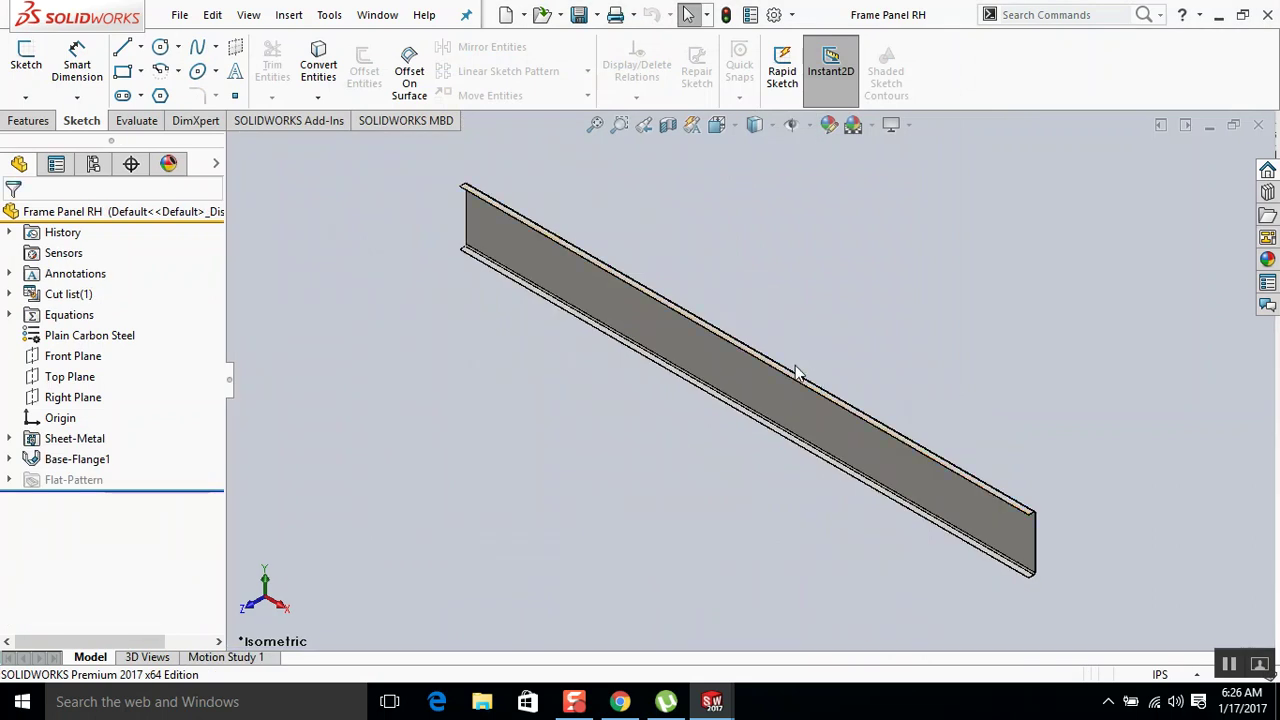
Set the panel height in the base flange's sketch to 7 in and close the part.
left_click(10, 459)
left_click(78, 528)
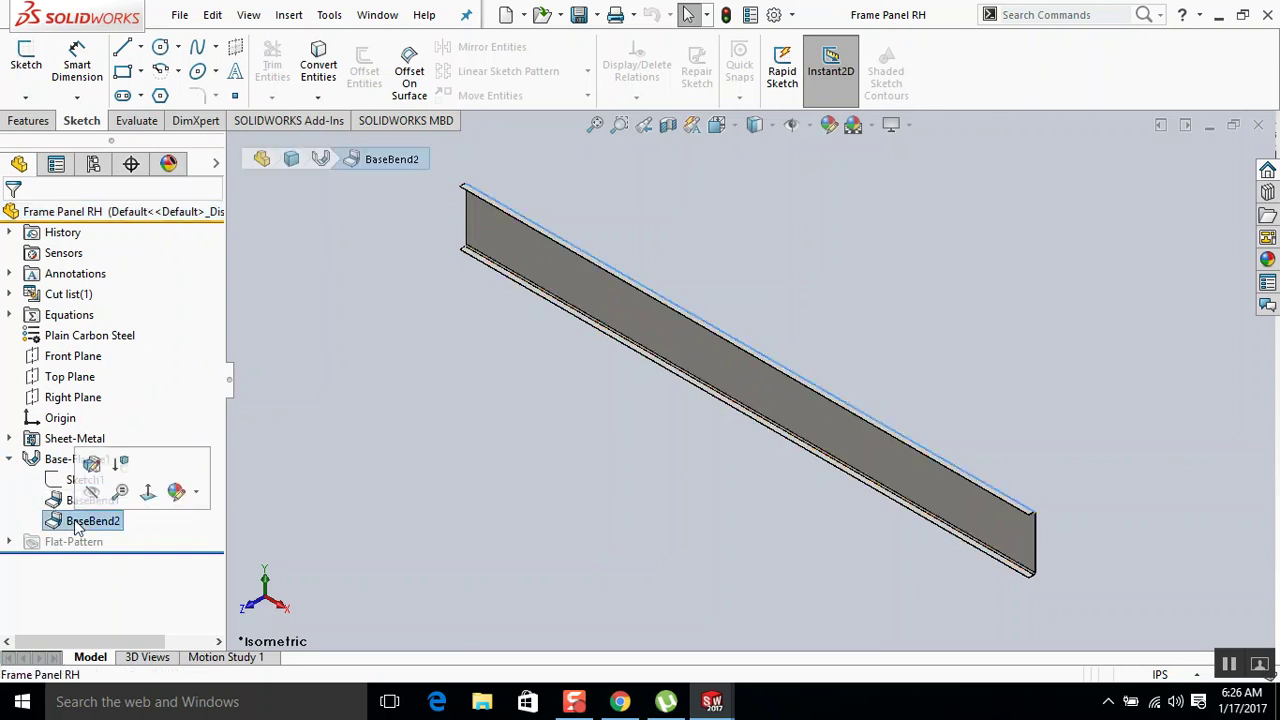
left_click(84, 480)
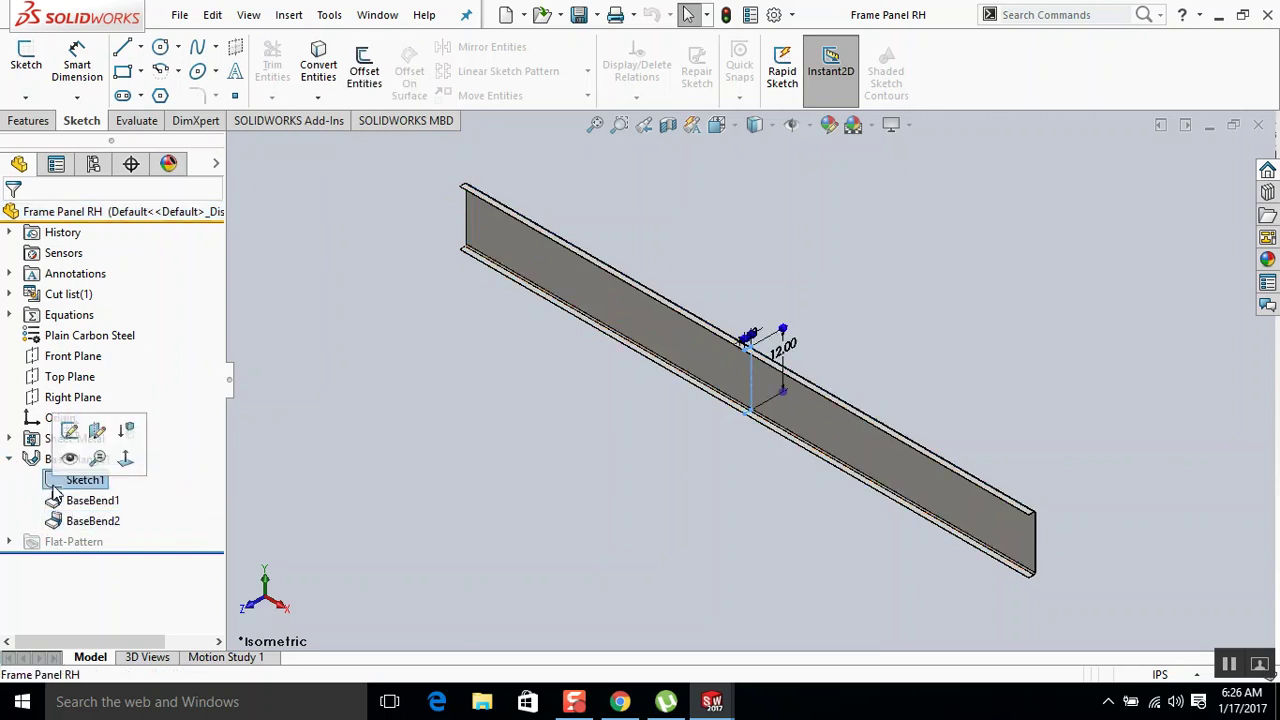
left_click(795, 358)
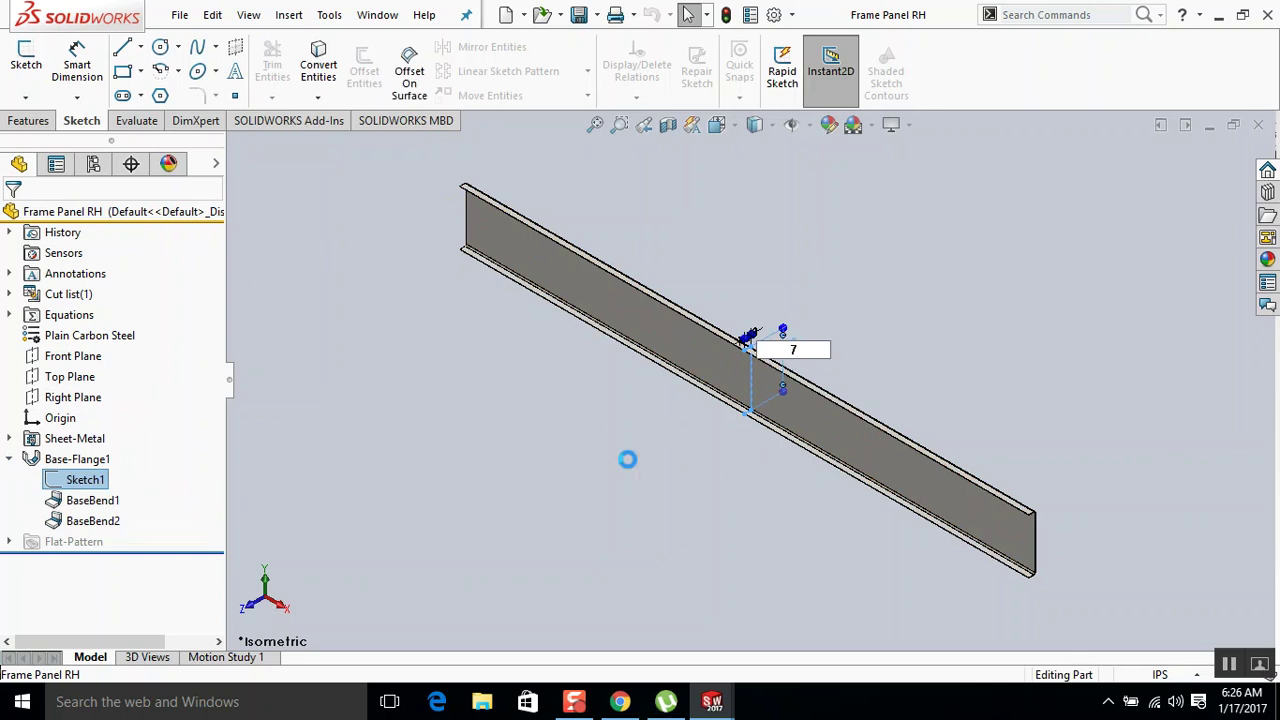
type("7")
key("Return")
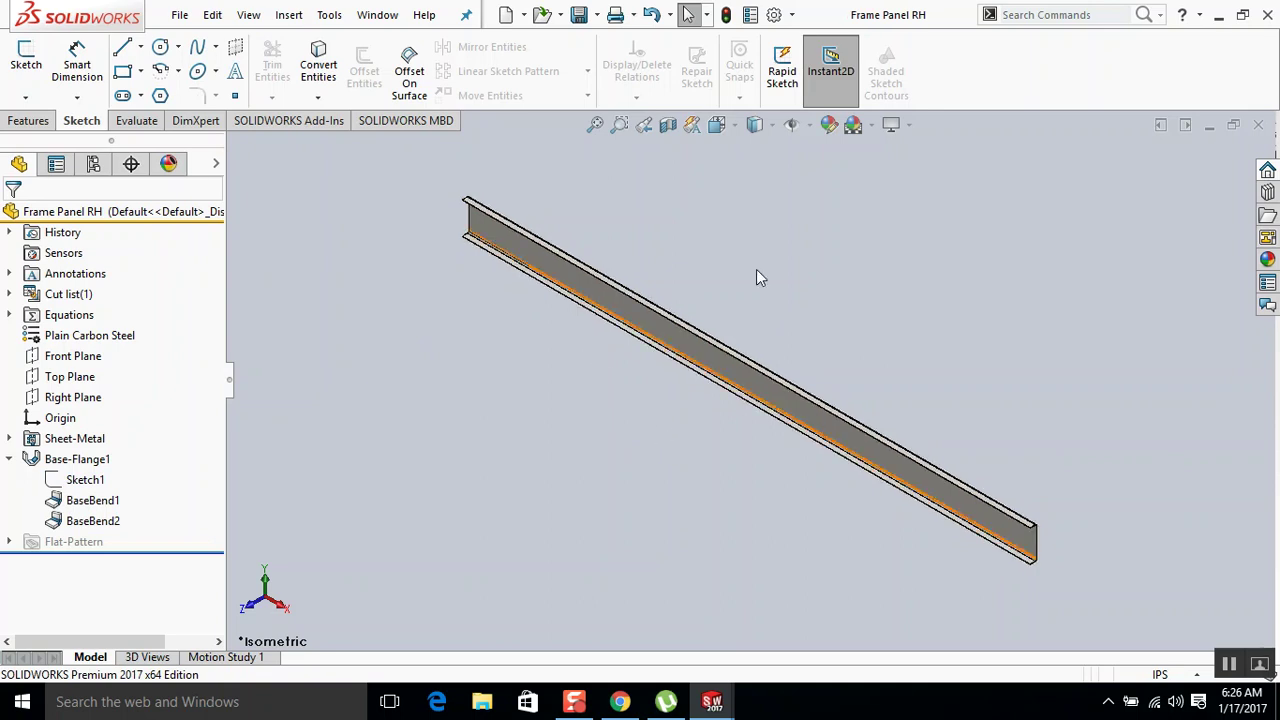
left_click(1259, 126)
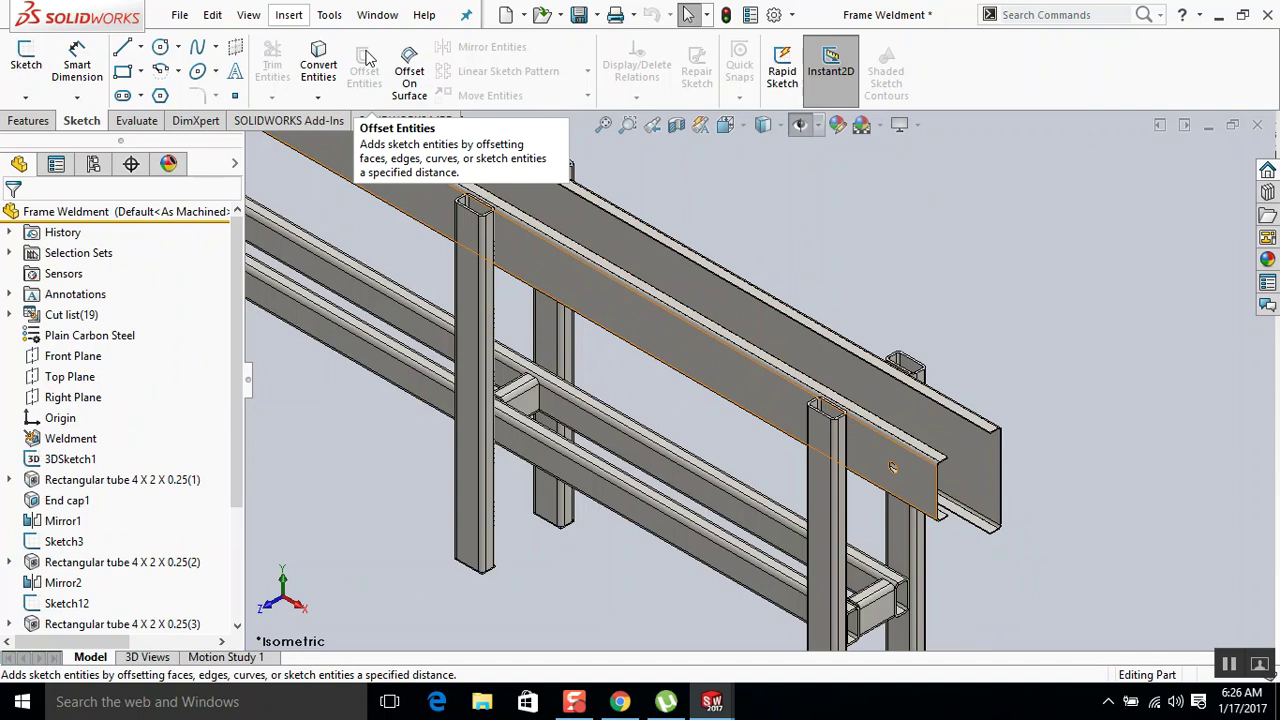
Insert the Frame Panel LH and Frame Panel RH parts into the weldment, placing one on each side of the frame.
key("ctrl+o")
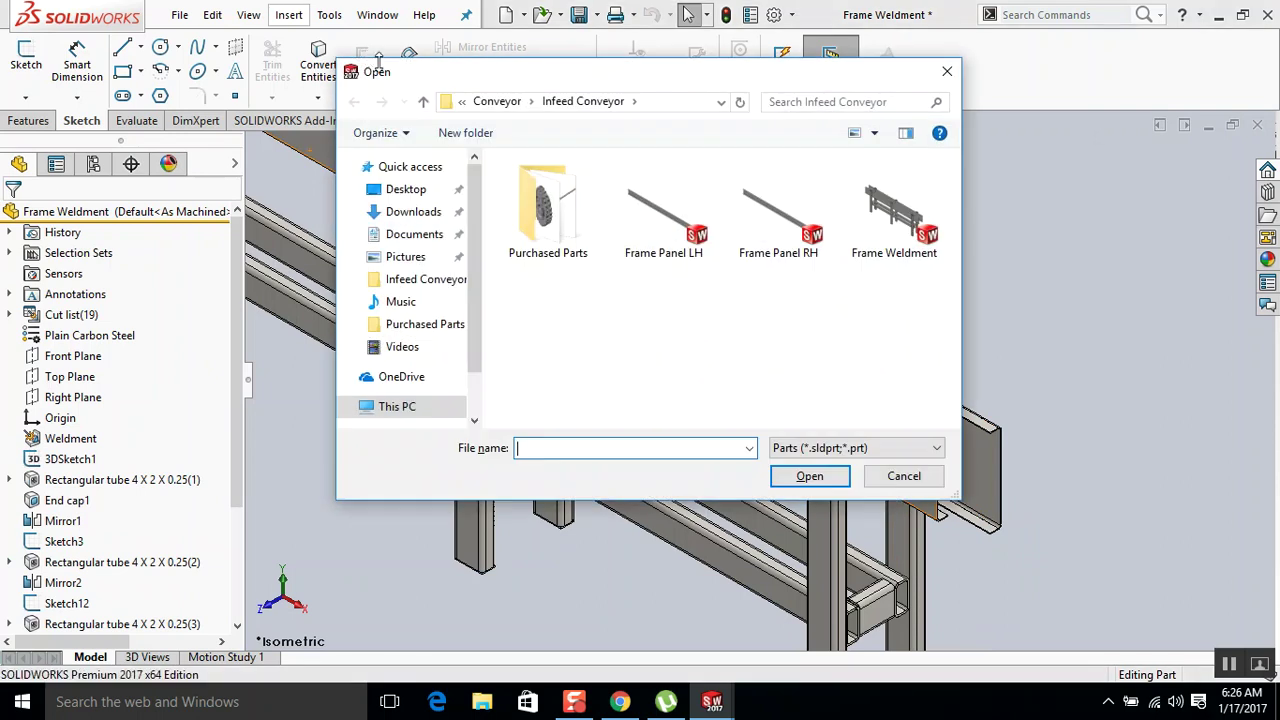
left_click(632, 215)
left_click(810, 478)
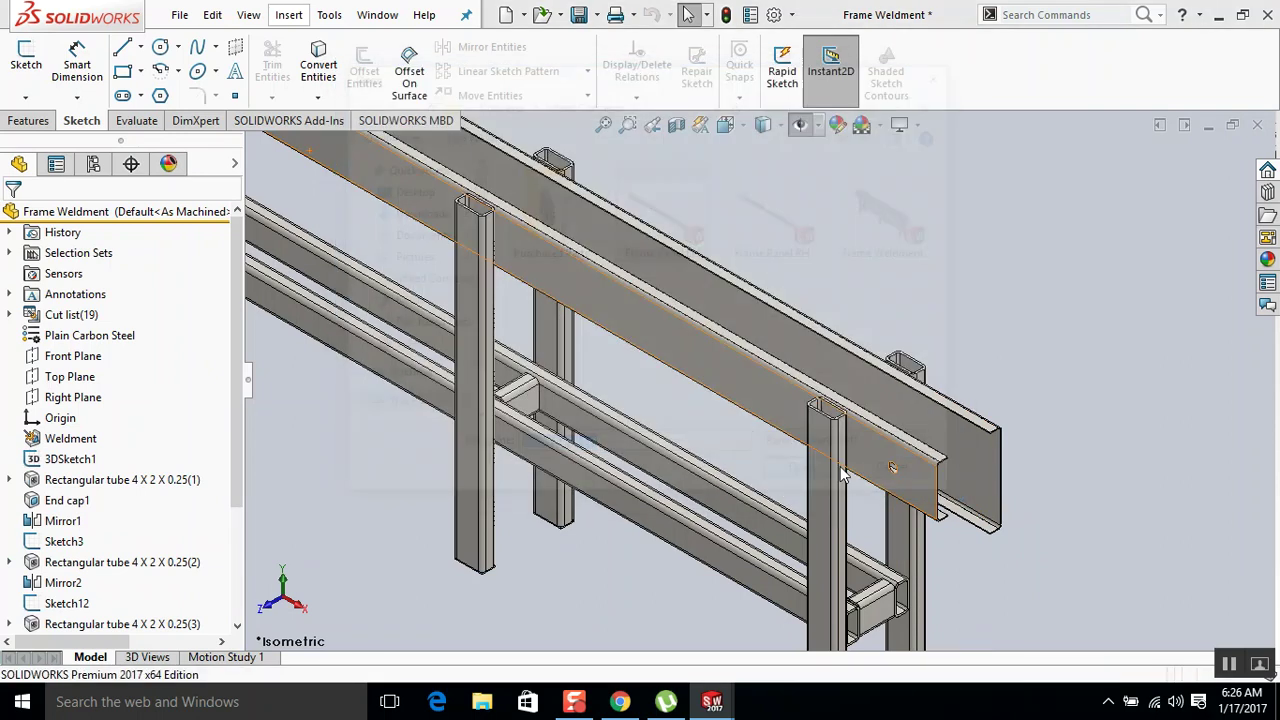
left_click(1014, 322)
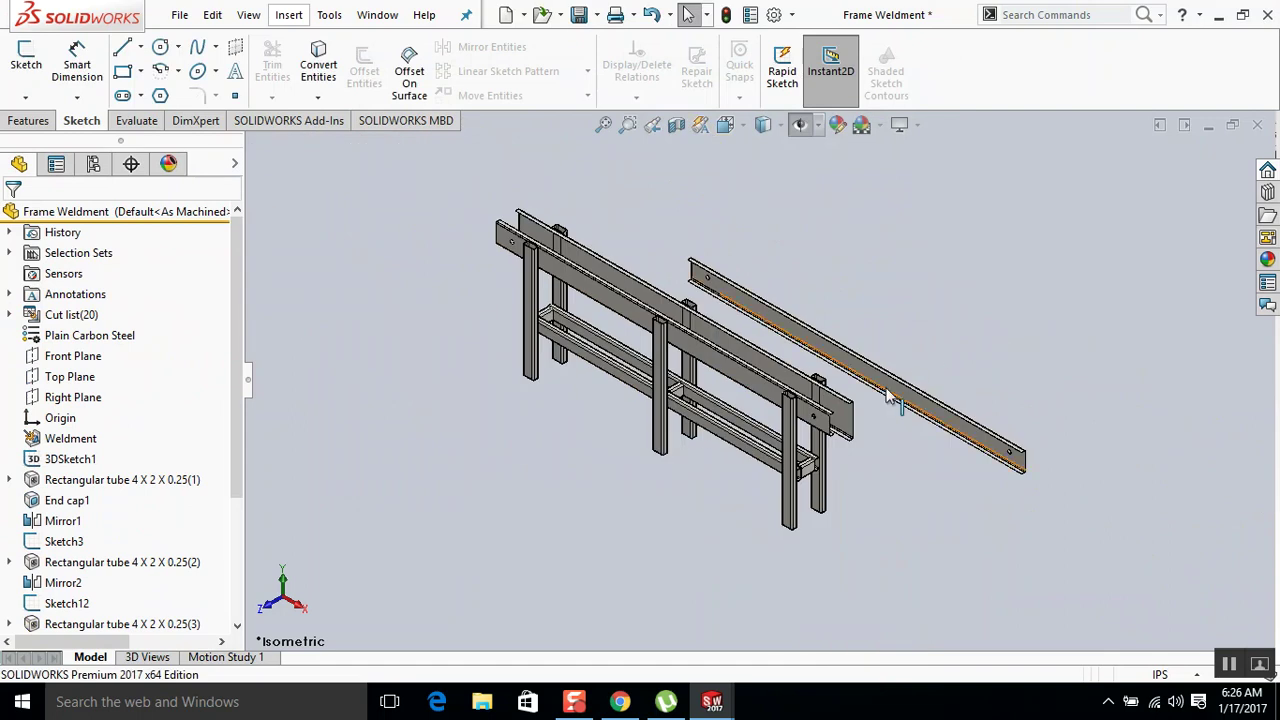
key("Return")
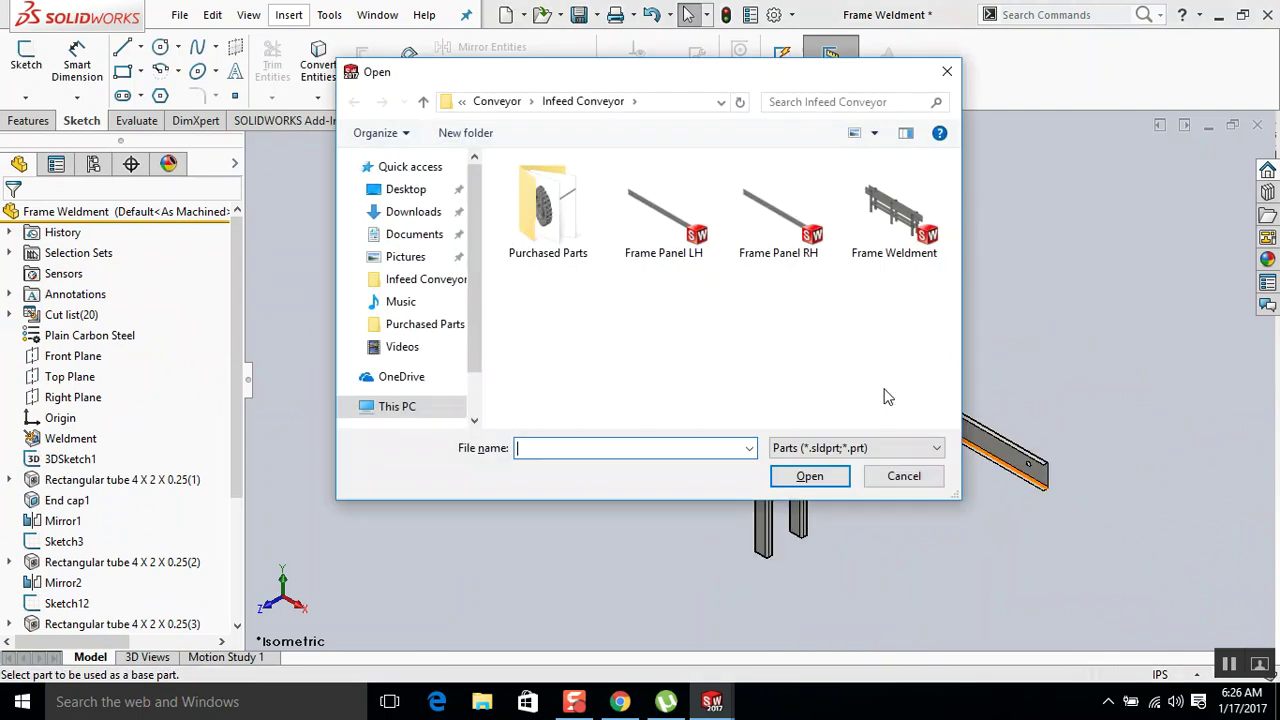
left_click(778, 222)
left_click(810, 476)
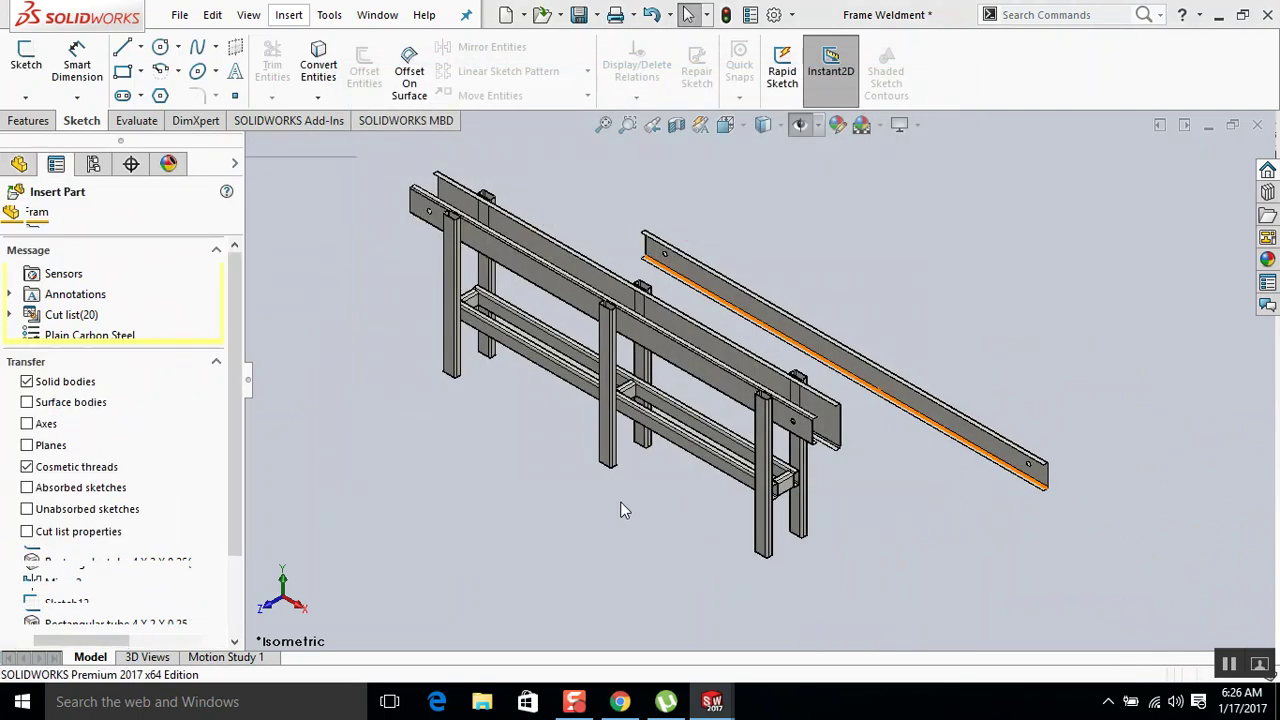
left_click(609, 501)
scroll(740, 465, "down", 3)
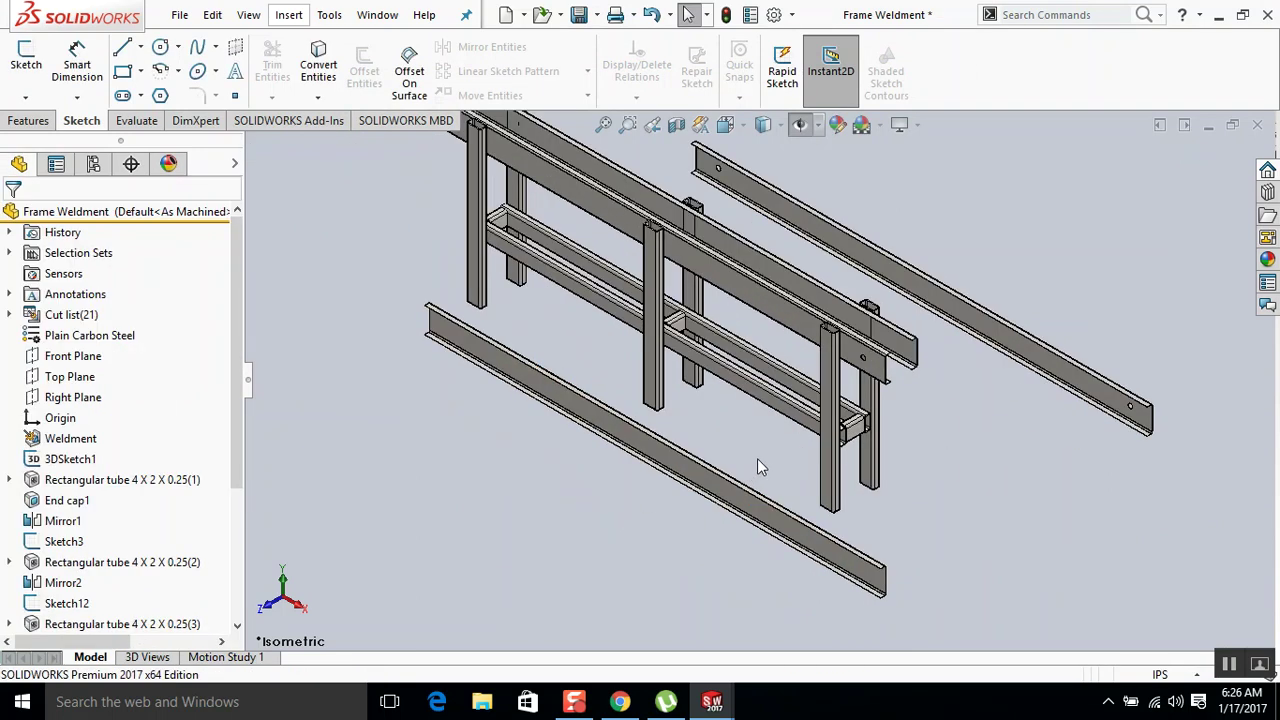
Delete the two newly inserted panels standing beside the frame.
left_click(1010, 345)
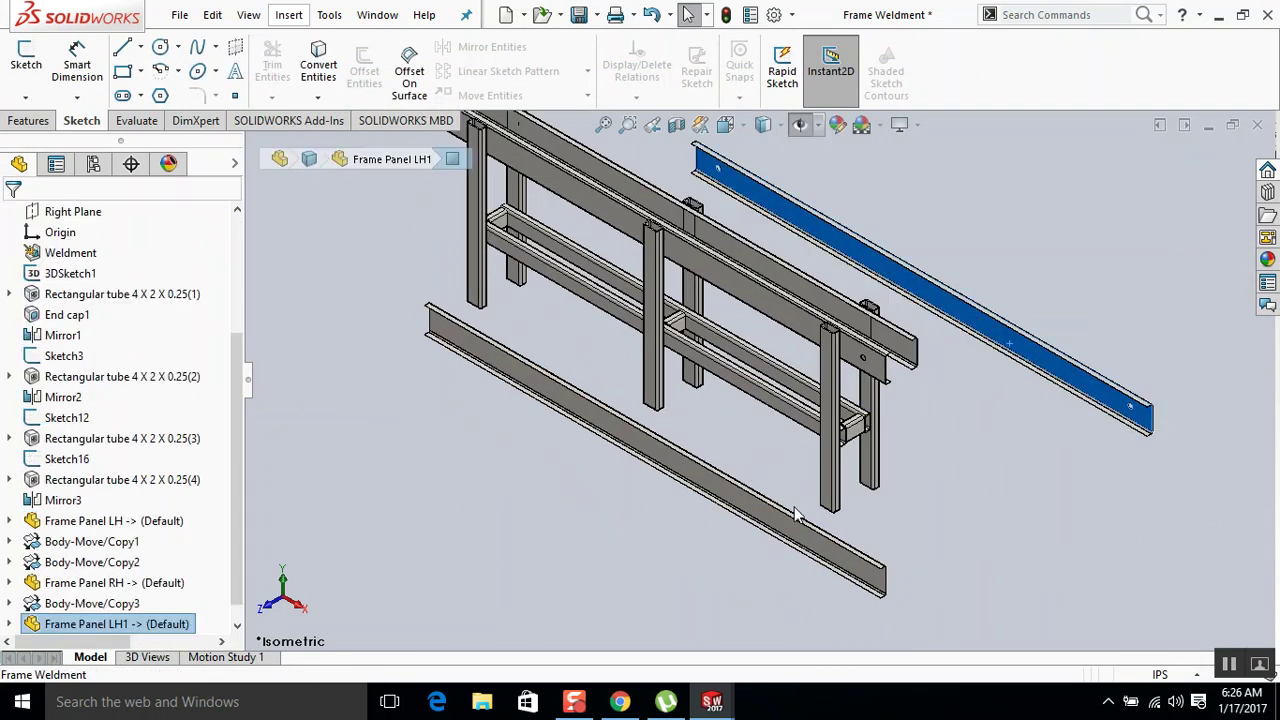
left_click(800, 543, "ctrl")
key("Delete")
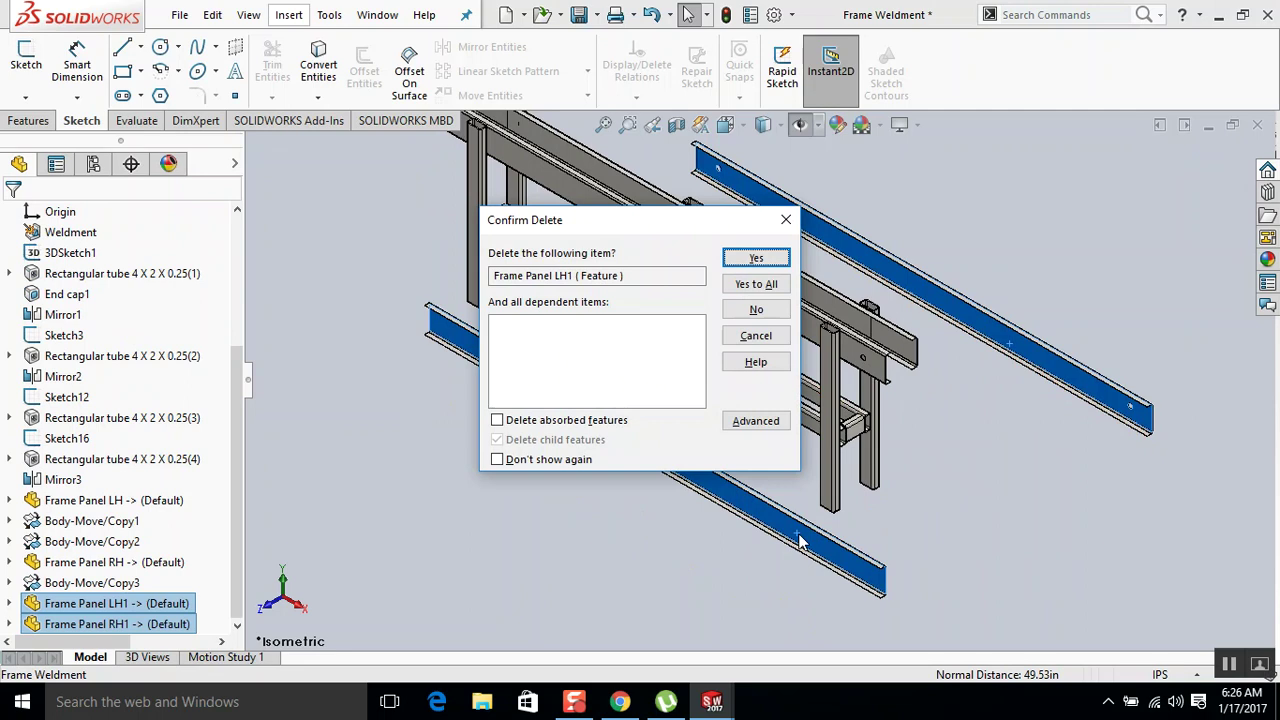
key("Return")
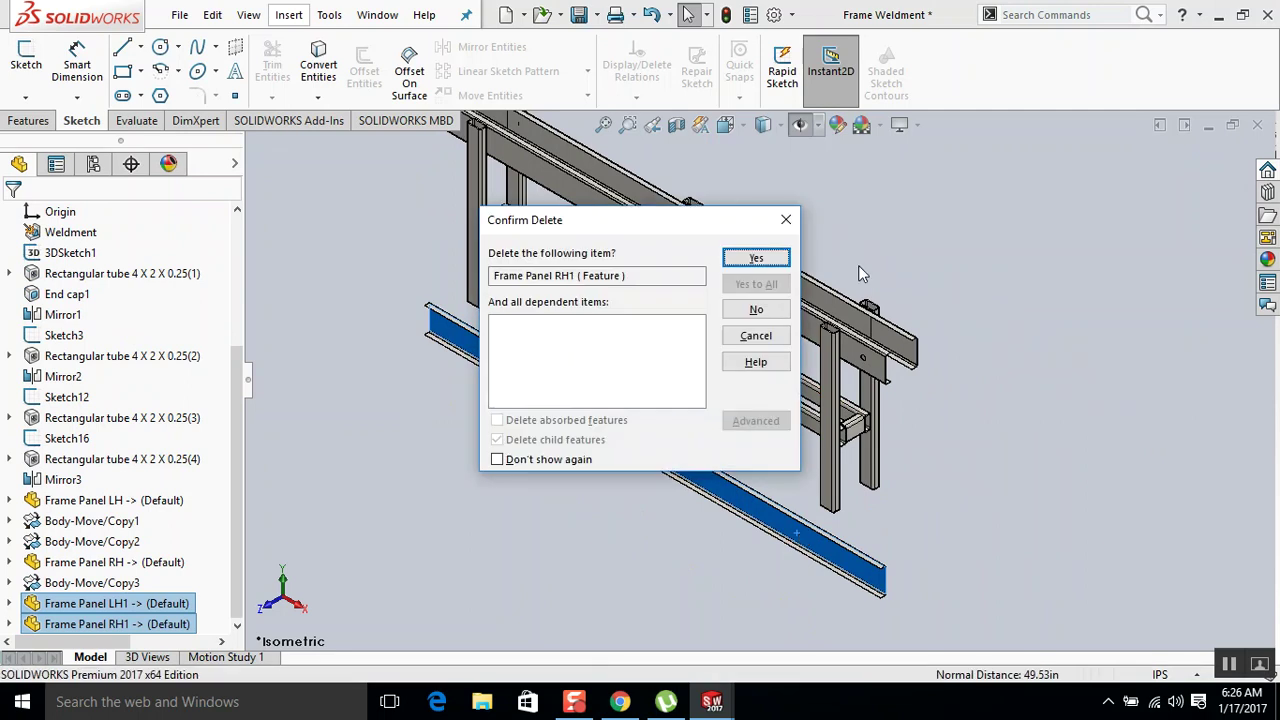
left_click(756, 257)
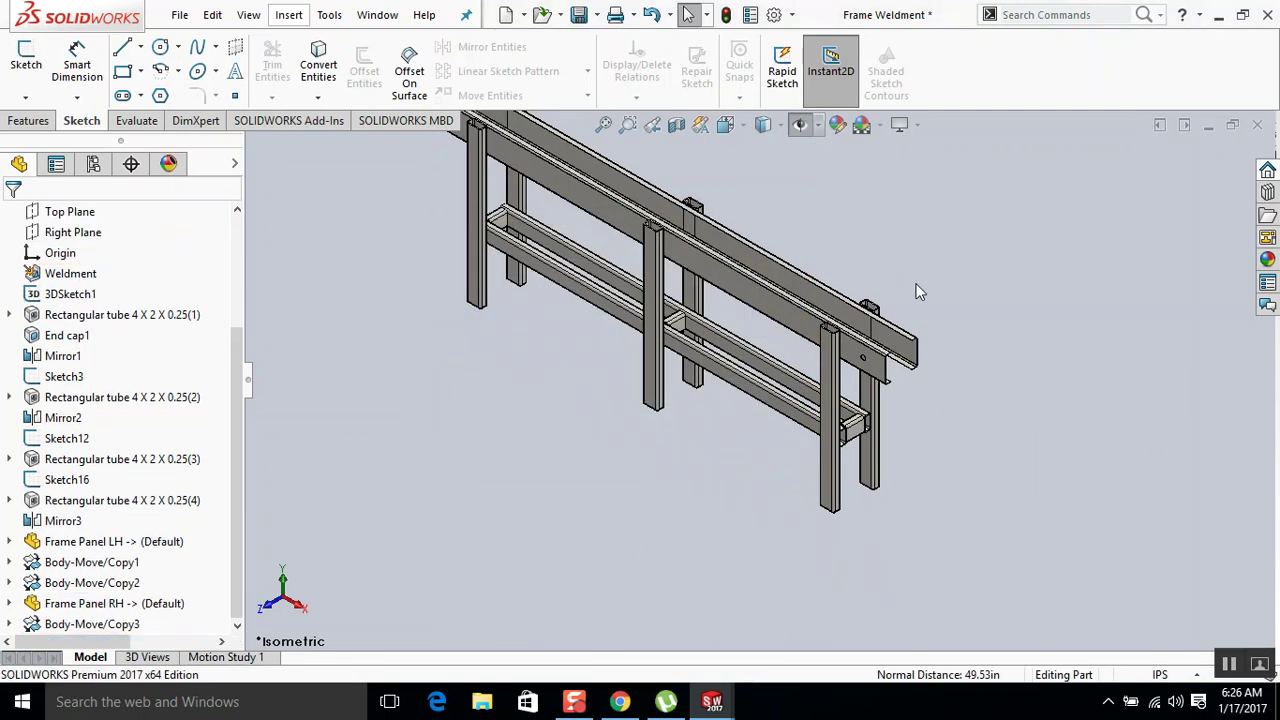
Save and close the Frame Weldment, and rebuild the Conveyor assembly.
key("f")
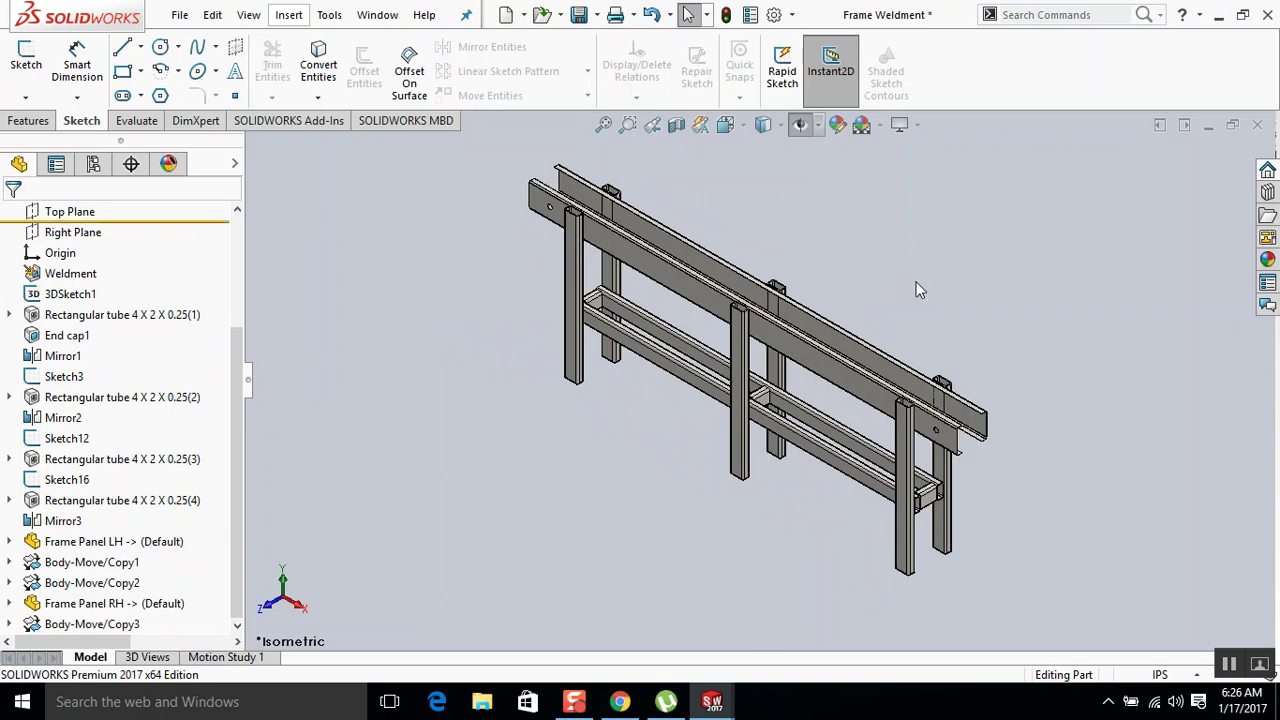
left_click(1258, 124)
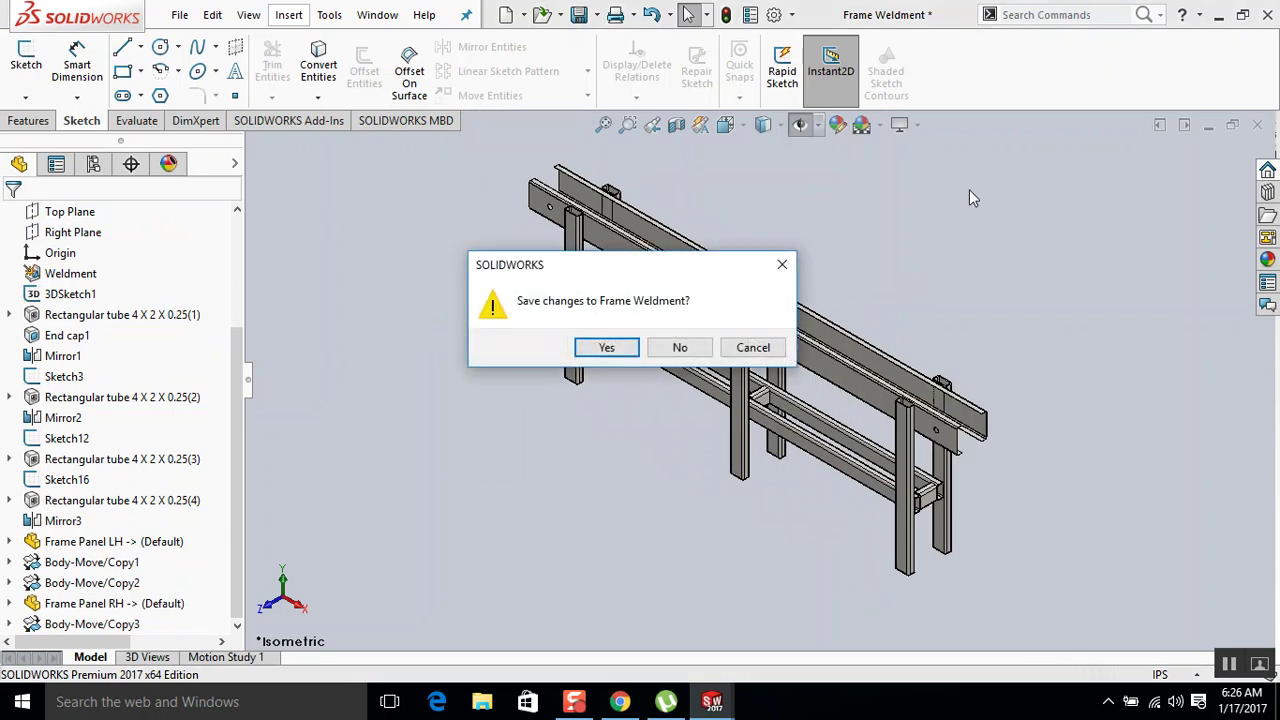
left_click(618, 348)
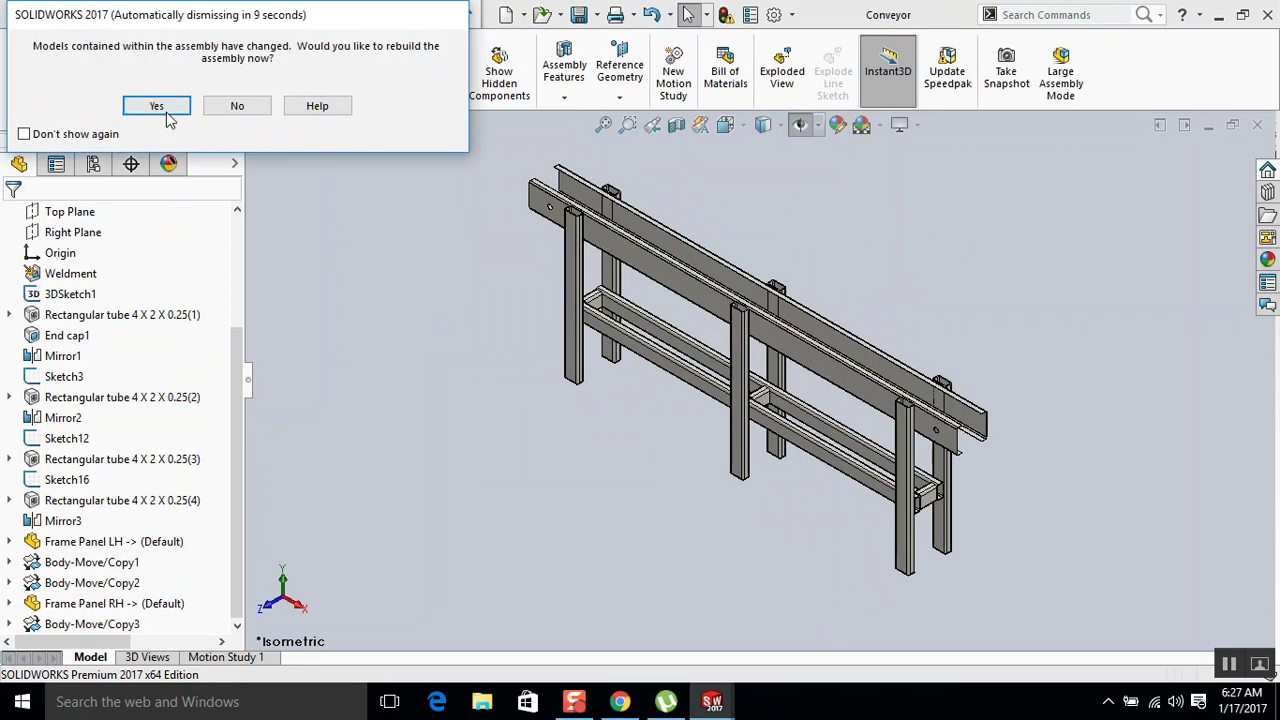
left_click(160, 106)
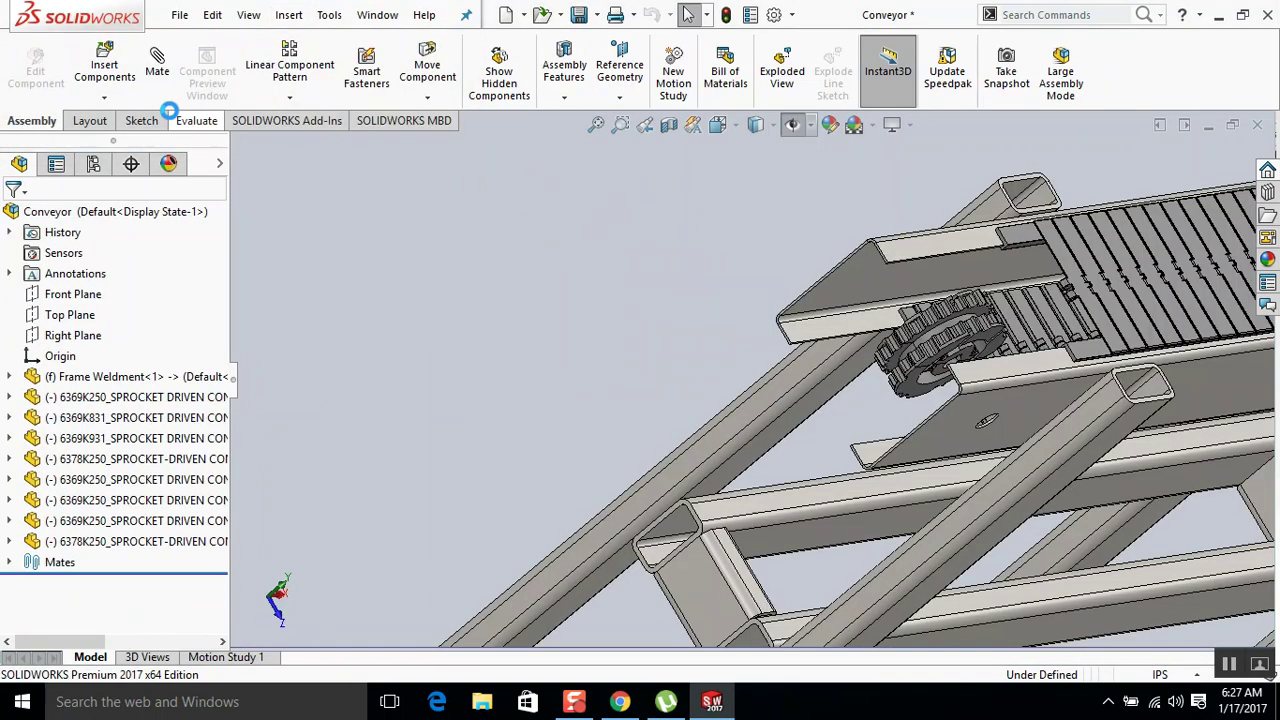
Examine from the left end view how the sprocket and belt sit between the frame panels' upper and lower flanges.
middle_click_drag(668, 351, 651, 278)
scroll(900, 290, "down", 3)
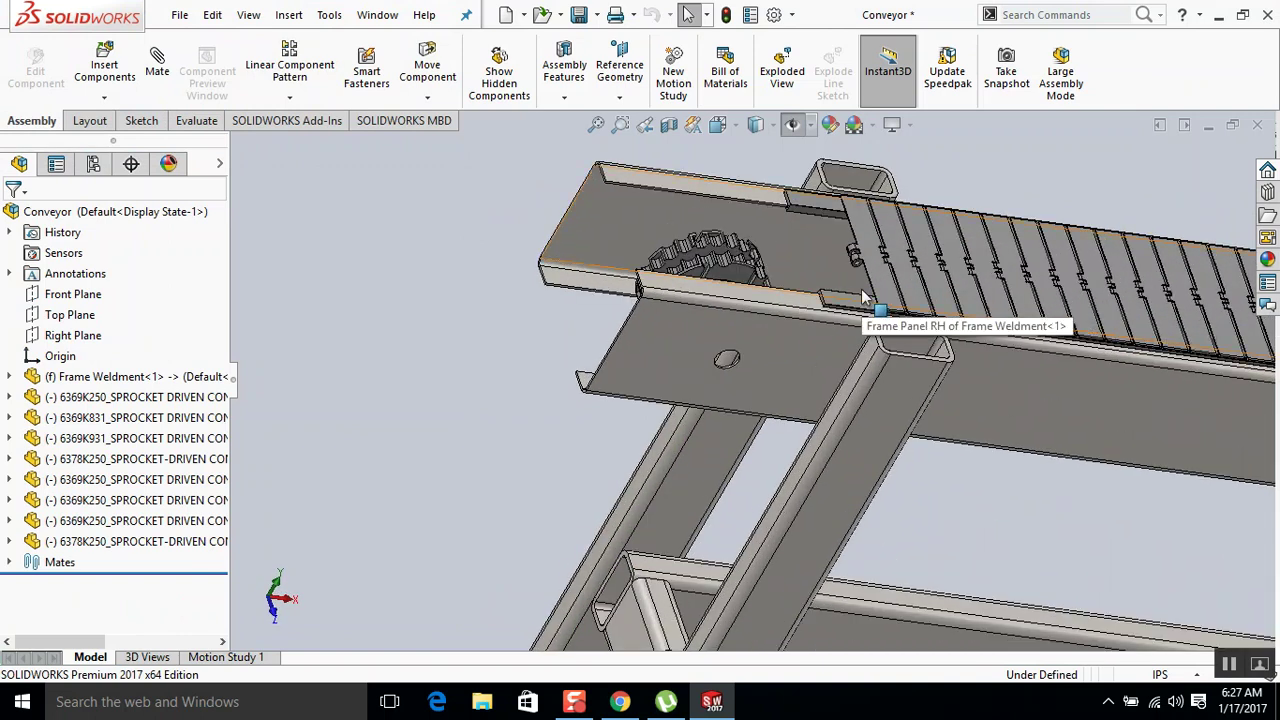
key("ctrl+3")
scroll(747, 183, "down", 3)
scroll(749, 184, "down", 3)
scroll(683, 262, "down", 1)
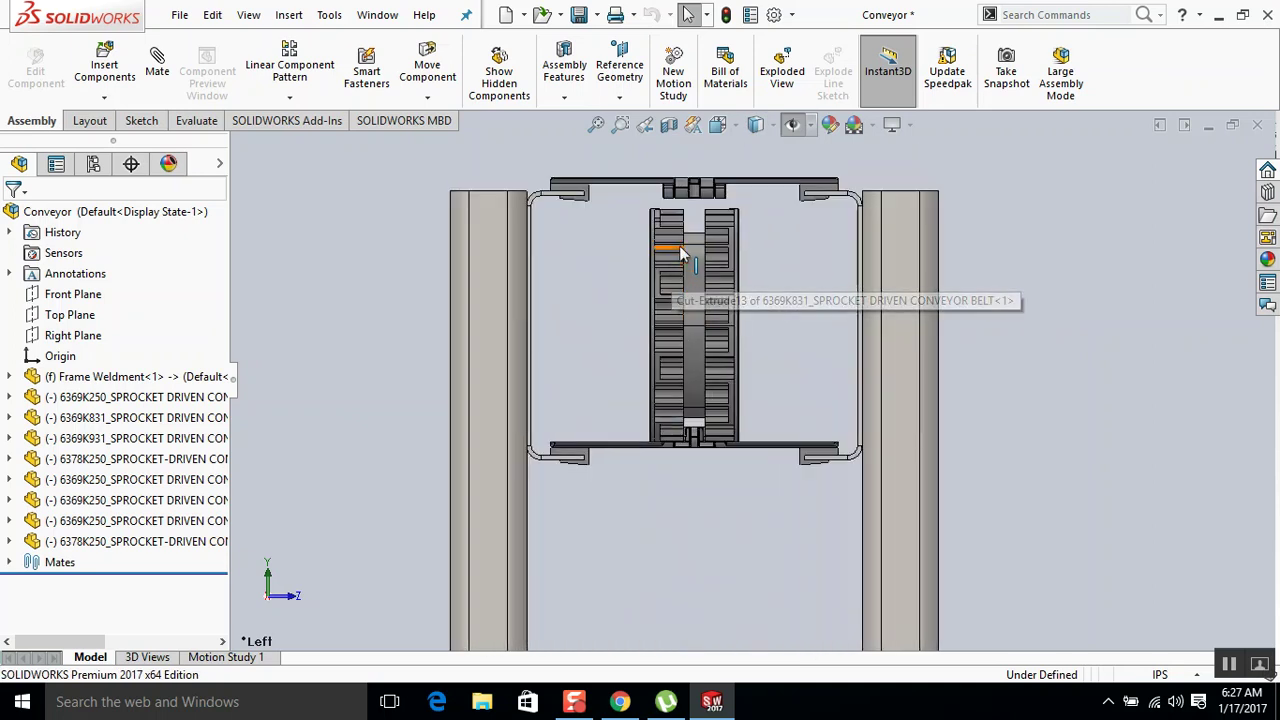
scroll(712, 428, "down", 1)
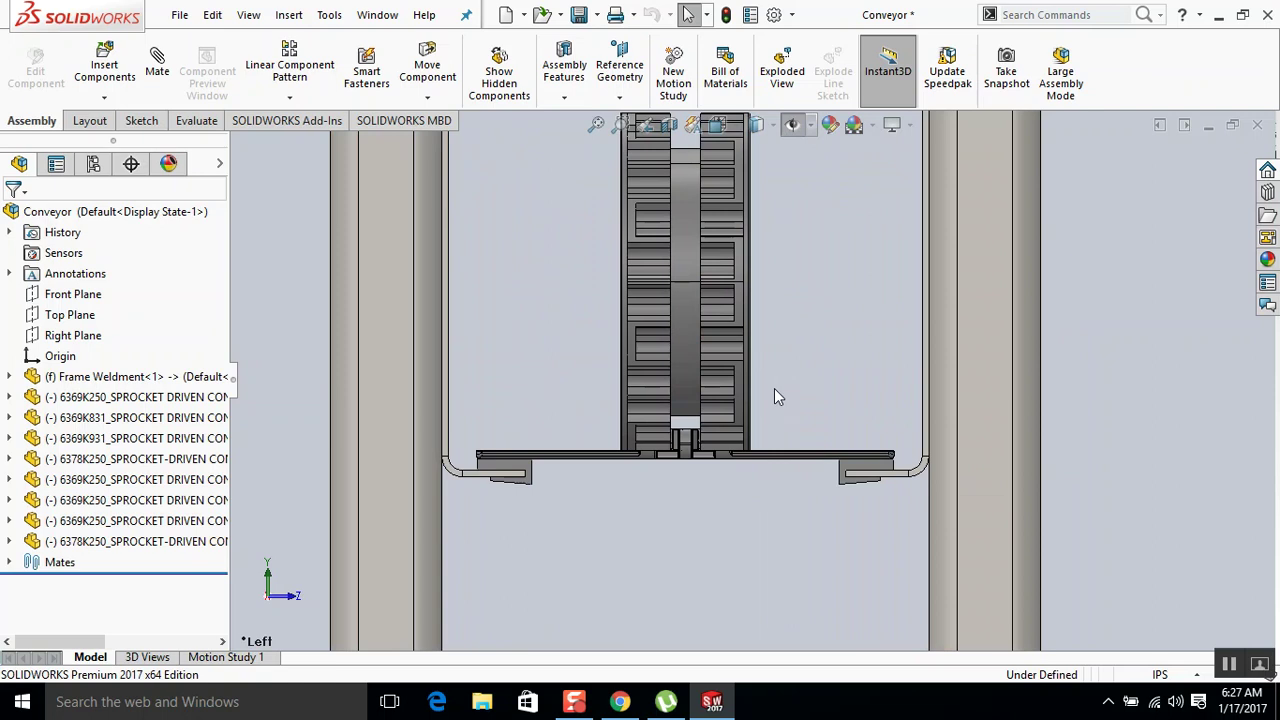
scroll(776, 385, "up", 2)
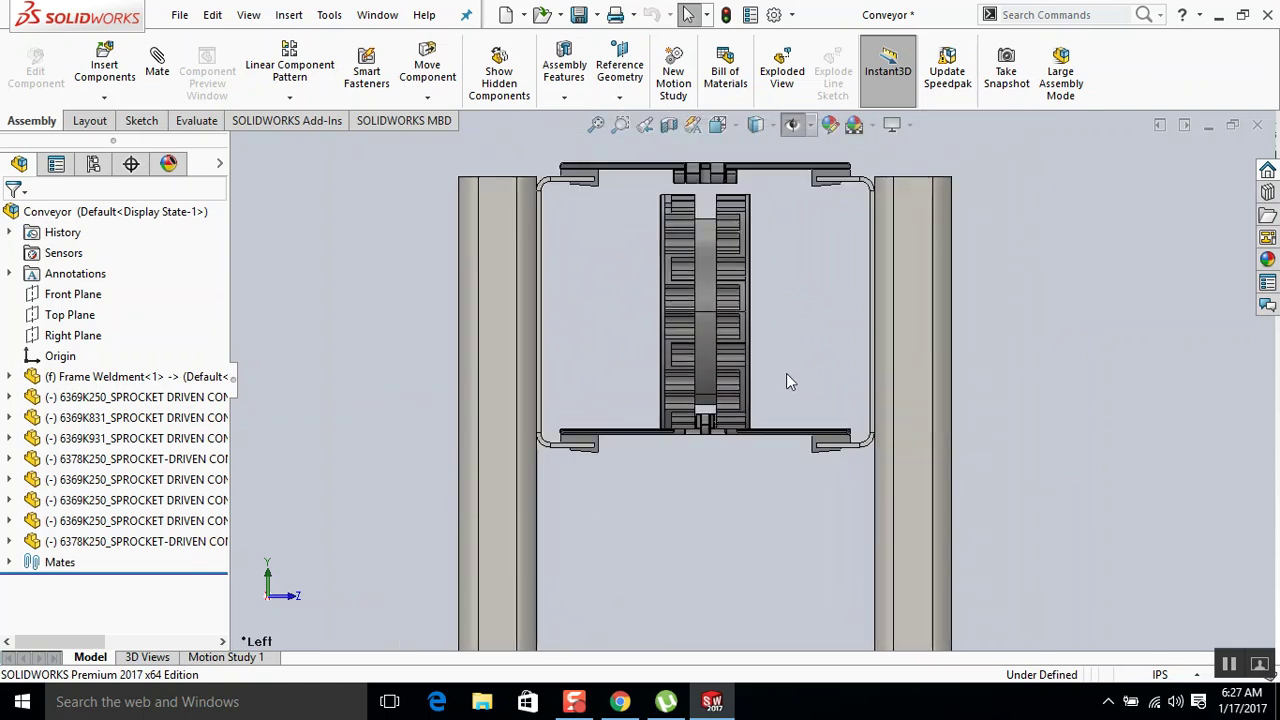
Open the Frame Weldment from the assembly to inspect the left-hand panel's hole, close it, and examine the sprocket end of the conveyor.
middle_click_drag(876, 300, 818, 299)
left_click(818, 299)
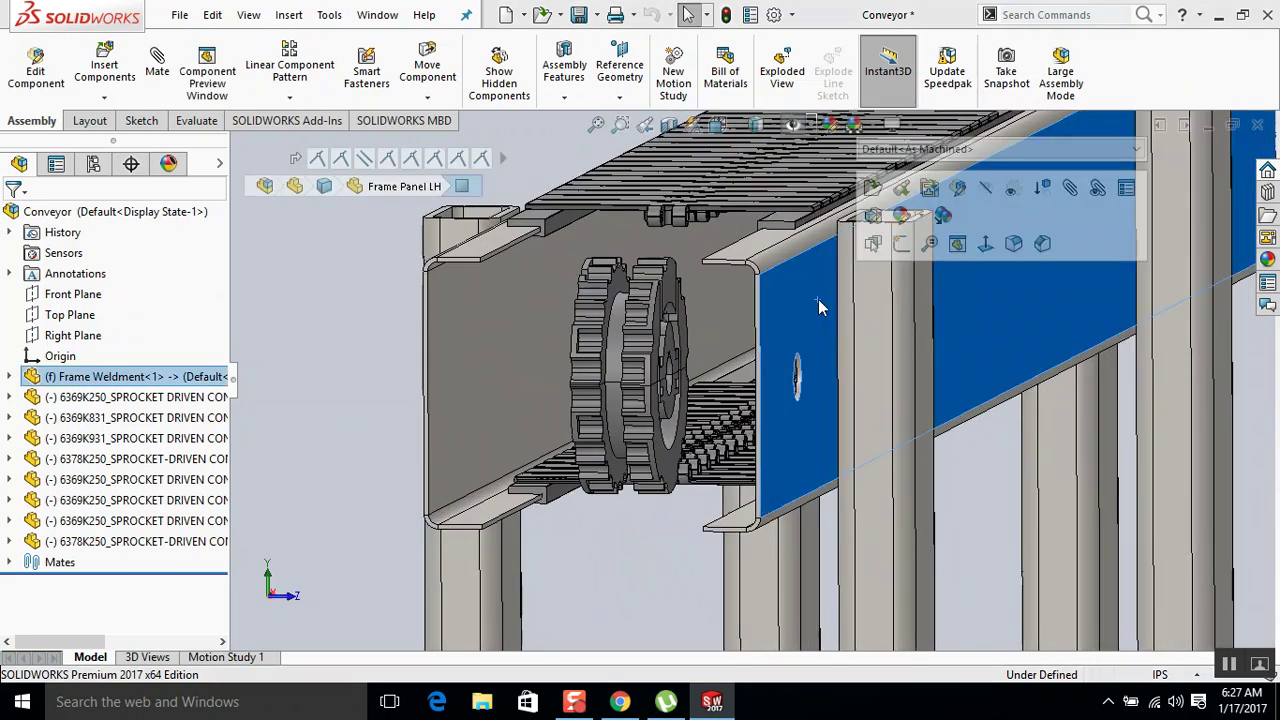
left_click(873, 190)
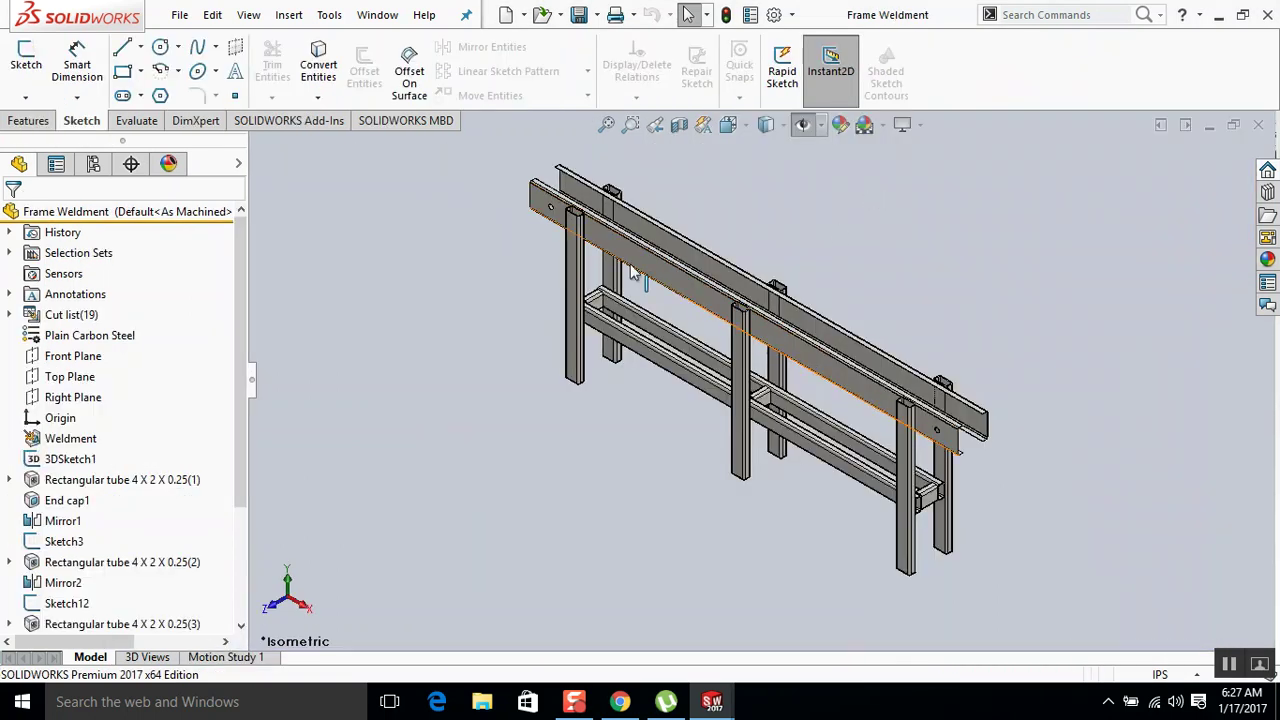
scroll(572, 230, "down", 8)
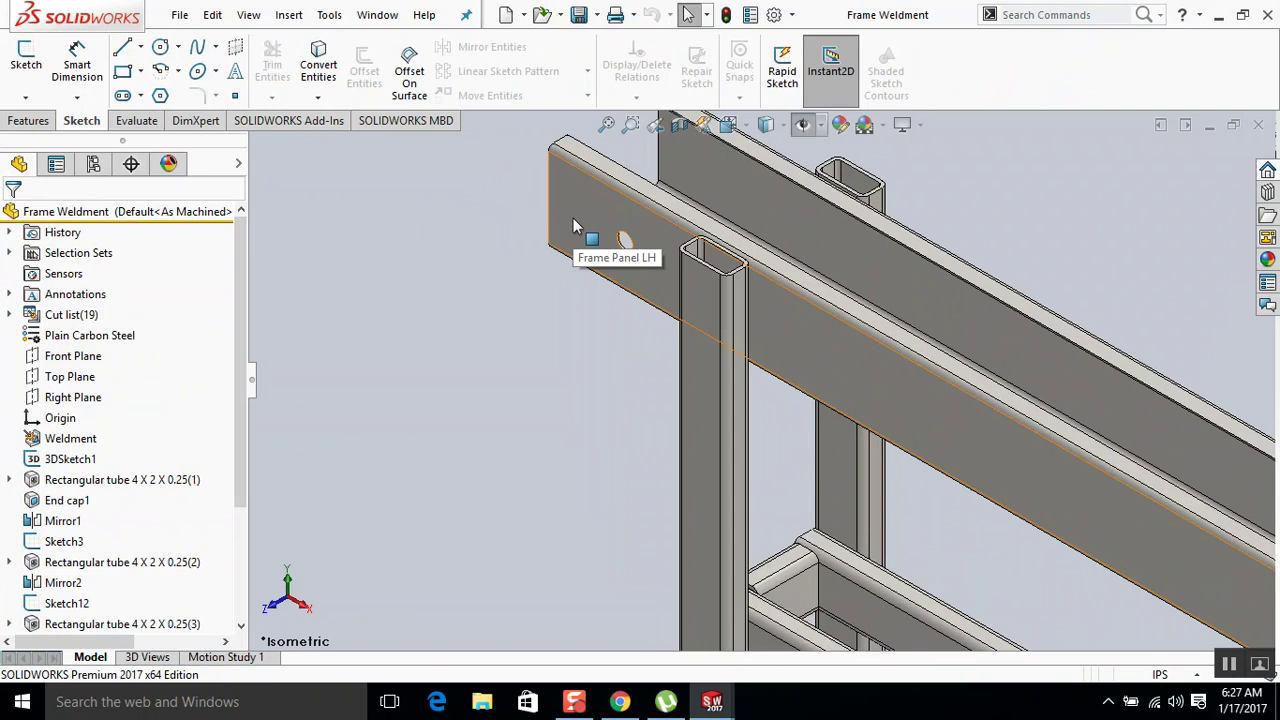
left_click(1258, 127)
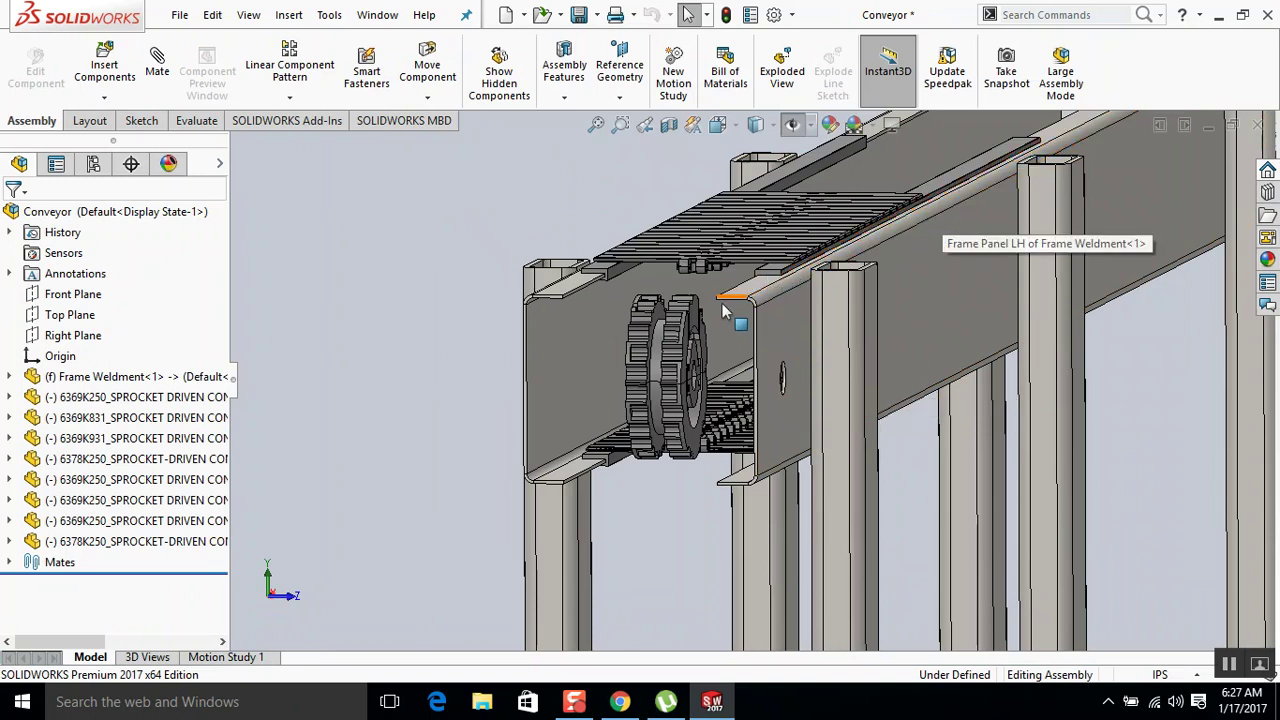
middle_click_drag(700, 330, 674, 351)
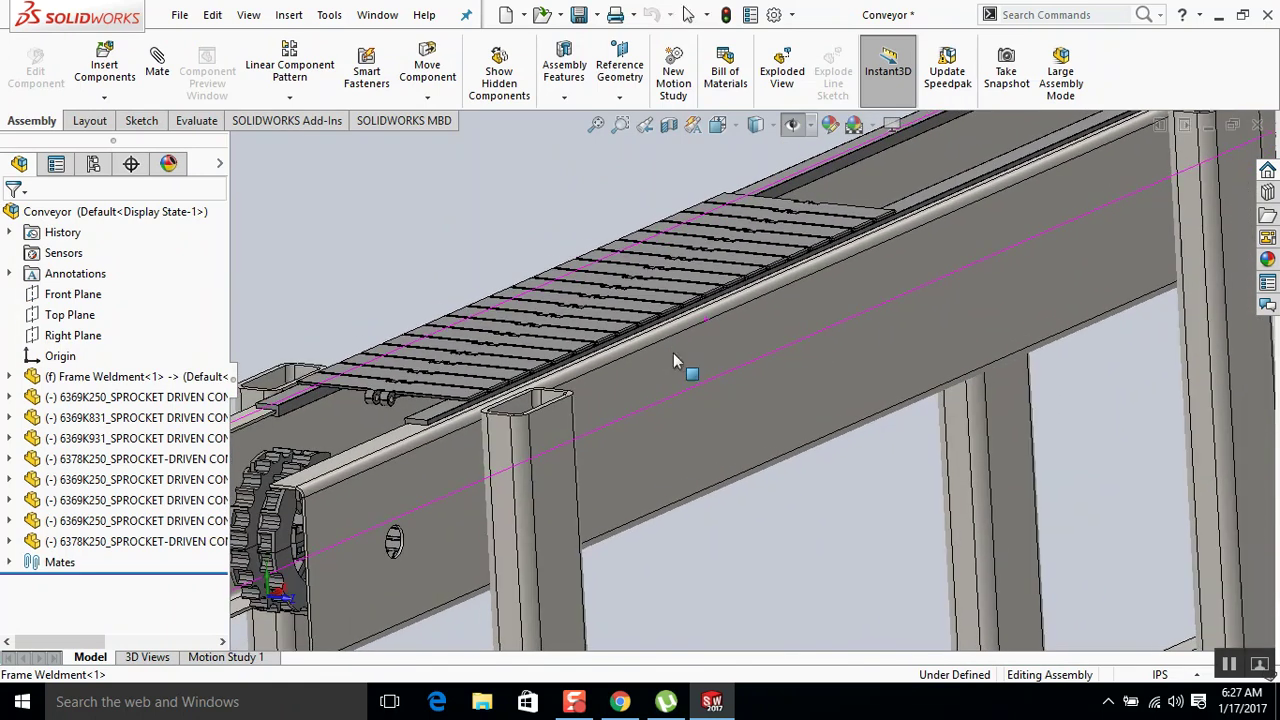
scroll(600, 420, "up", 3)
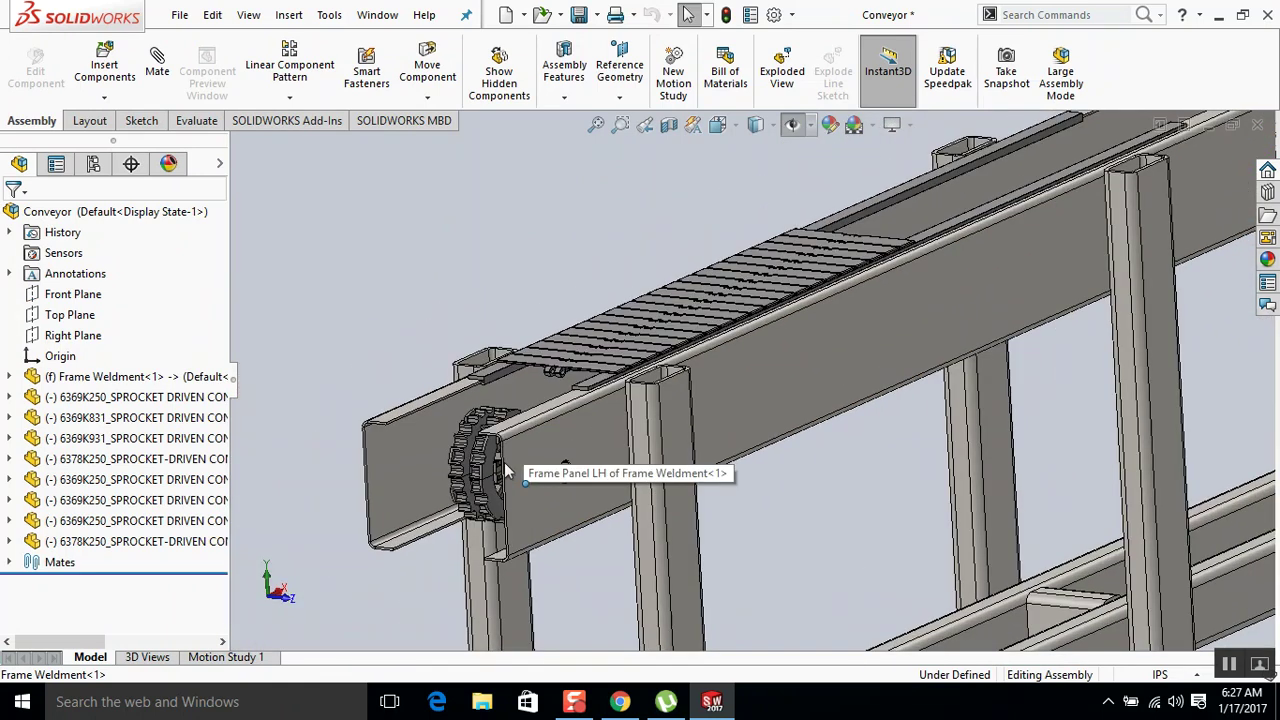
scroll(573, 412, "down", 5)
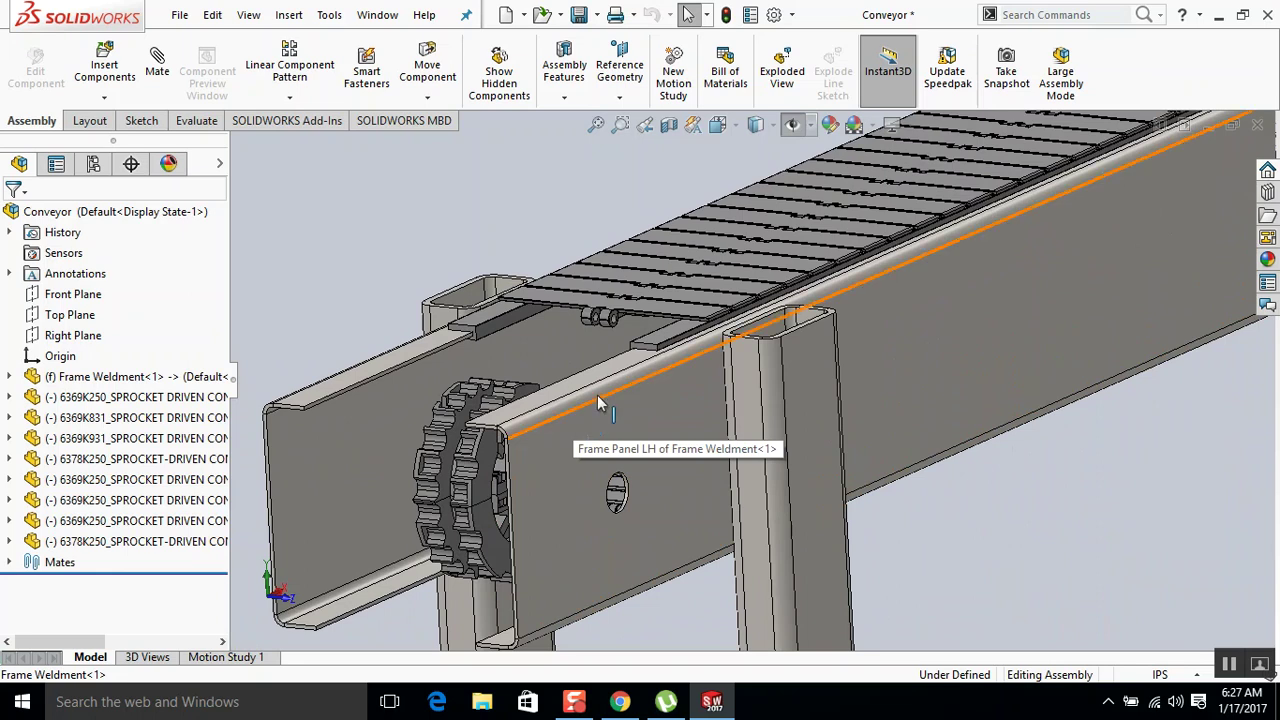
middle_click_drag(597, 402, 600, 396)
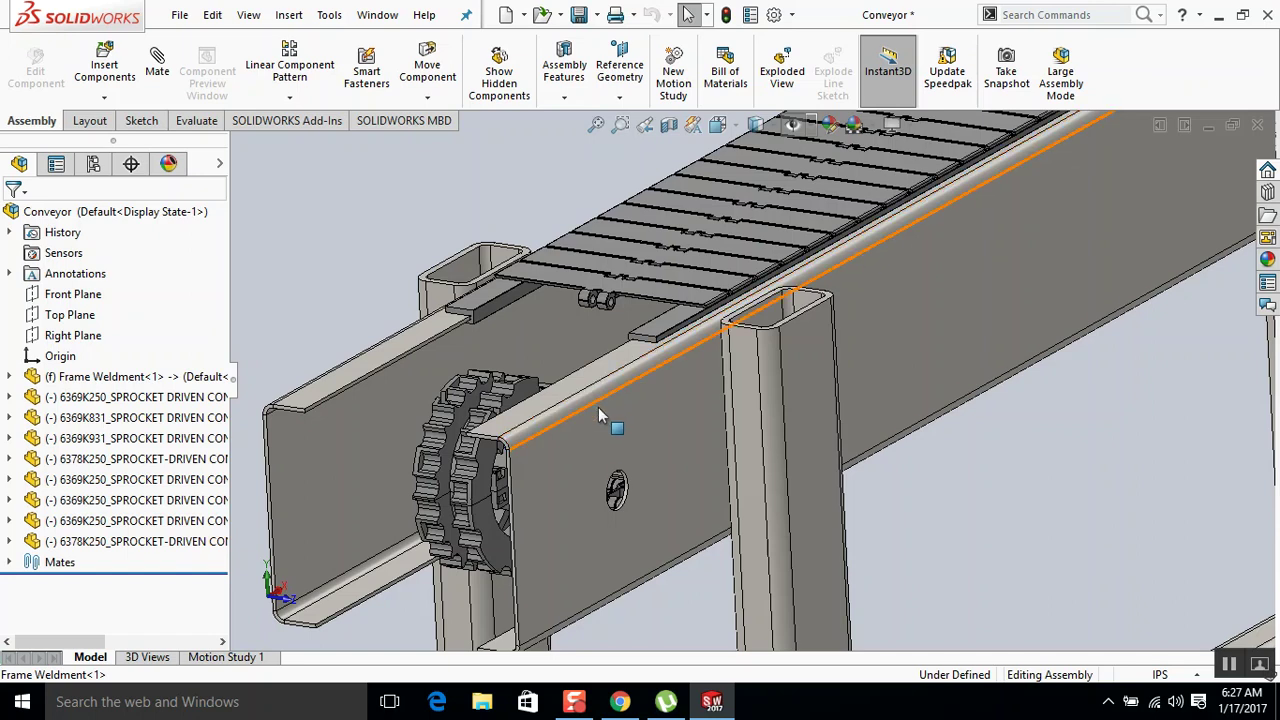
Open the Frame Weldment from the assembly and review the Frame Panel LH feature's transfer options.
left_click(600, 417)
right_click(600, 417)
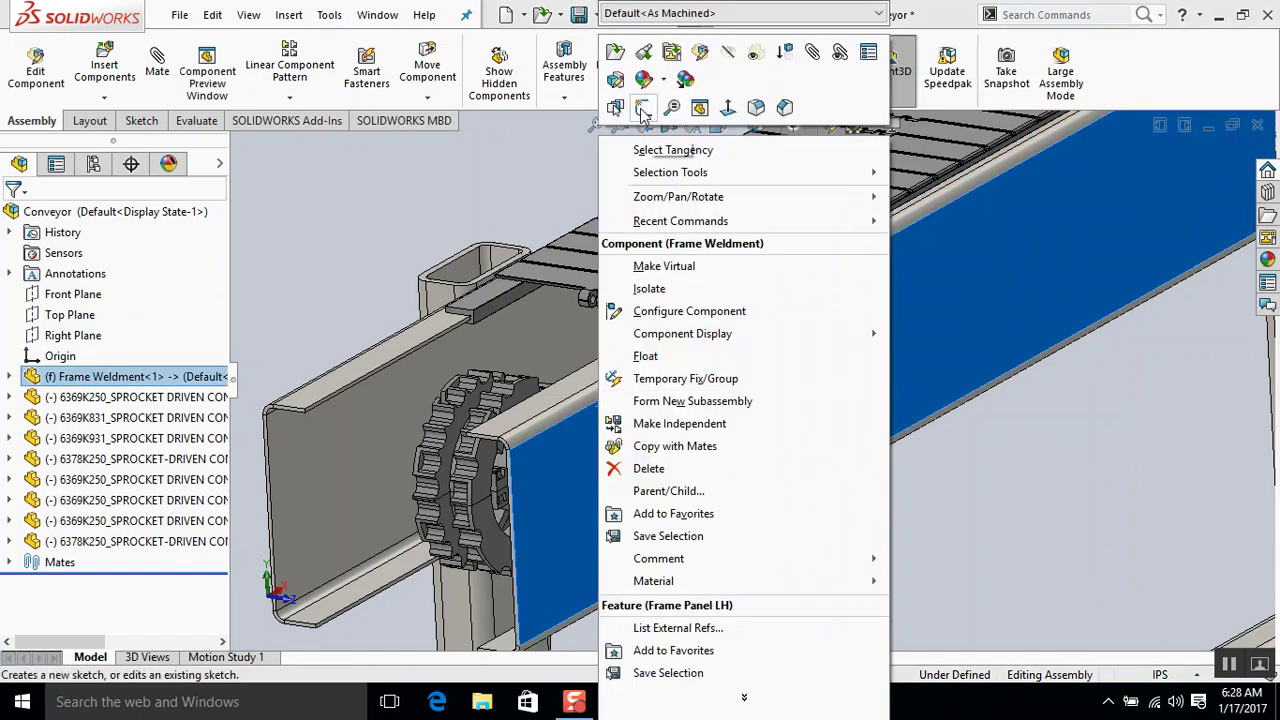
left_click(617, 55)
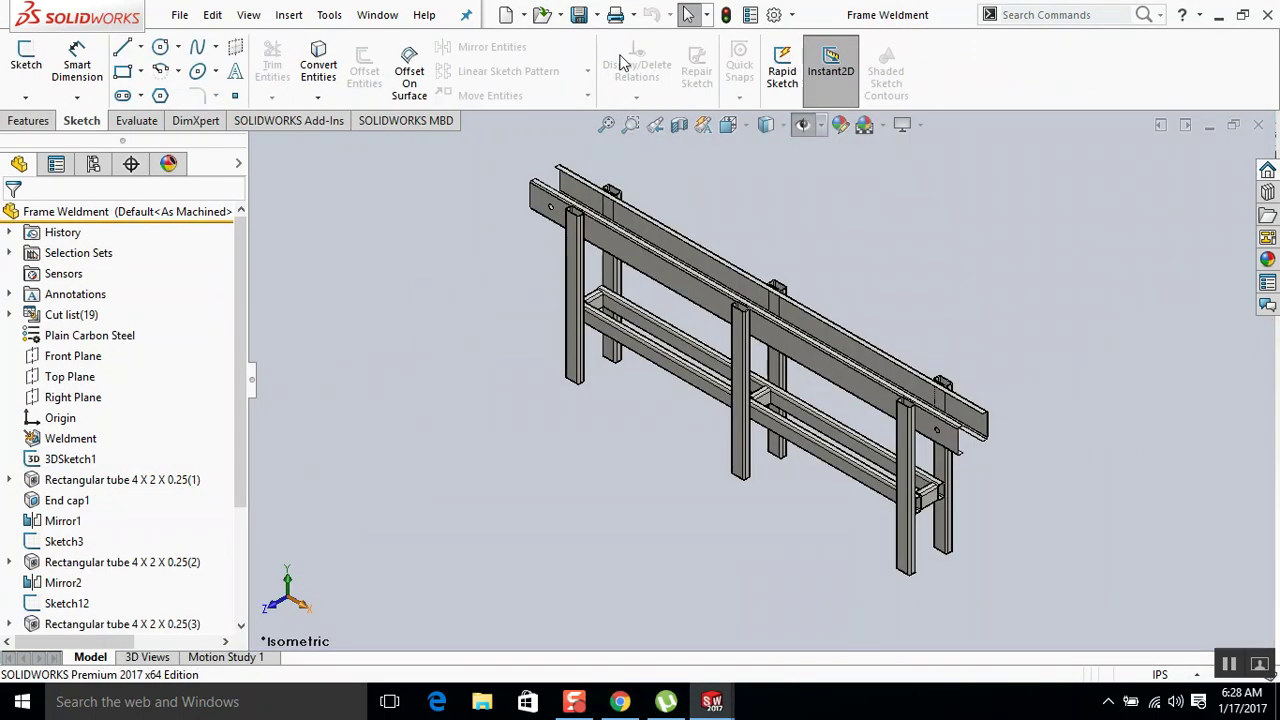
scroll(657, 260, "down", 5)
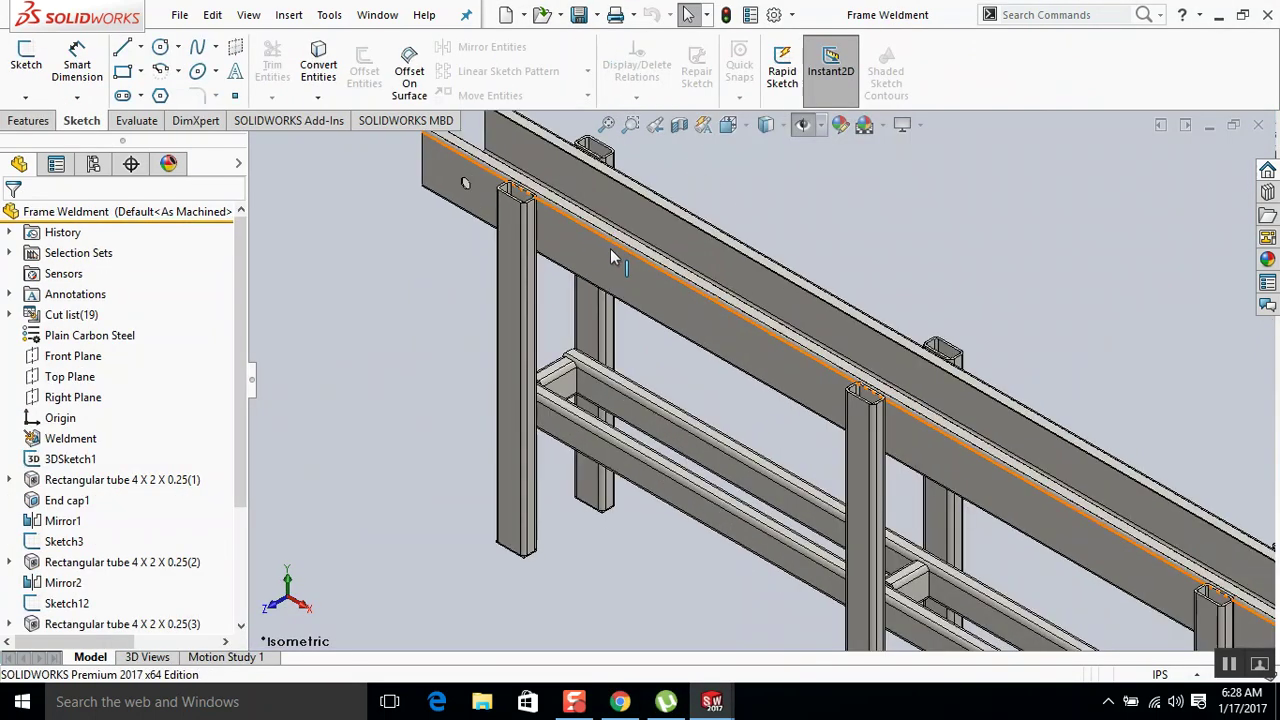
left_click(594, 260)
left_click(648, 174)
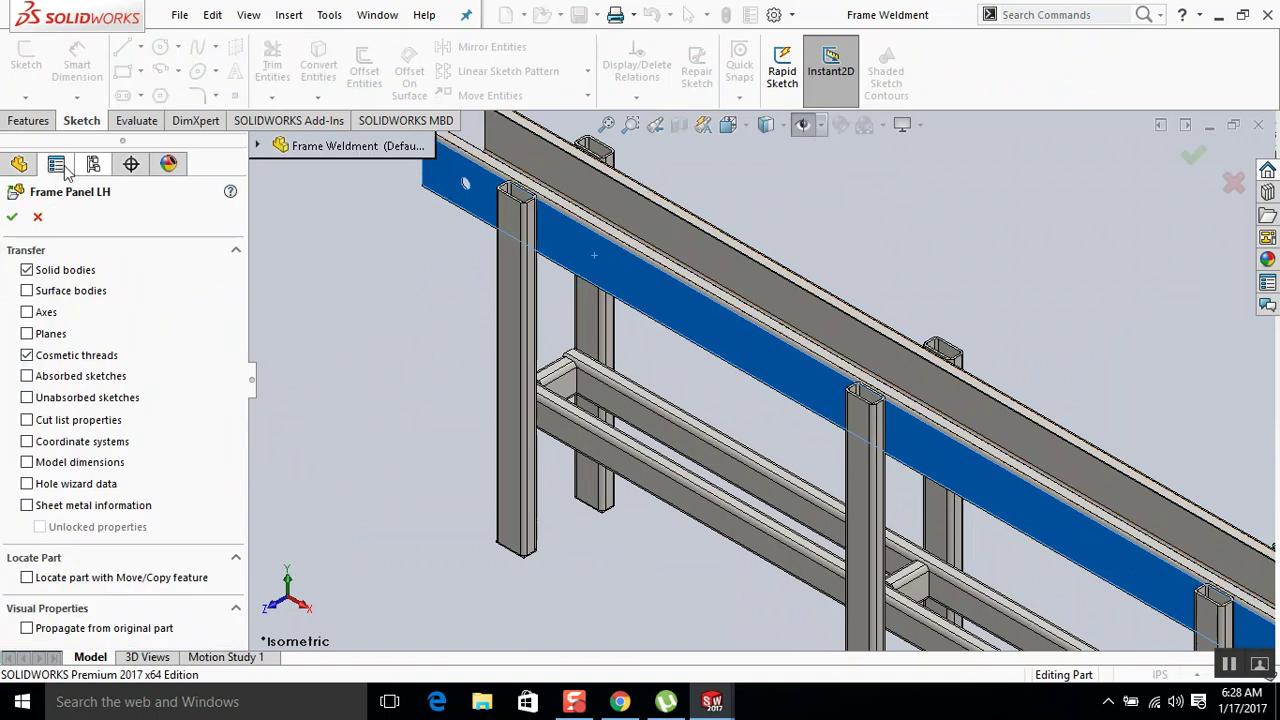
left_click(12, 216)
Open the Frame Panel LH part file from the Infeed Conveyor folder.
left_click(179, 15)
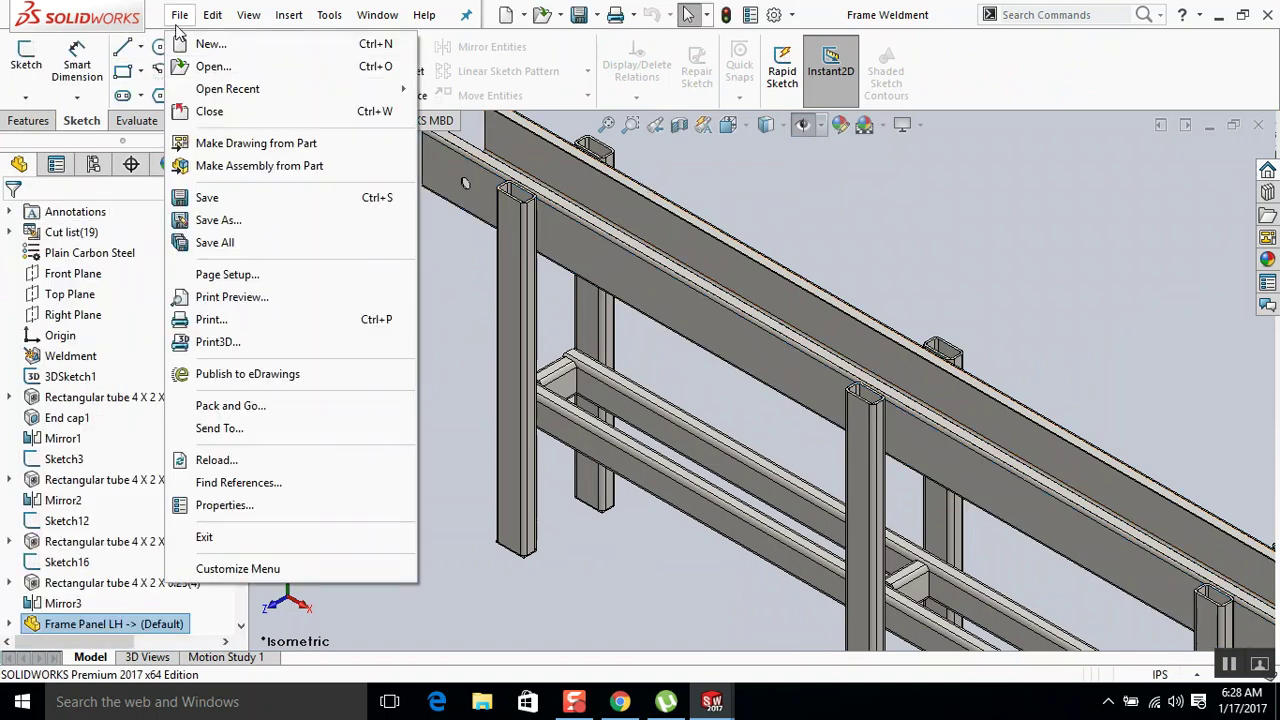
left_click(213, 66)
left_click(742, 244)
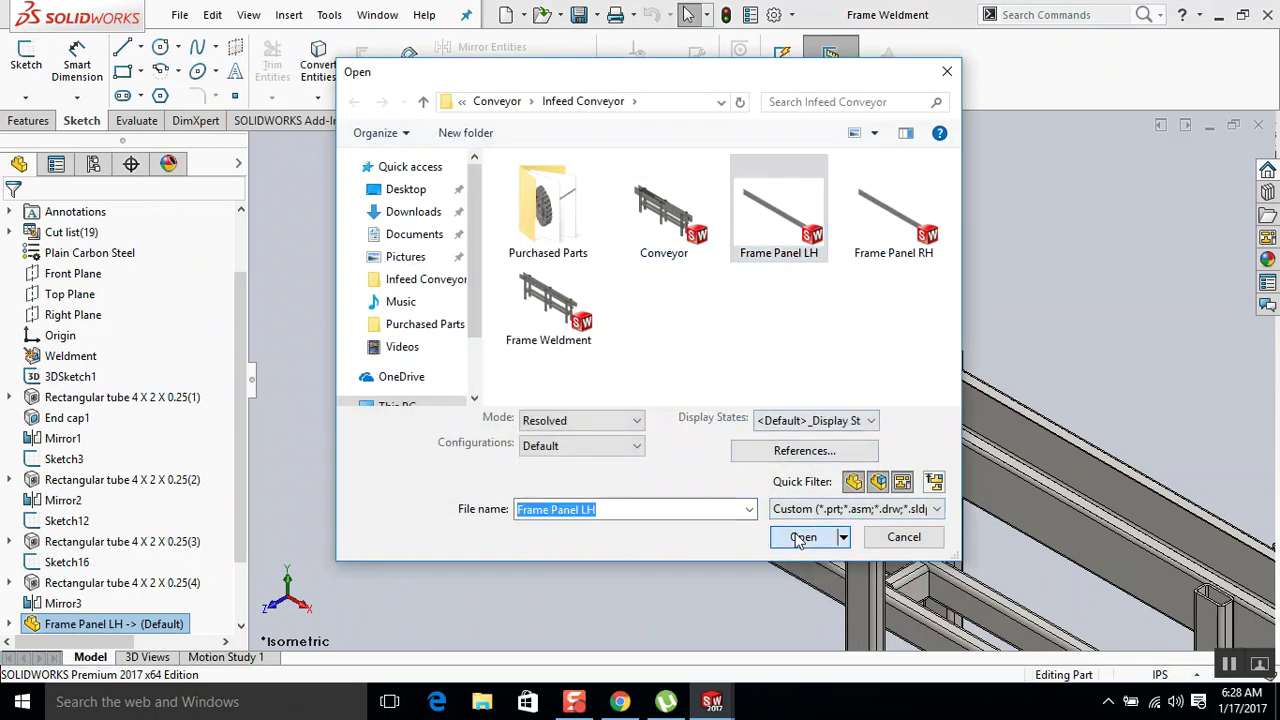
left_click(798, 538)
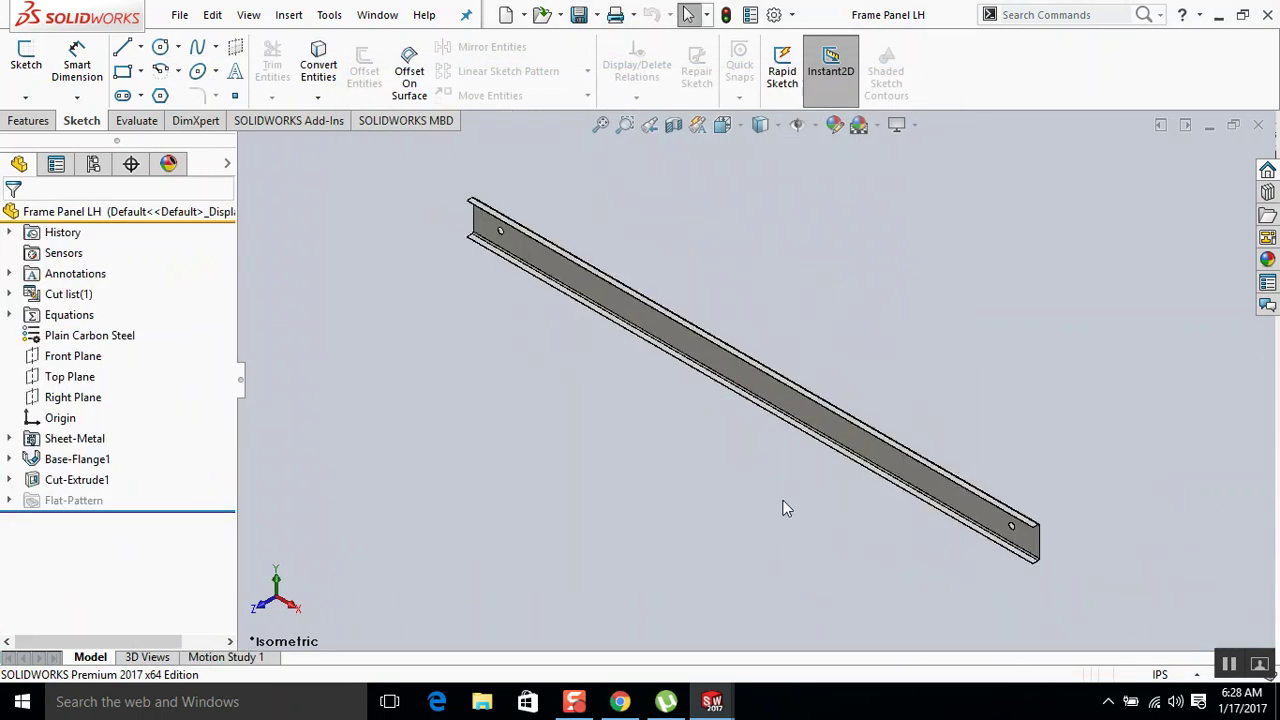
Select the outer face of the panel's narrow flange, viewed straight on at one end.
middle_click_drag(983, 471, 823, 531)
scroll(531, 556, "down", 3)
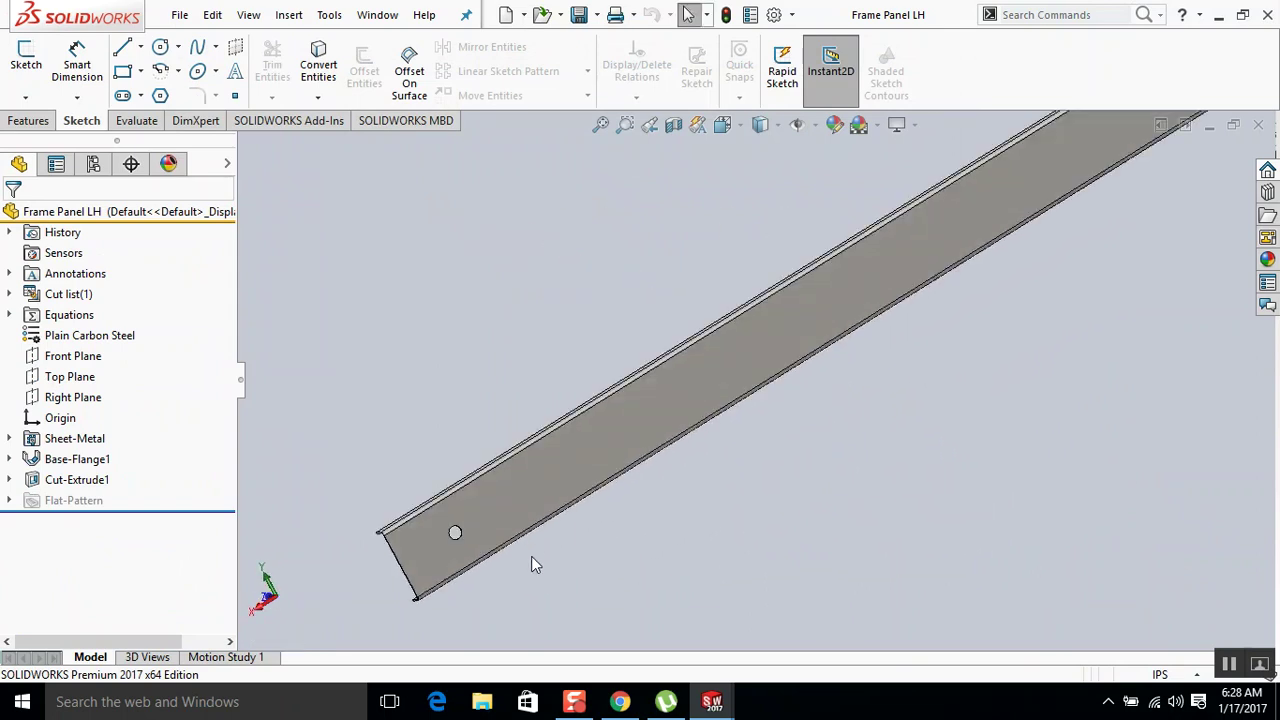
left_click(505, 527)
key("ctrl+2")
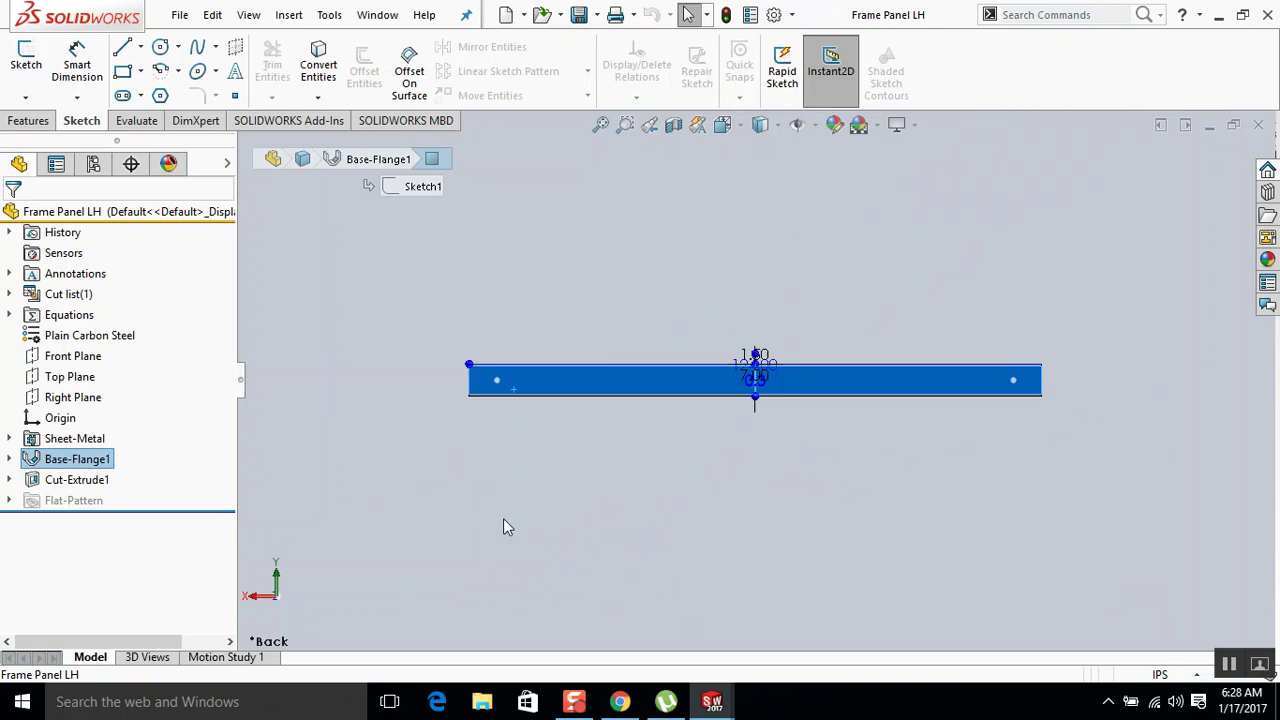
left_click(549, 491)
middle_click_drag(589, 446, 609, 518)
scroll(594, 489, "down", 6)
left_click(607, 465)
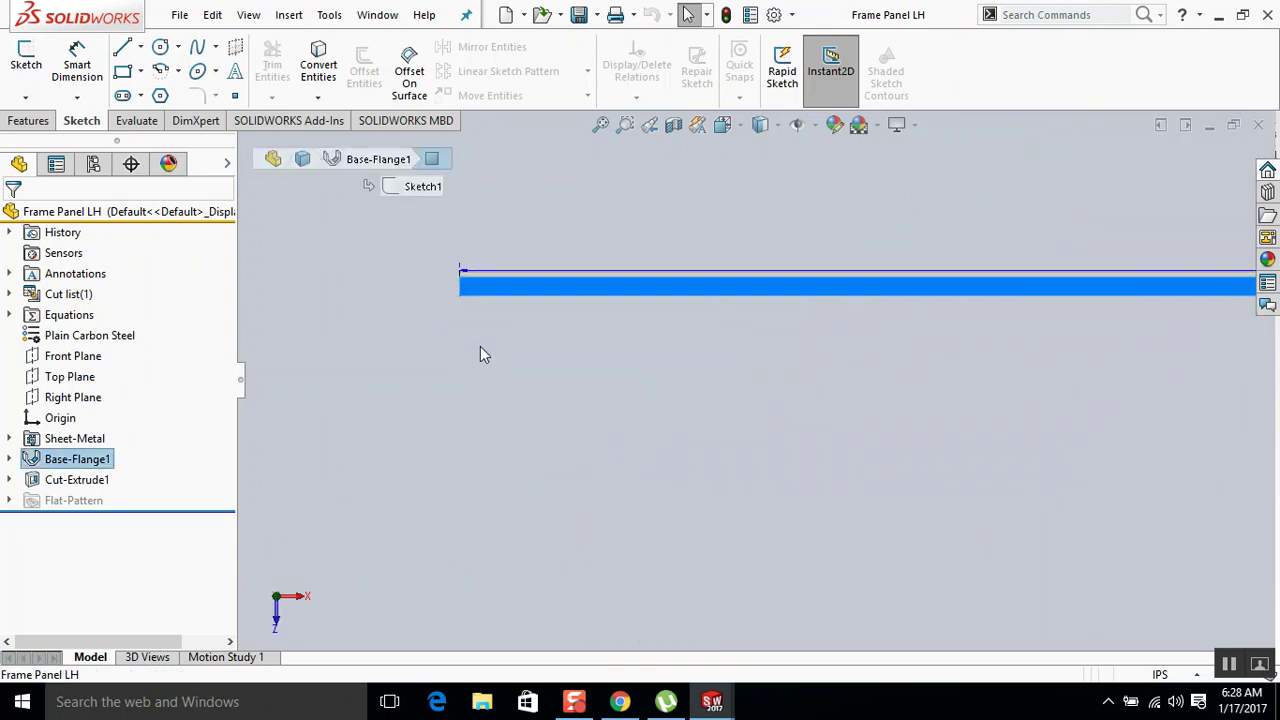
Assign the R shortcut to the Corner Rectangle command, replacing its existing assignment to Browse Recent Documents.
left_click(329, 14)
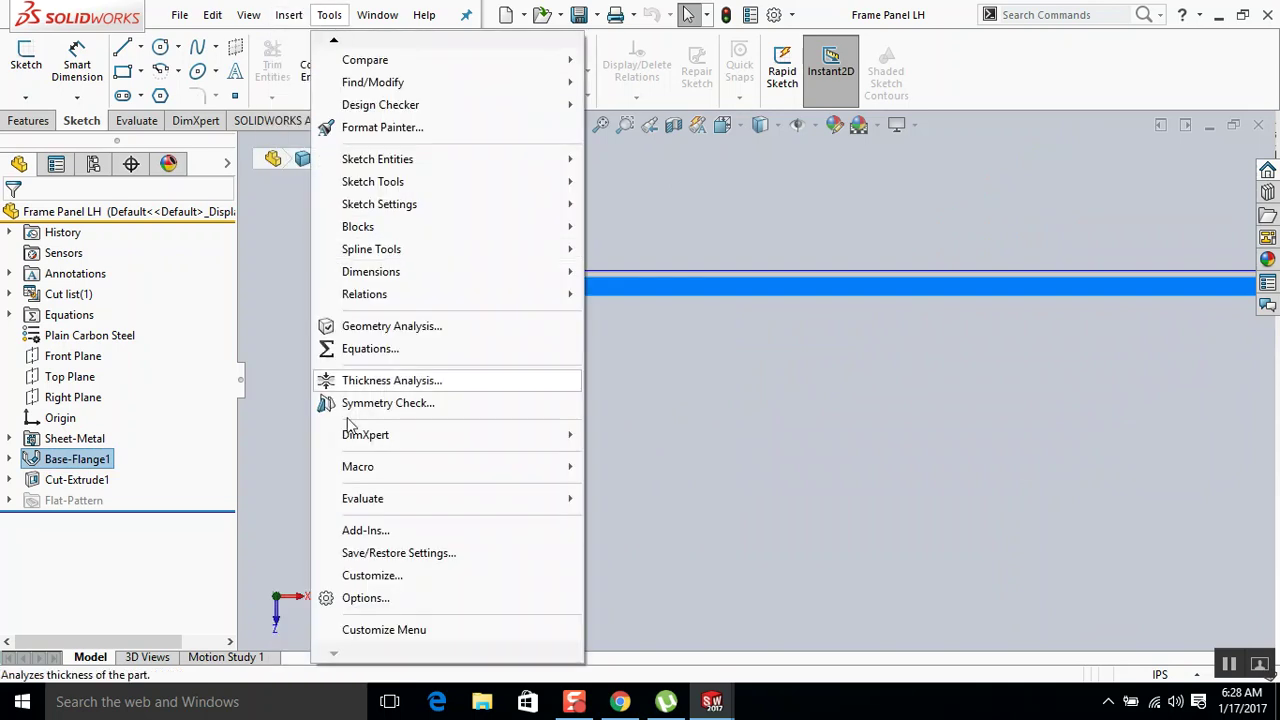
left_click(372, 576)
left_click(612, 92)
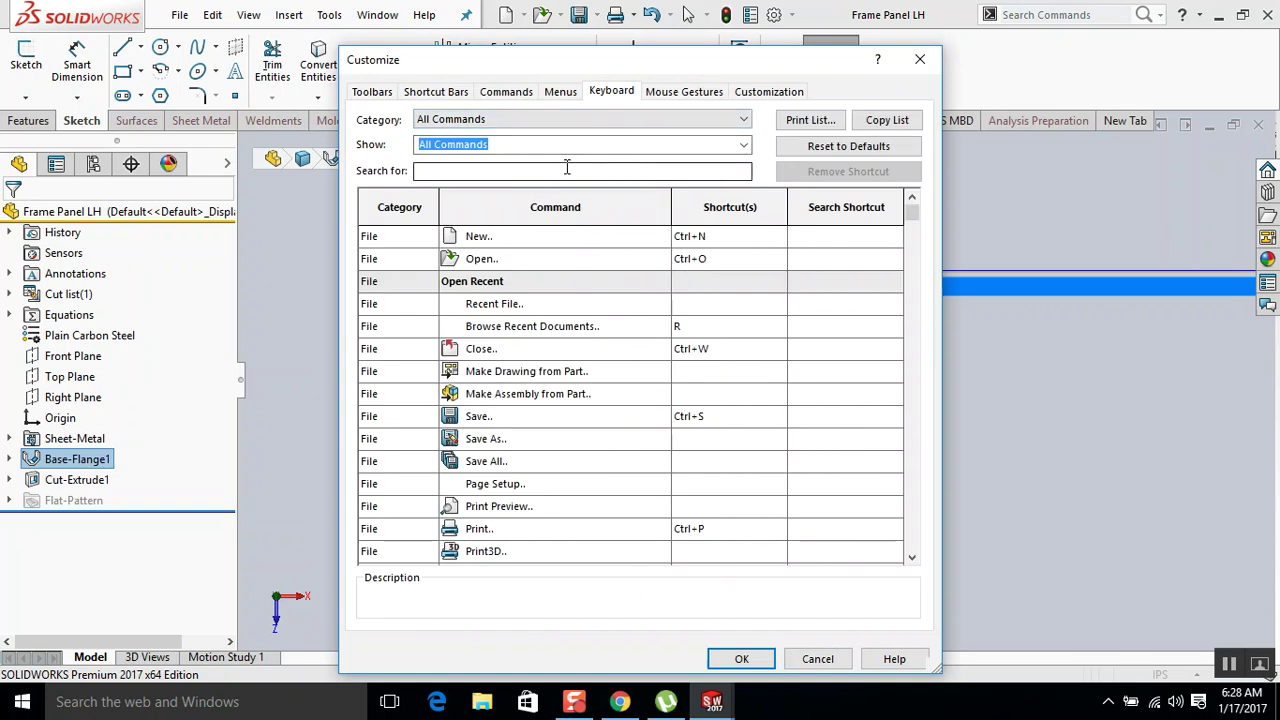
left_click(566, 170)
type("rect")
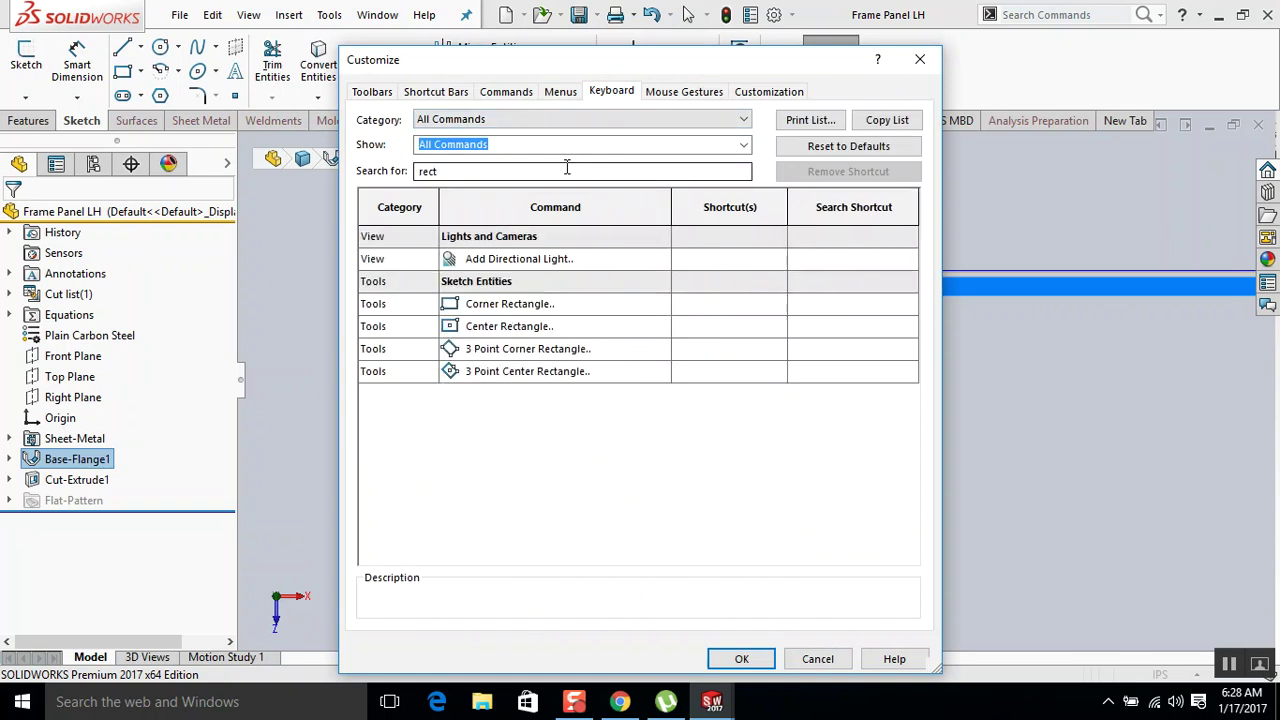
left_click(717, 308)
key("r")
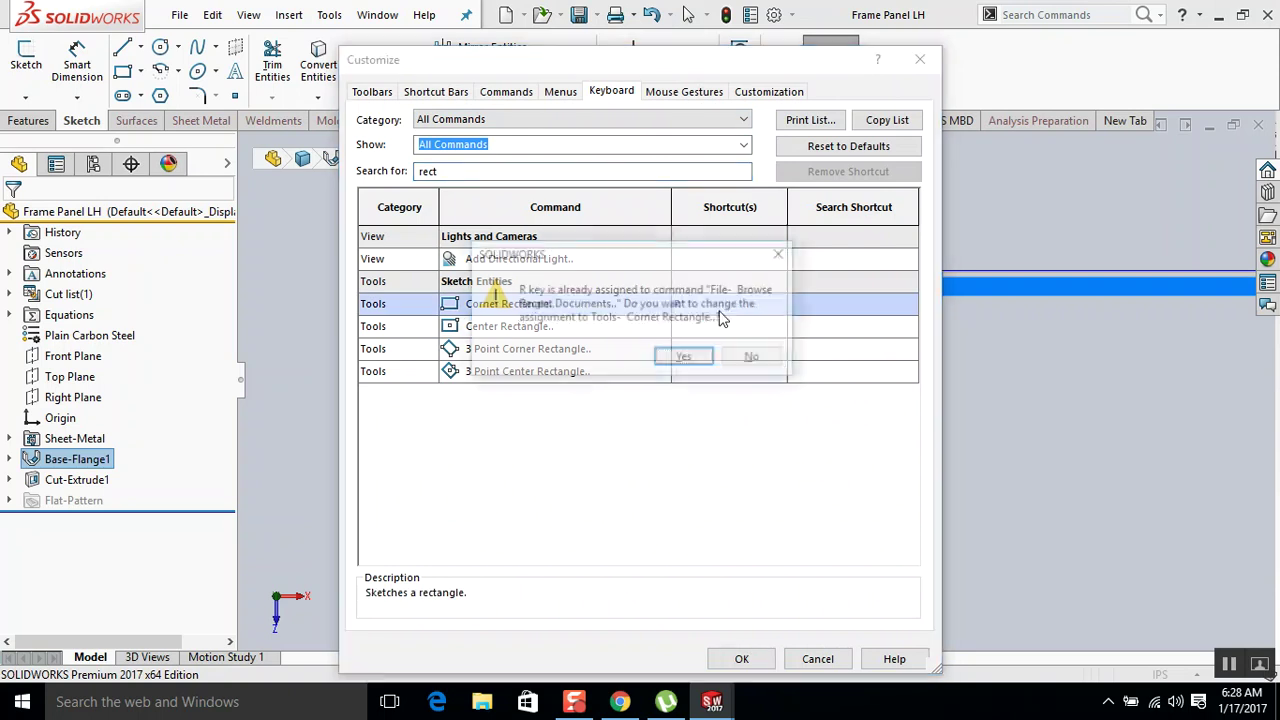
left_click(686, 358)
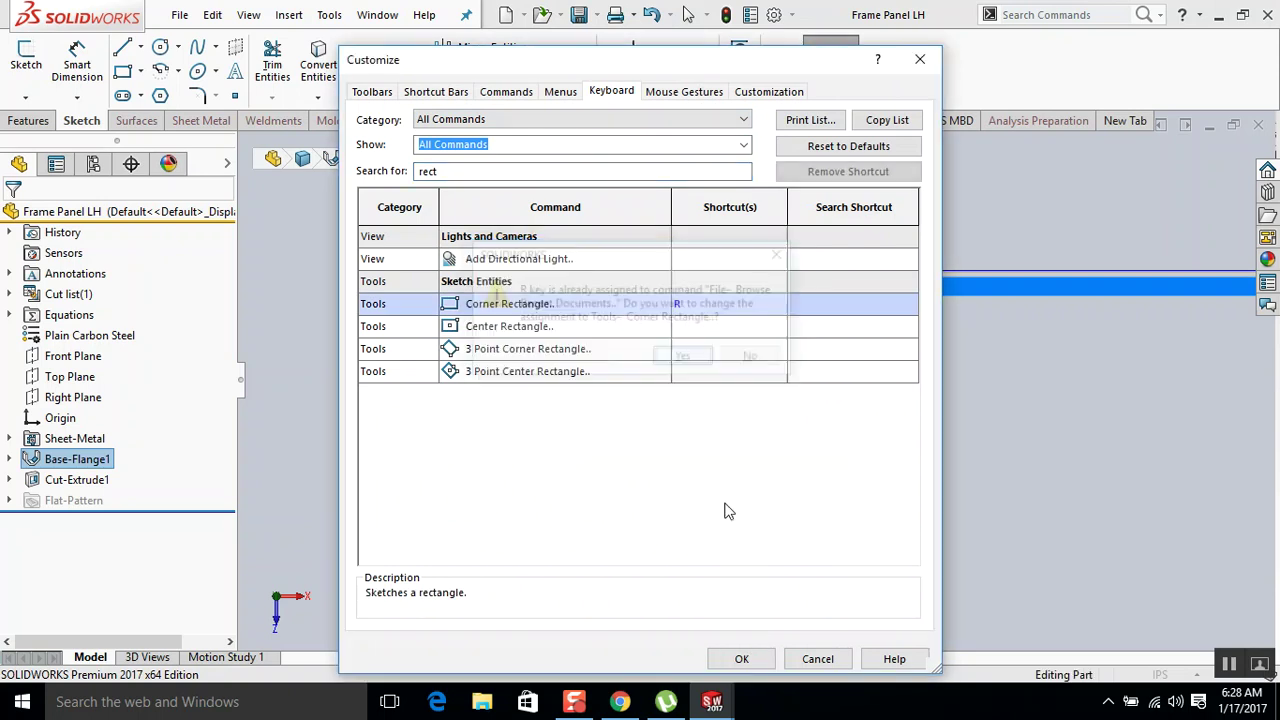
left_click(741, 659)
Sketch a corner rectangle about 10.84 in long on the flange face, covering the bend strip from the panel's end.
key("r")
scroll(511, 322, "down", 10)
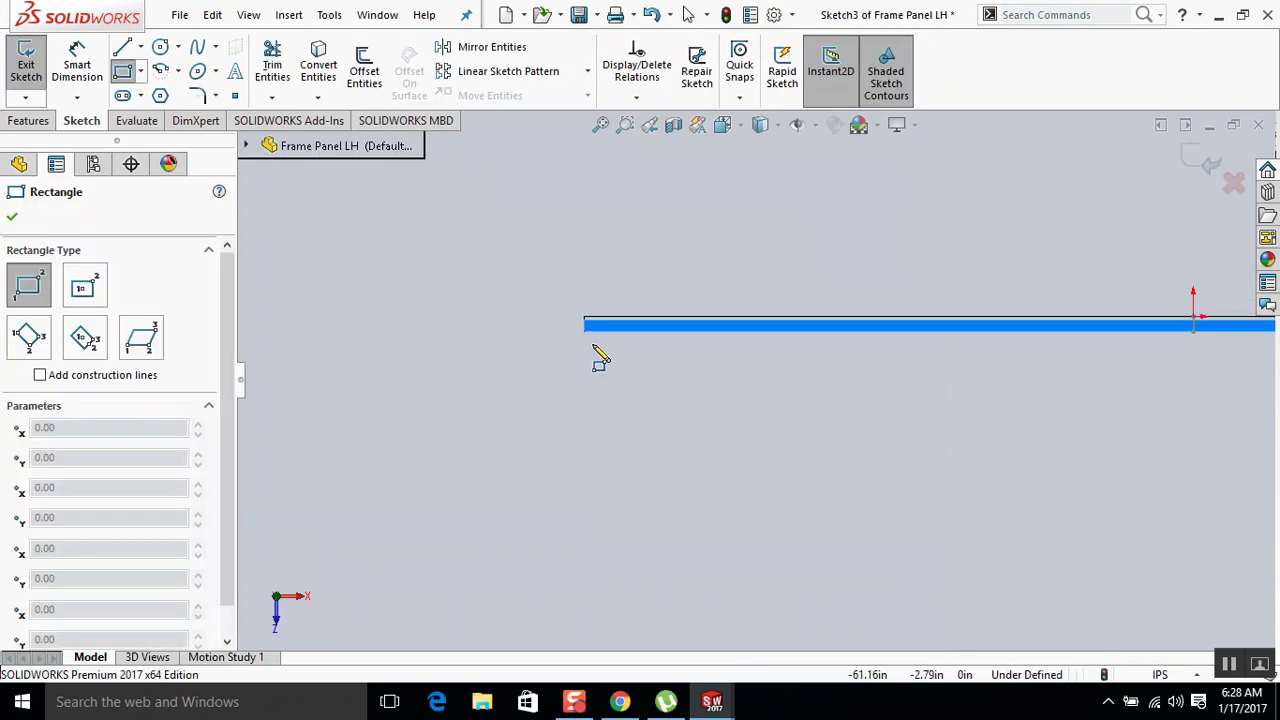
left_click(645, 312)
scroll(963, 321, "up", 3)
scroll(975, 320, "up", 1)
left_click(1117, 352)
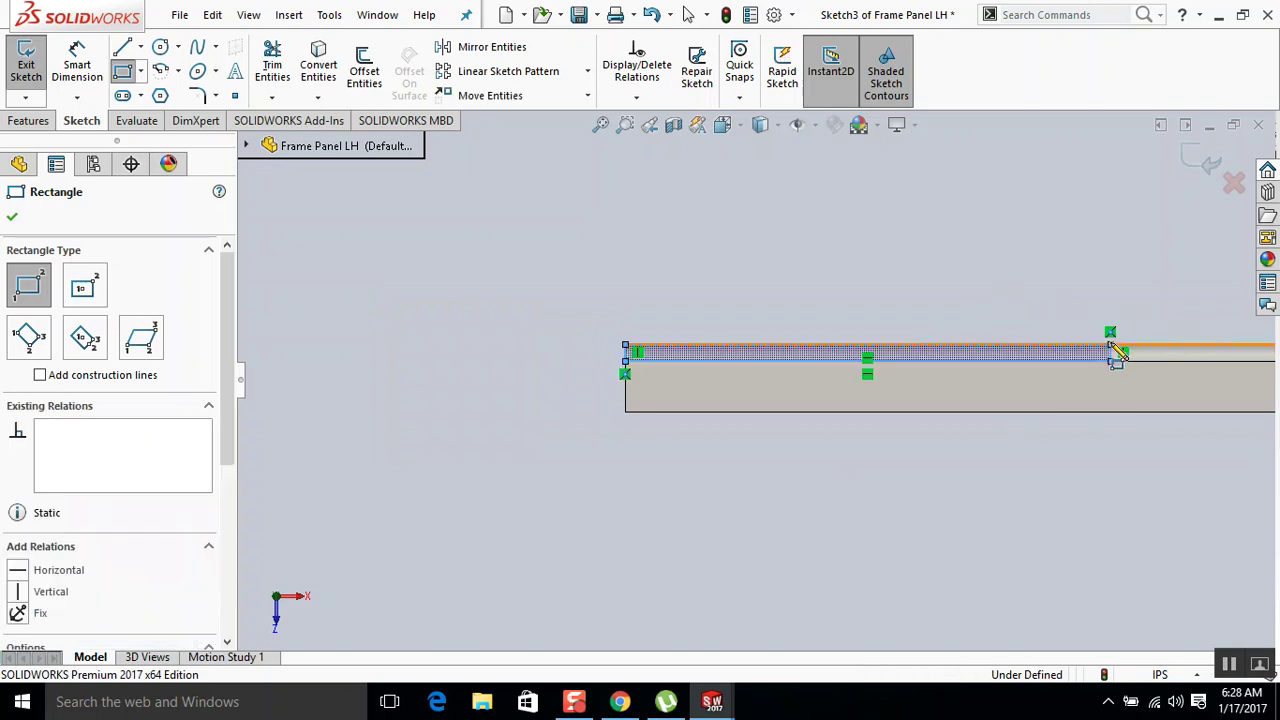
key("Escape")
Dimension the rectangle's length along the flange and set it to 10 in.
key("d")
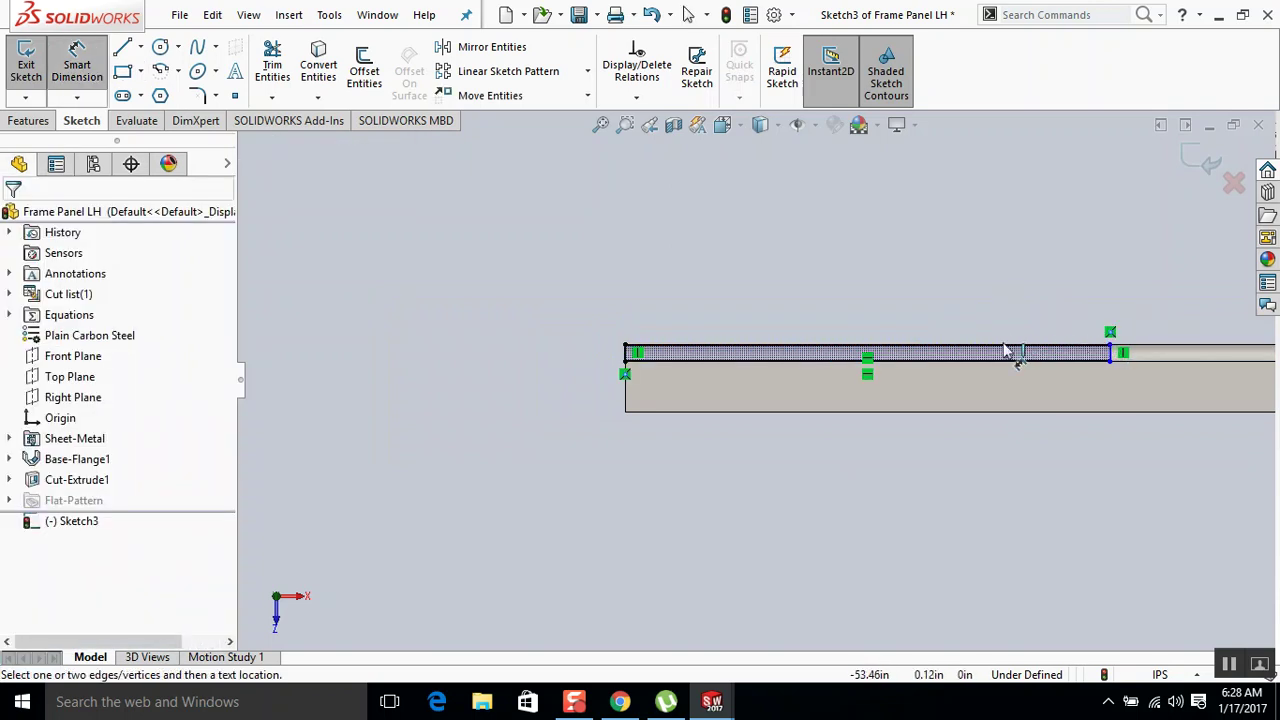
left_click(1007, 352)
left_click(980, 330)
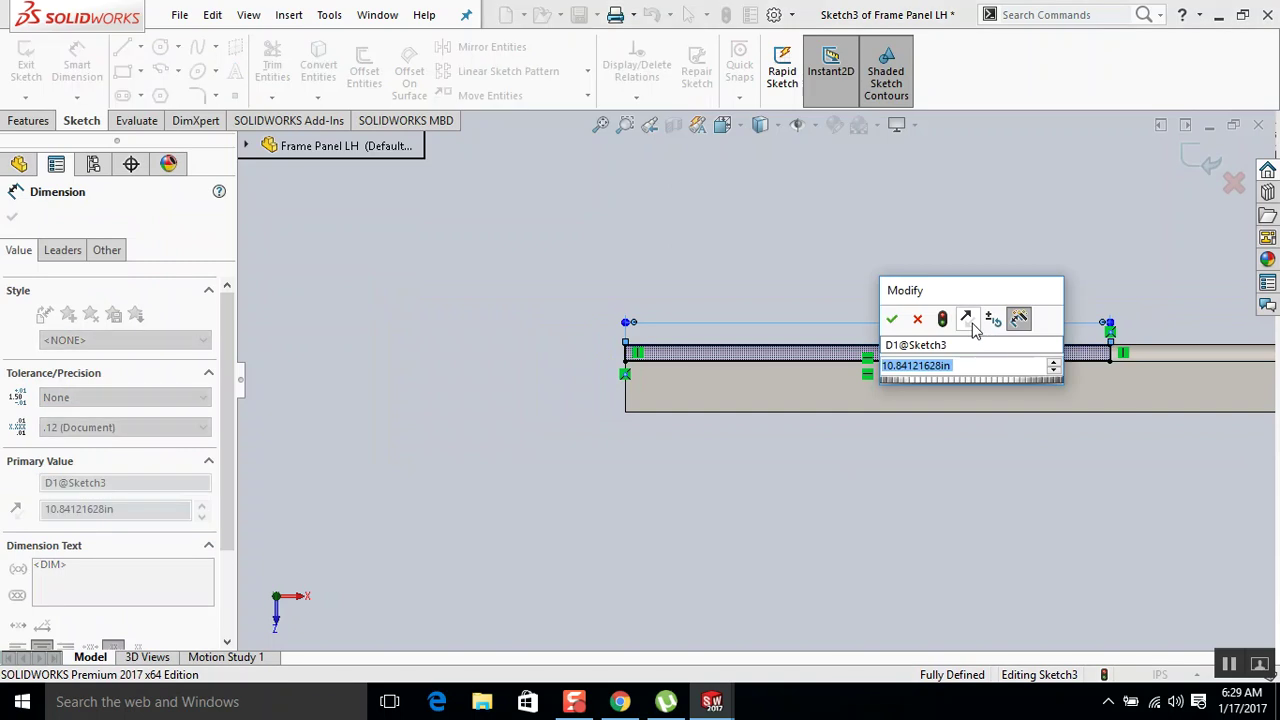
type("1")
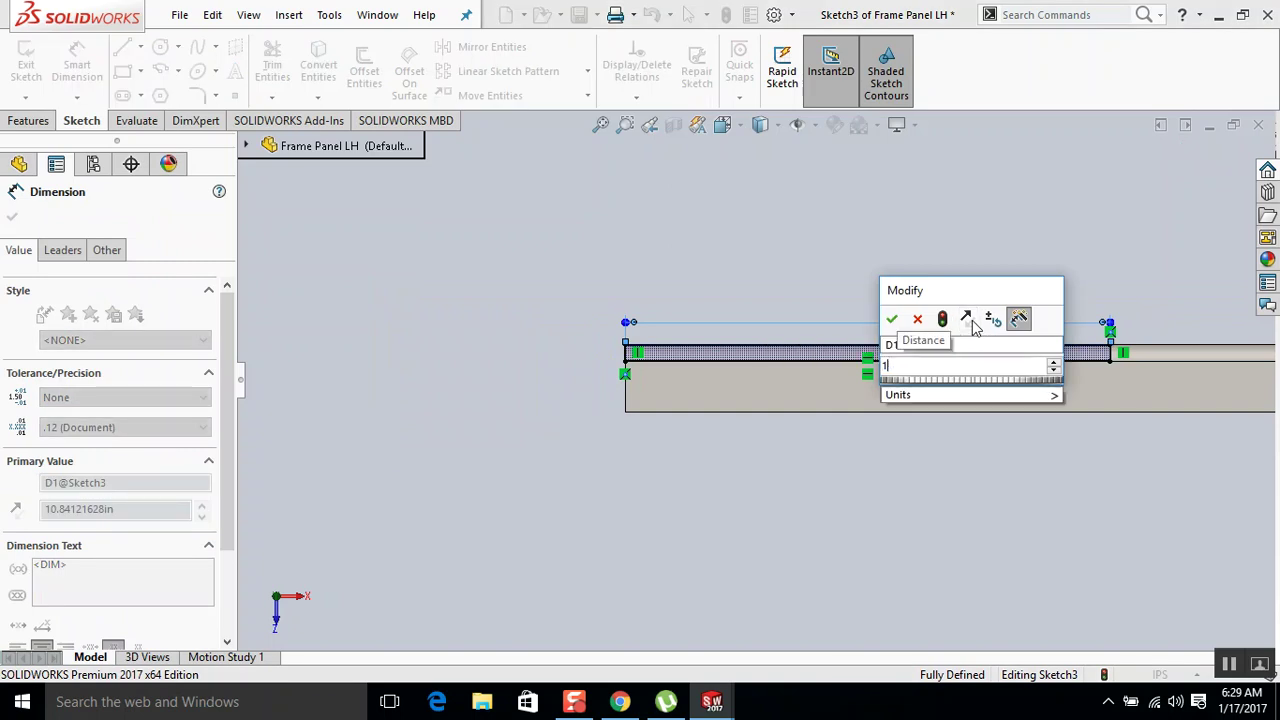
key("BackSpace")
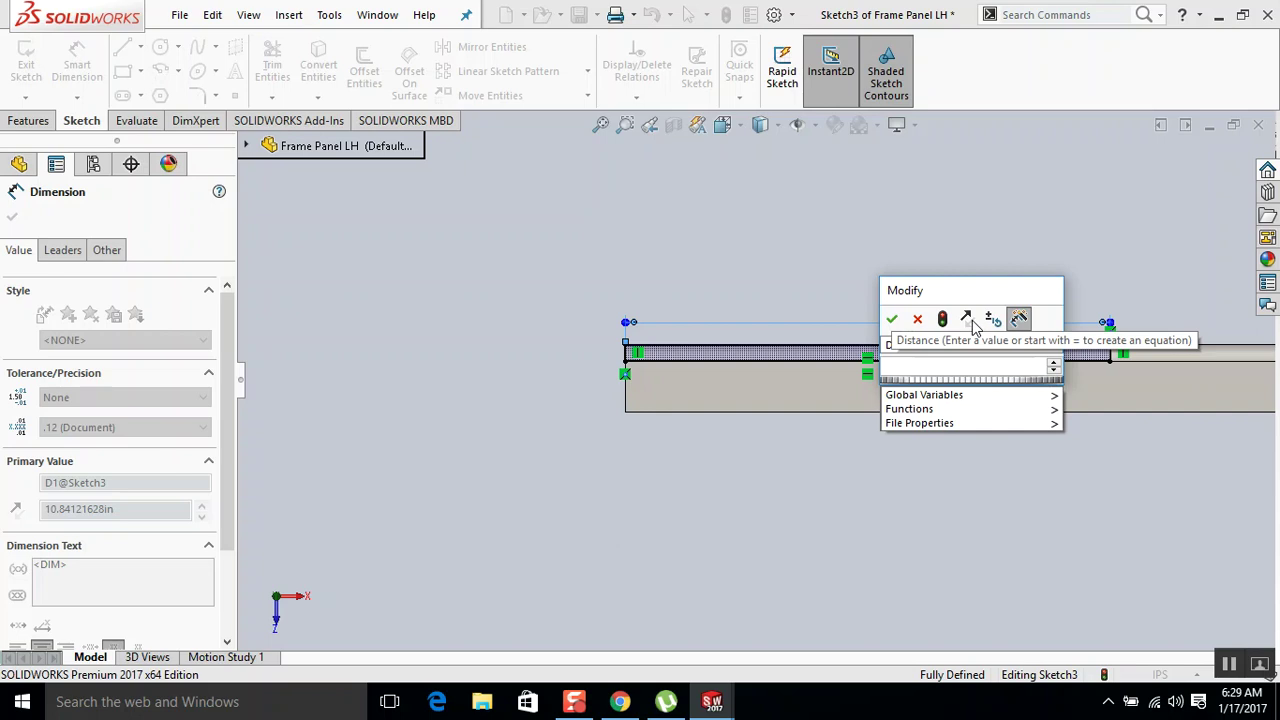
type("10")
key("Return")
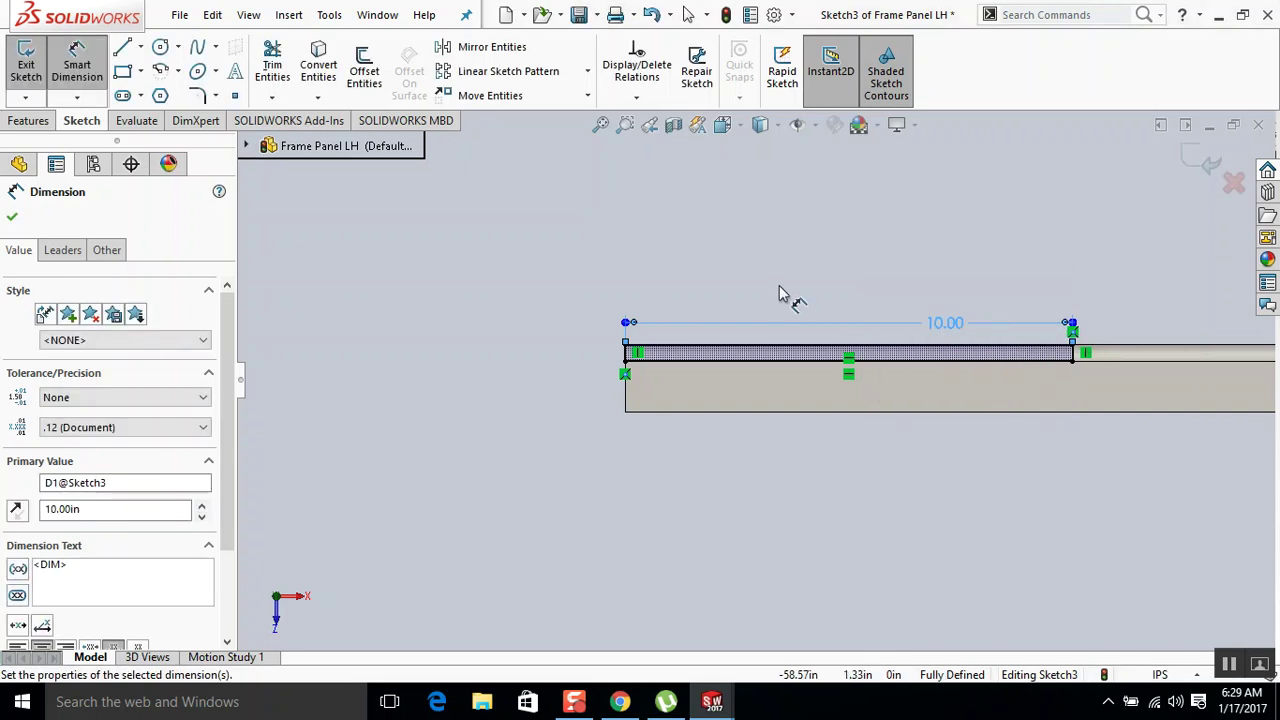
Cut-extrude the rectangle using Up To Vertex, ending at the inner bend edge, to remove the bend along the flange.
key("c")
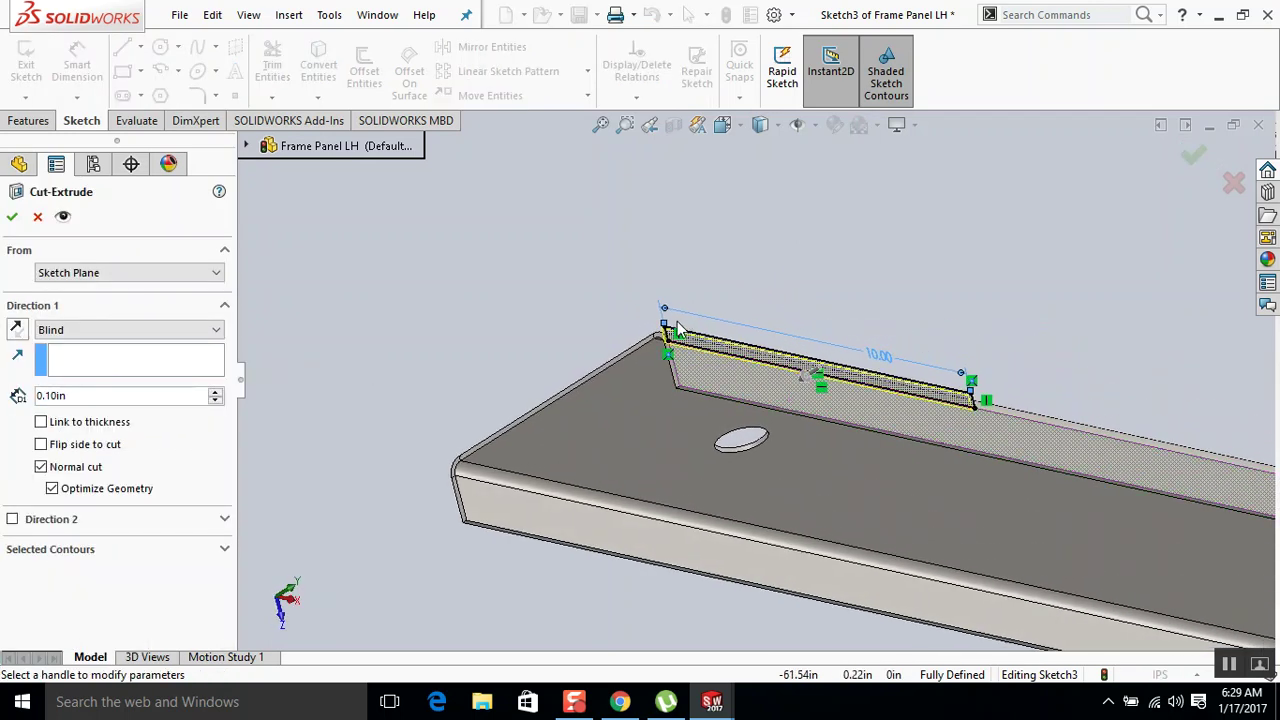
scroll(676, 328, "down", 3)
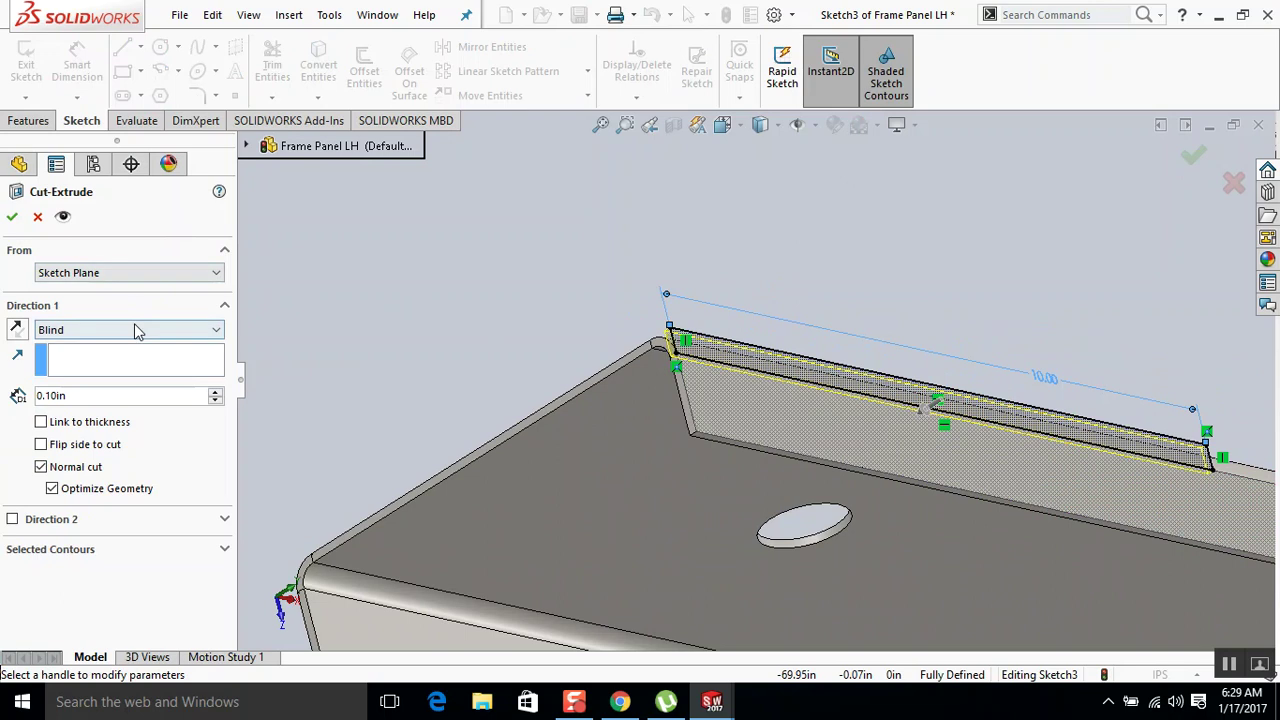
left_click(137, 331)
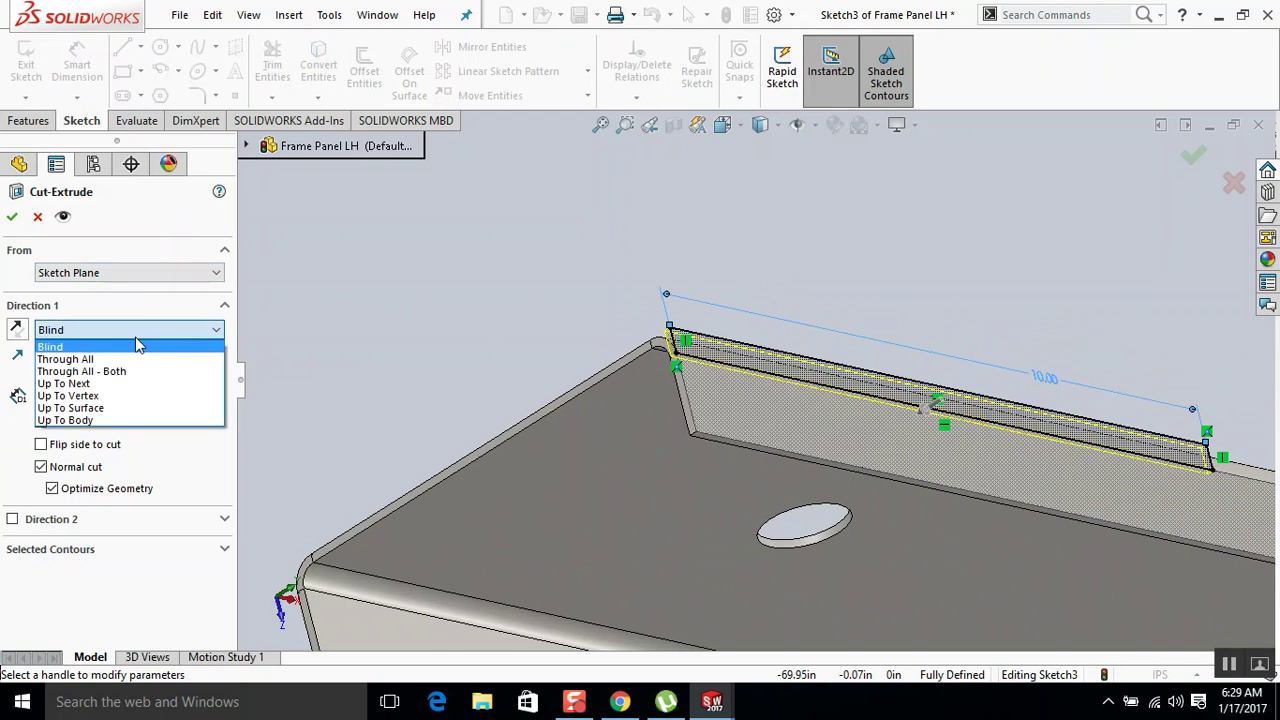
left_click(122, 413)
scroll(703, 395, "down", 3)
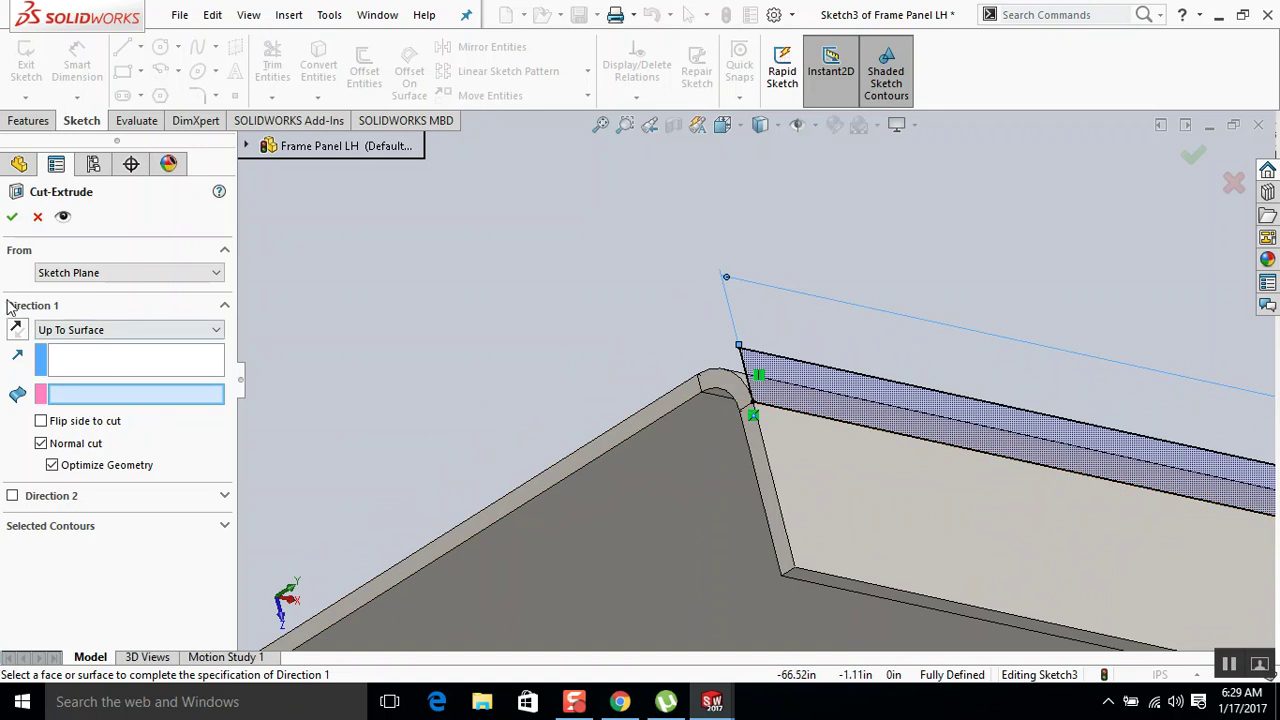
left_click(80, 329)
left_click(68, 396)
scroll(716, 439, "down", 3)
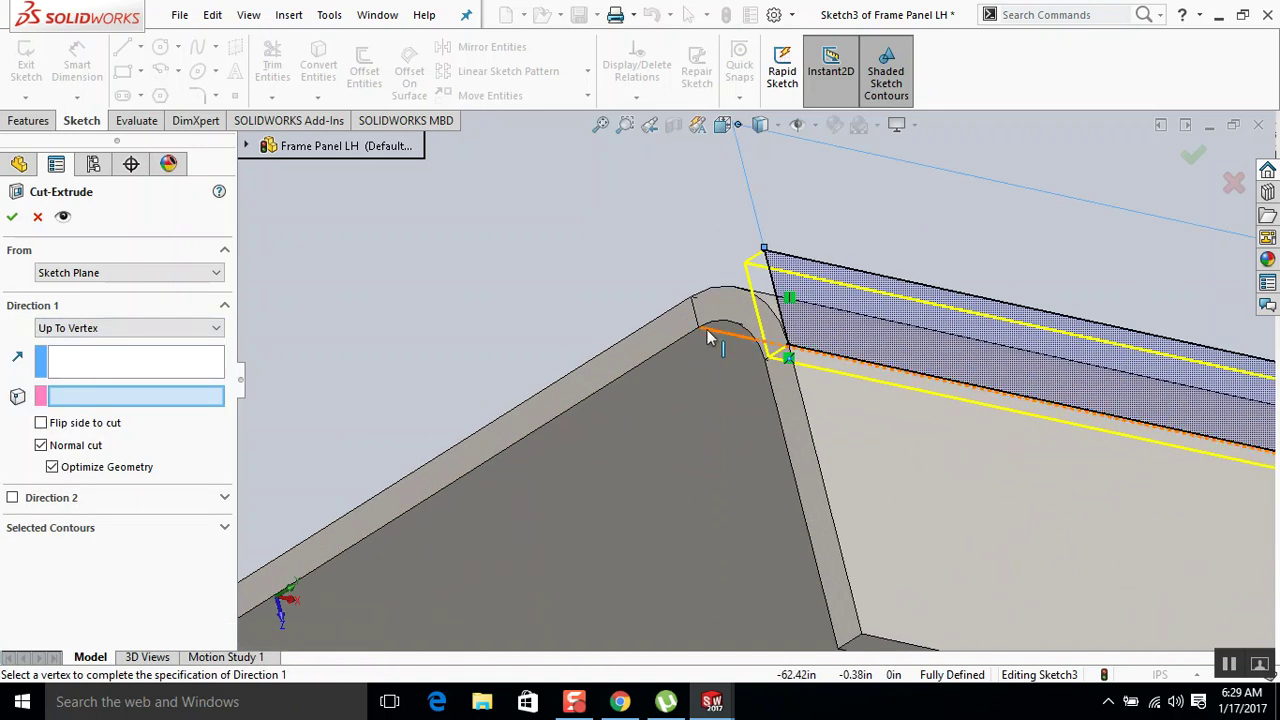
left_click(707, 329)
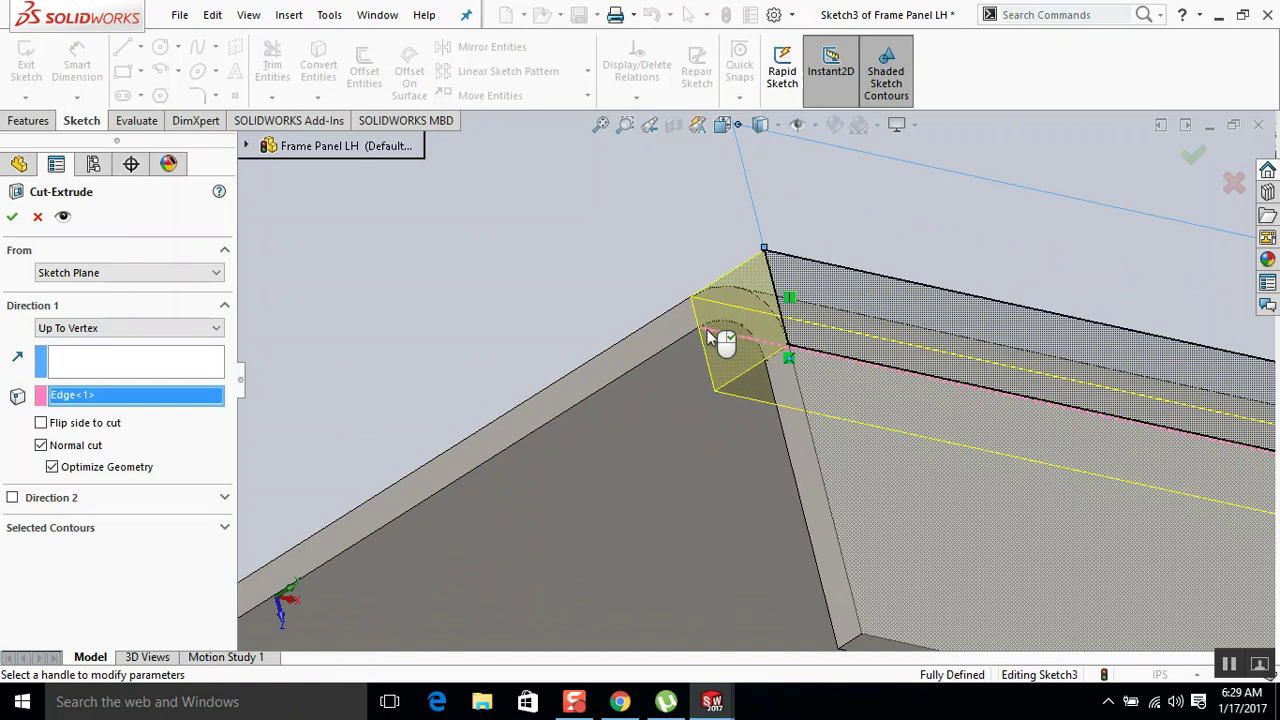
left_click(13, 218)
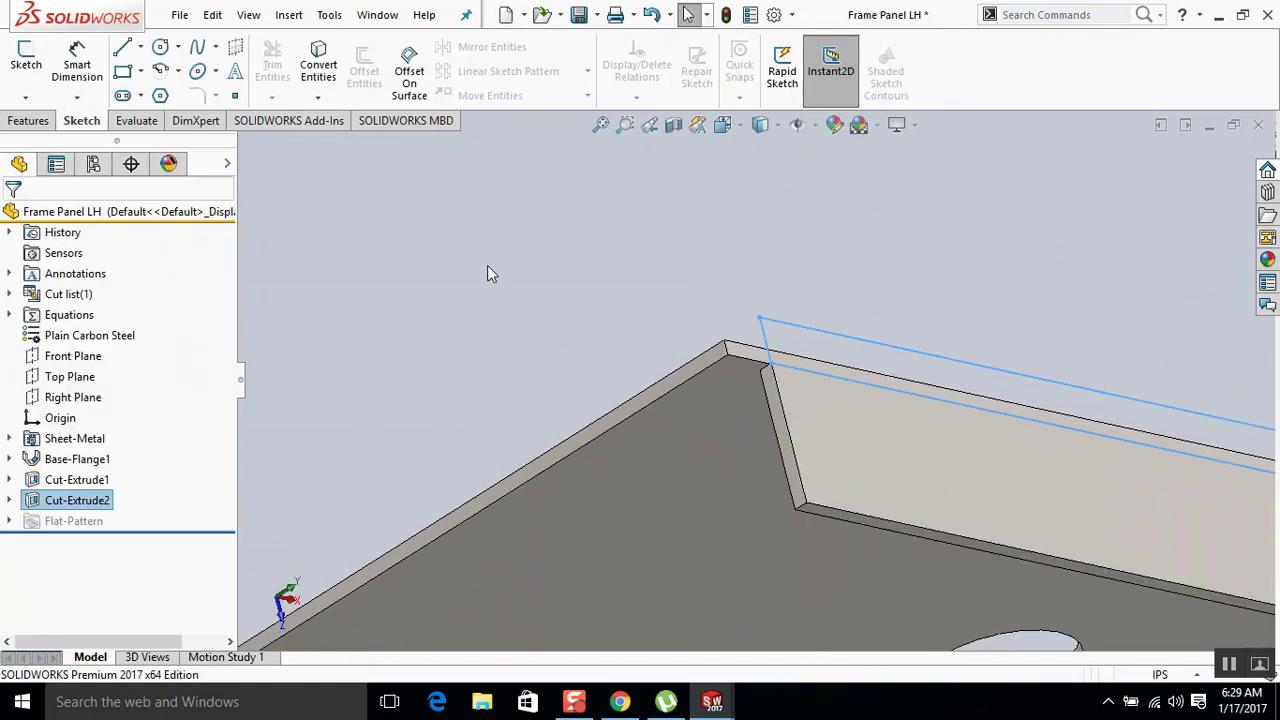
Start a Sketched Bend on the flange face and sketch a line about 1.17 in long across it from the cut's inner corner.
scroll(520, 270, "up", 3)
middle_click_drag(751, 349, 797, 317)
scroll(849, 560, "down", 5)
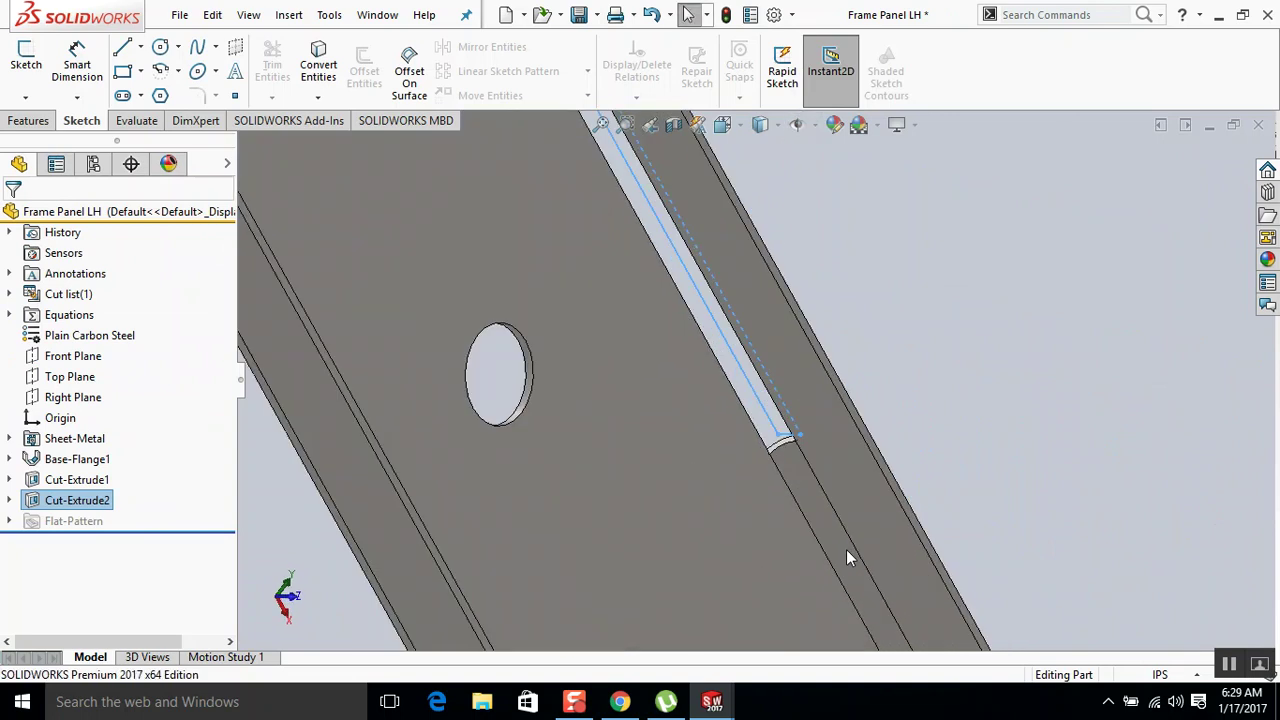
left_click(289, 16)
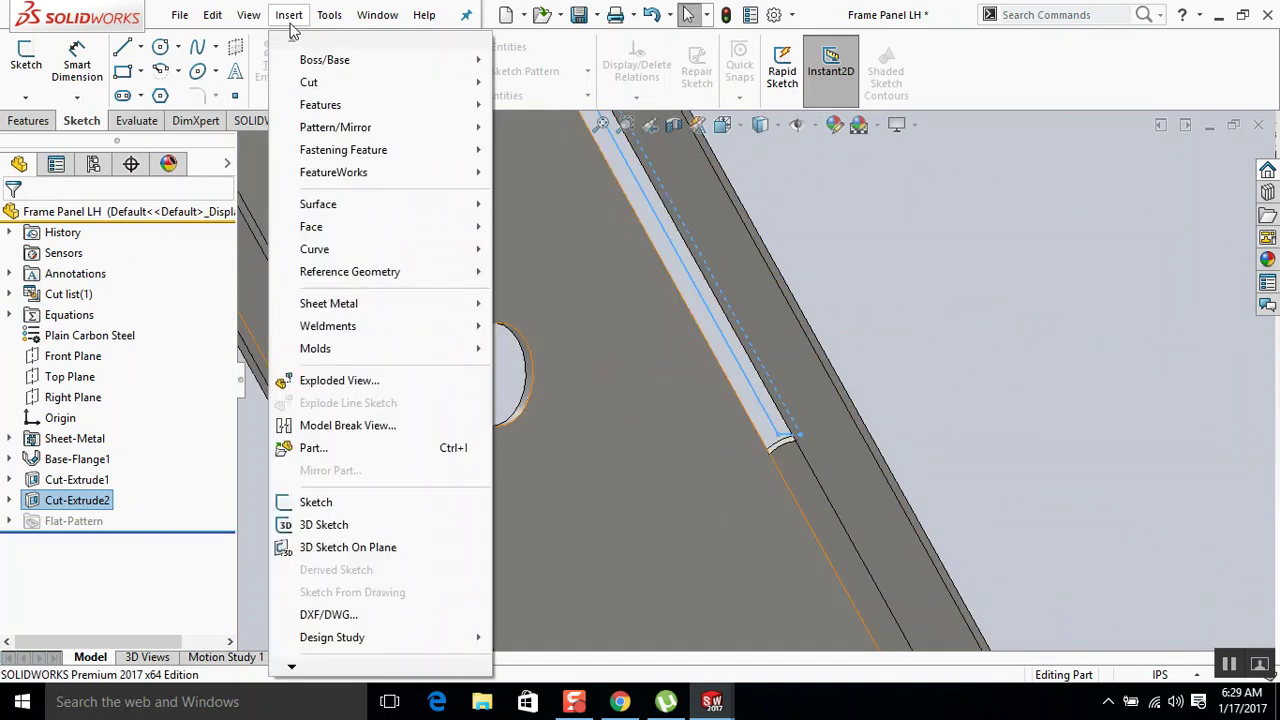
mouse_move(357, 316)
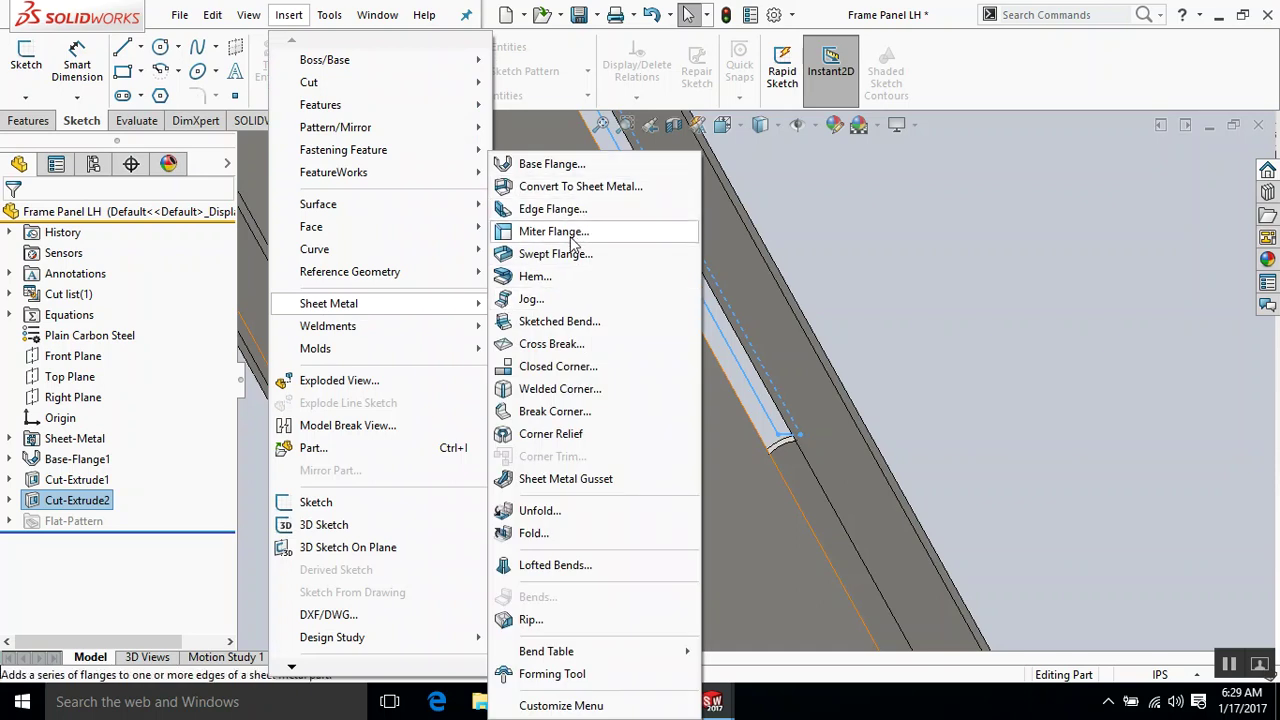
left_click(564, 321)
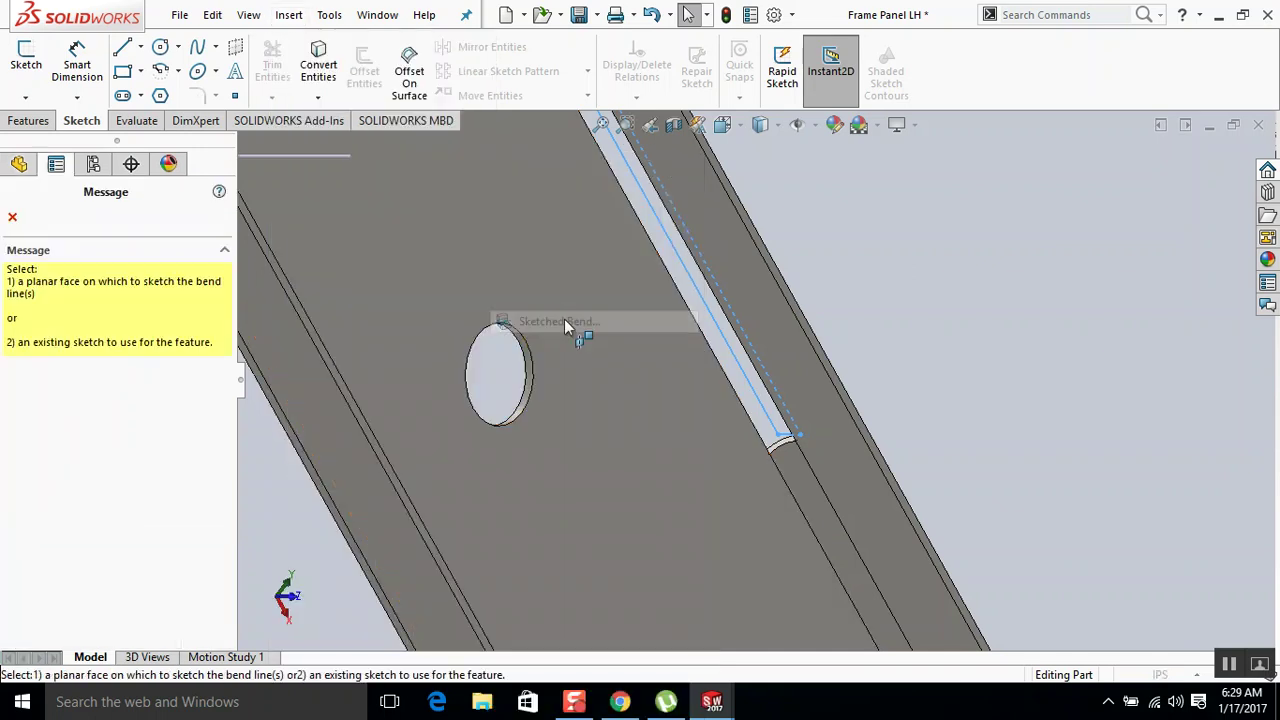
left_click(766, 405)
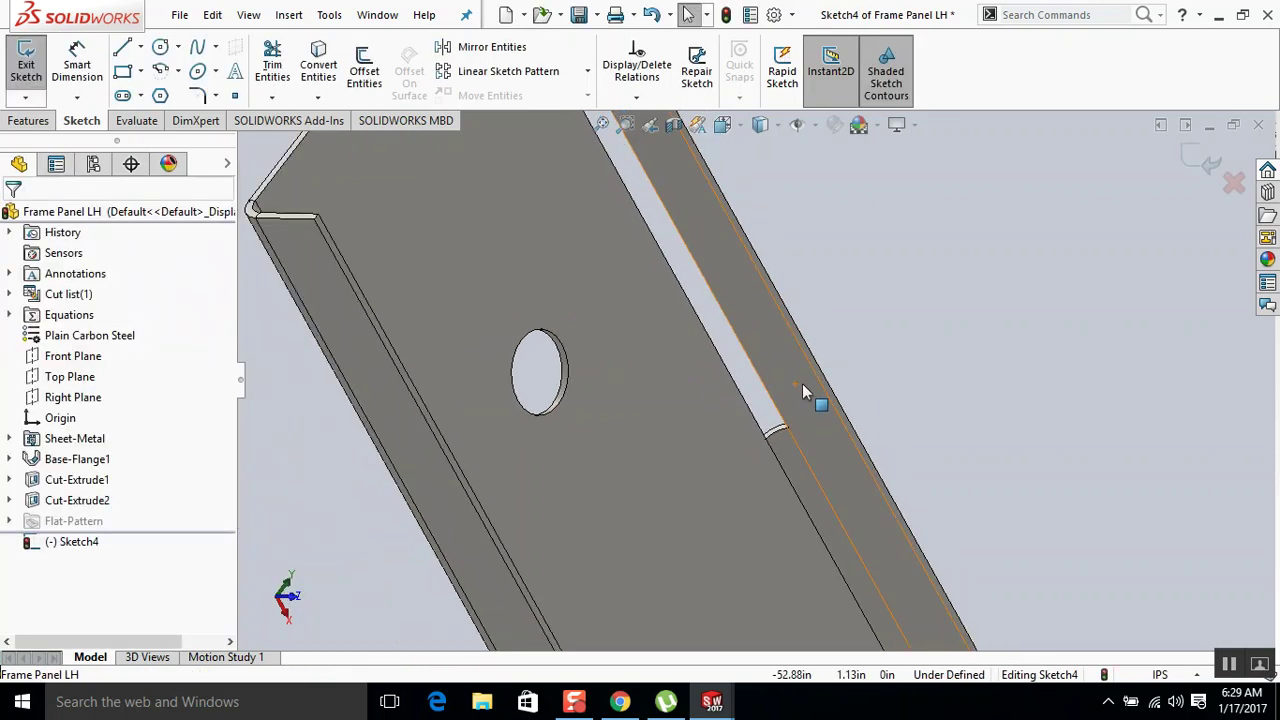
key("l")
scroll(790, 410, "down", 4)
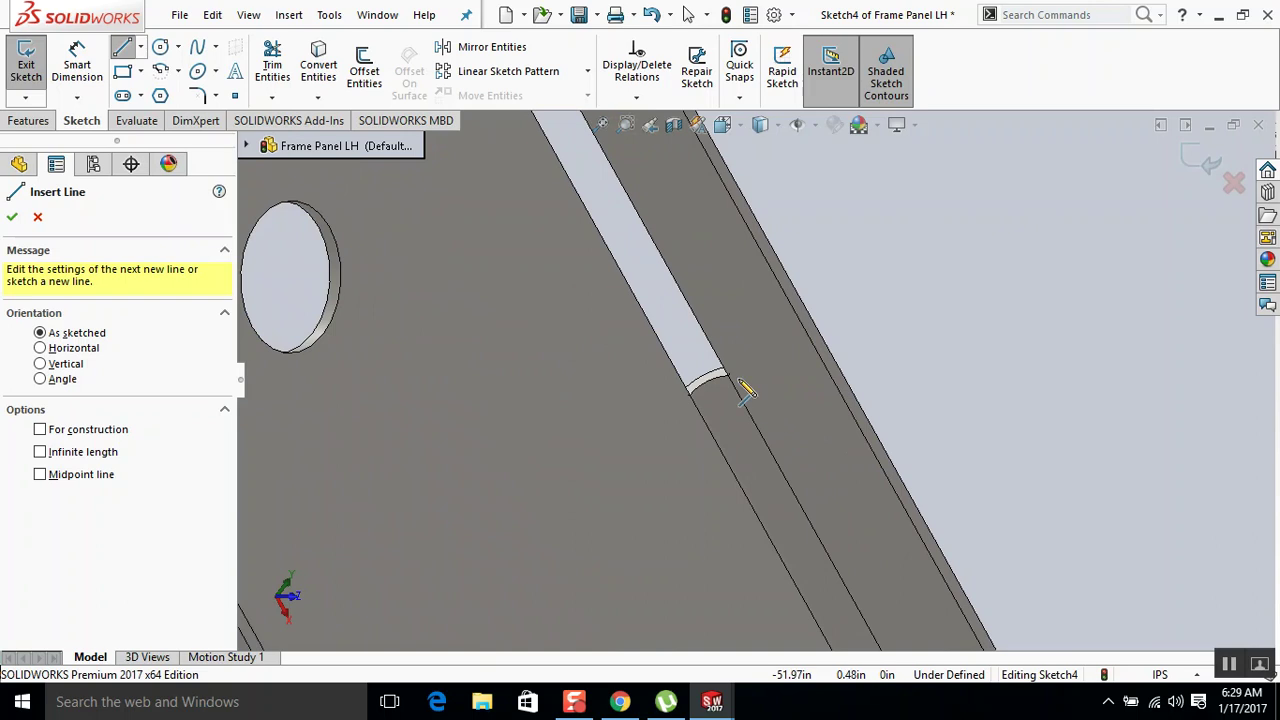
left_click(728, 376)
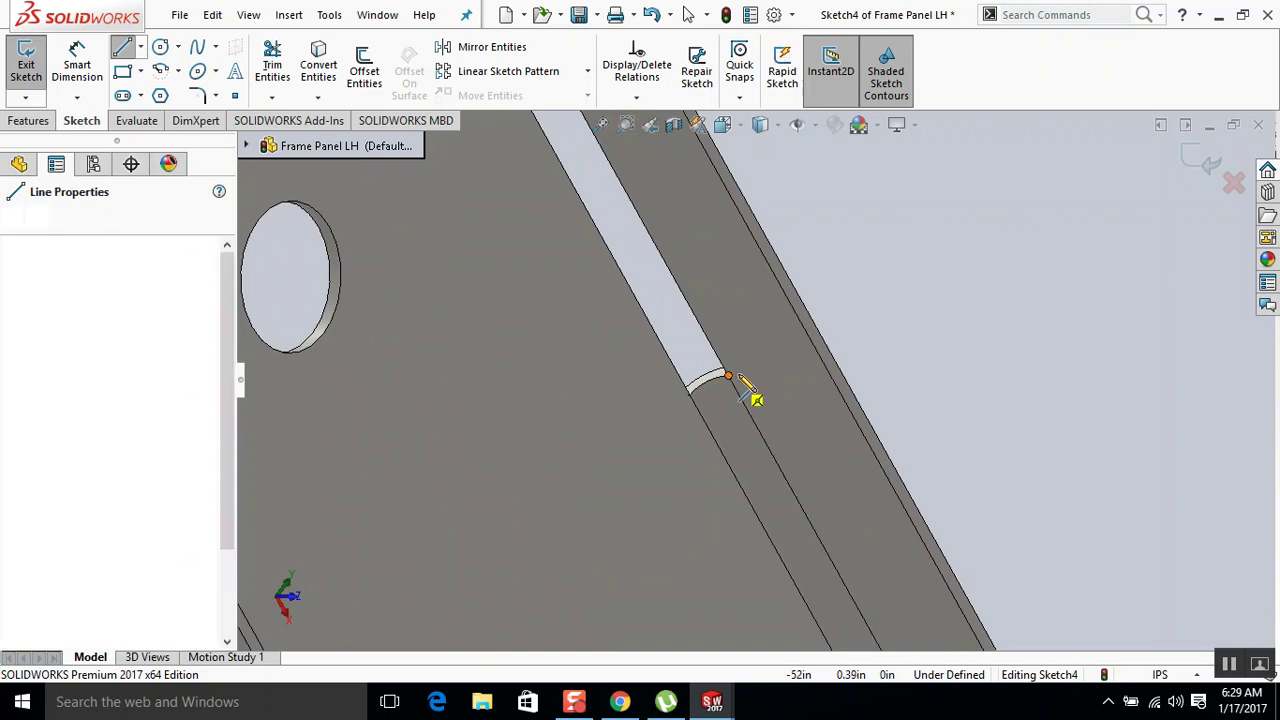
left_click(820, 355)
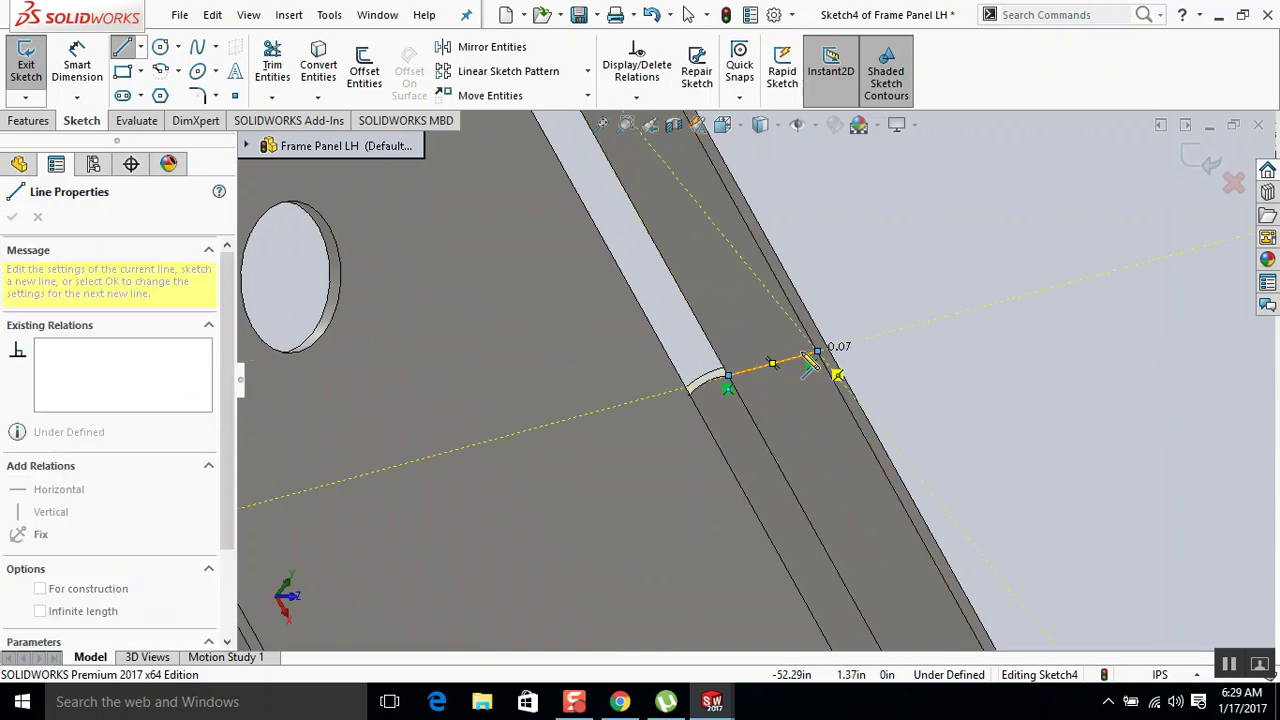
key("Escape")
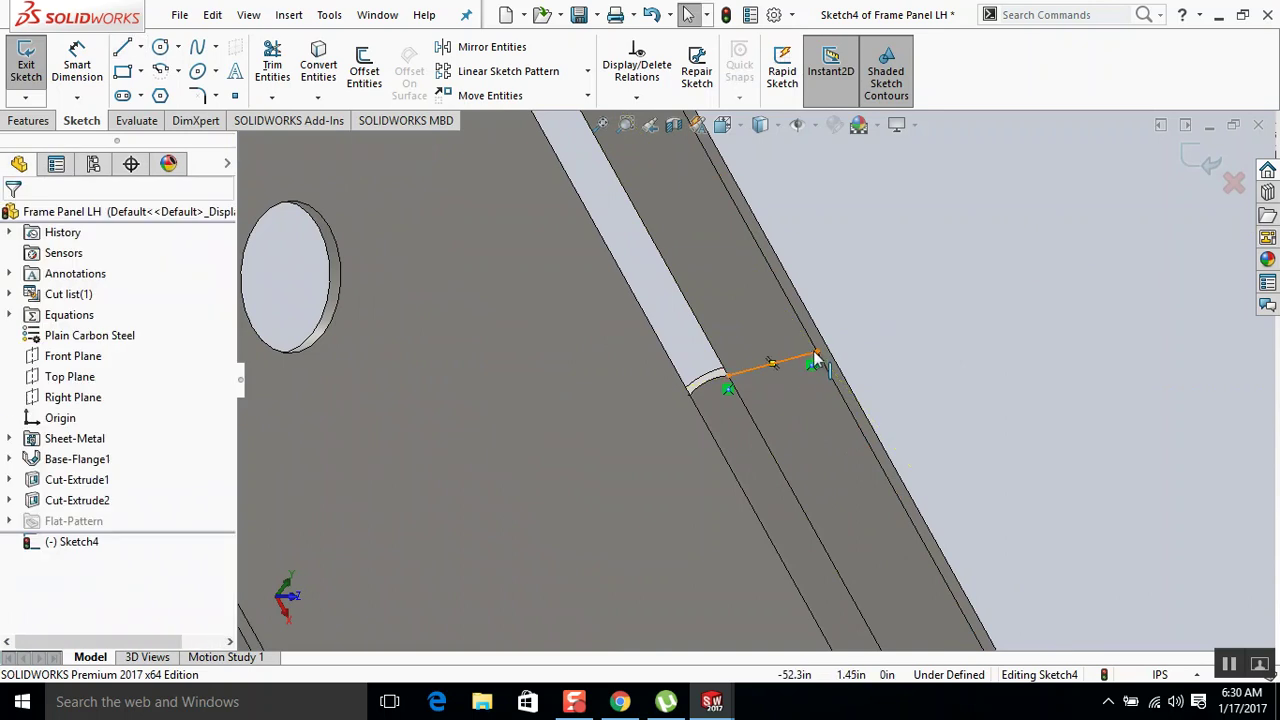
Align the bend line's two endpoints with a Vertical relation so it runs straight across the flange.
left_click(729, 377)
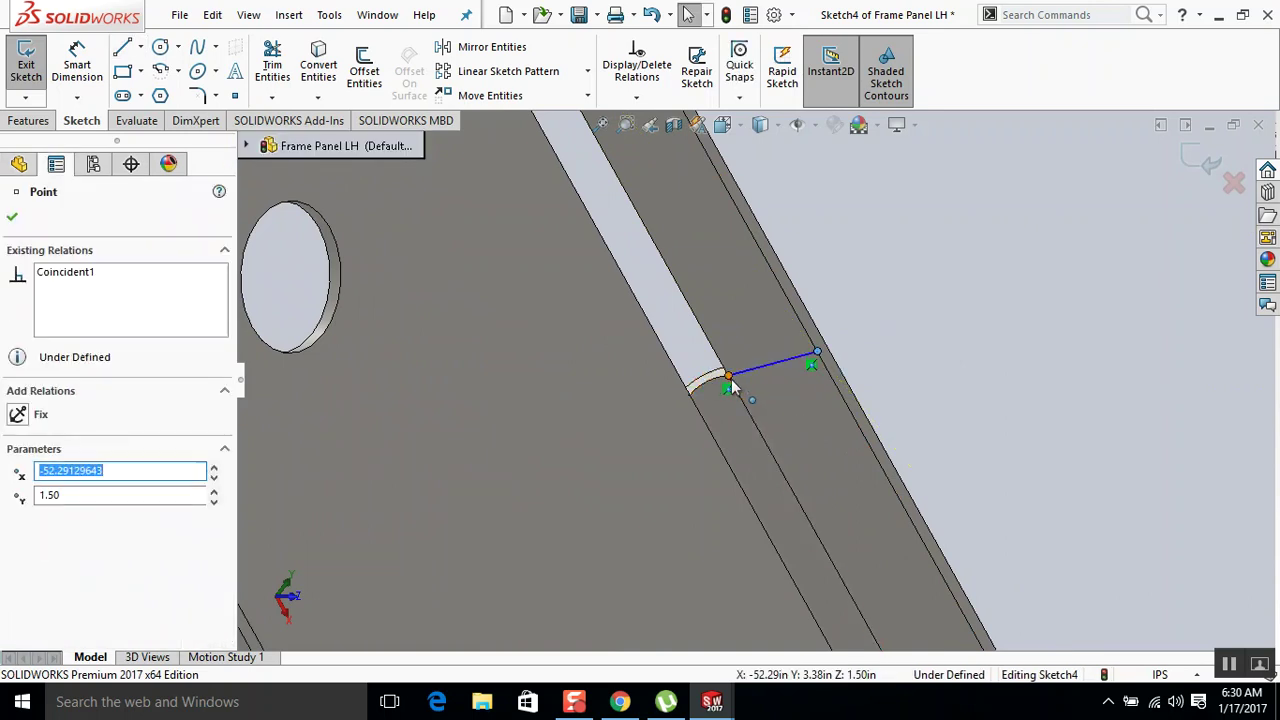
left_click(817, 354, "ctrl")
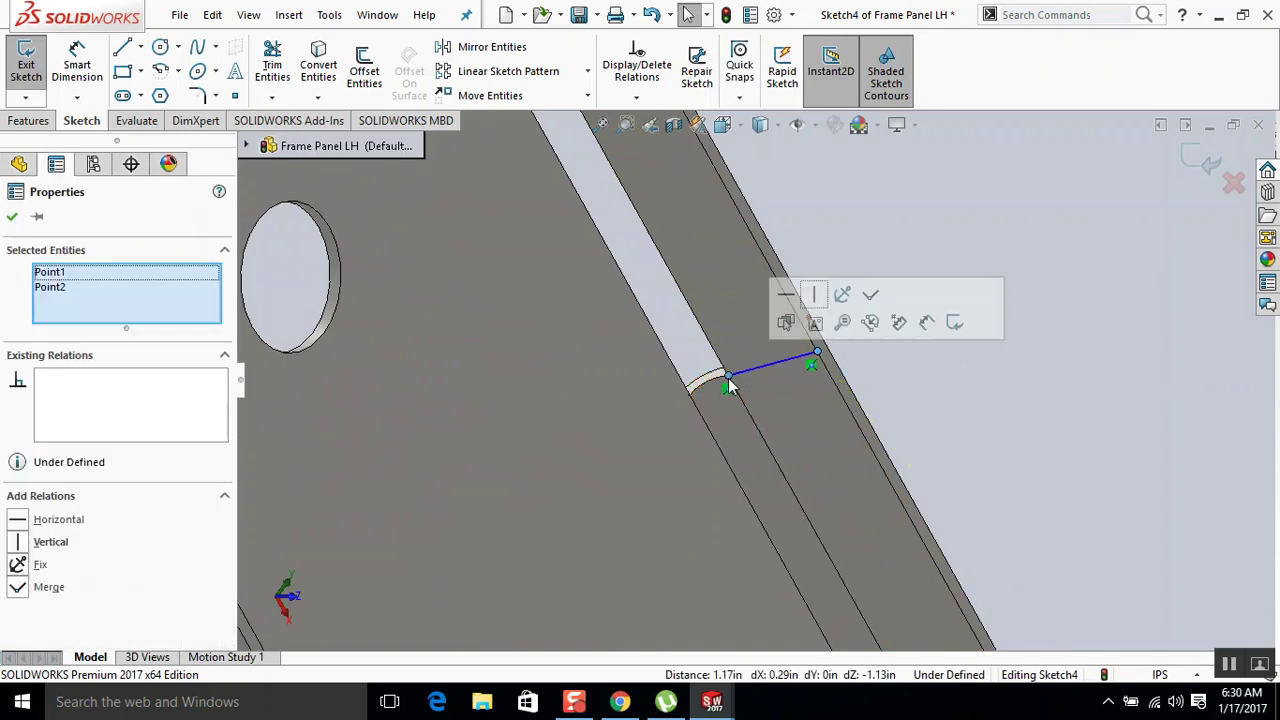
left_click(786, 296)
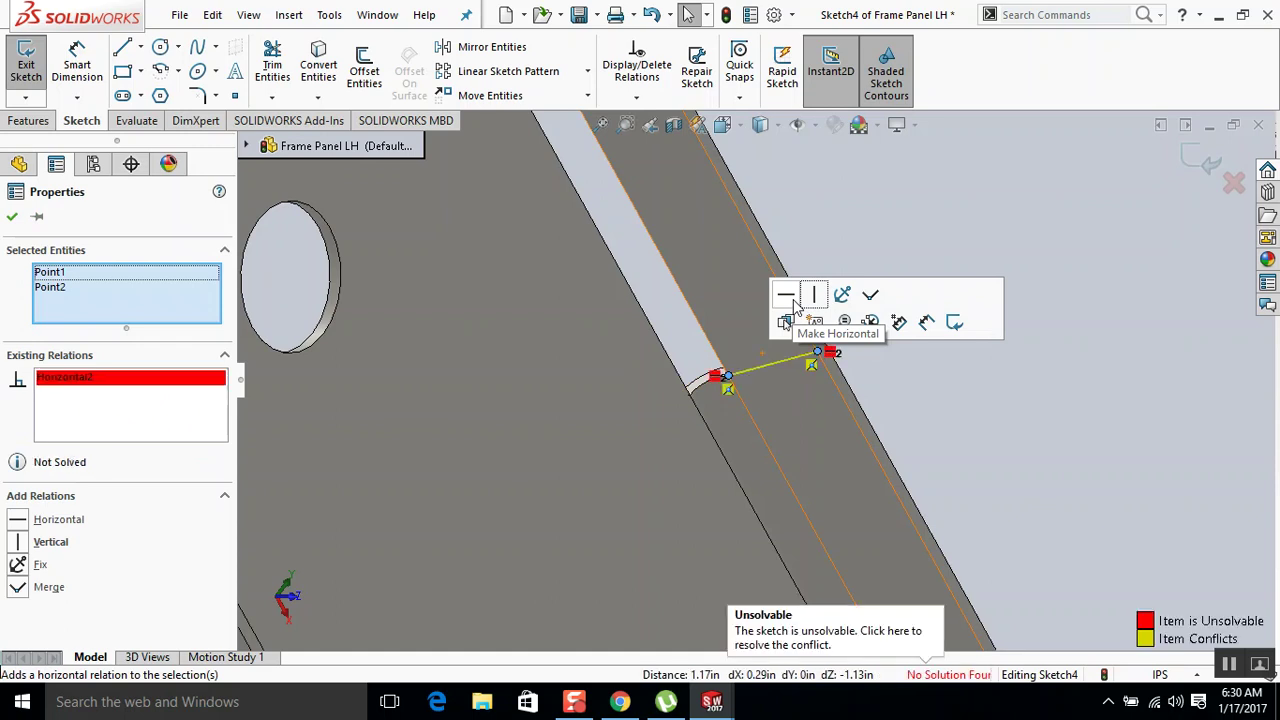
key("ctrl+z")
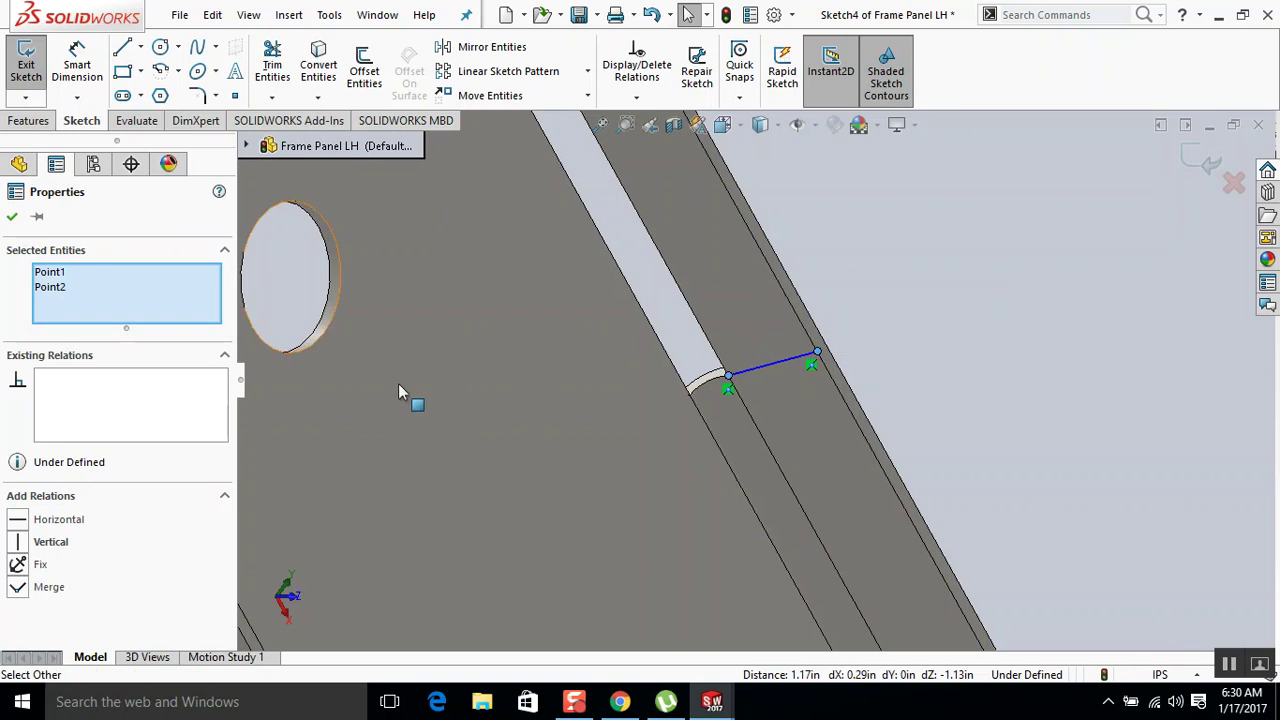
left_click(50, 542)
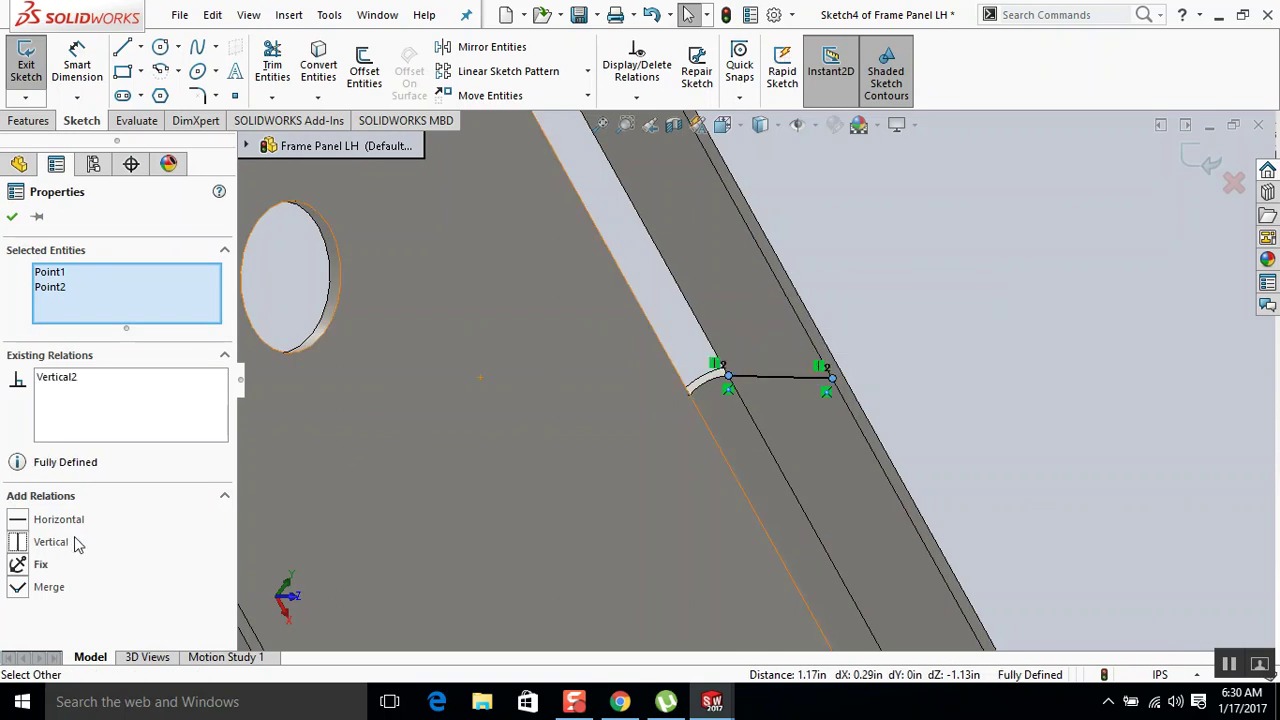
left_click(14, 218)
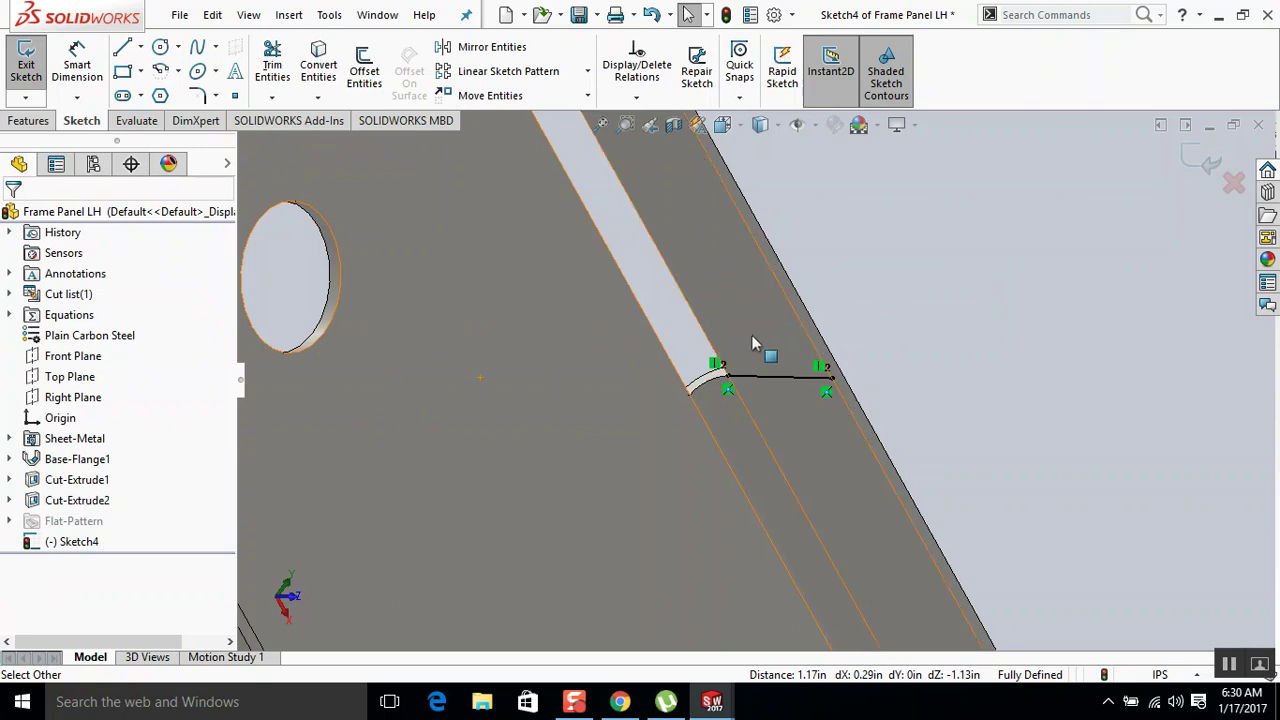
left_click(763, 377)
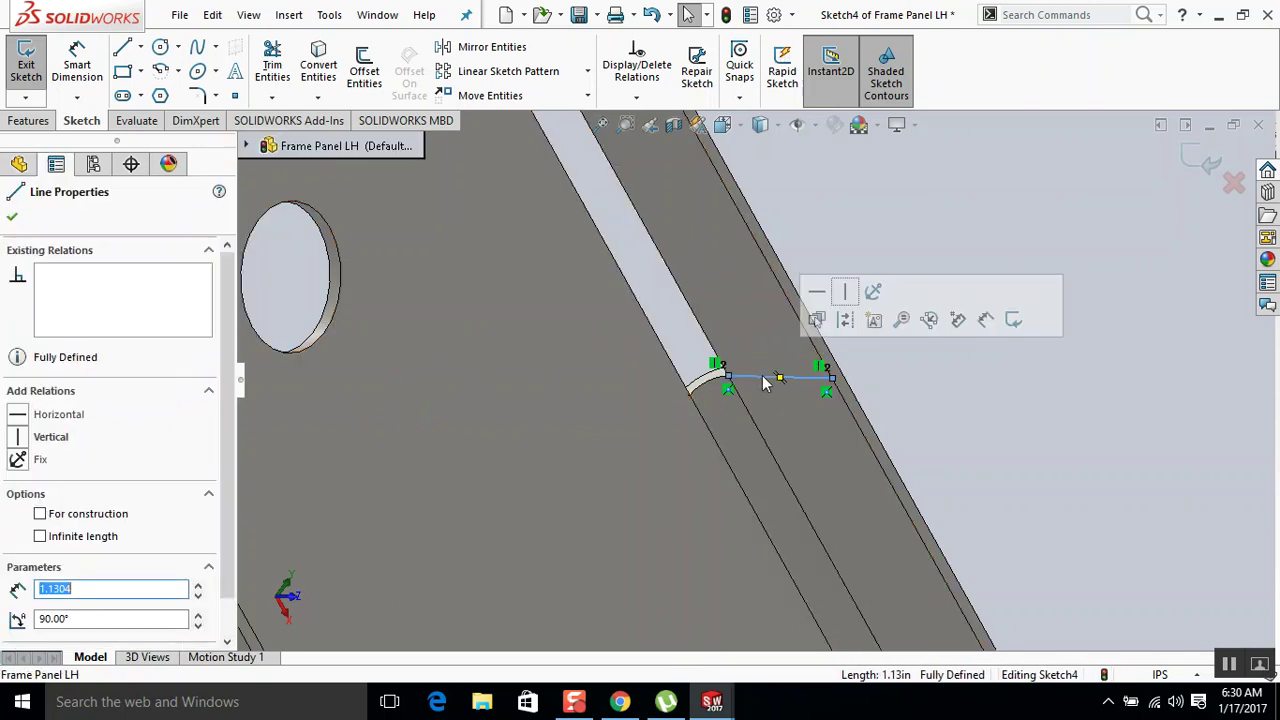
left_click(999, 160)
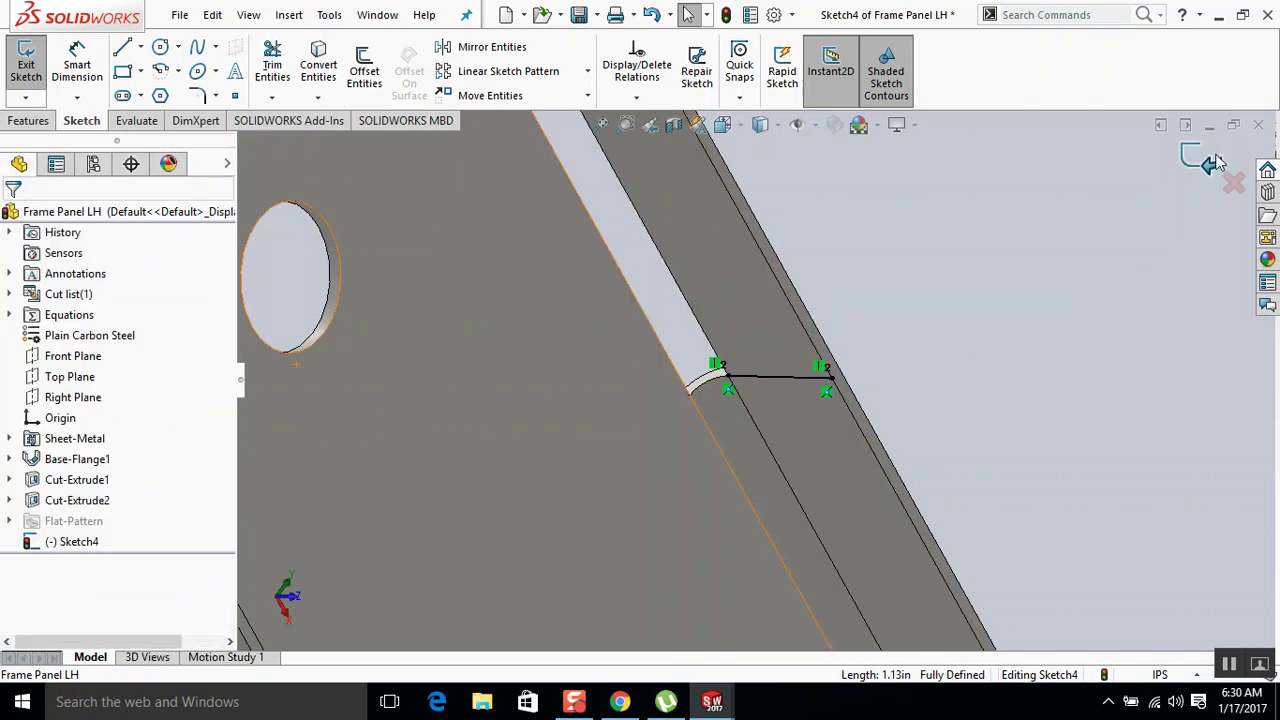
Try to bend the flange 12.5 degrees along the sketched line, using the flange face as the fixed face and the default radius.
right_click_drag(600, 330, 490, 245)
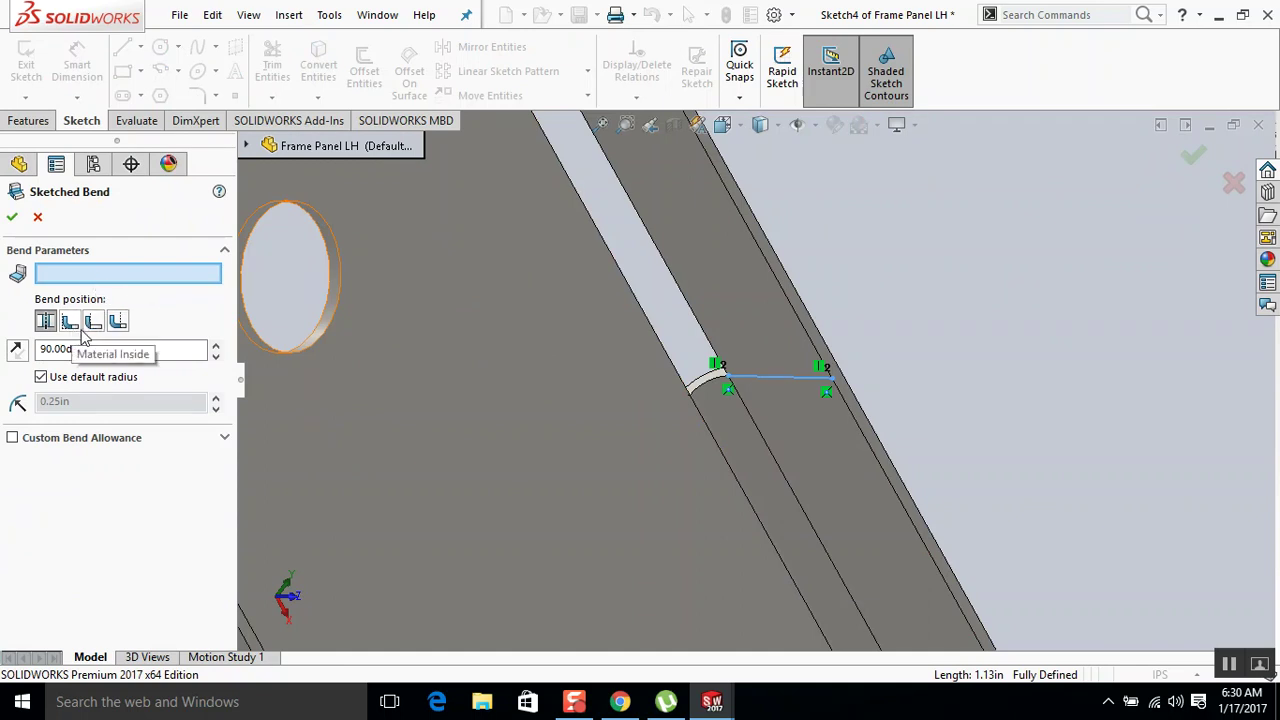
left_click(95, 322)
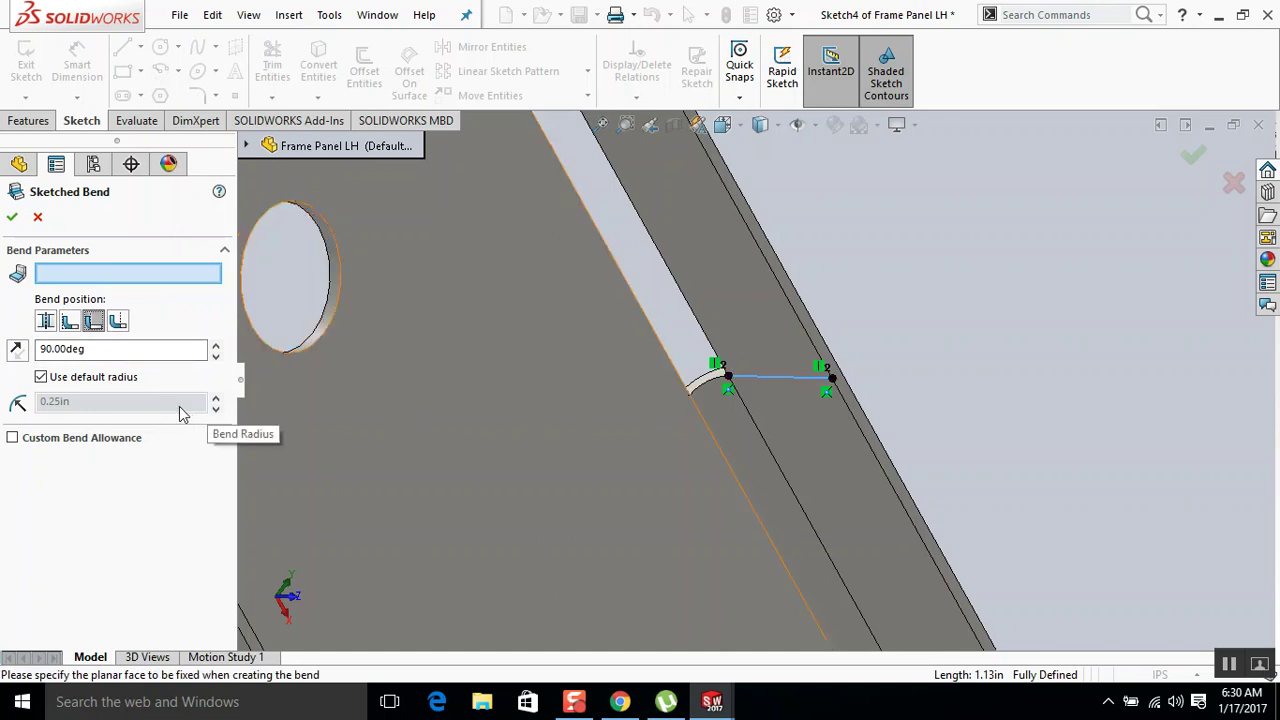
left_click(720, 212)
scroll(705, 300, "up", 1)
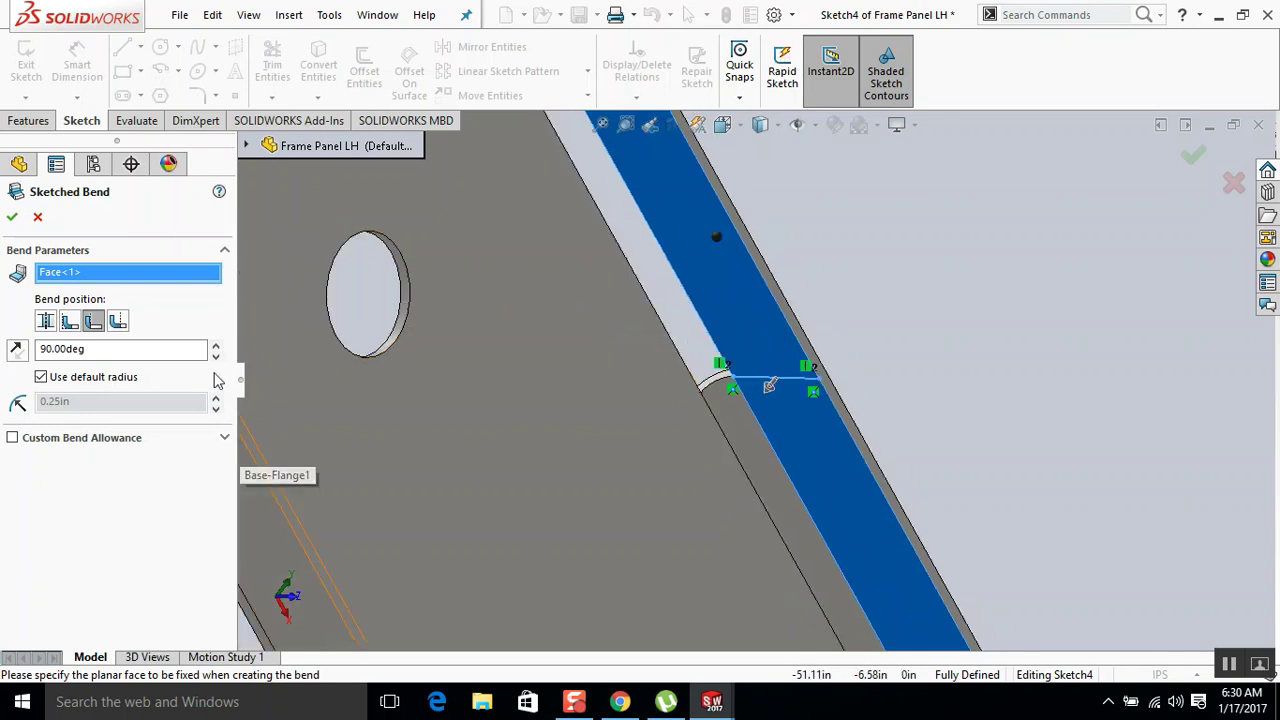
left_click_drag(113, 355, 3, 348)
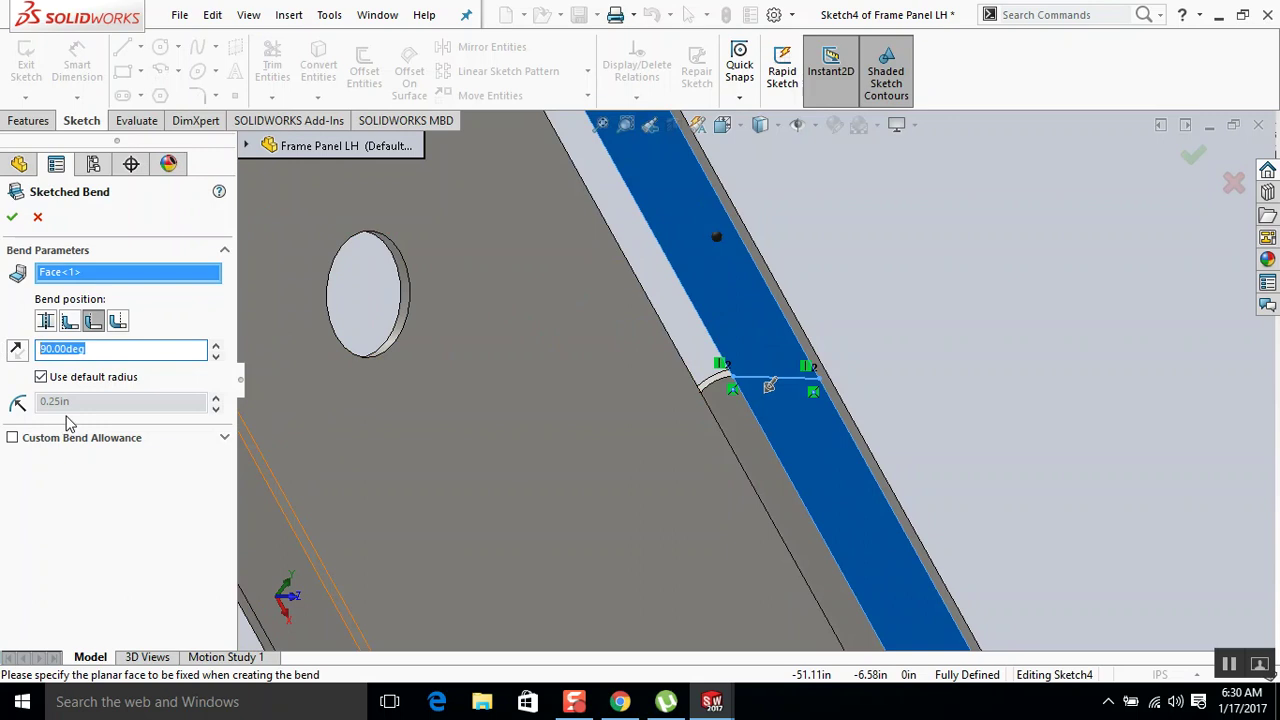
type("12.5")
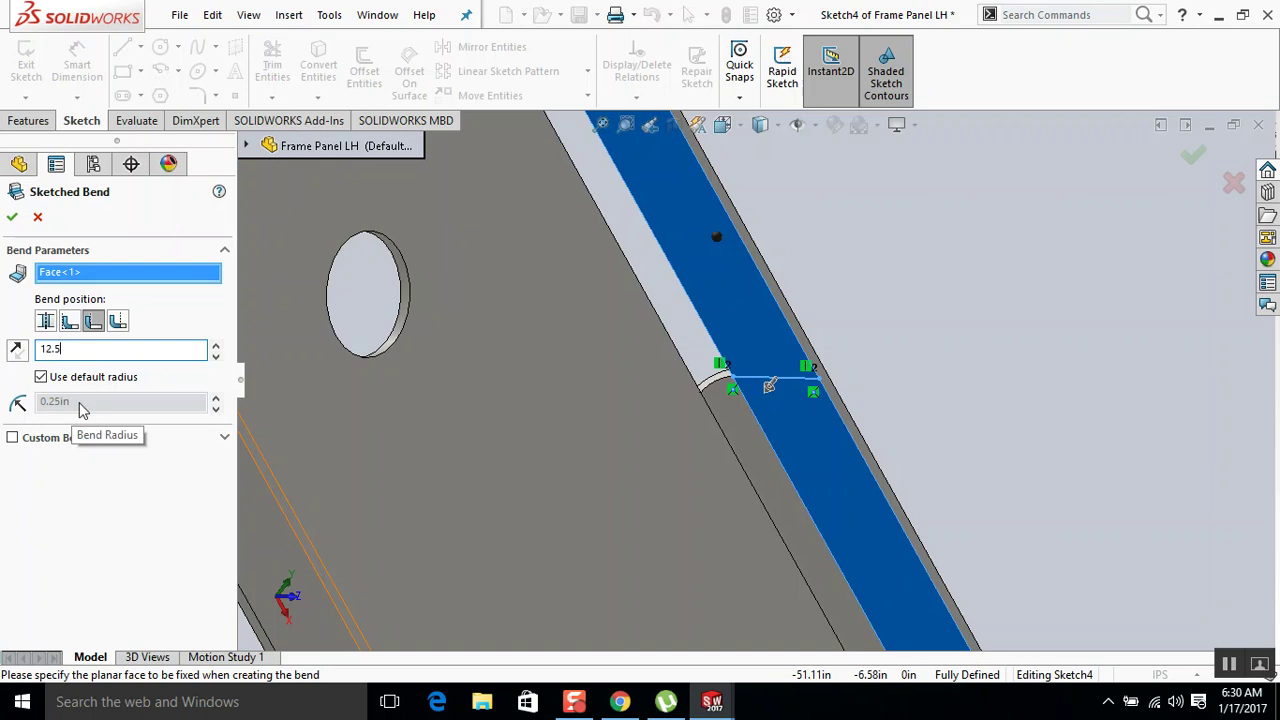
left_click(12, 219)
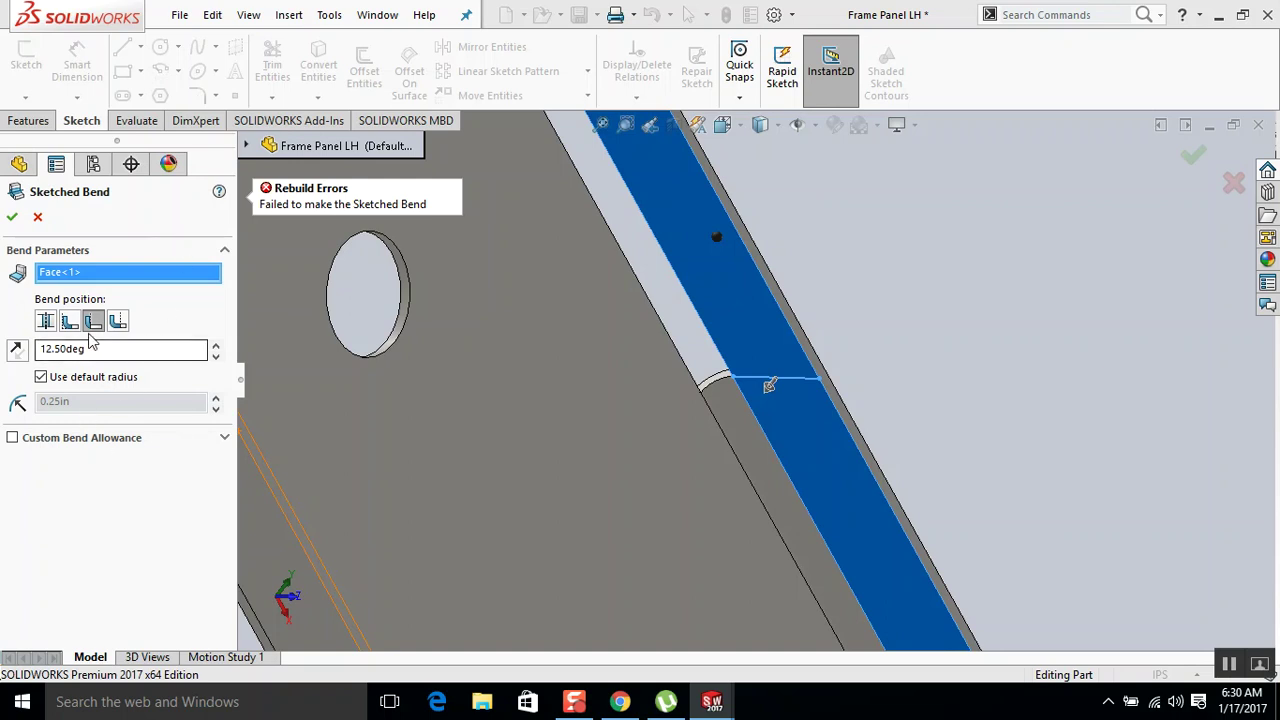
left_click(45, 321)
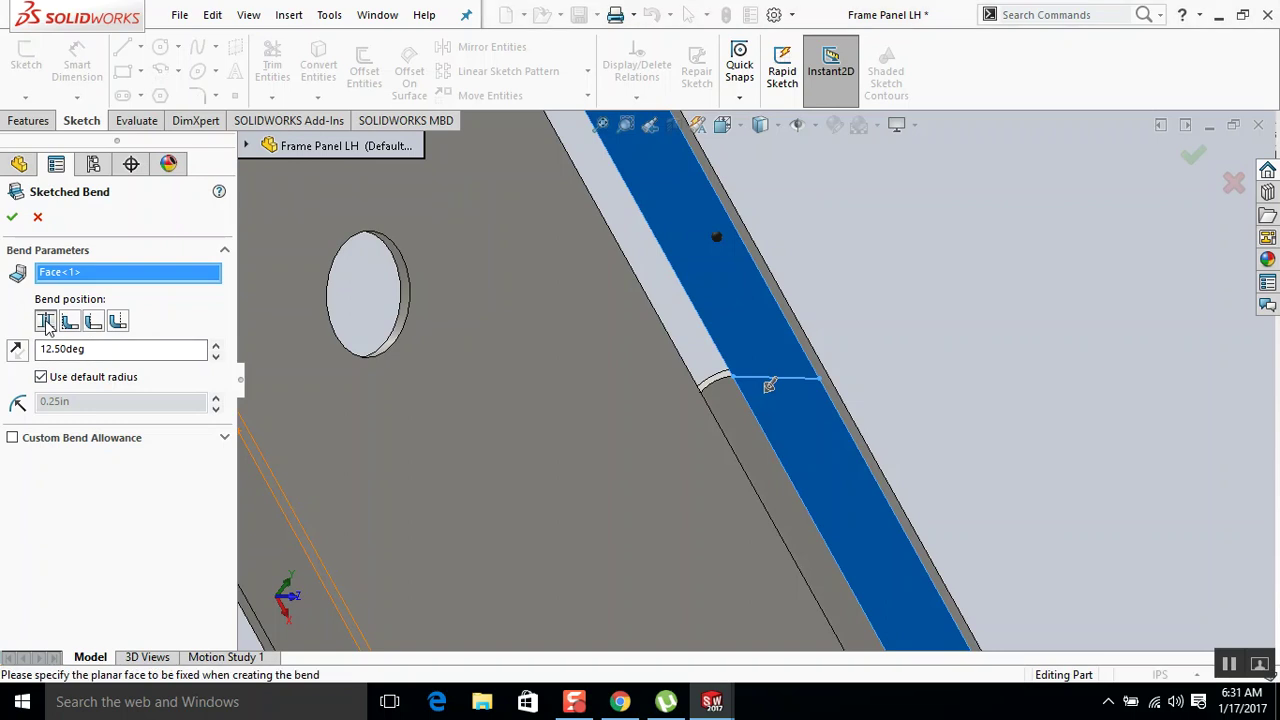
left_click(37, 218)
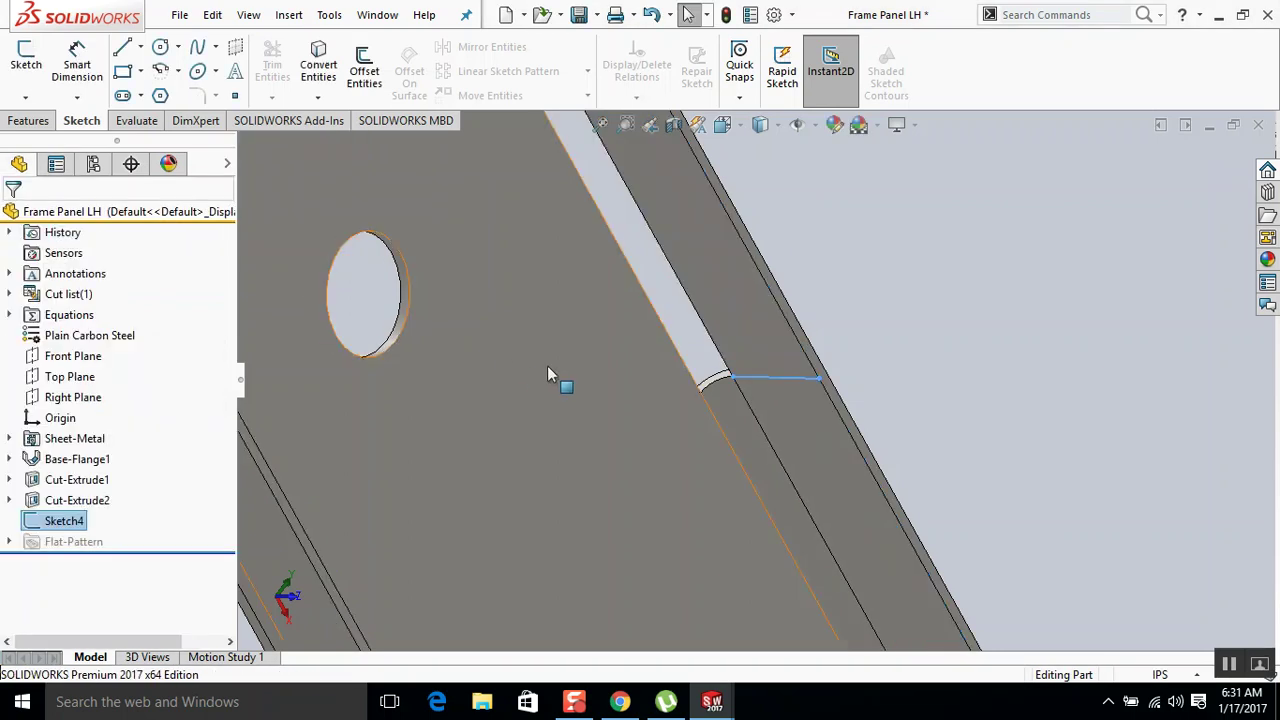
Delete the bend-line sketch from the flange.
left_click(780, 381)
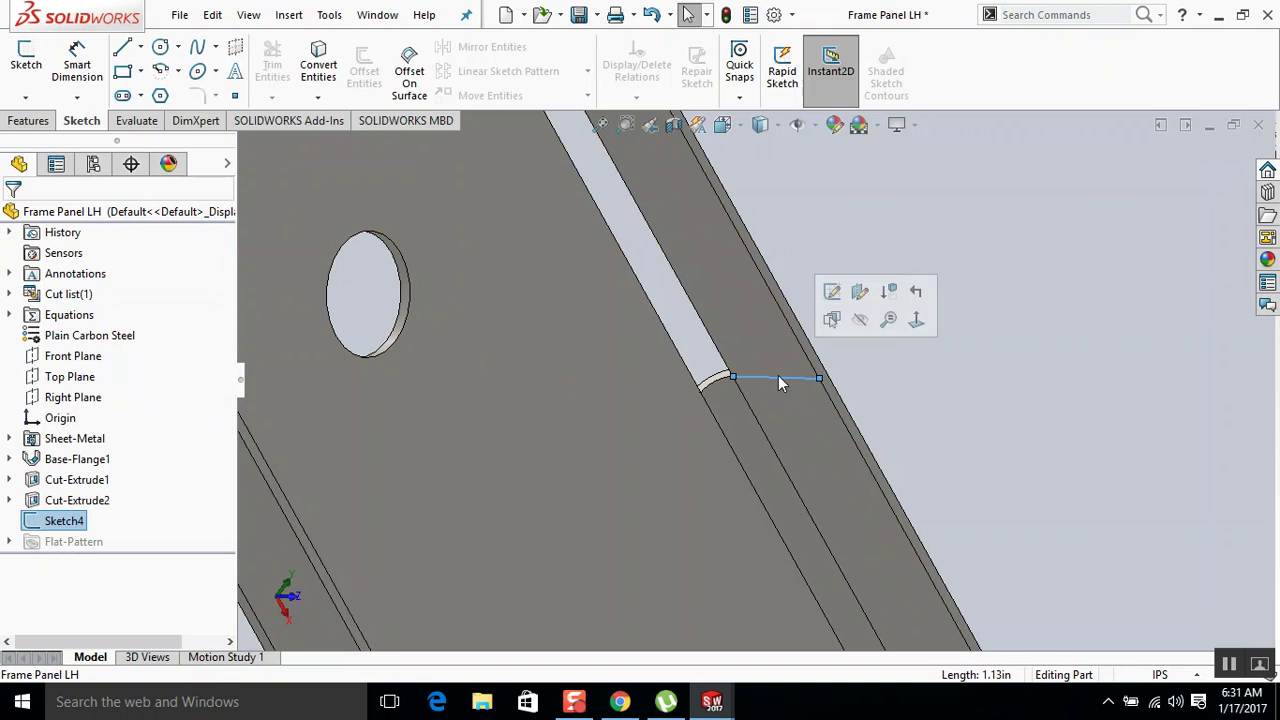
key("Delete")
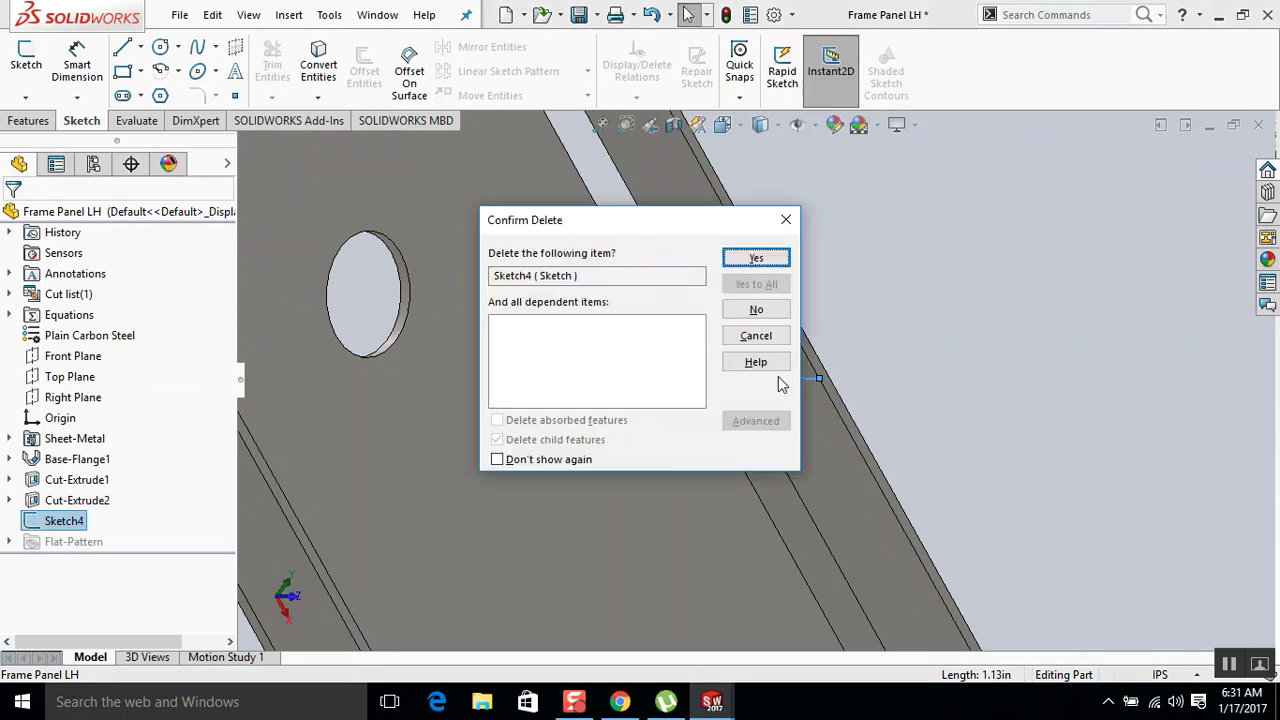
left_click(756, 258)
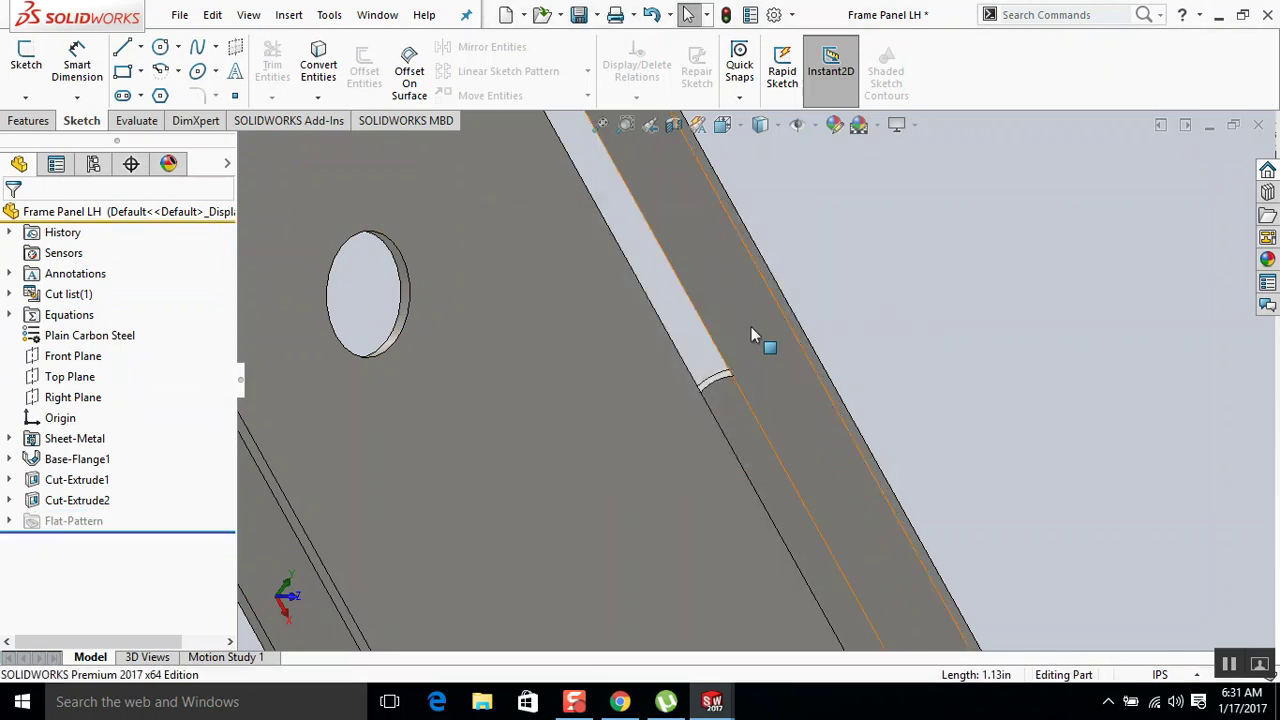
Sketch a line about 1.12 in long across the flange face, starting on the cut's edge slightly before its inner corner.
left_click(750, 327)
key("l")
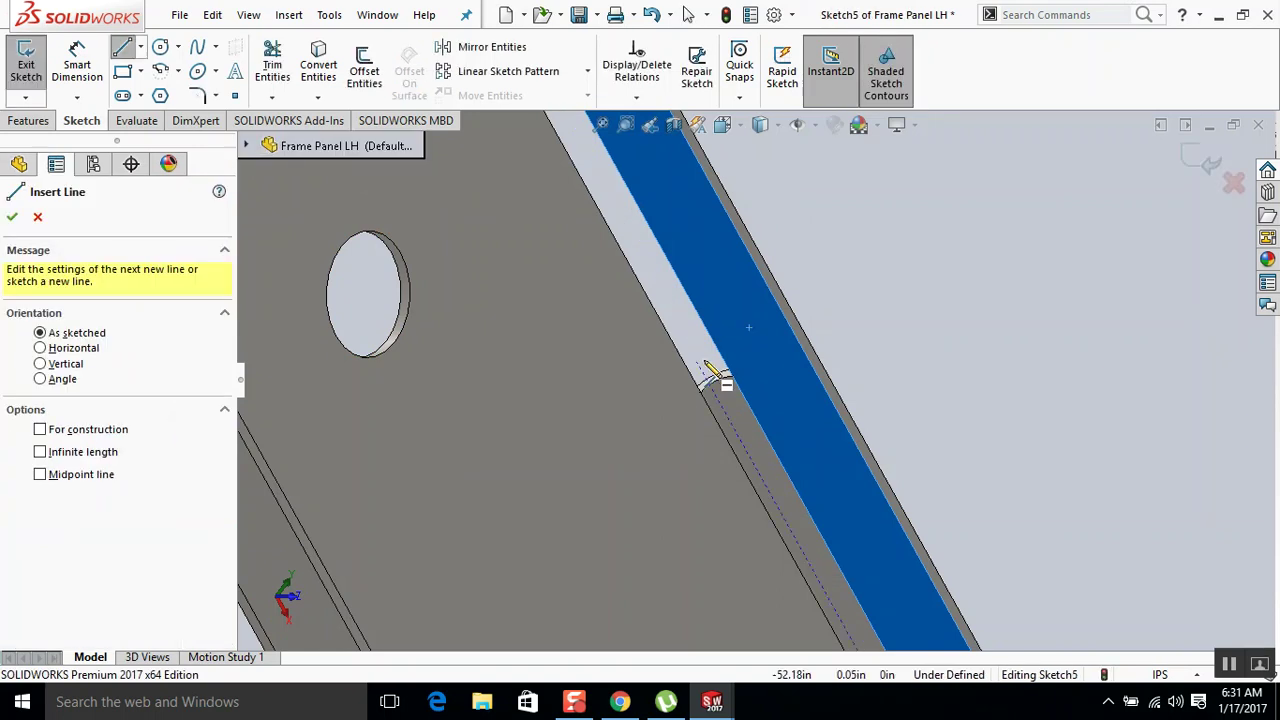
left_click(715, 339)
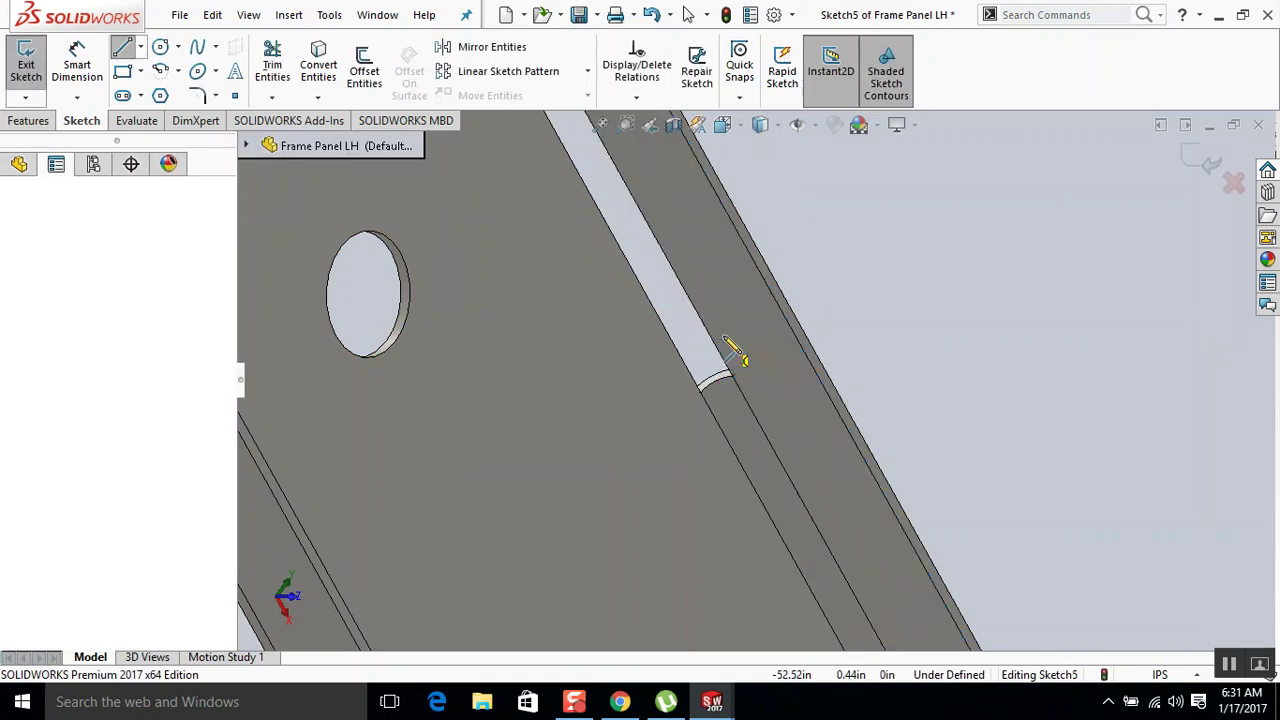
left_click(780, 316)
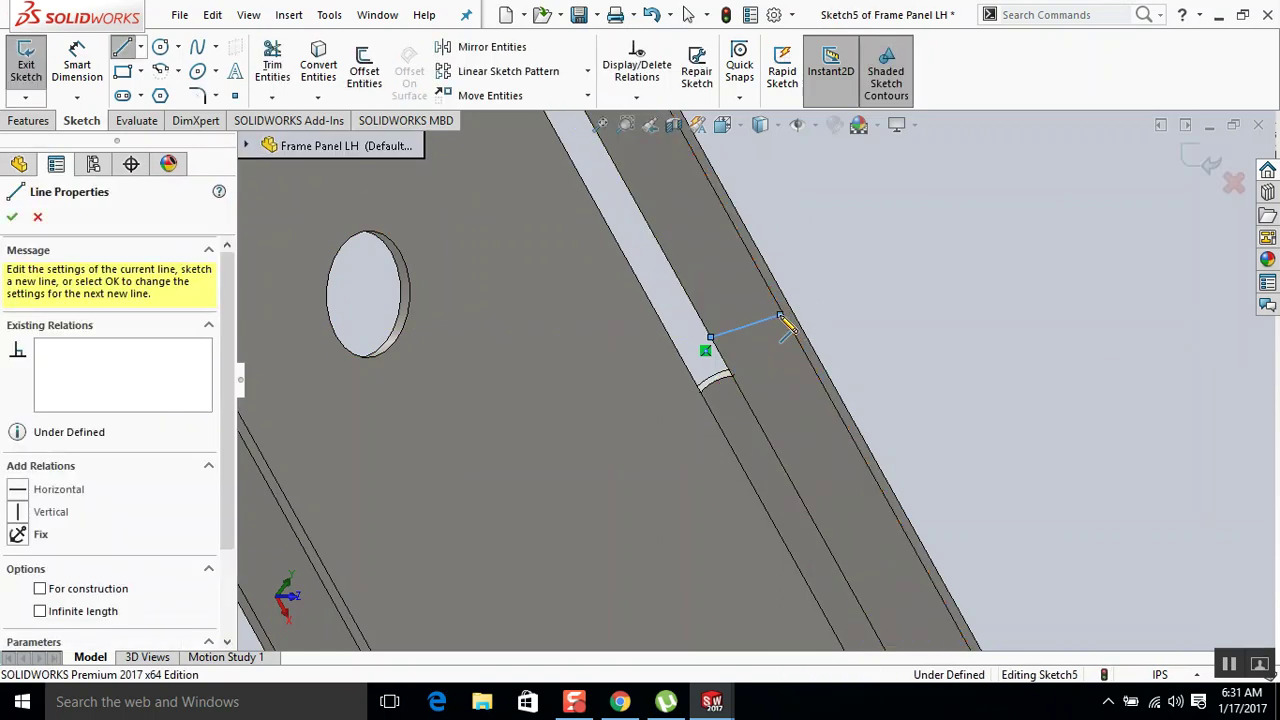
key("Escape")
Align the new line's two endpoints with a Vertical relation and select the line.
left_click(780, 316)
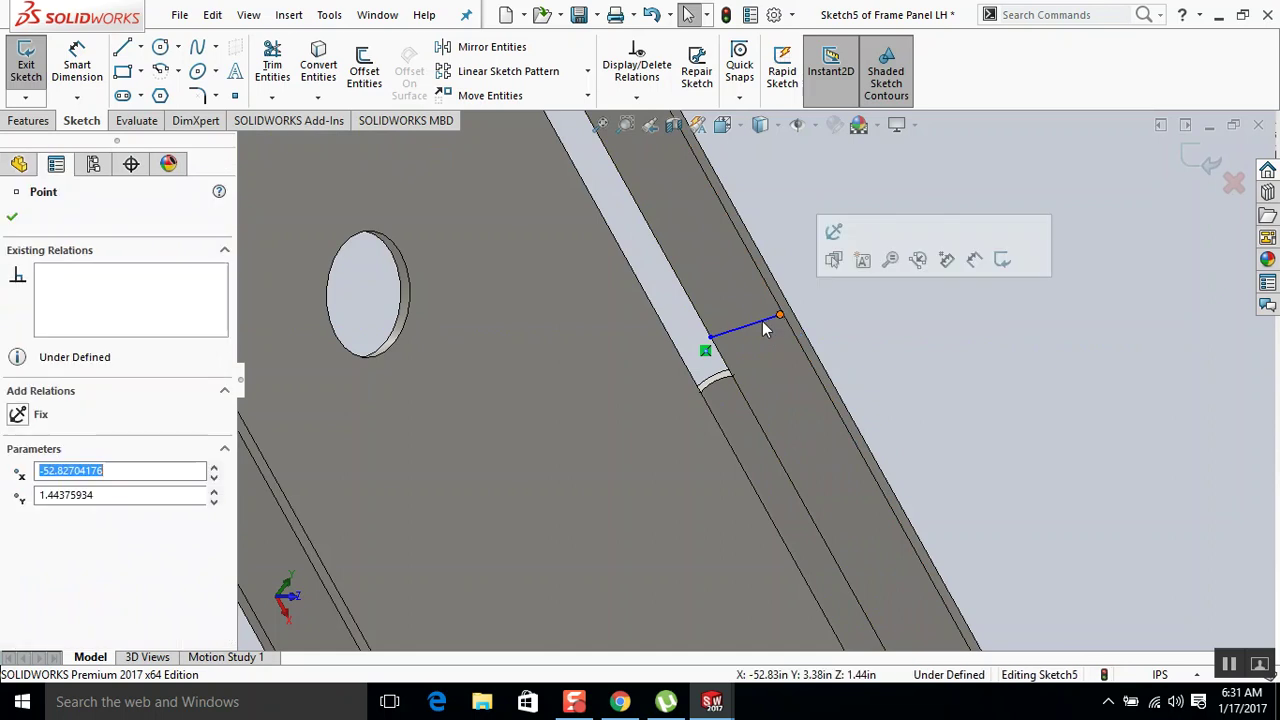
left_click(711, 339, "ctrl")
left_click(38, 541)
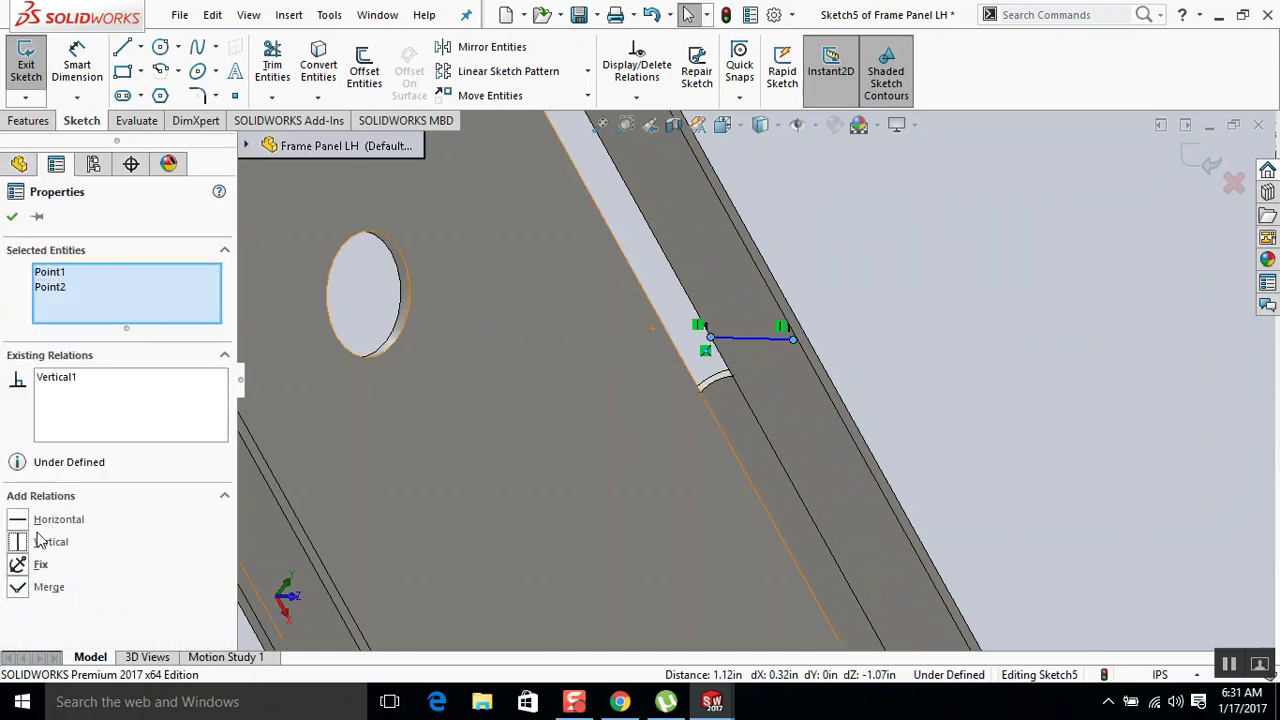
key("Escape")
left_click(474, 447)
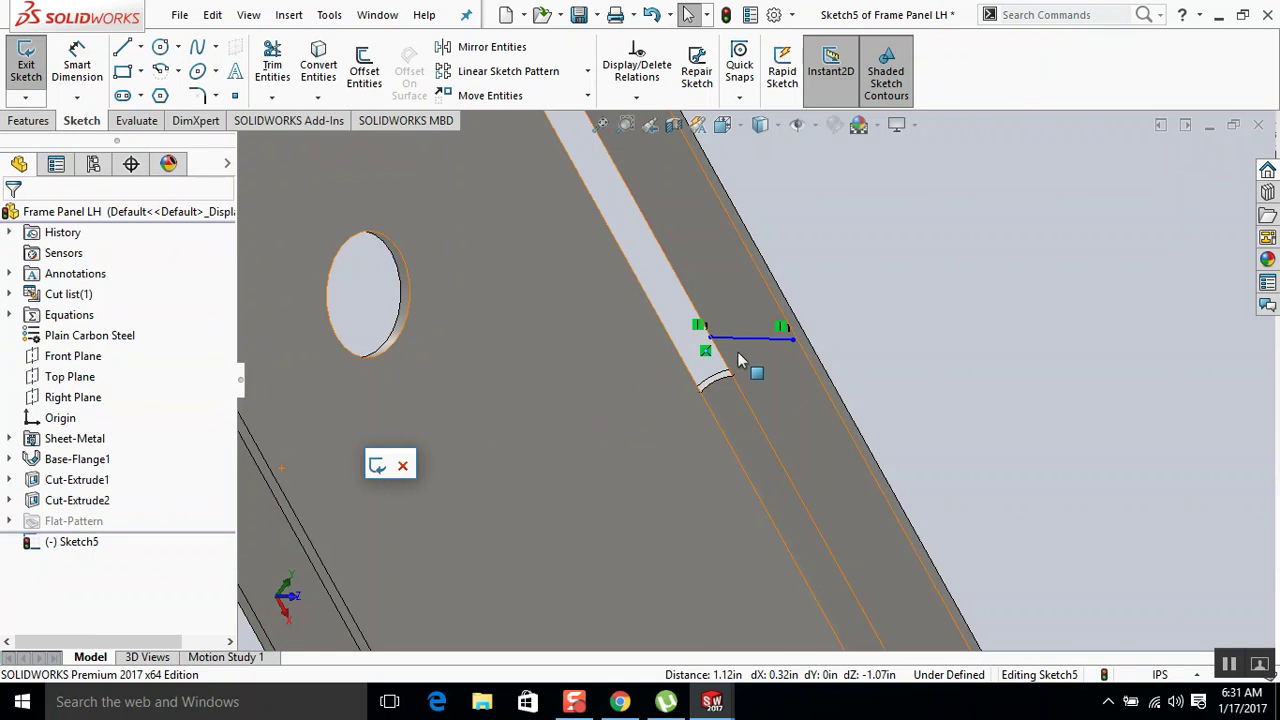
left_click(703, 330)
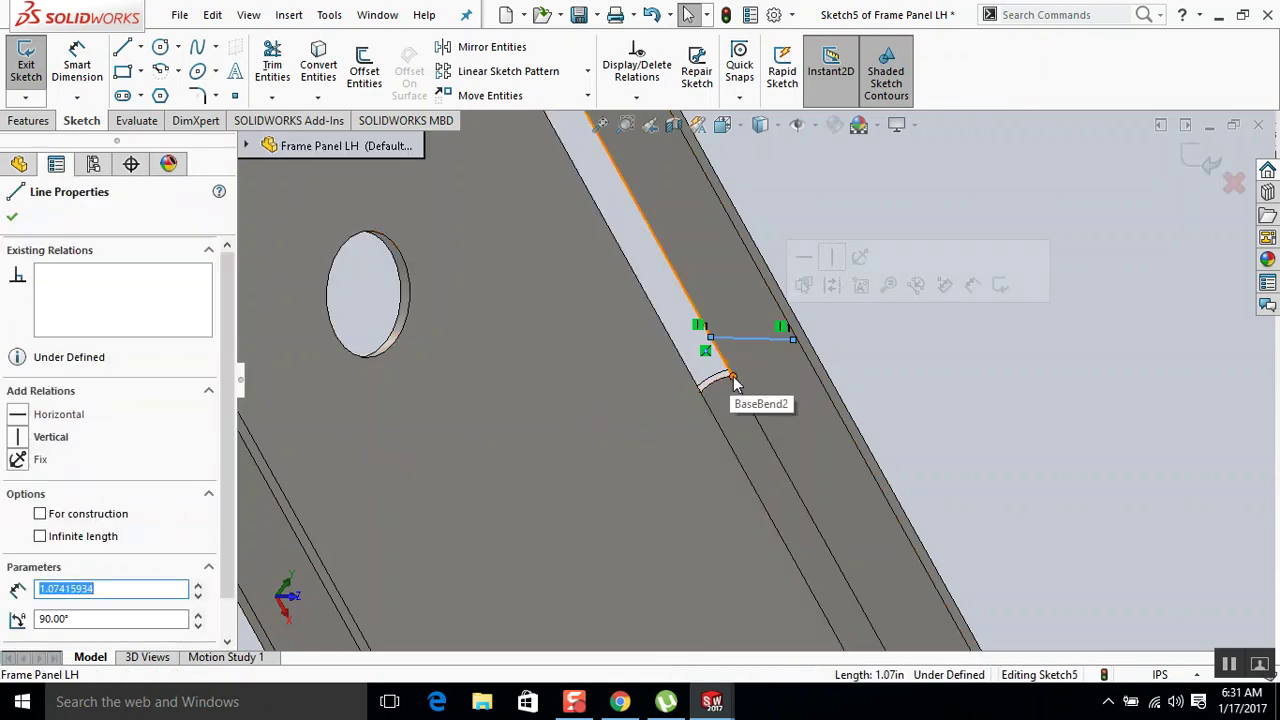
Dimension the bend line 0.50 in from the cut's inner corner.
key("d")
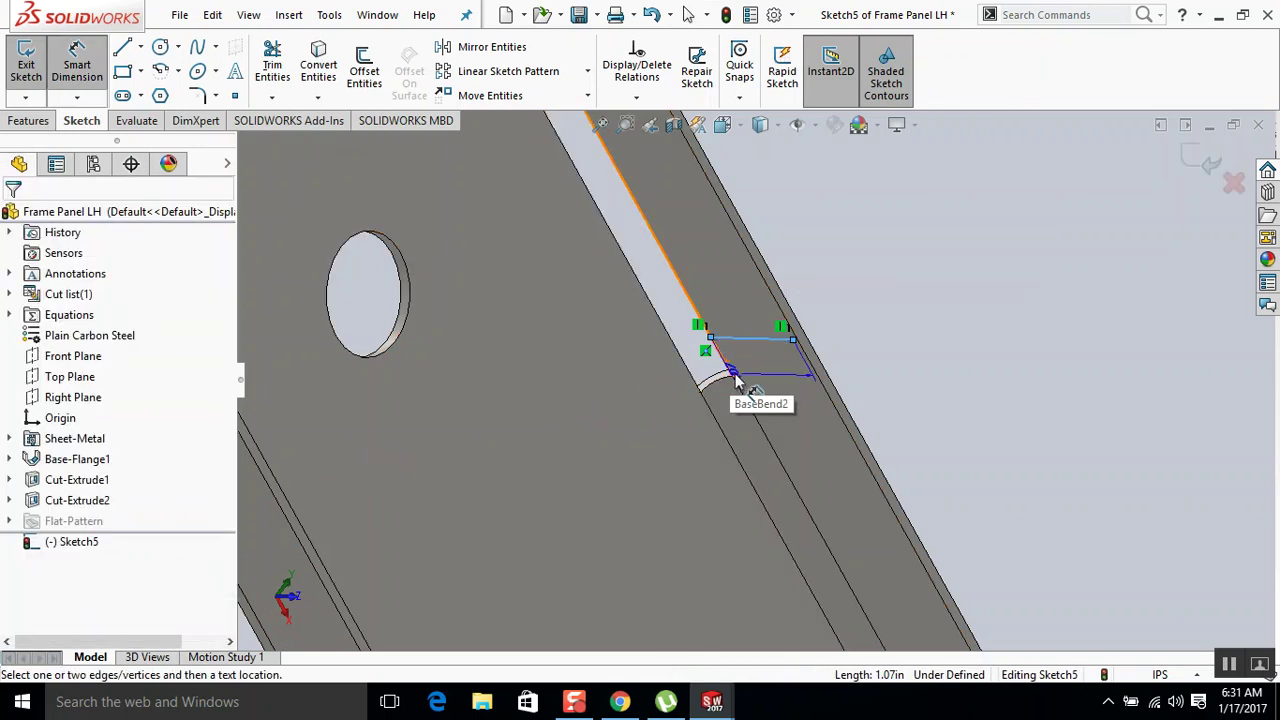
left_click(733, 382)
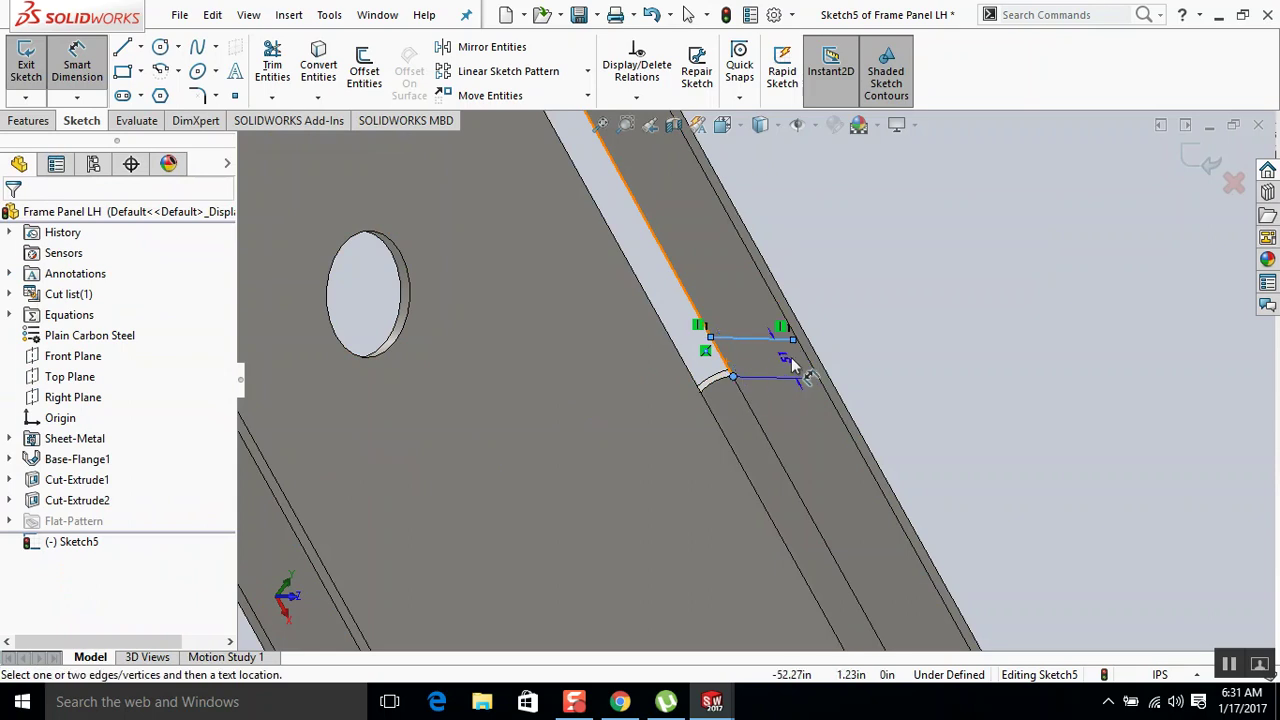
left_click(835, 356)
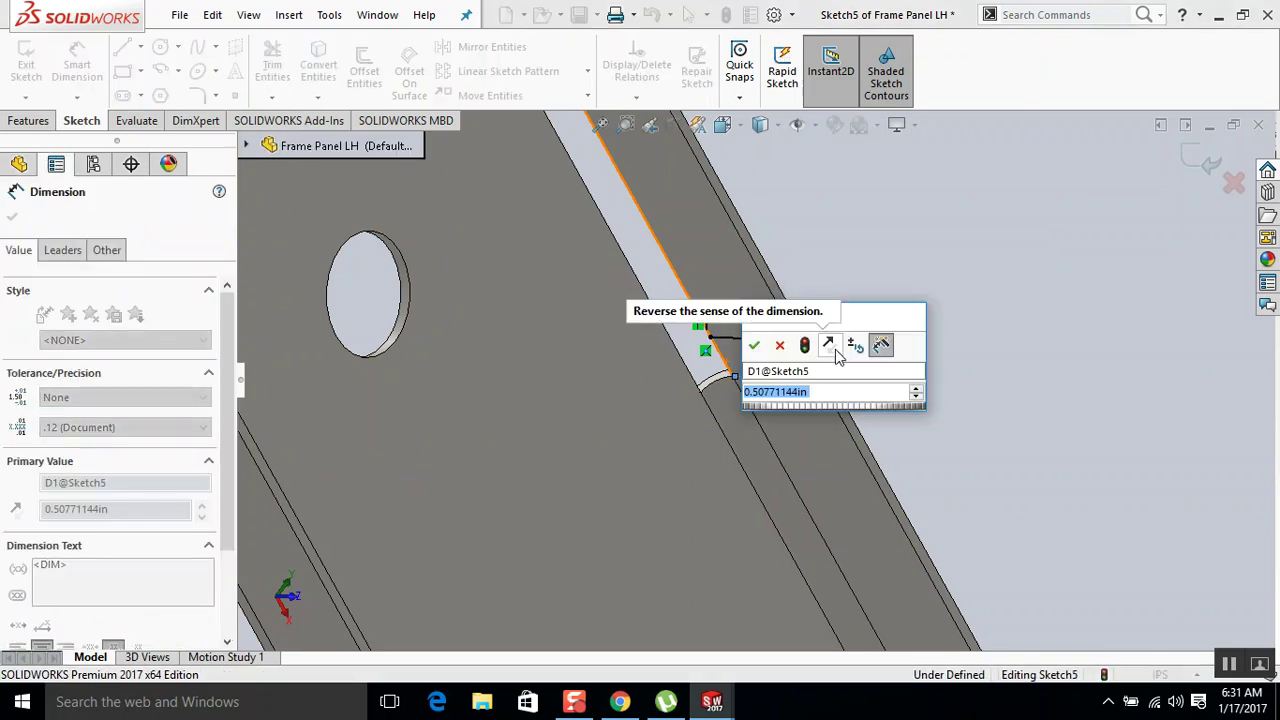
left_click(838, 356)
key("Return")
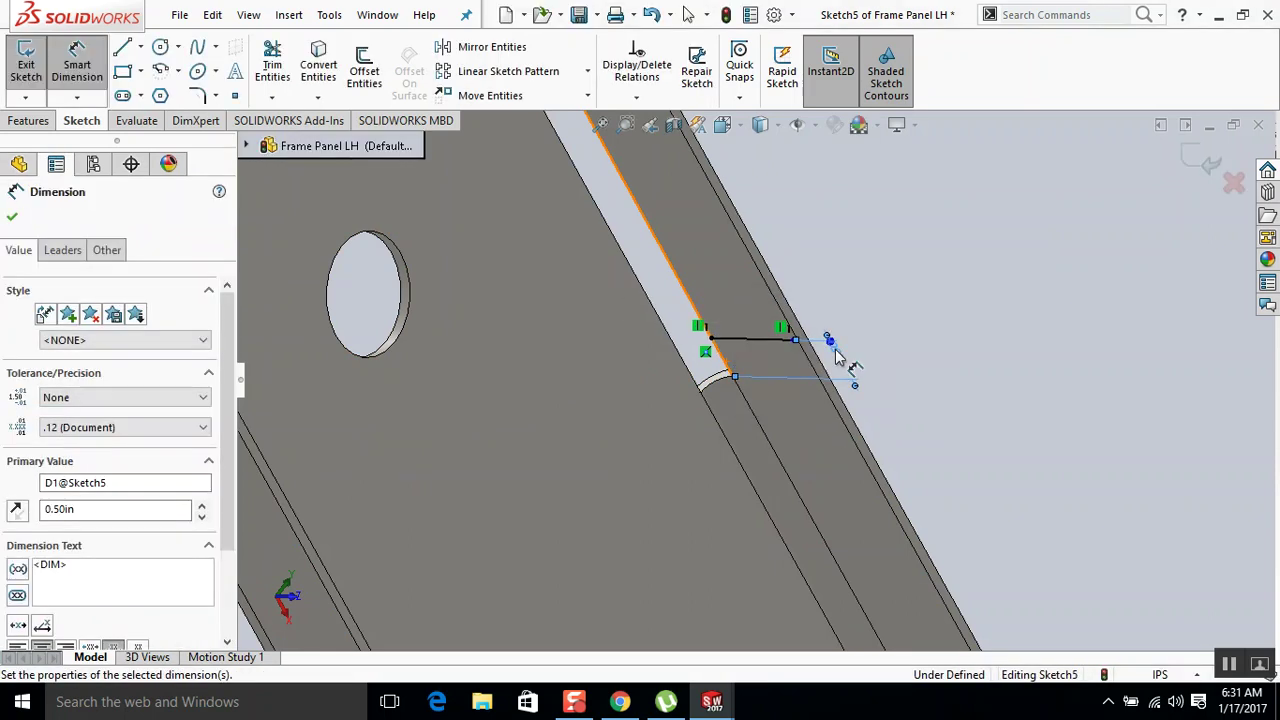
left_click(14, 220)
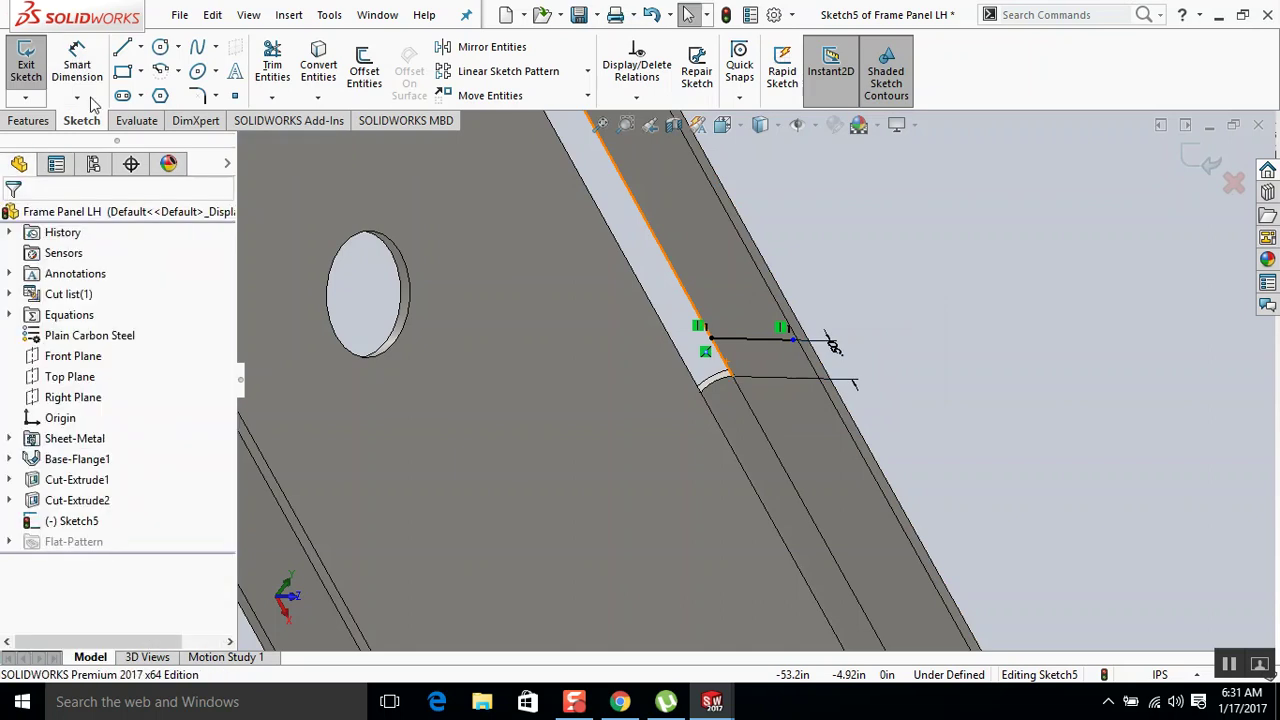
left_click(289, 15)
left_click(289, 15)
left_click(289, 22)
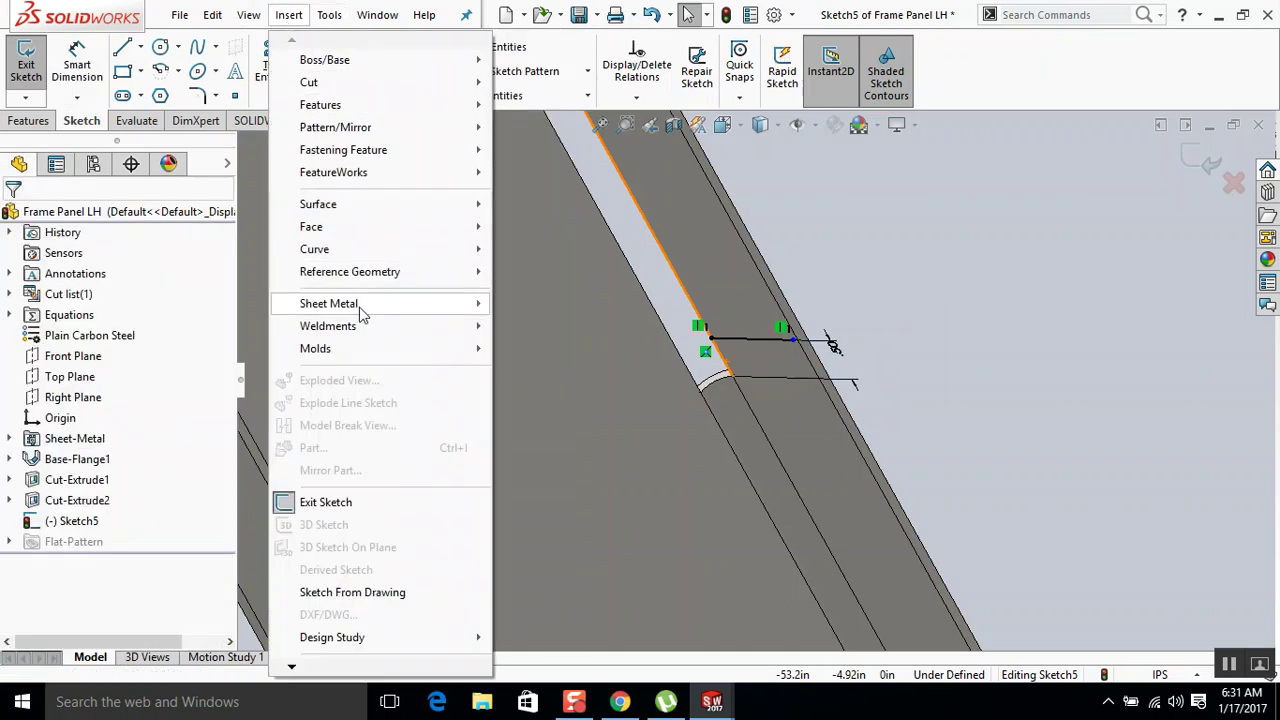
mouse_move(445, 310)
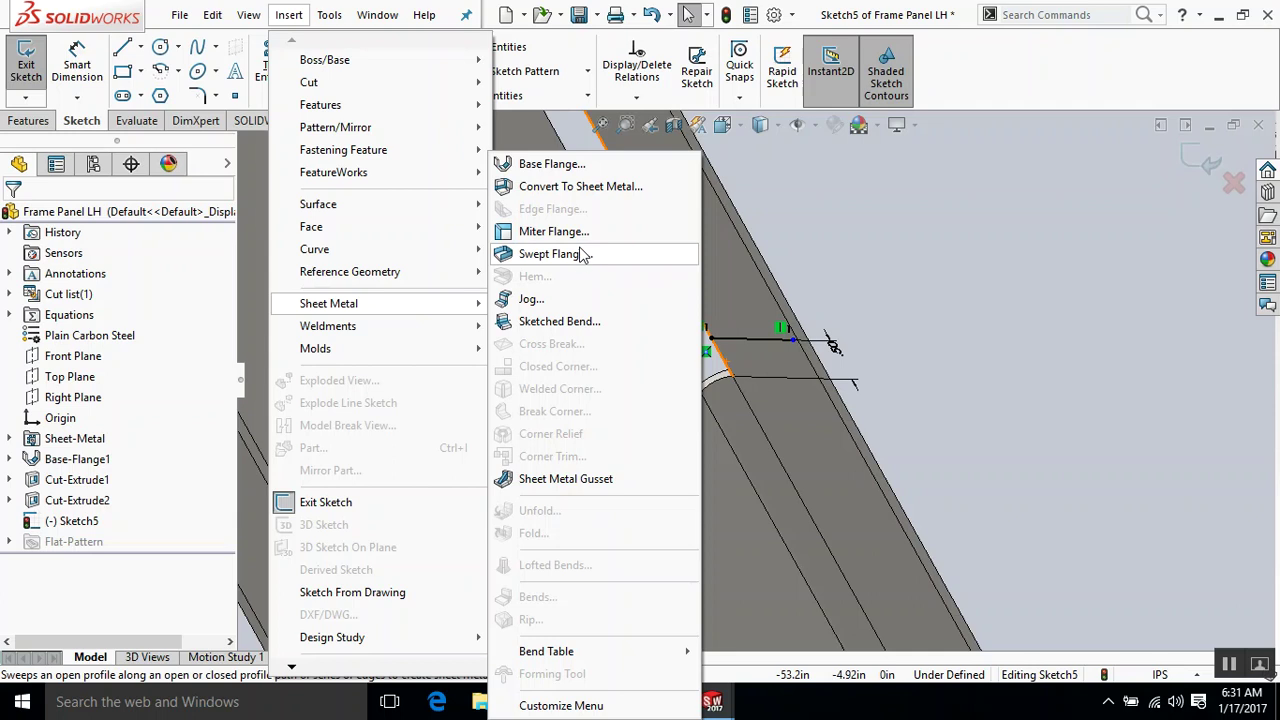
left_click(559, 321)
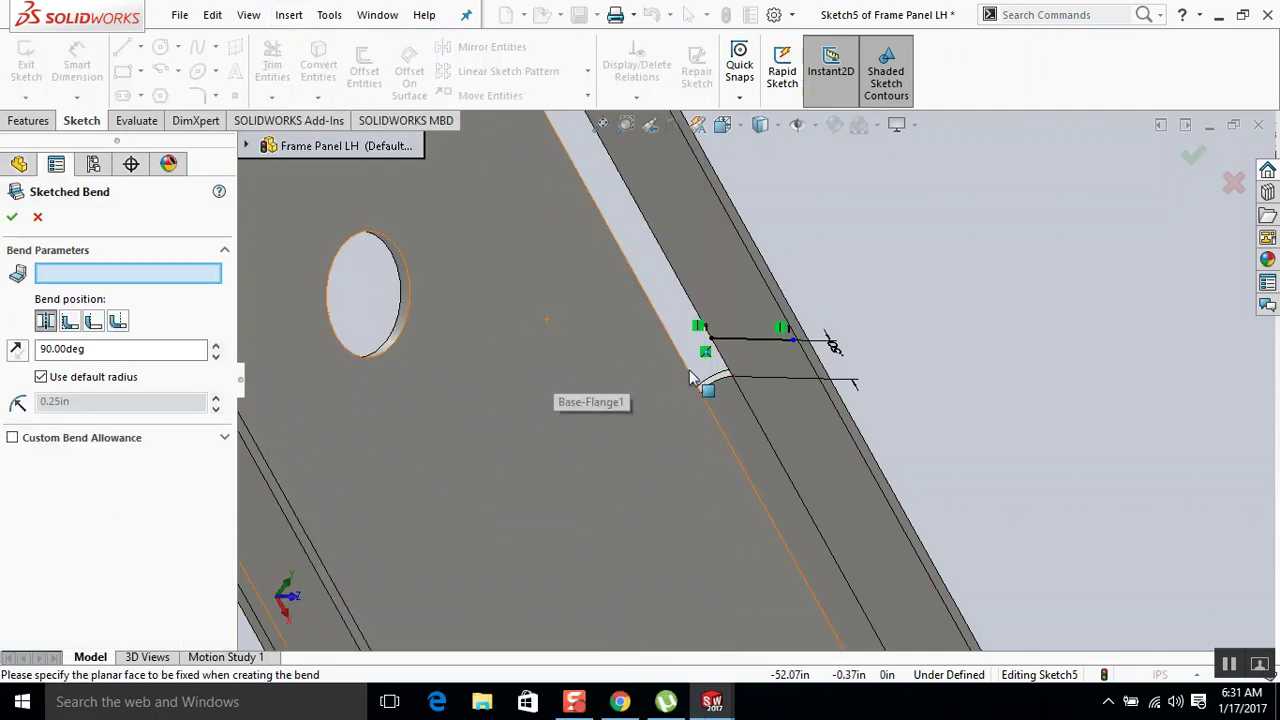
left_click(780, 348)
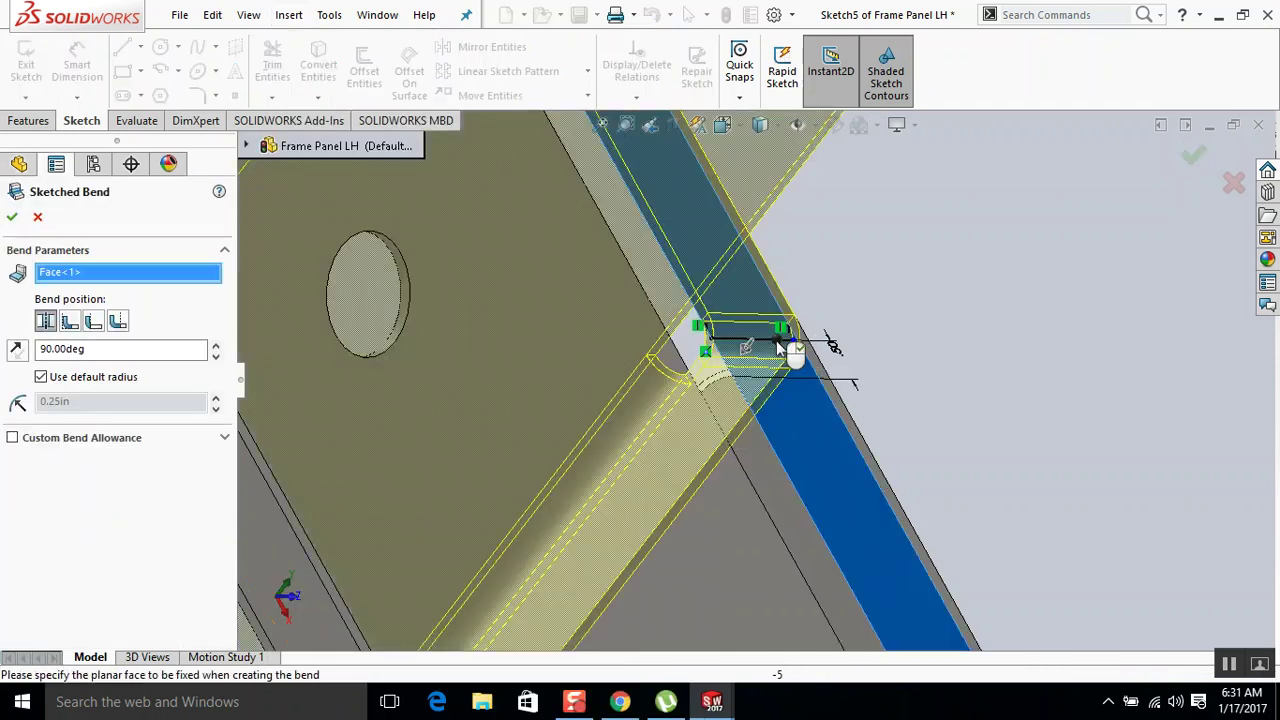
scroll(752, 372, "up", 5)
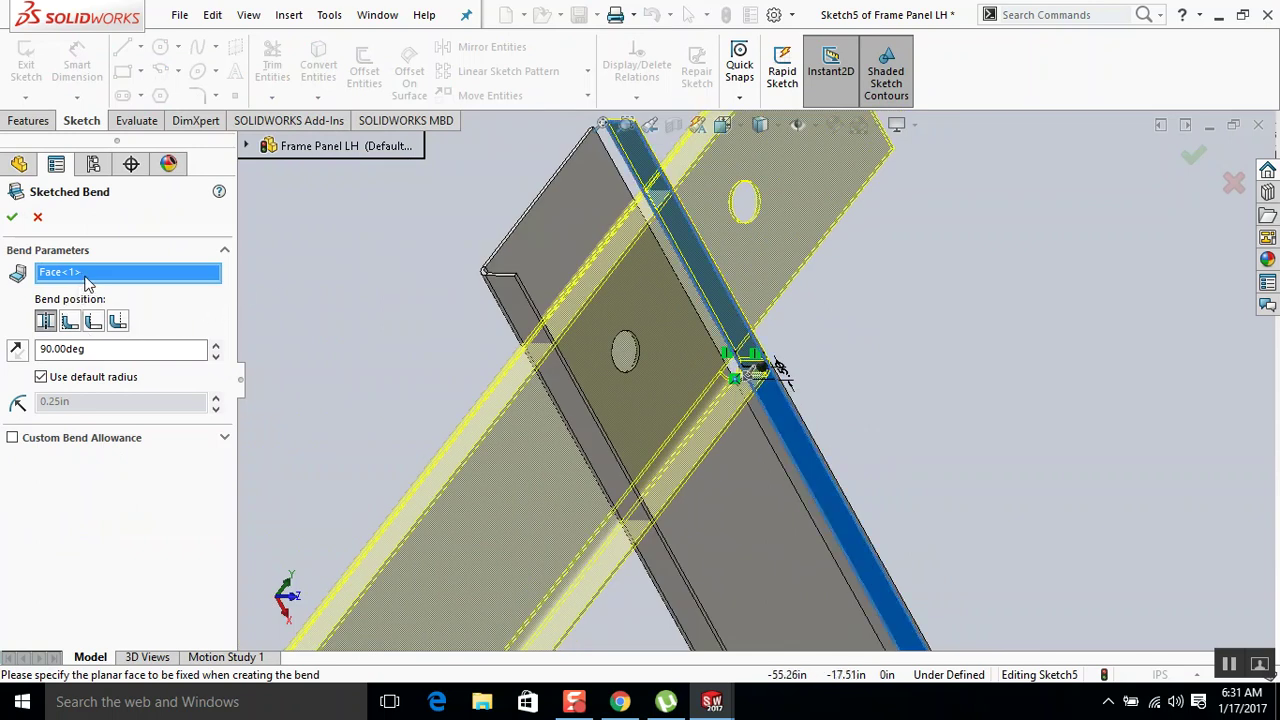
key("Delete")
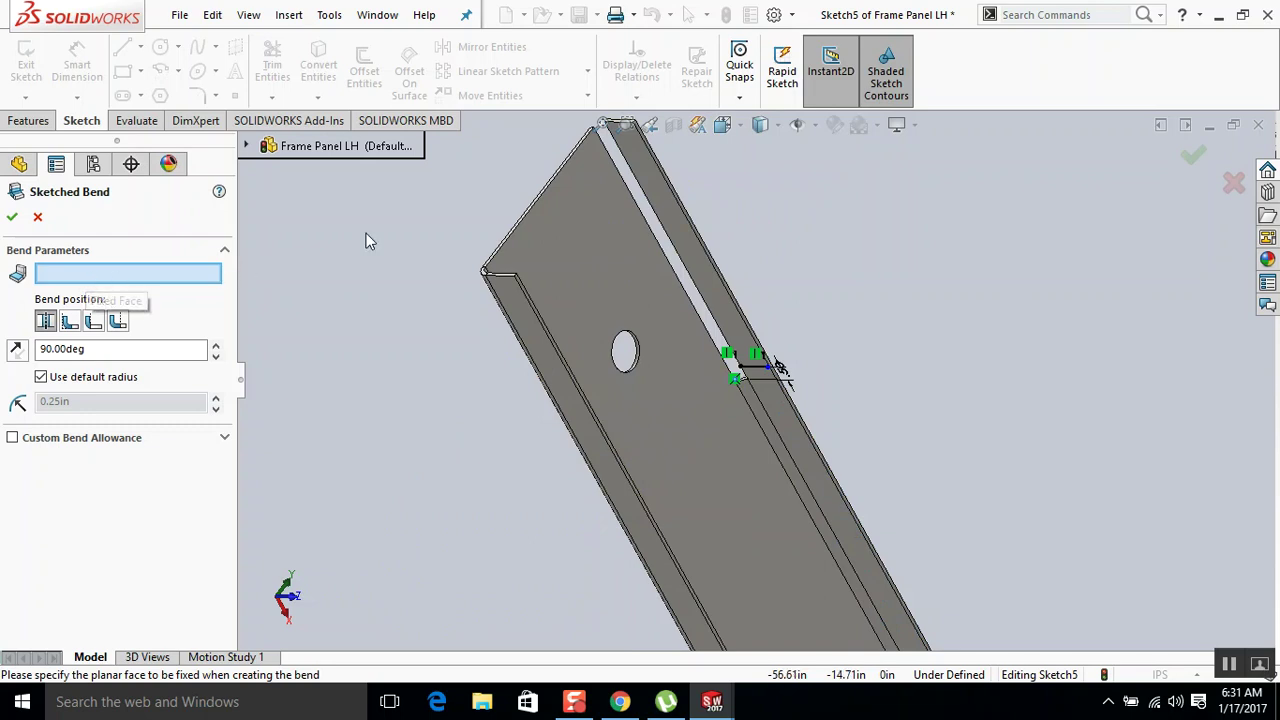
left_click(686, 240)
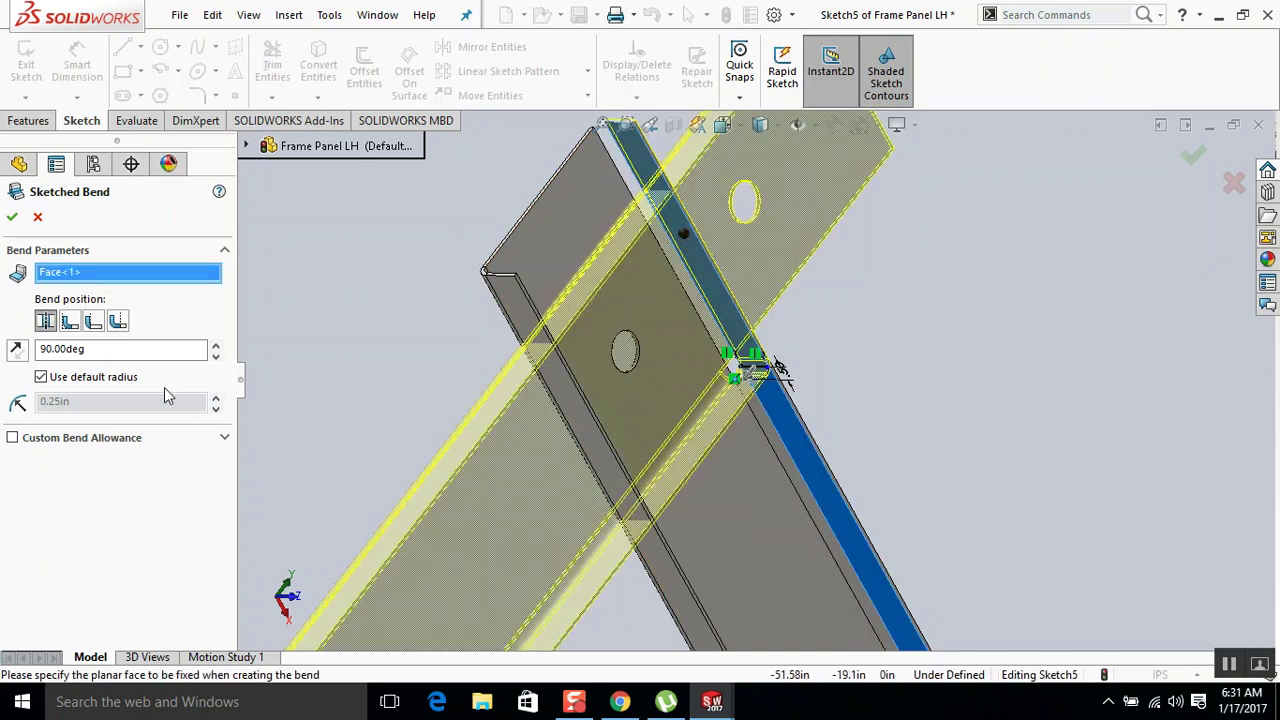
left_click(99, 320)
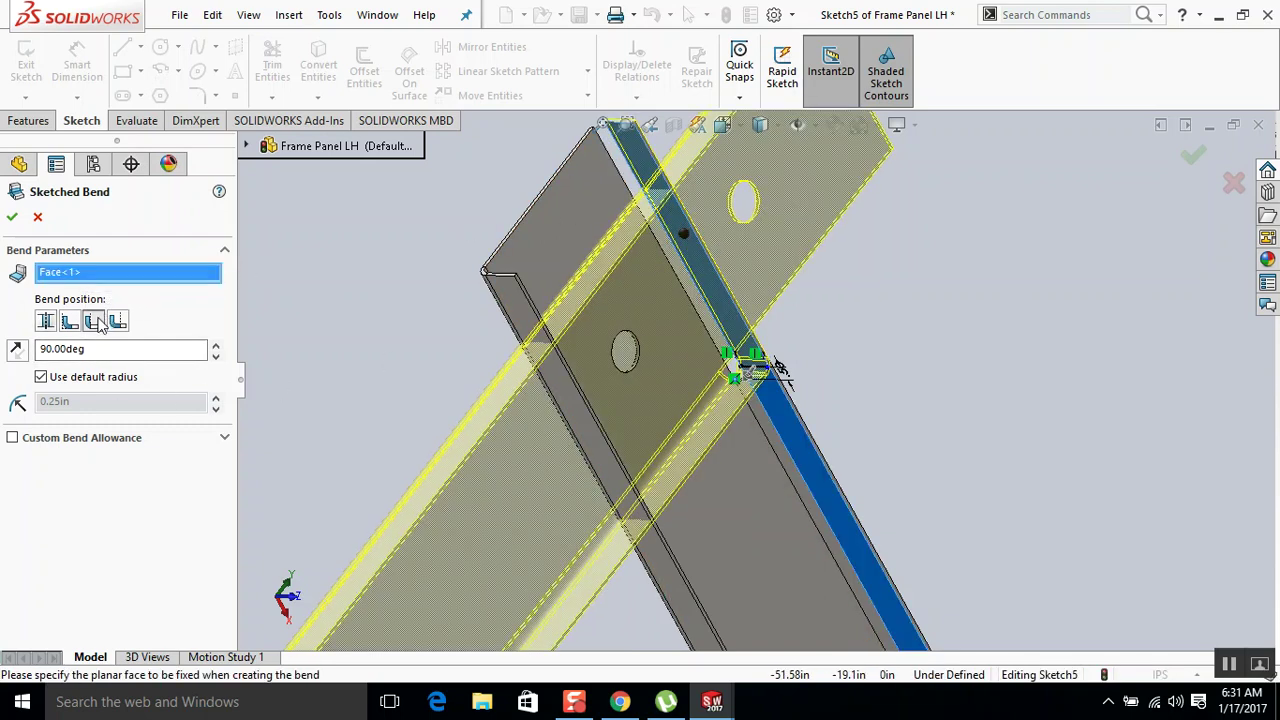
left_click(70, 322)
left_click(38, 218)
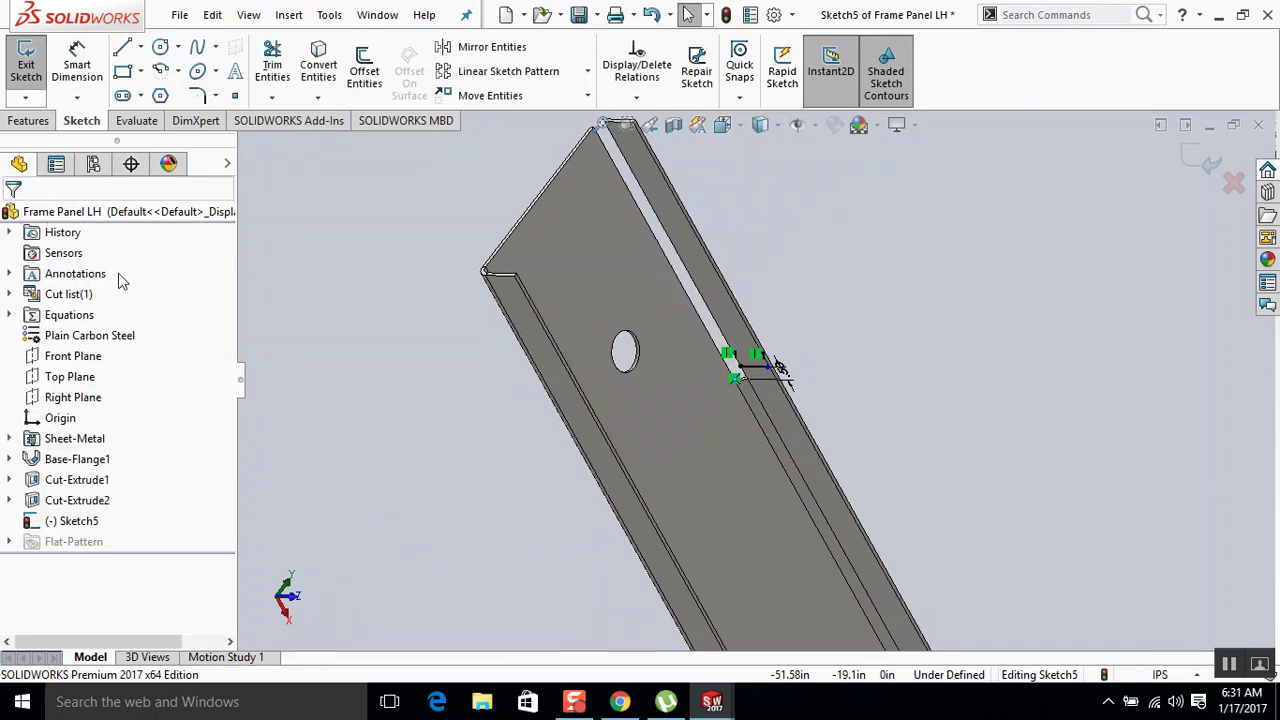
Make the bend line's free endpoint coincident with the flange's outer edge.
mouse_move(326, 326)
middle_mouse_down()
mouse_move(334, 301)
mouse_move(571, 349)
mouse_move(466, 417)
mouse_move(617, 390)
middle_mouse_up()
scroll(617, 390, "down", 2)
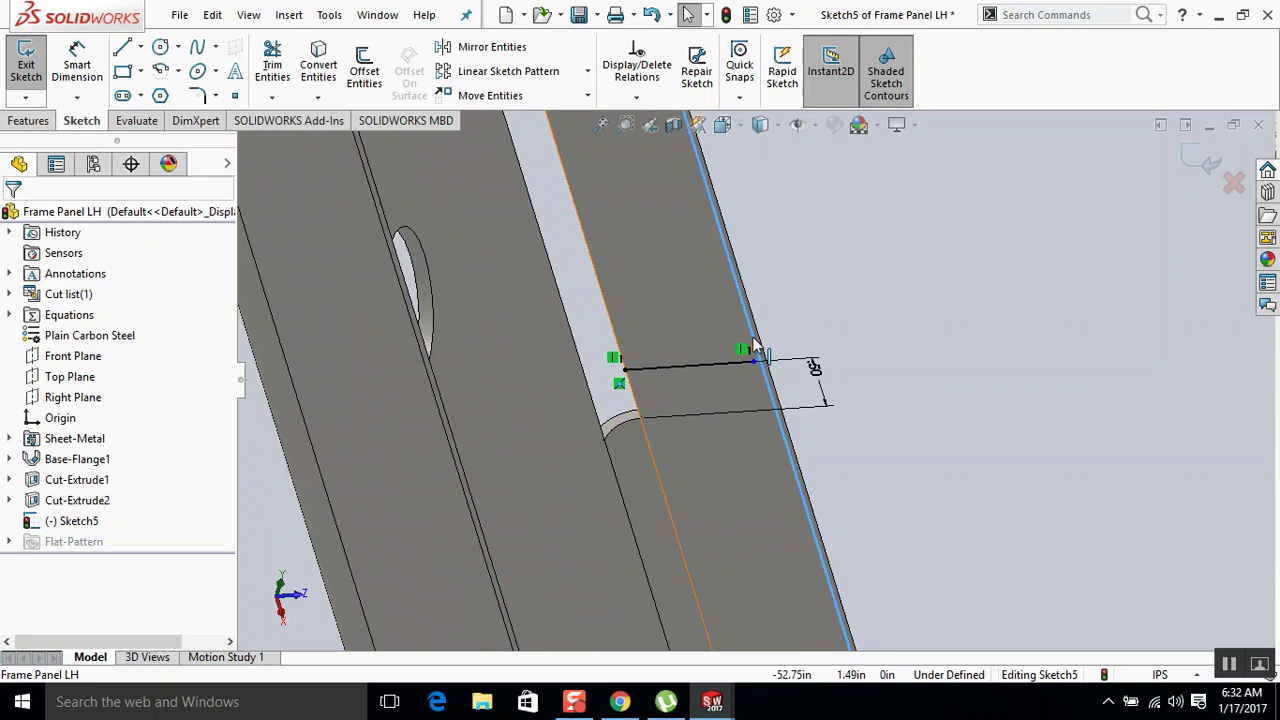
scroll(745, 355, "down", 2)
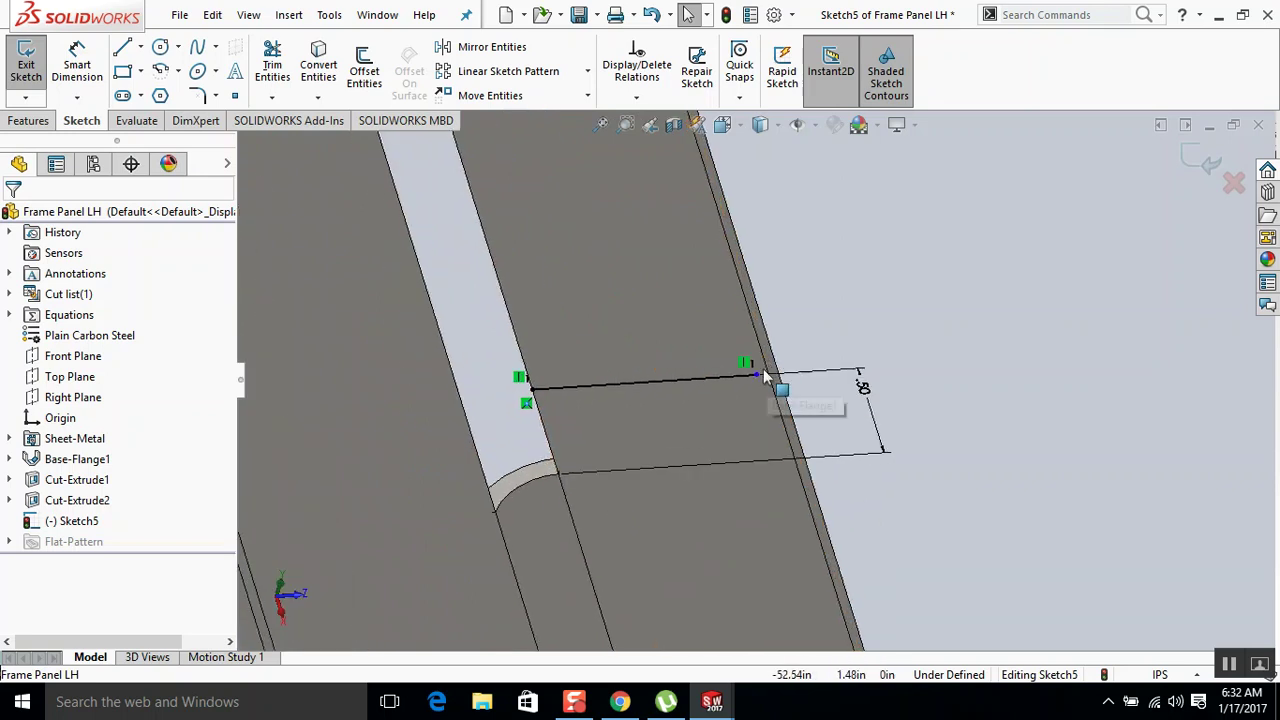
left_click(757, 376)
left_click(770, 374, "ctrl")
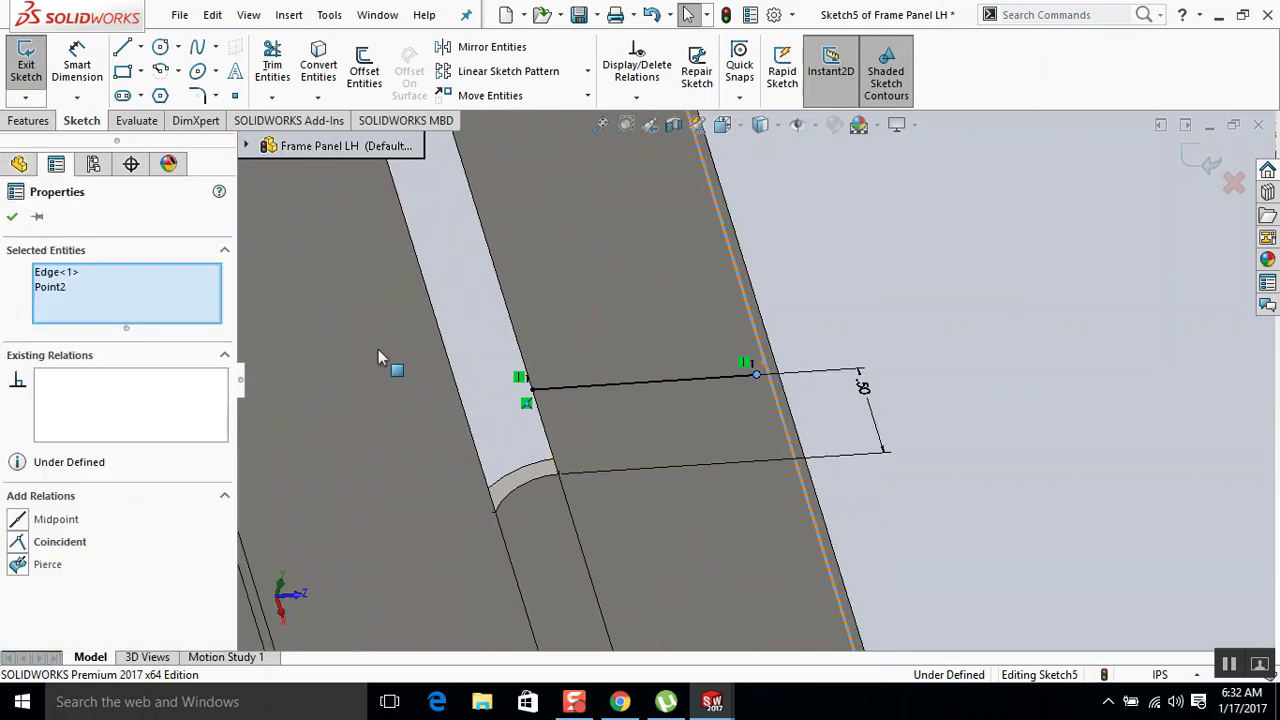
left_click(32, 541)
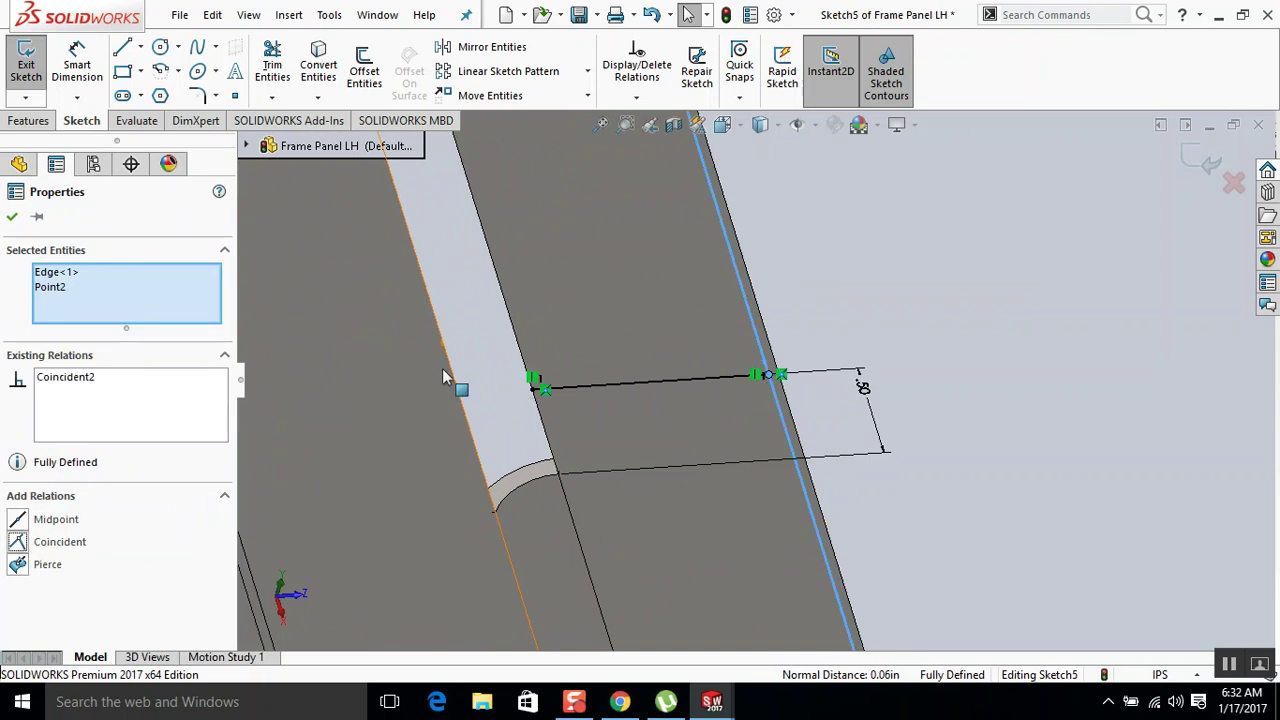
middle_click_drag(374, 401, 469, 350)
key("Escape")
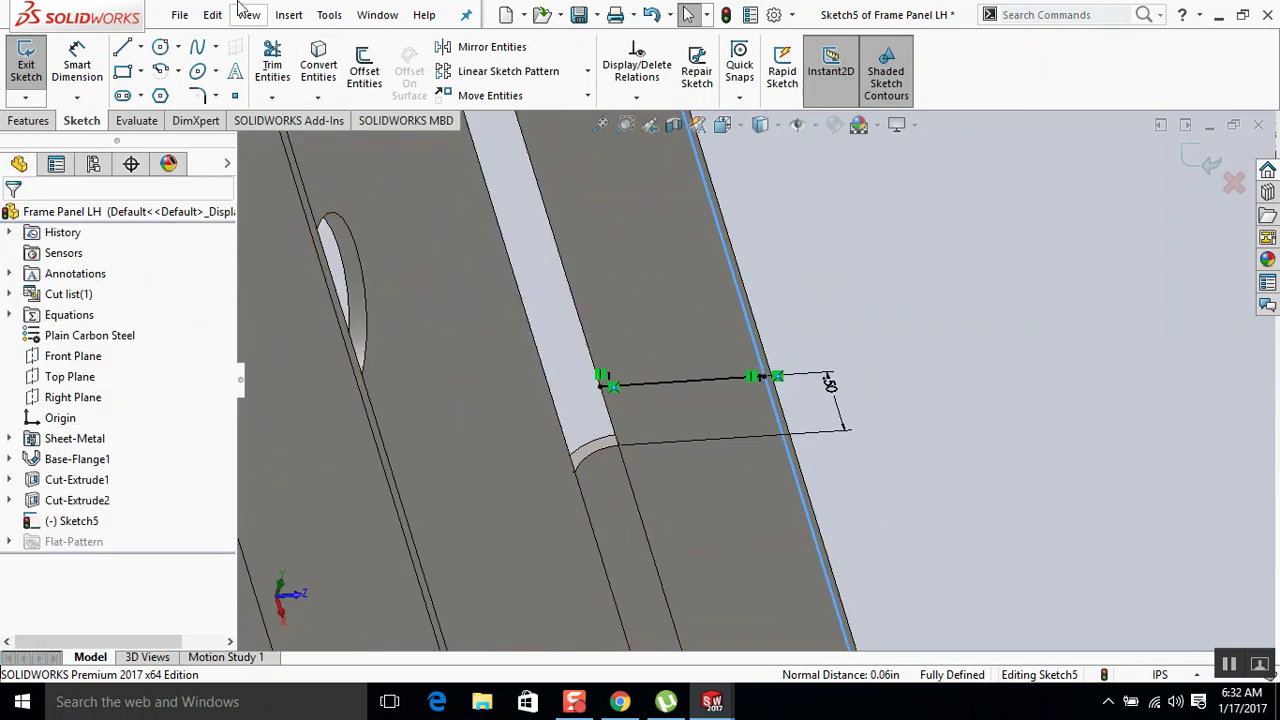
Start a sketched bend along the line, fixing the flange face on the uncut side of the line.
left_click(289, 14)
mouse_move(346, 305)
left_click(541, 323)
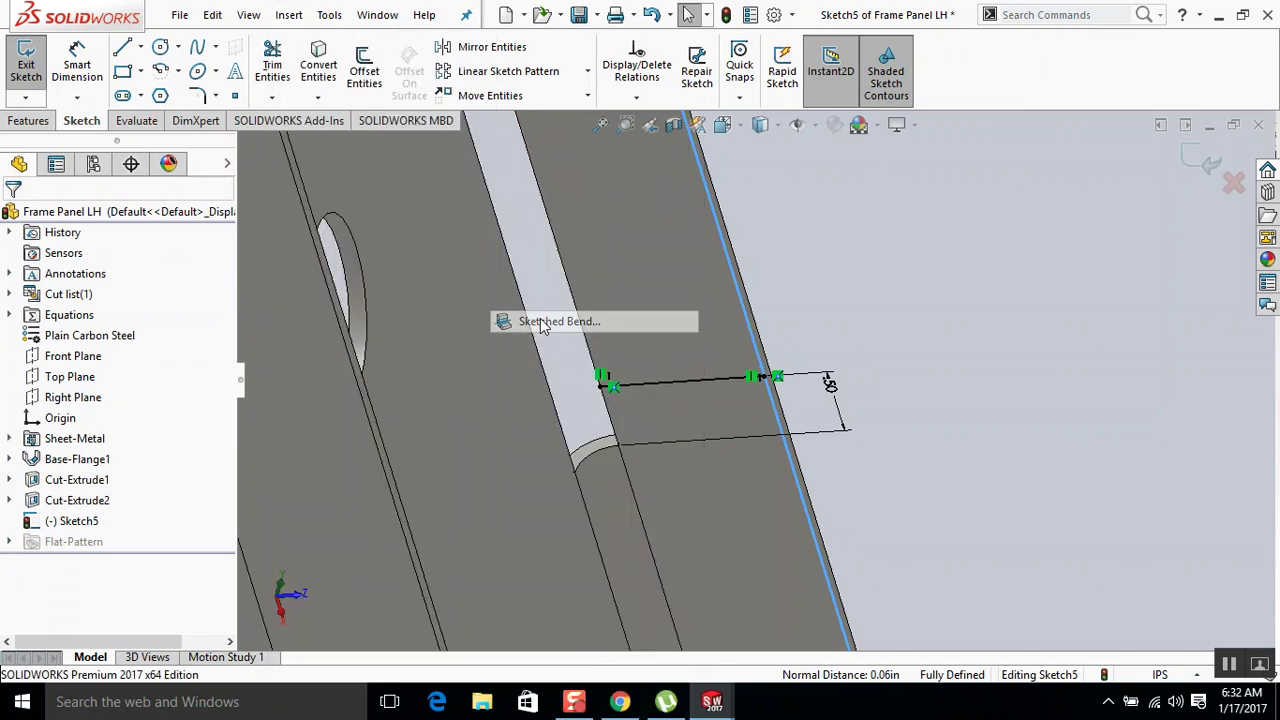
left_click(698, 386)
scroll(698, 386, "up", 5)
middle_click_drag(698, 386, 639, 398)
scroll(628, 398, "down", 3)
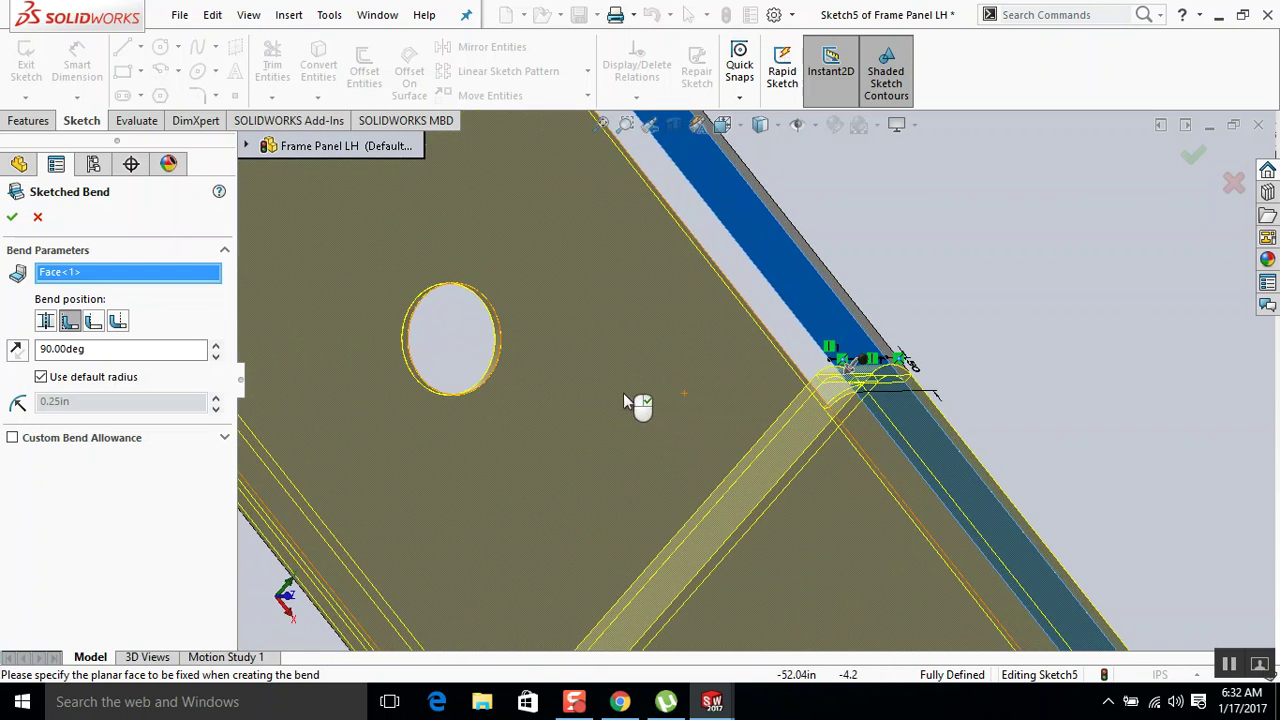
scroll(634, 405, "up", 5)
Set the bend angle to 12 degrees with the default radius and create the sketched bend.
double_click(97, 348)
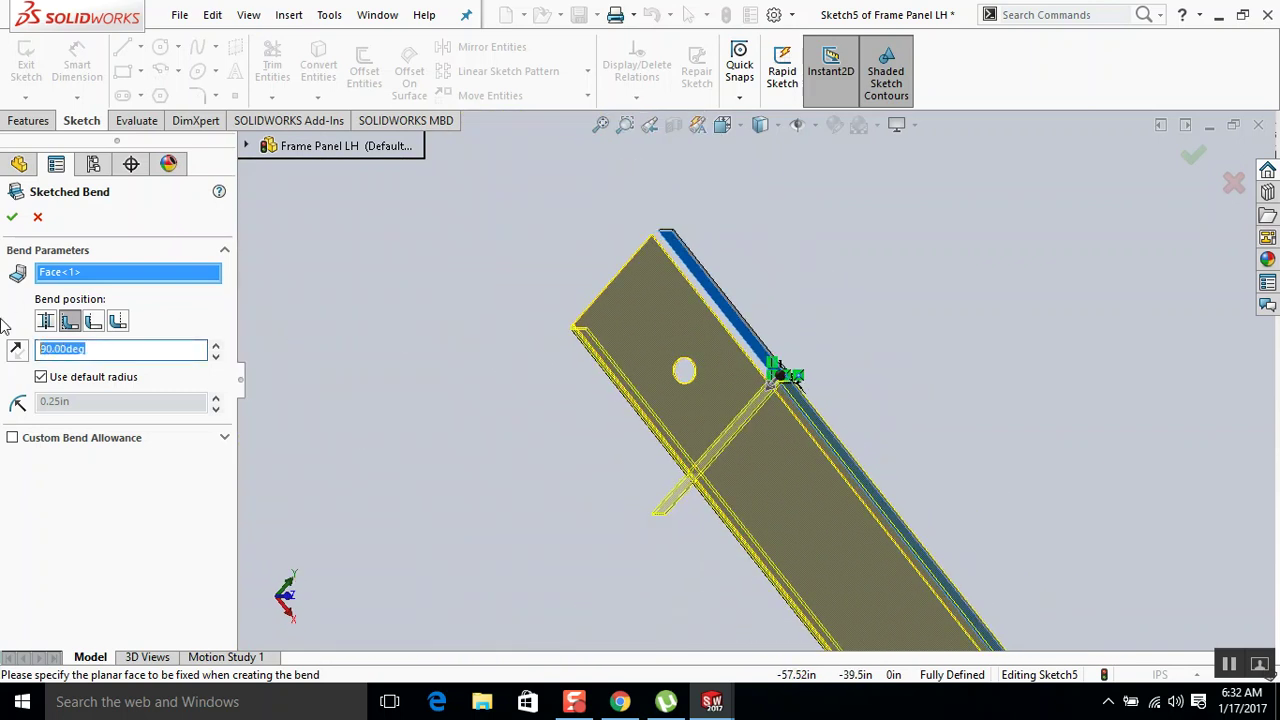
type("12")
key("Return")
middle_click_drag(575, 315, 525, 329)
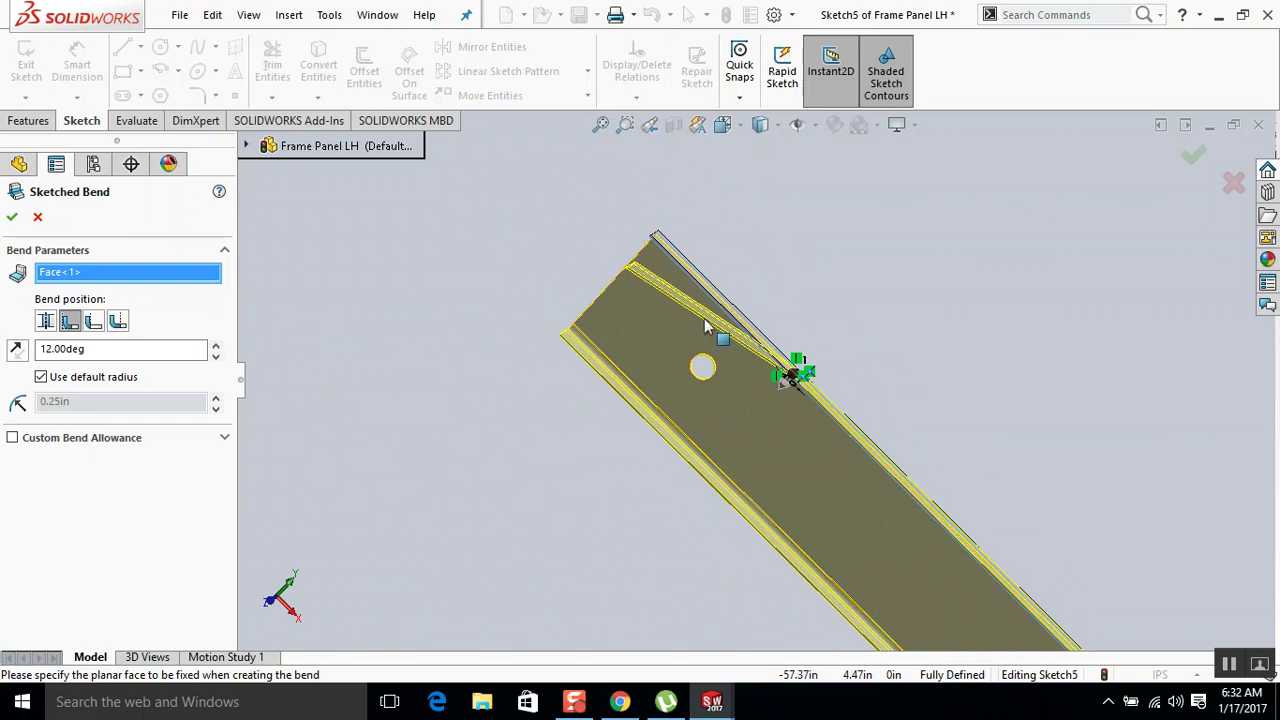
scroll(700, 322, "down", 3)
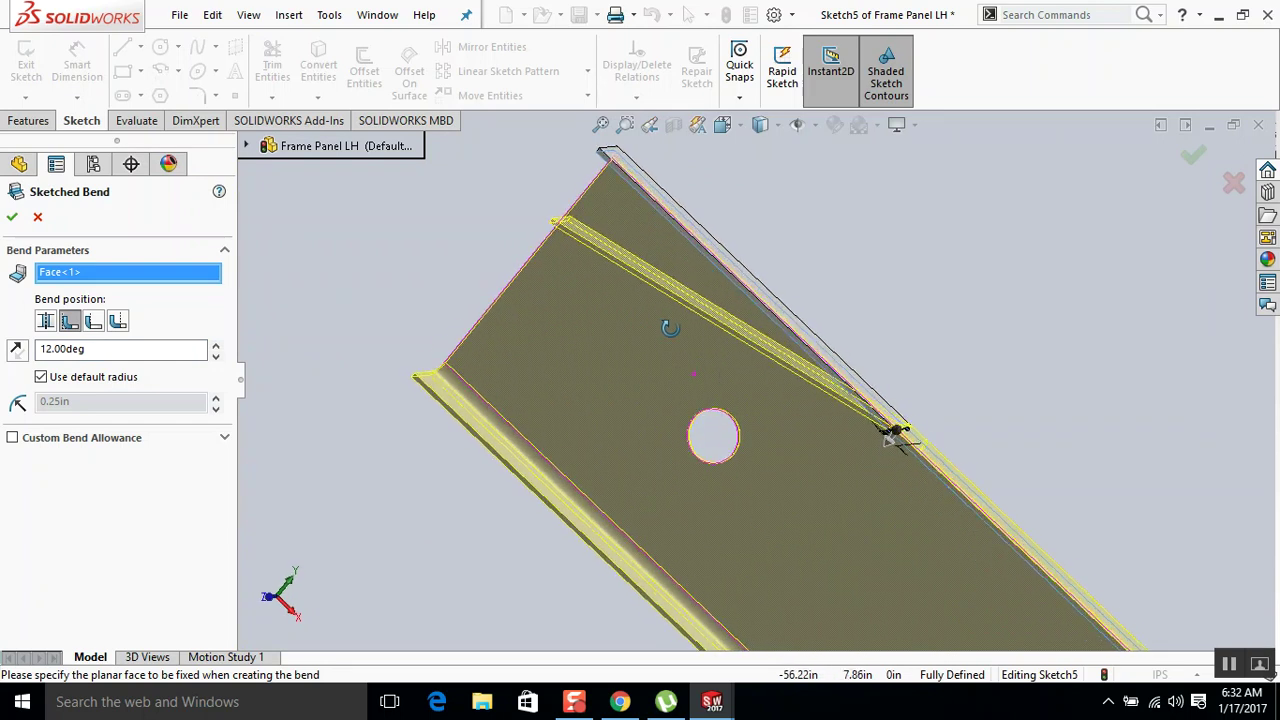
left_click(12, 218)
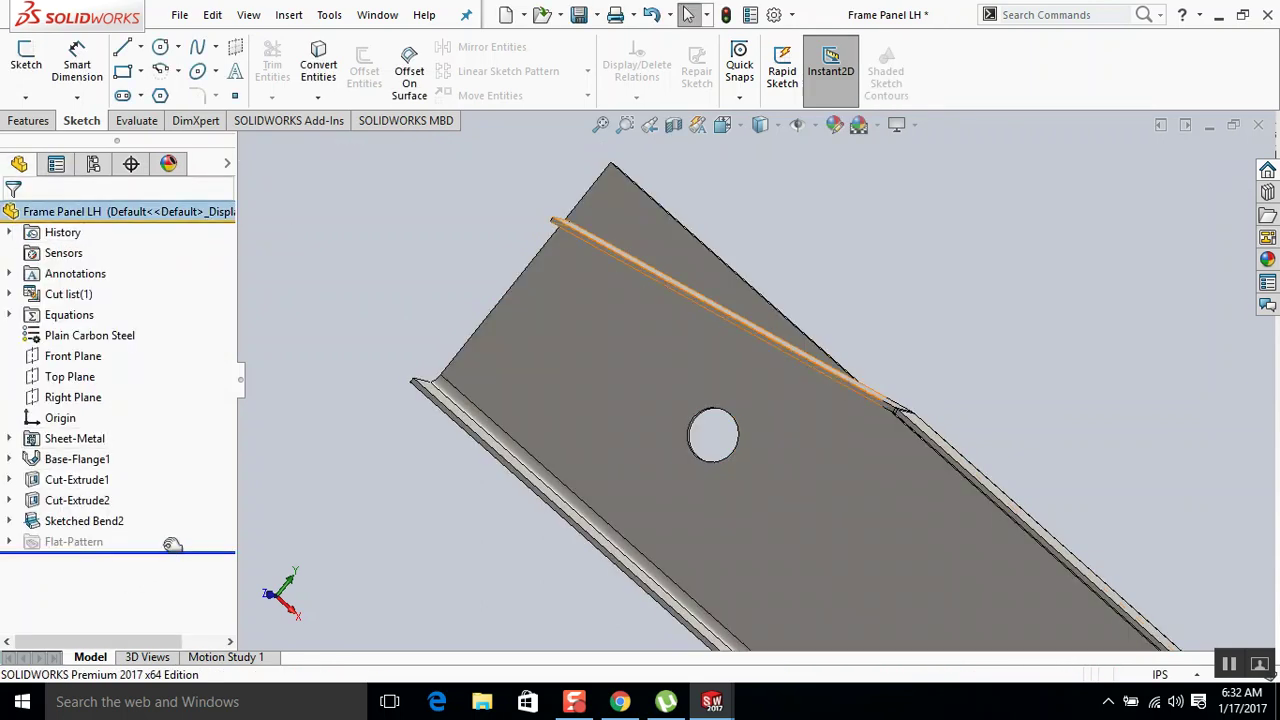
Roll the model back to before the sketched bend and open the flange slot cut's sketch for editing, viewed face-on.
left_click_drag(177, 521, 110, 508)
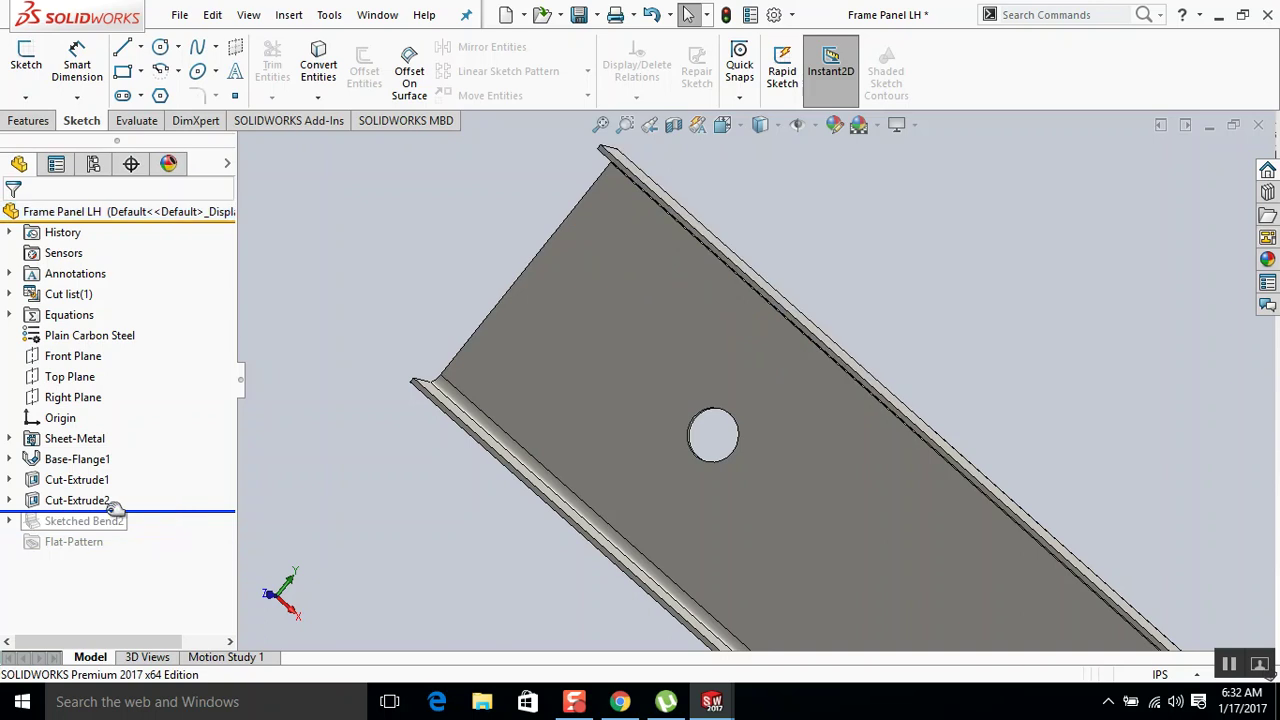
left_click(97, 505)
right_click(97, 512)
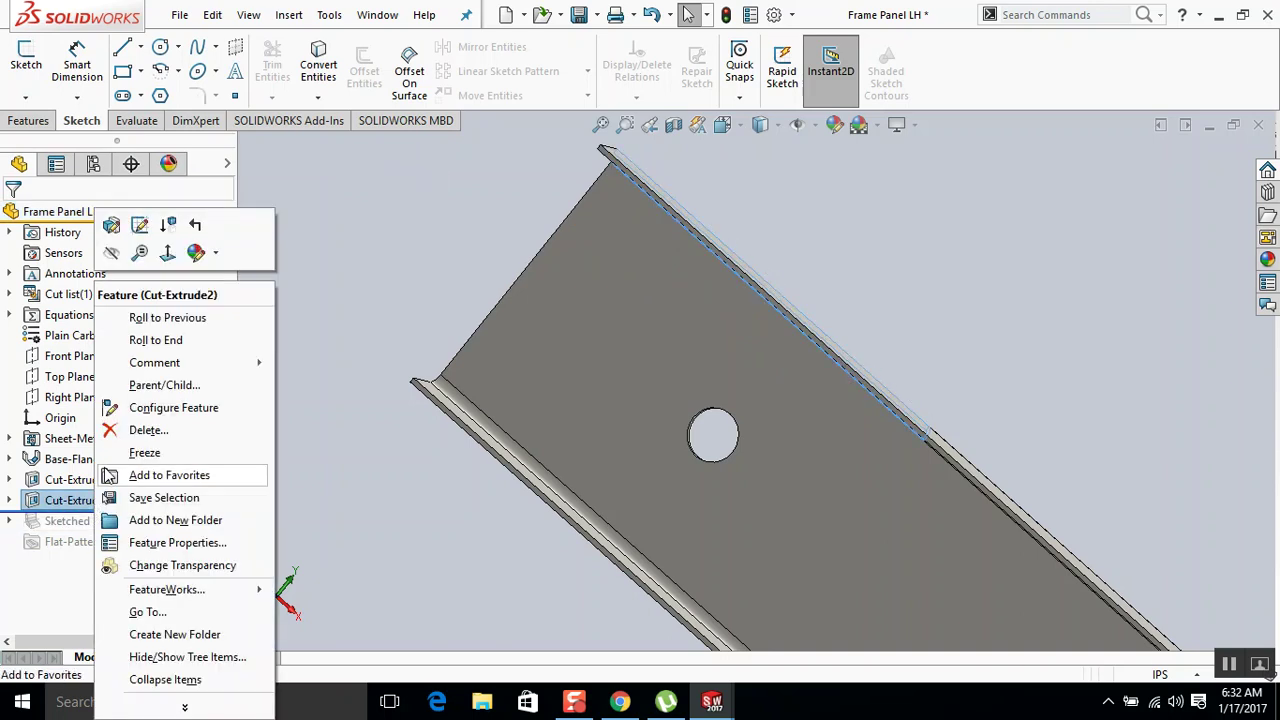
left_click(137, 229)
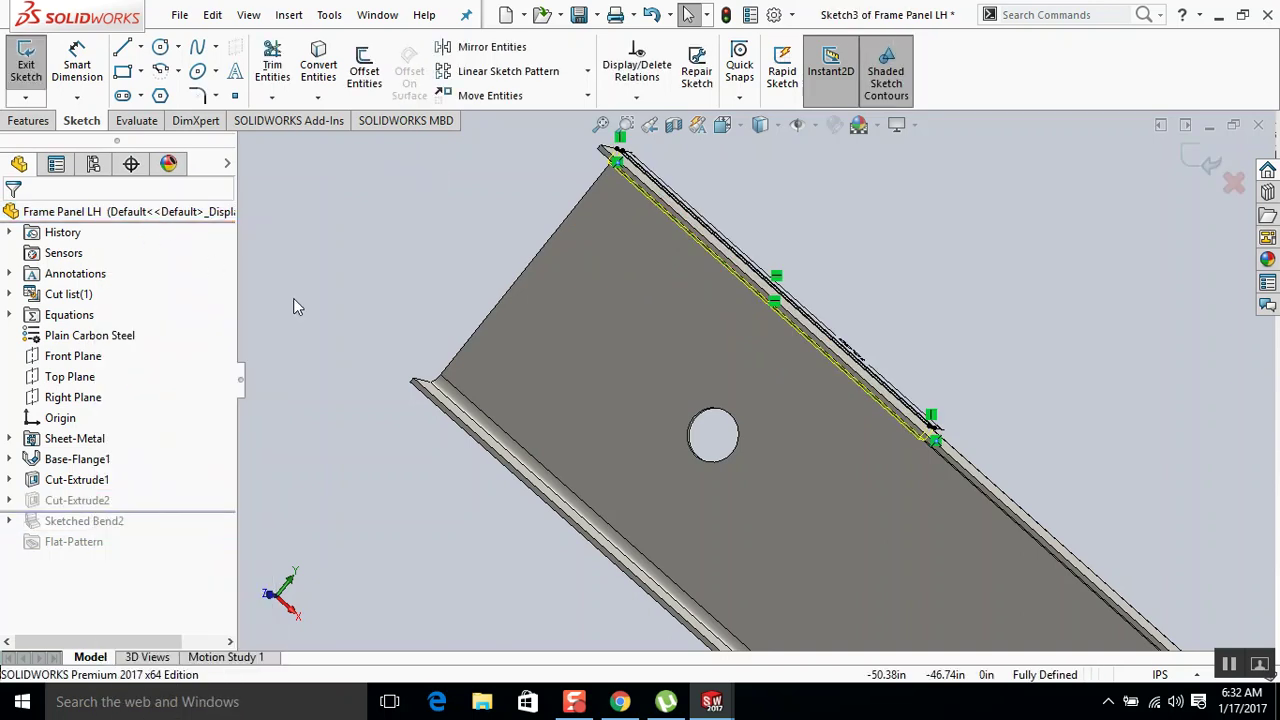
key("ctrl+8")
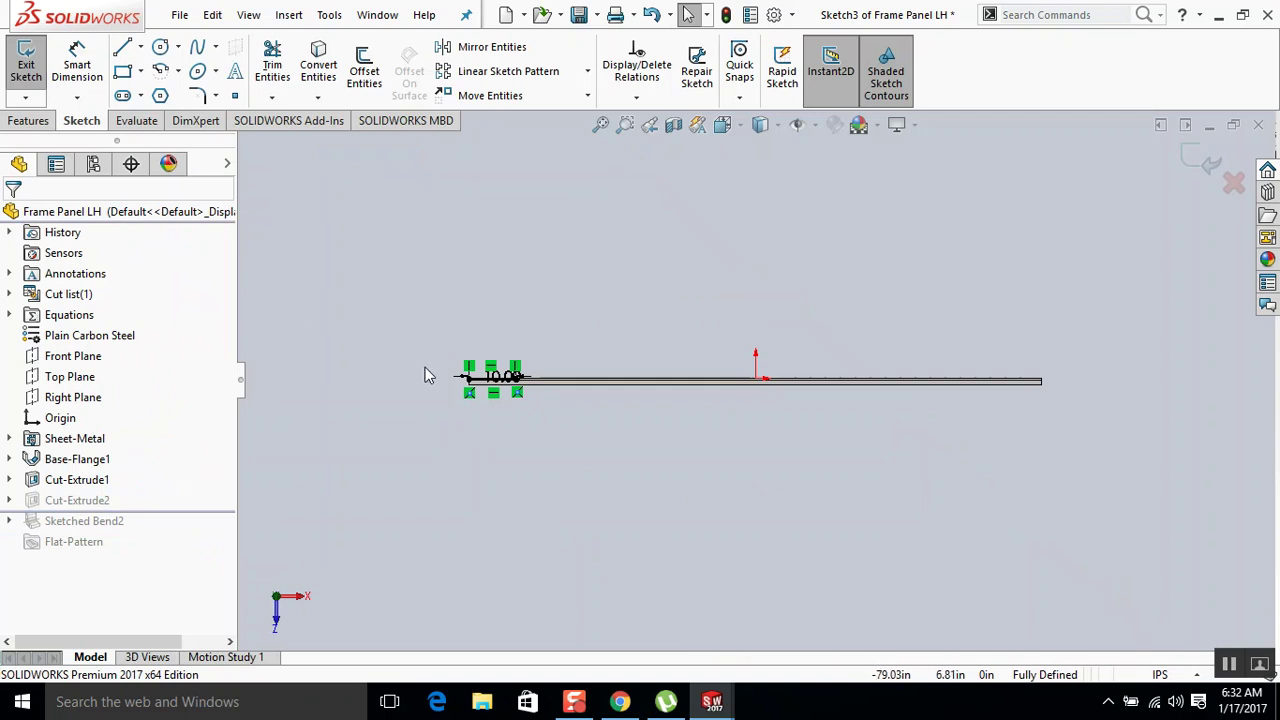
scroll(450, 385, "up", 6)
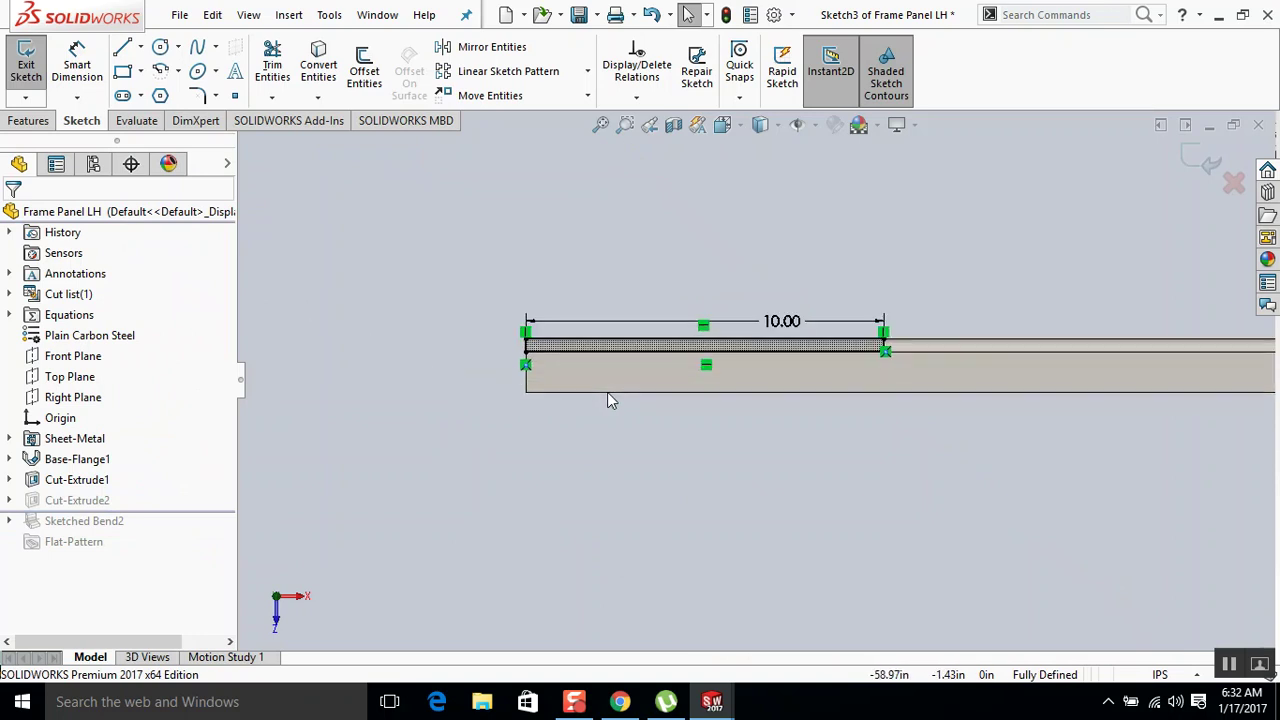
Sketch three connected lines from the slot rectangle around the flange's end, enclosing a piece about 3.06 in long out to its outer edge.
key("l")
scroll(609, 400, "up", 2)
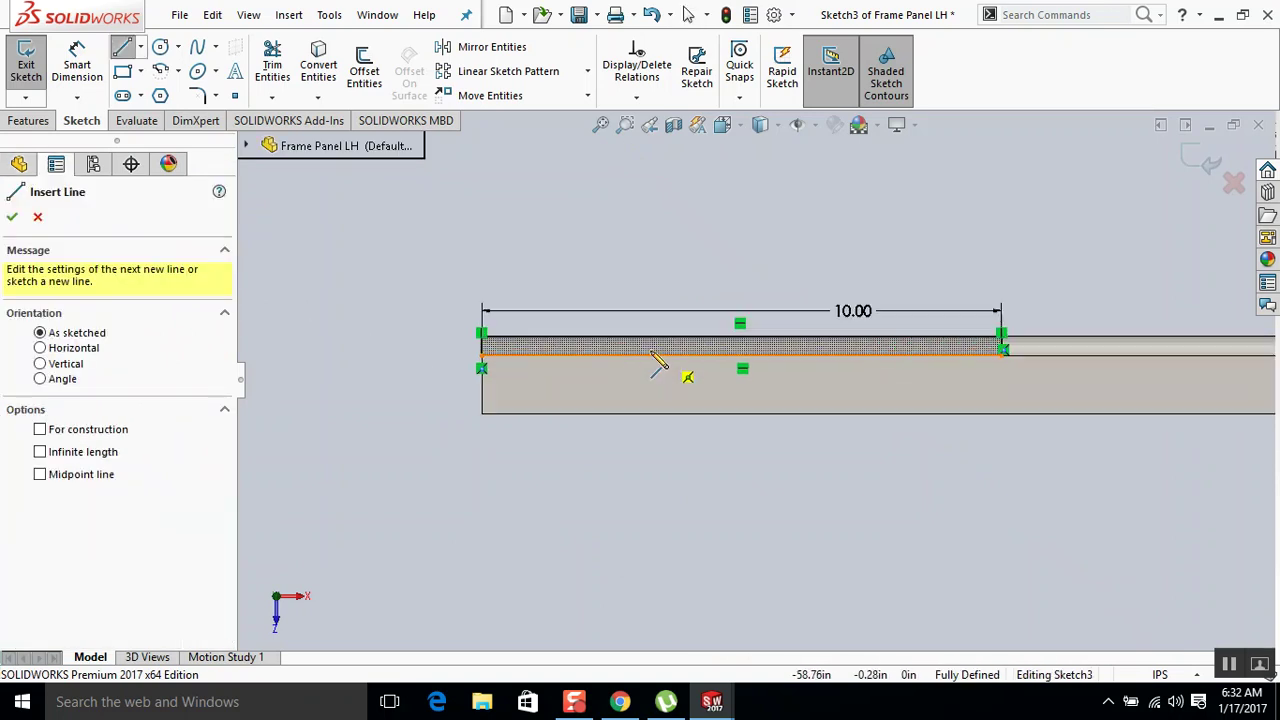
left_click(482, 368)
left_click(482, 413)
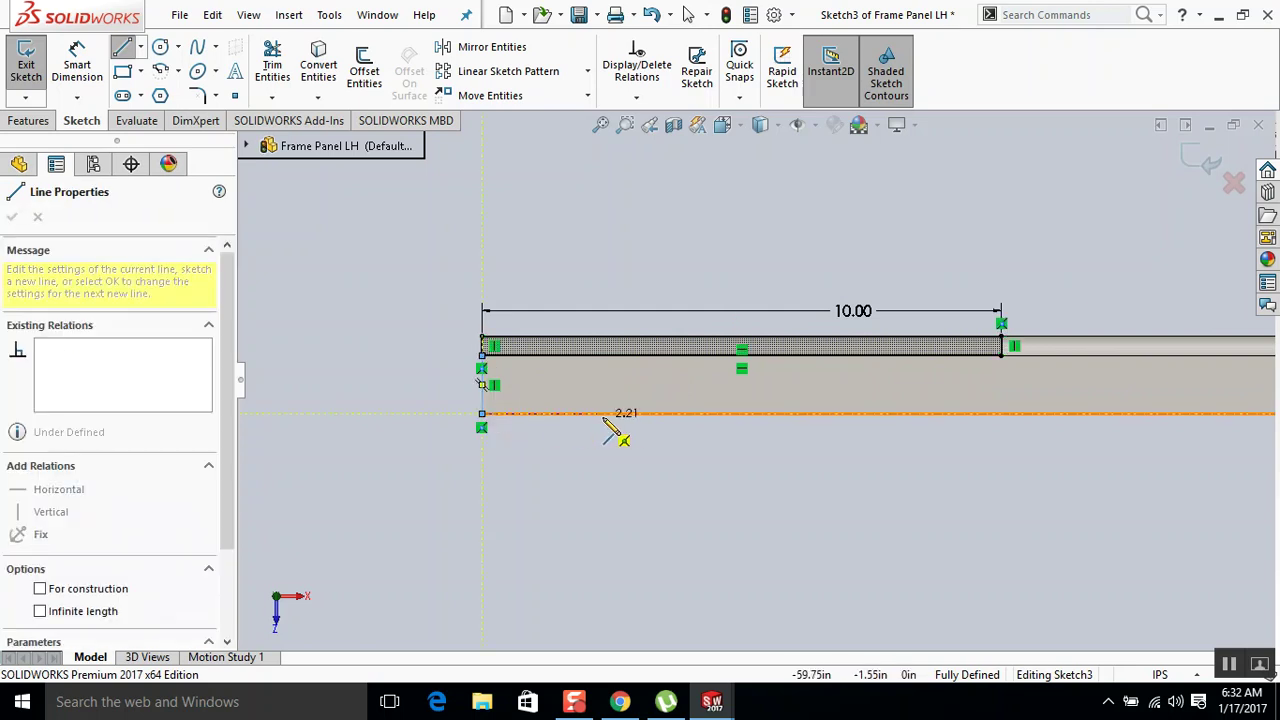
left_click(641, 413)
left_click(641, 358)
key("Escape")
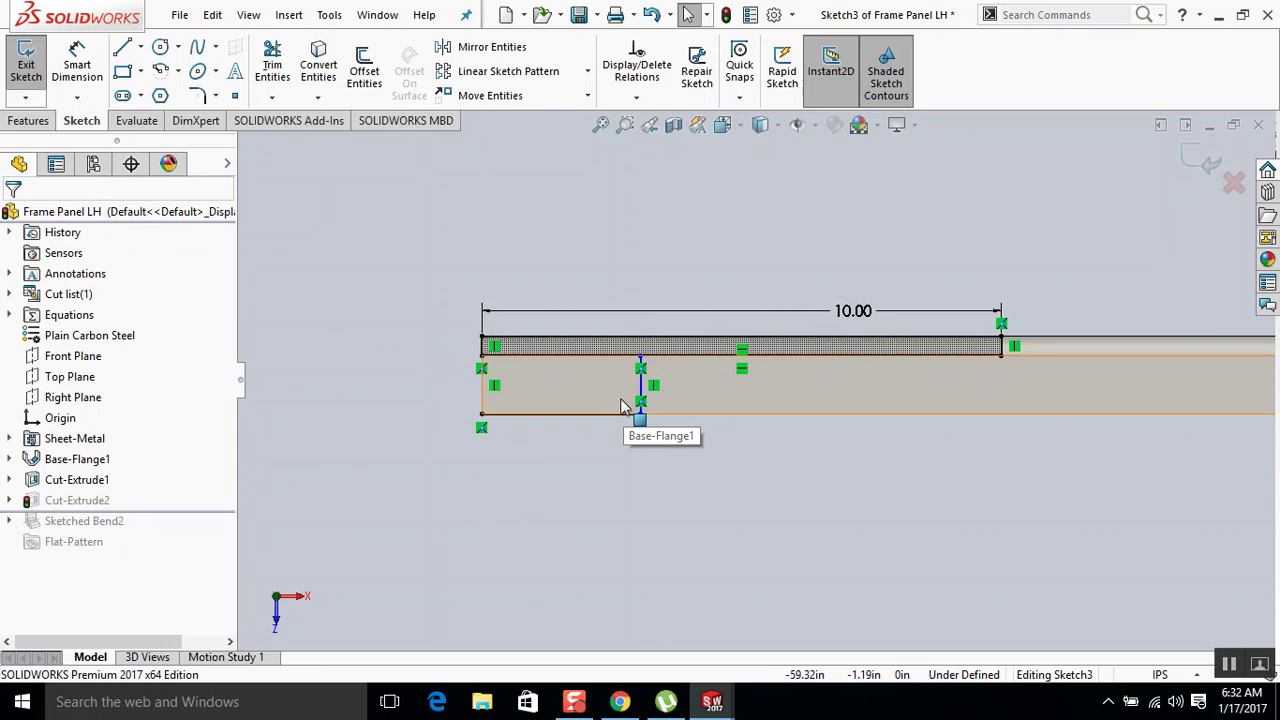
Dimension the outer line of the flange's end piece and set its length to 6.5 in.
left_click(589, 416)
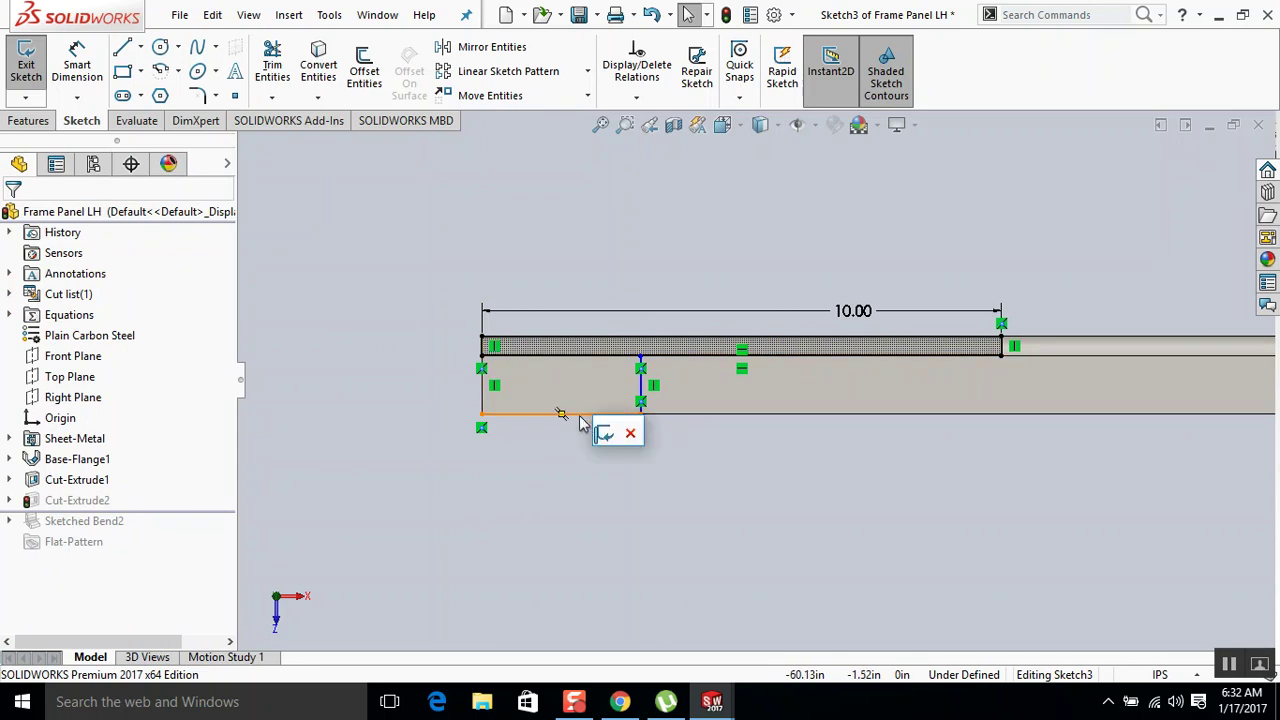
key("d")
left_click(578, 415)
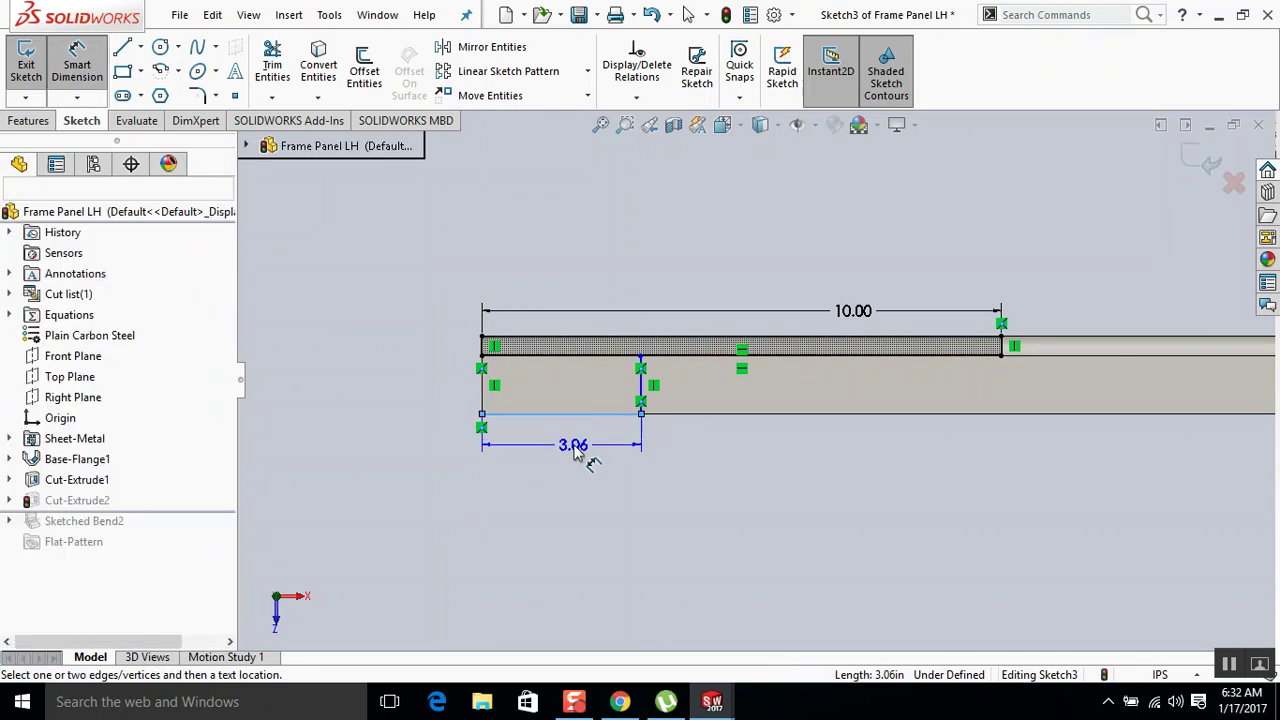
left_click(588, 455)
type("6")
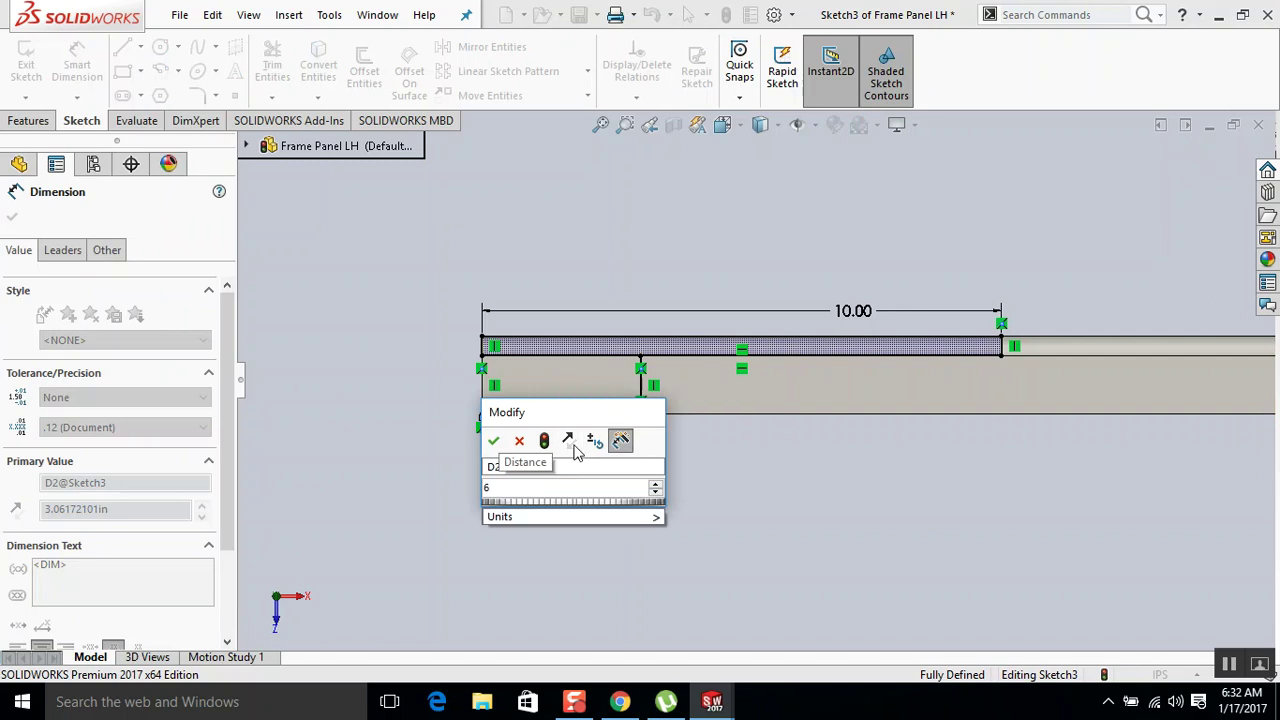
type(".5")
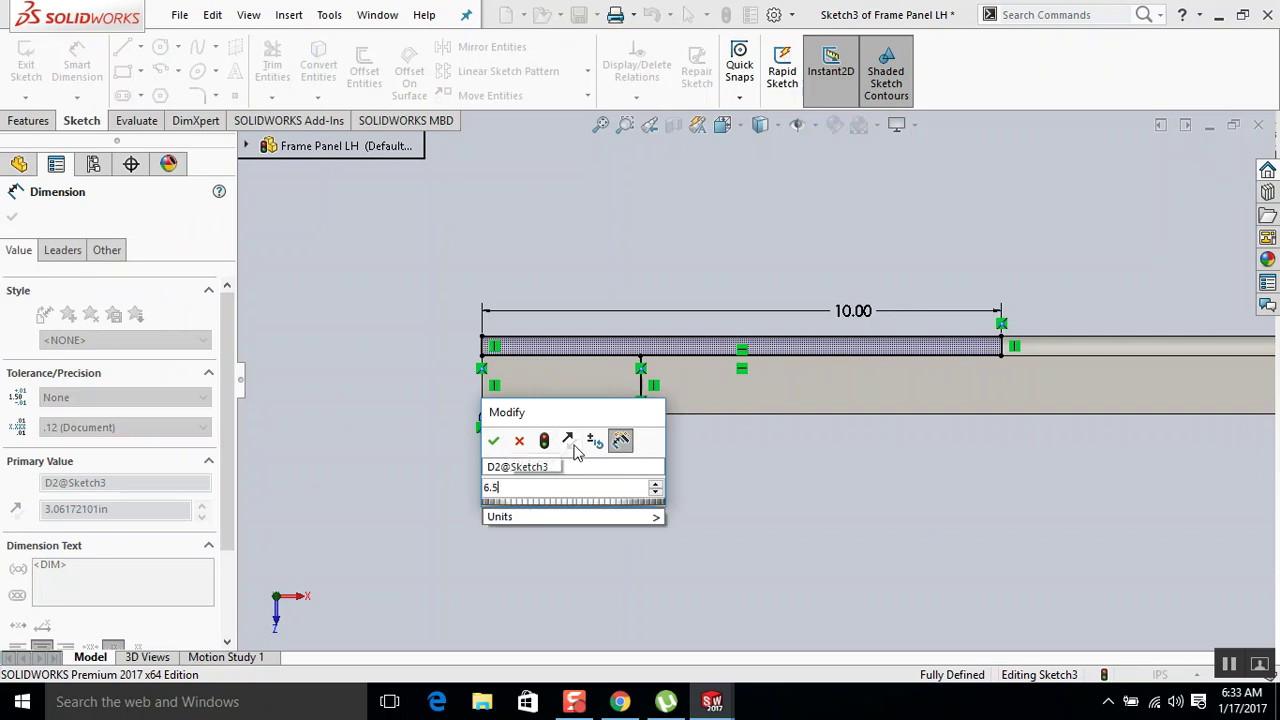
key("Return")
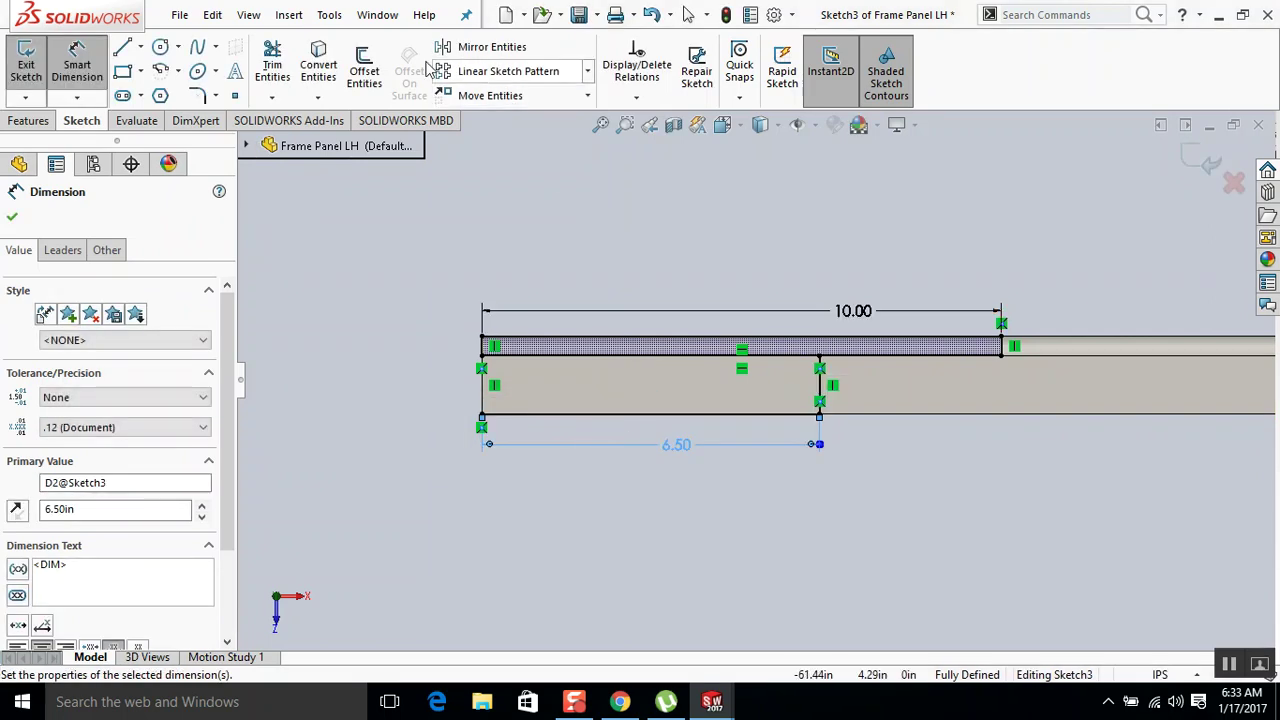
Find the sketch Trim command in the keyboard customization and assign it the shortcut T.
left_click(330, 15)
left_click(405, 577)
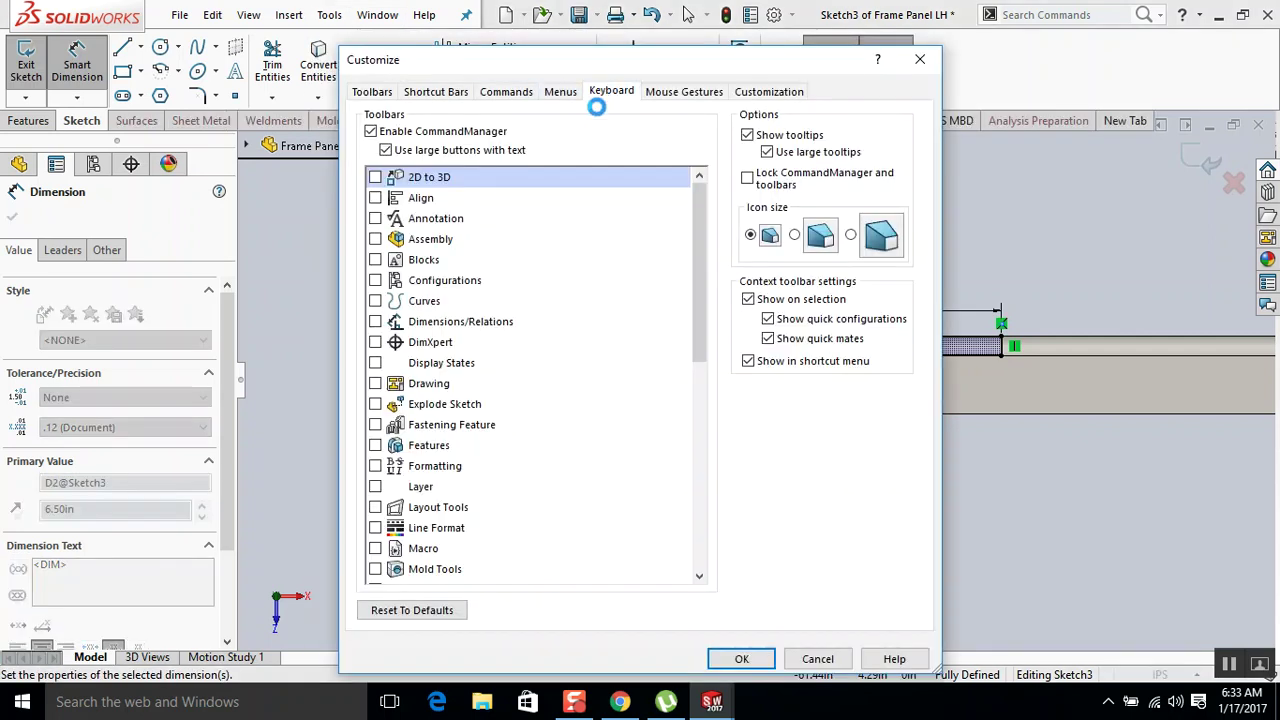
left_click(611, 91)
left_click(567, 171)
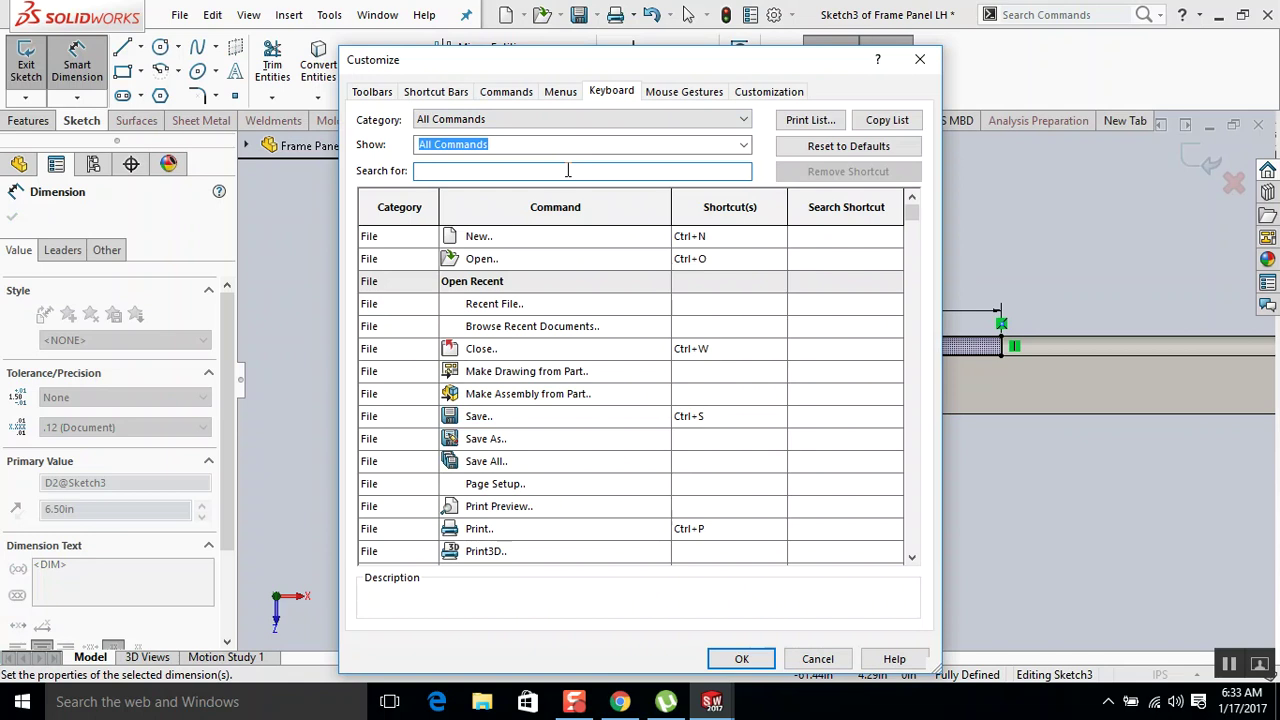
type("trim")
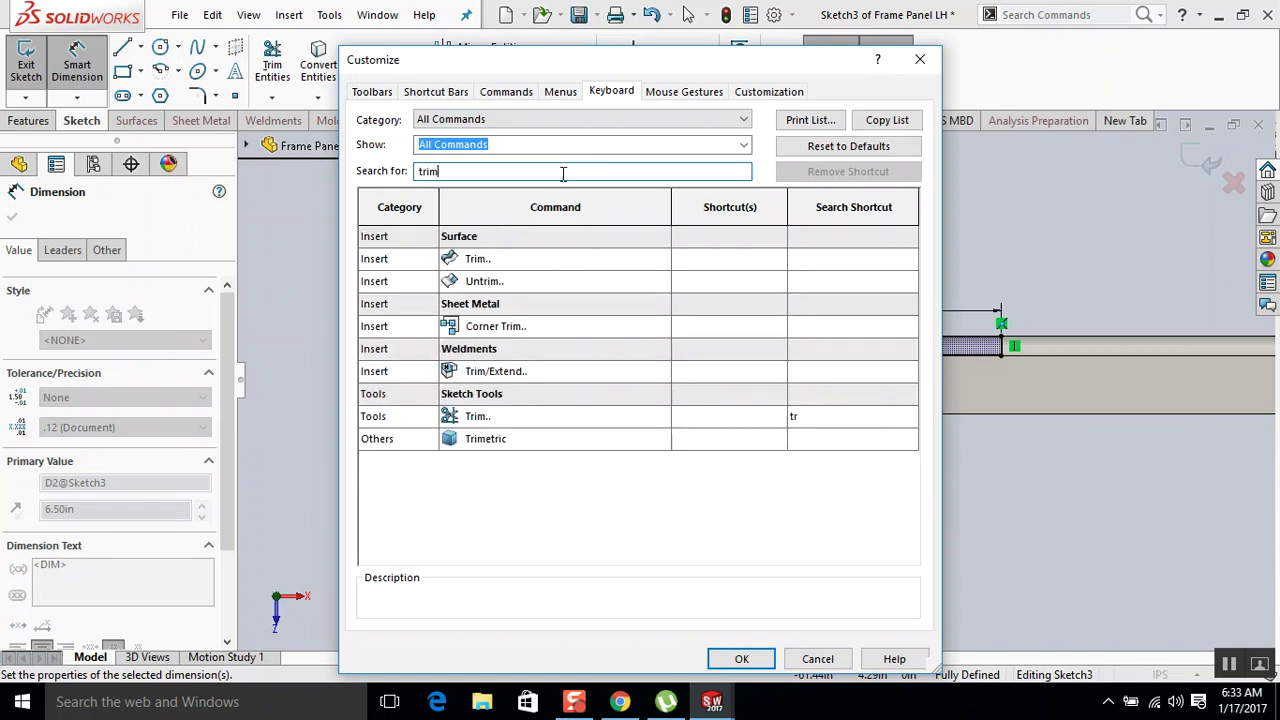
left_click(706, 418)
key("t")
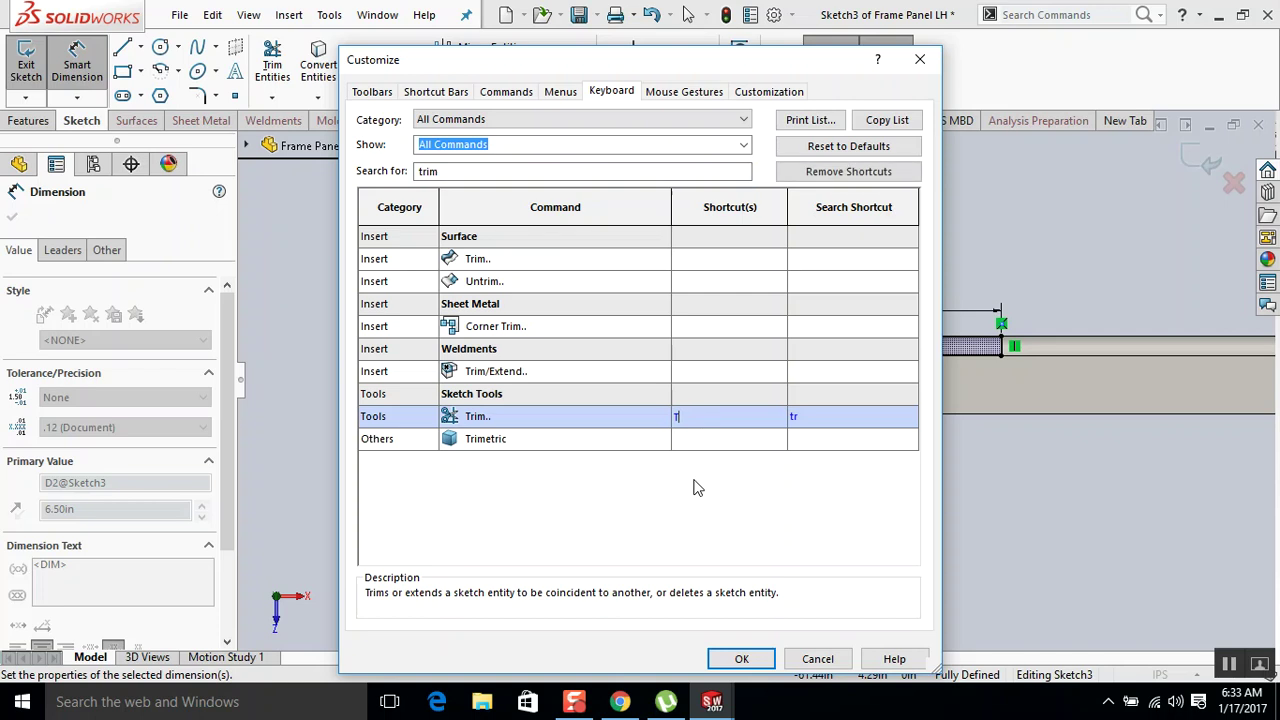
left_click(766, 666)
Power trim the line segment separating the slot rectangle from the flange's end piece.
key("t")
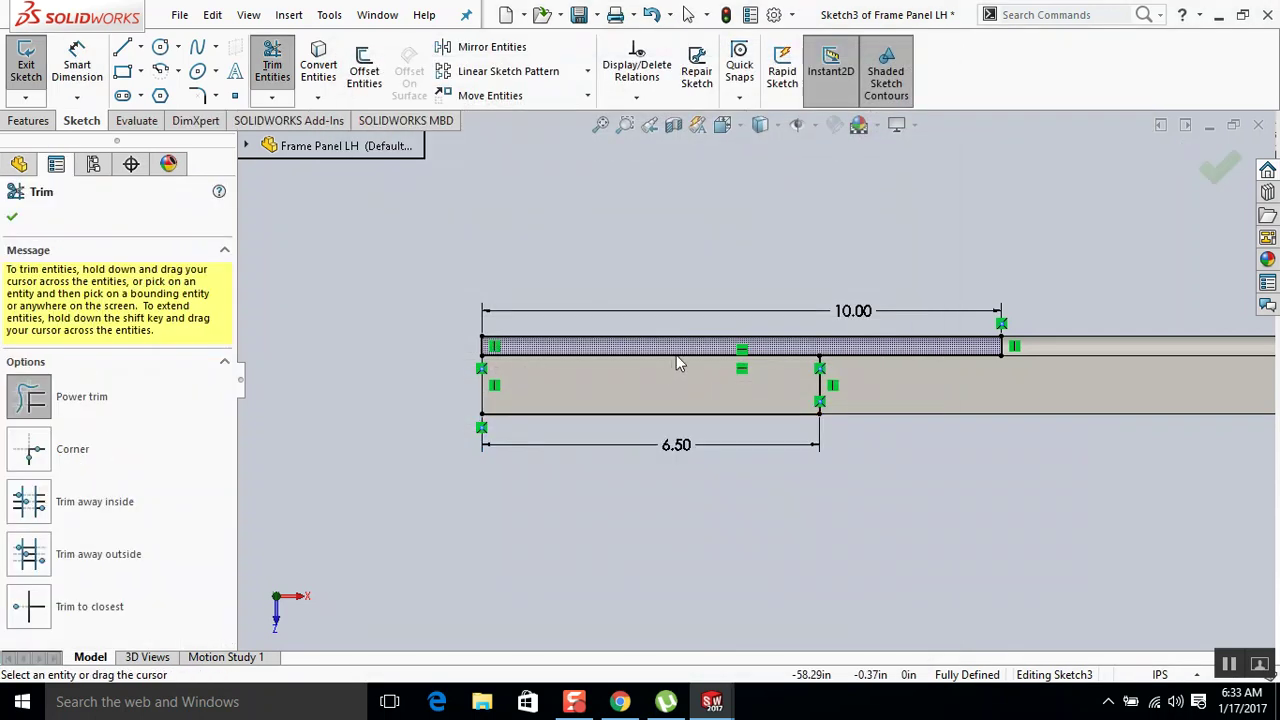
left_click(676, 357)
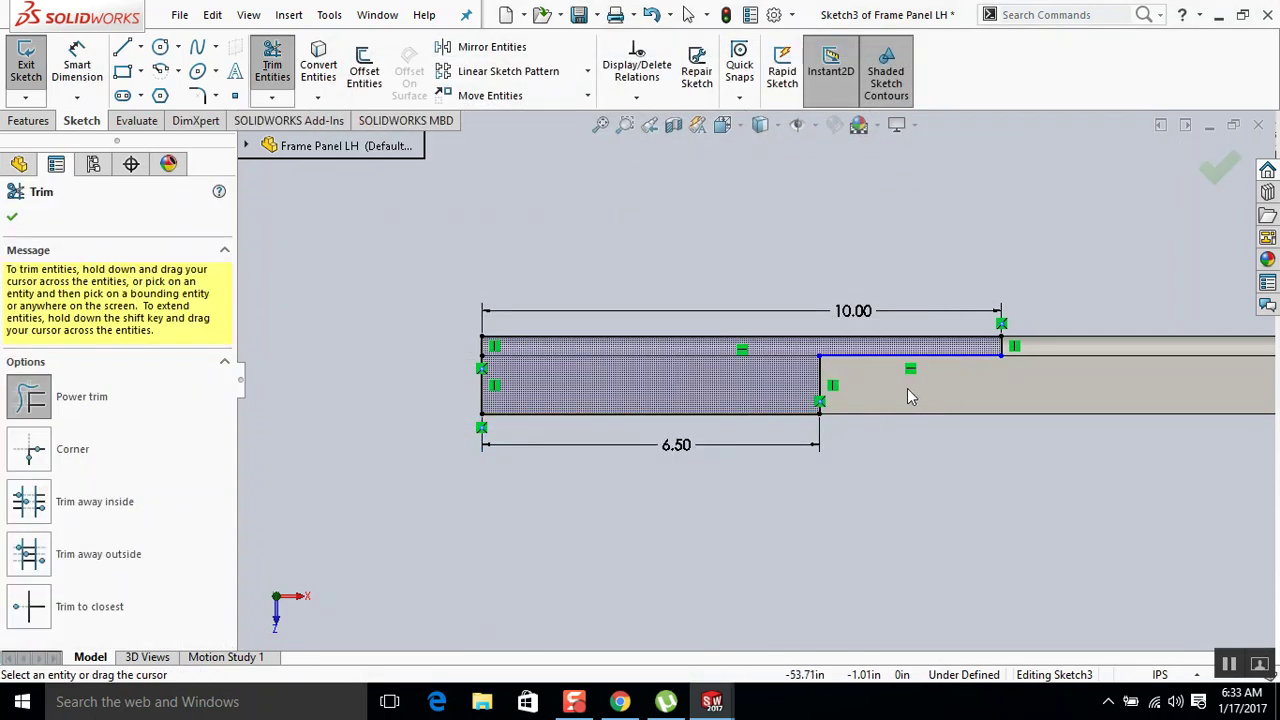
key("Escape")
Make the remaining inner slot line collinear with the flange's bend edge and finish the cut sketch.
mouse_move(820, 357)
left_mouse_down()
mouse_move(840, 392)
mouse_move(968, 374)
left_mouse_up()
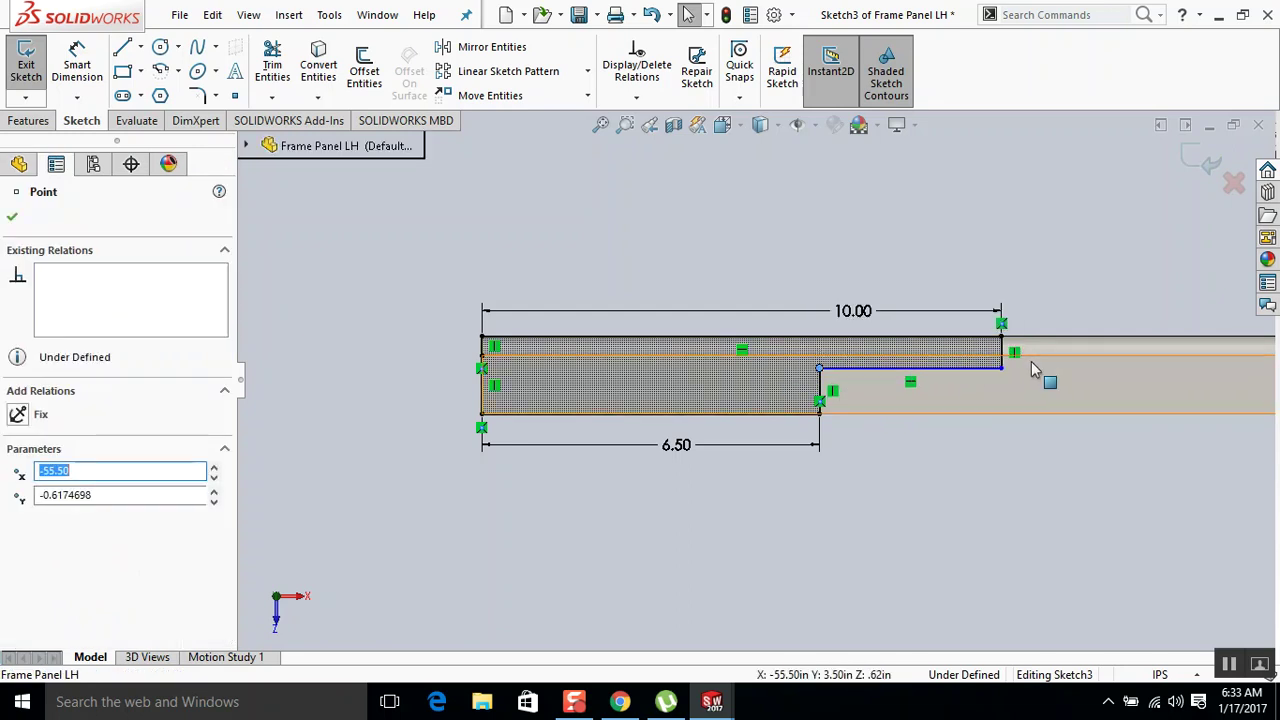
left_click(1035, 358)
left_click(962, 370, "ctrl")
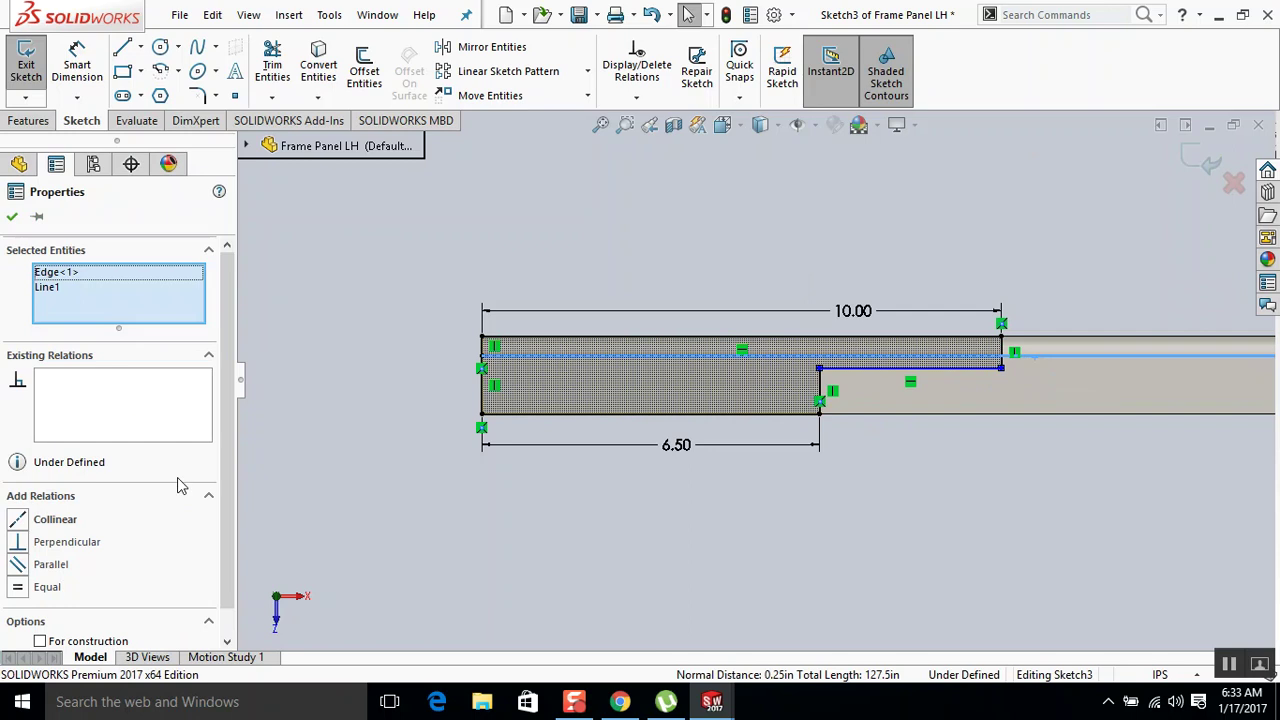
left_click(36, 522)
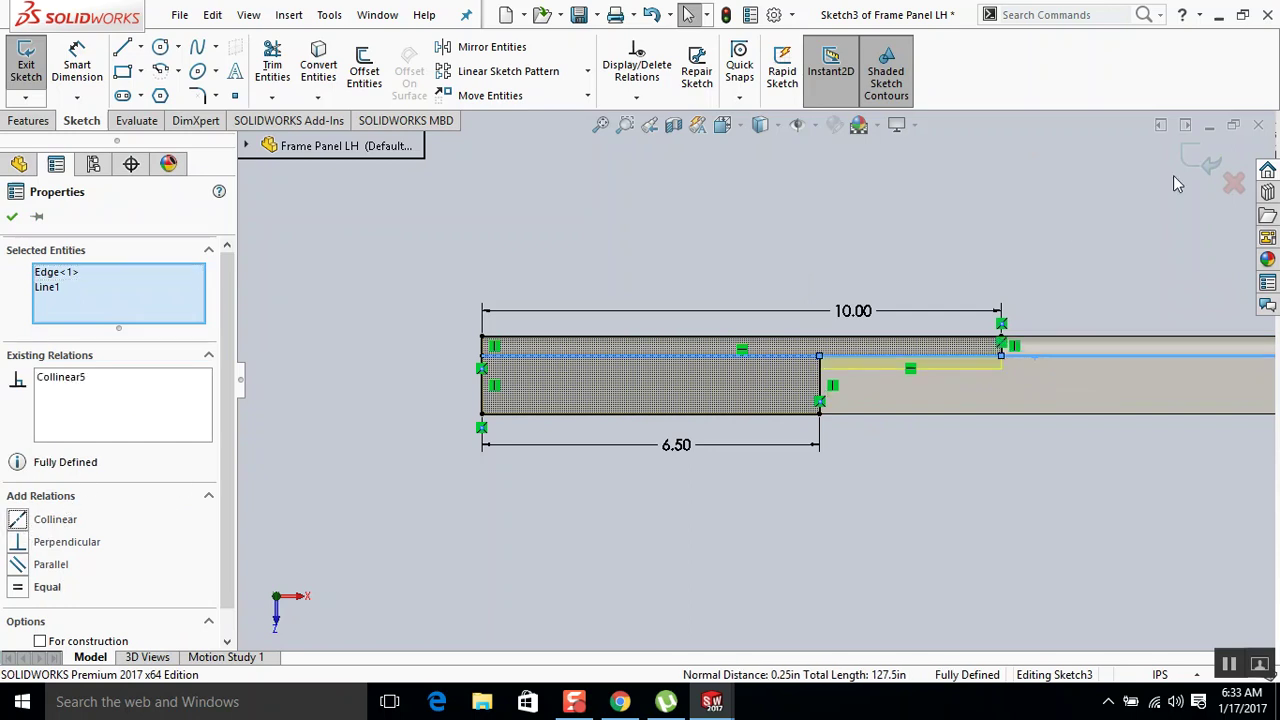
left_click(12, 217)
left_click(1228, 176)
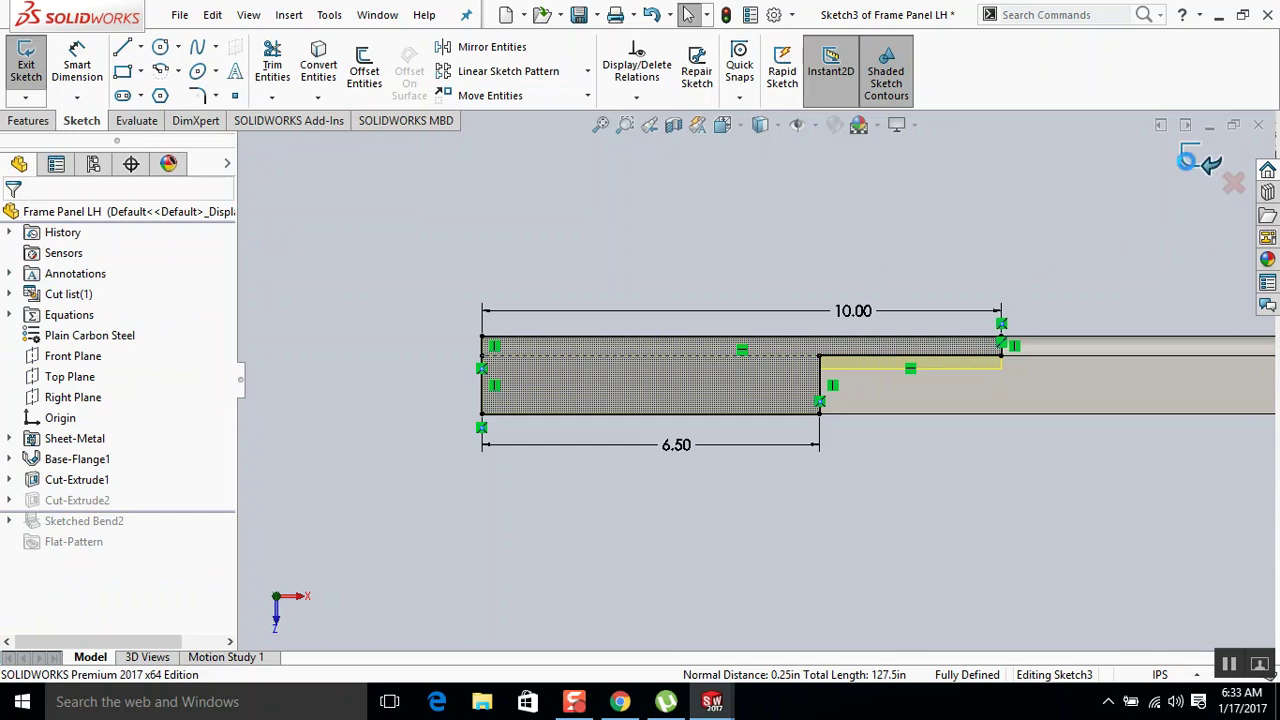
Roll the model forward past the sketched bend and set the bend angle to 8 degrees.
middle_click_drag(899, 279, 914, 191)
scroll(904, 229, "down", 3)
scroll(904, 229, "up", 3)
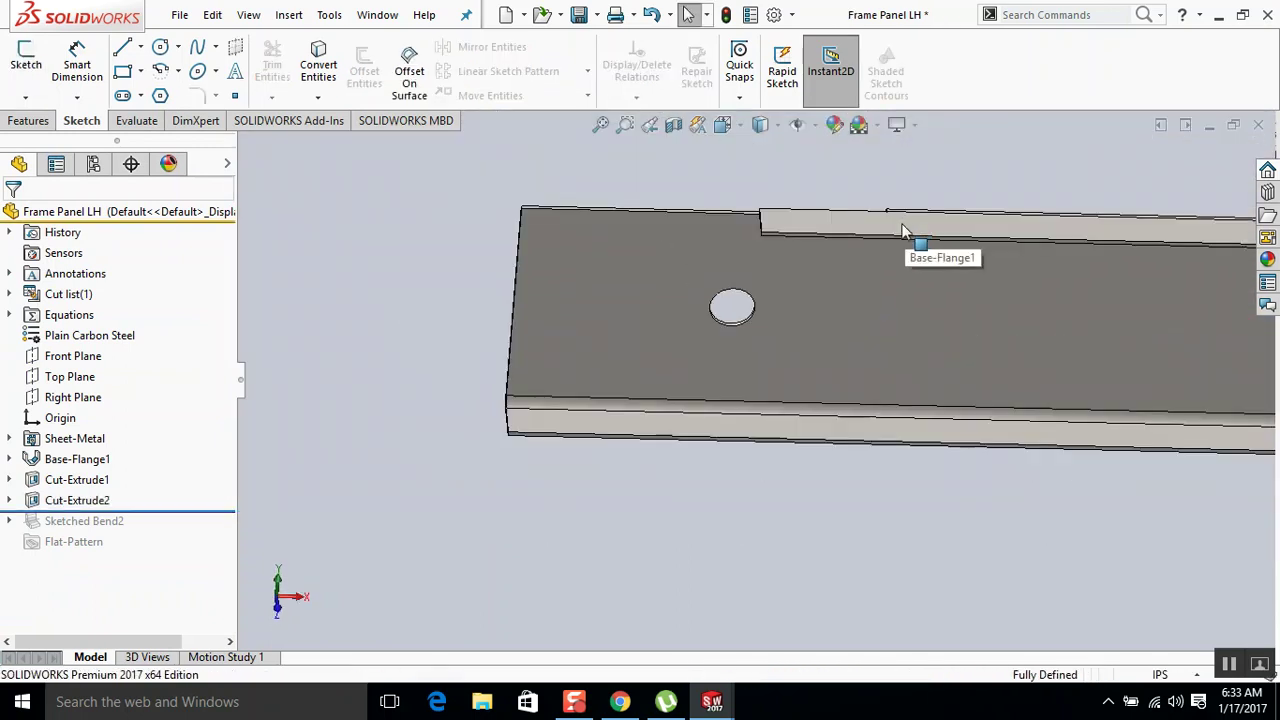
key("ctrl+1")
left_click_drag(155, 512, 162, 552)
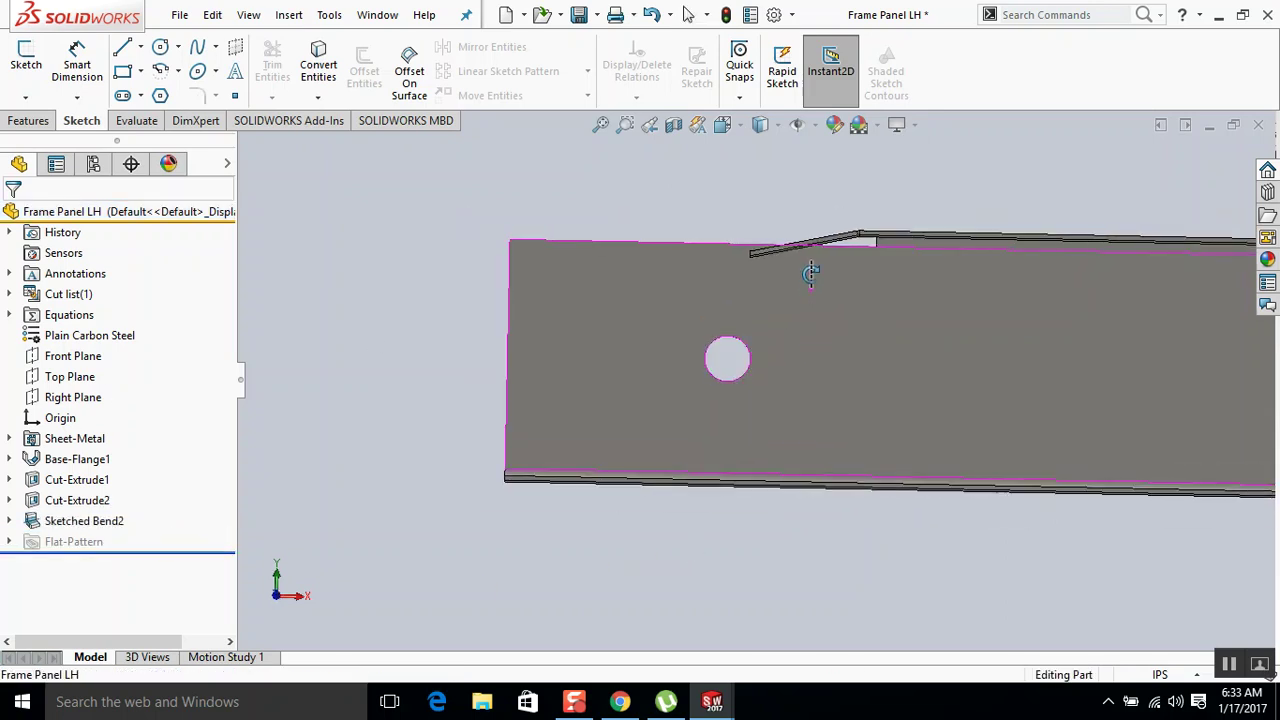
right_click(86, 520)
left_click(102, 253)
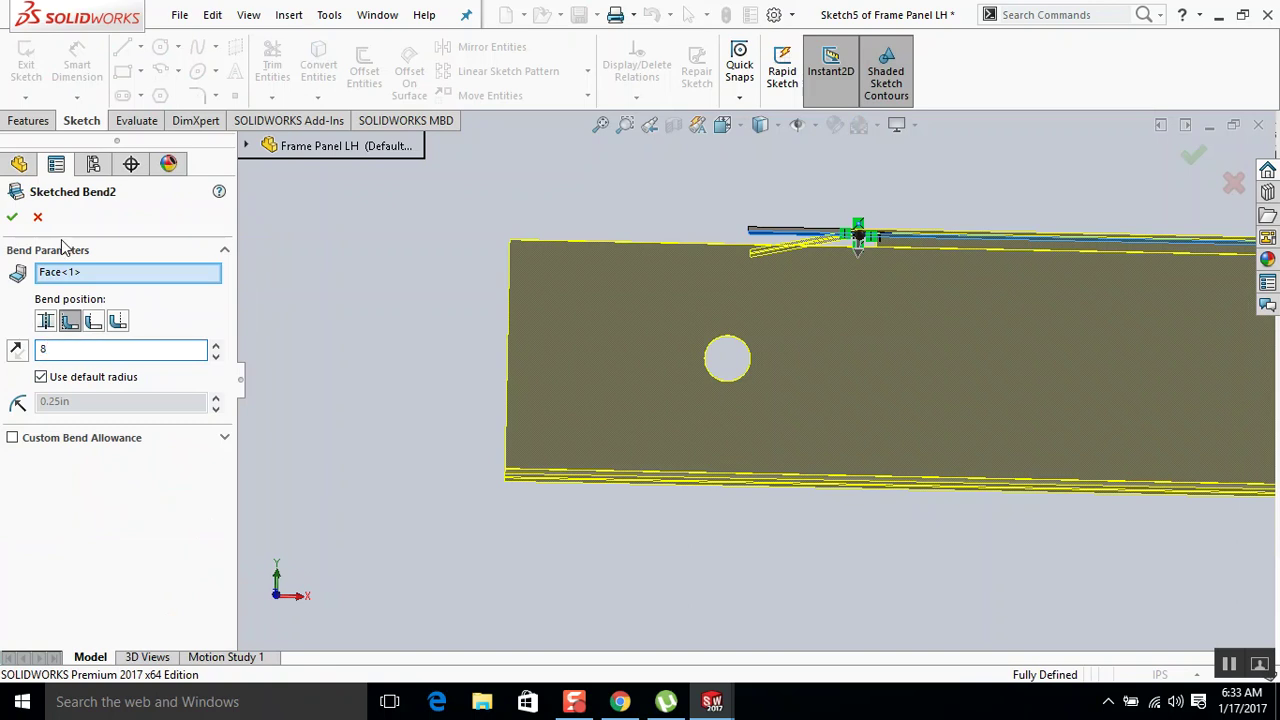
left_click(12, 219)
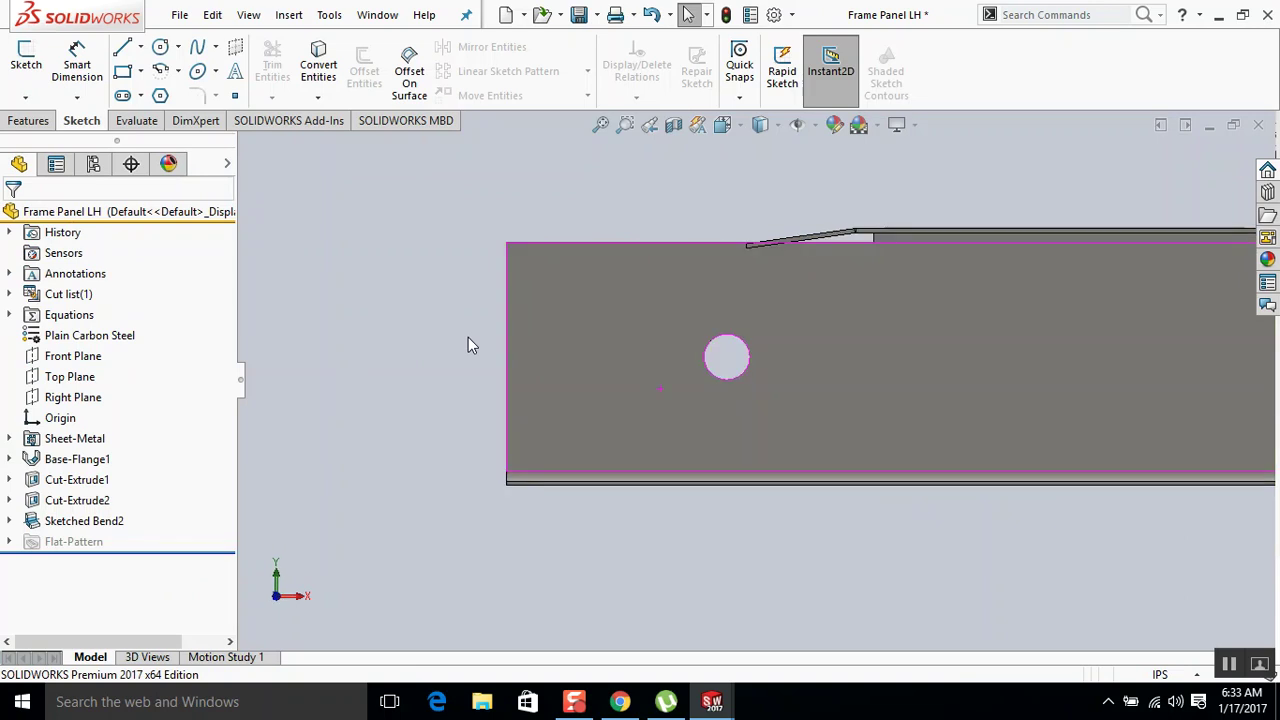
Save the left-hand frame panel in isometric view and close it to return to the frame weldment.
key("ctrl+7")
key("ctrl+s")
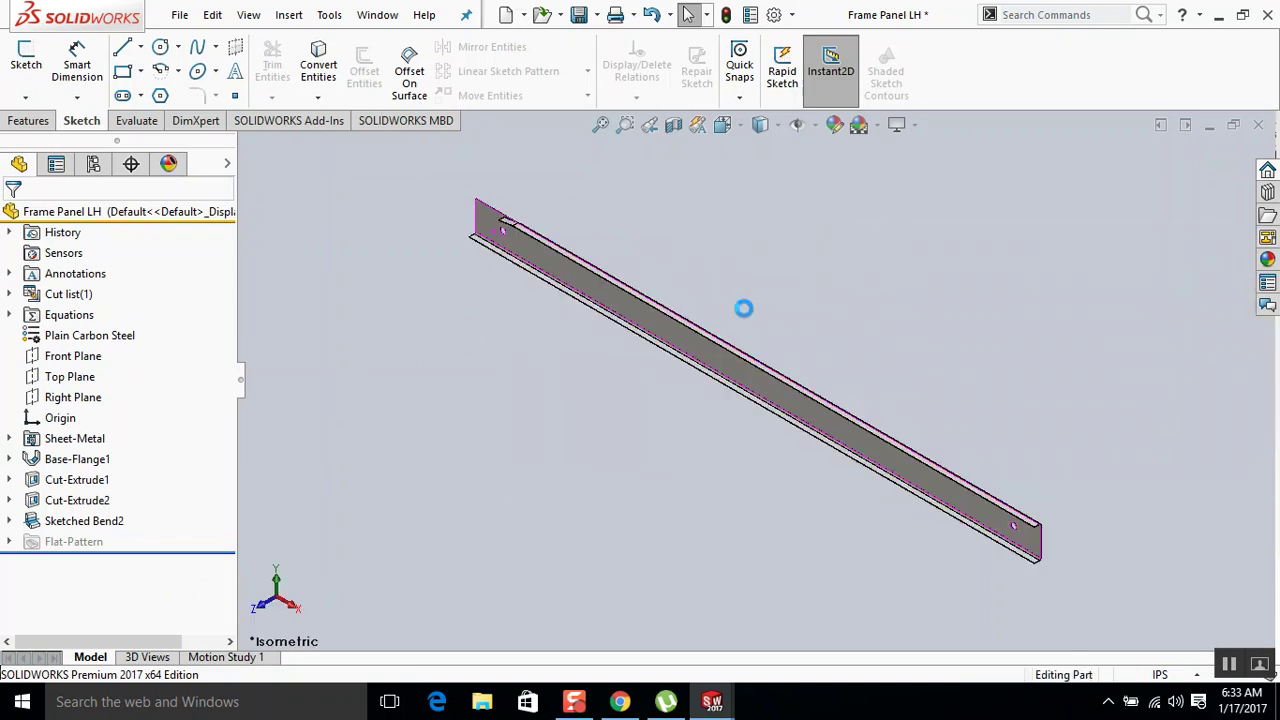
left_click(1258, 125)
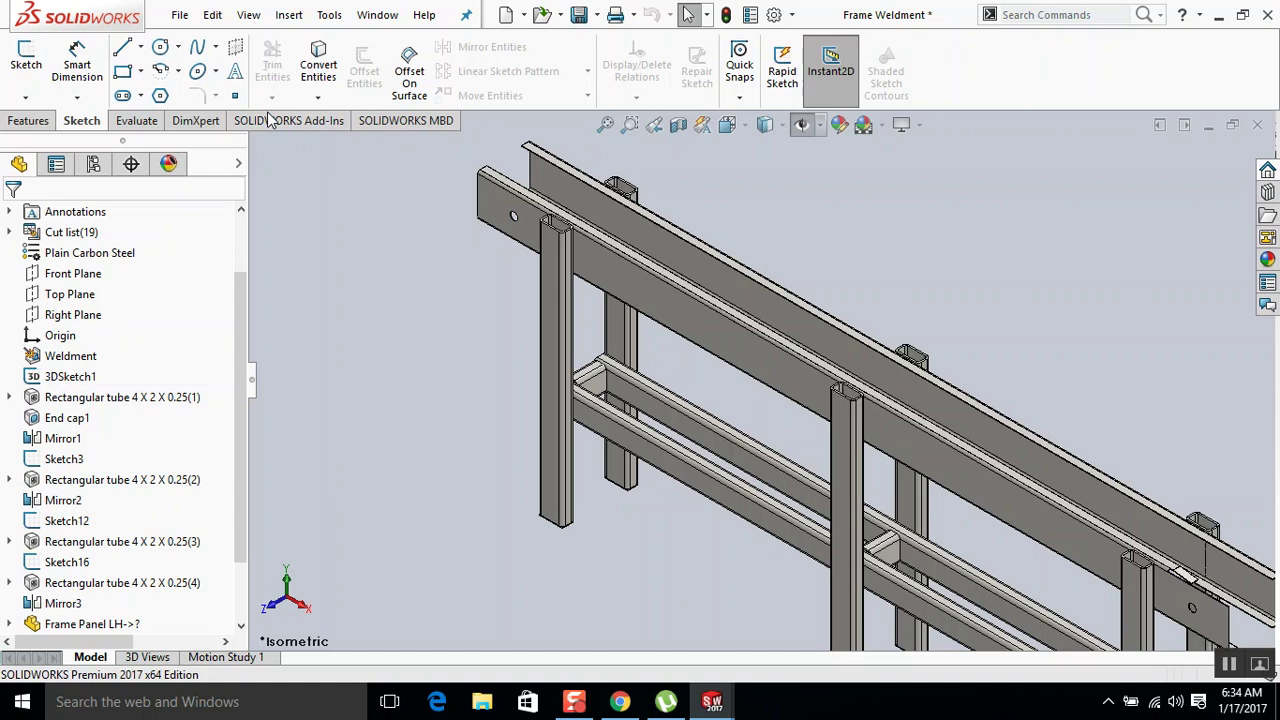
Insert the Frame Panel LH part into the frame weldment, placing it freely in front of the frame.
key("ctrl+o")
left_click(686, 262)
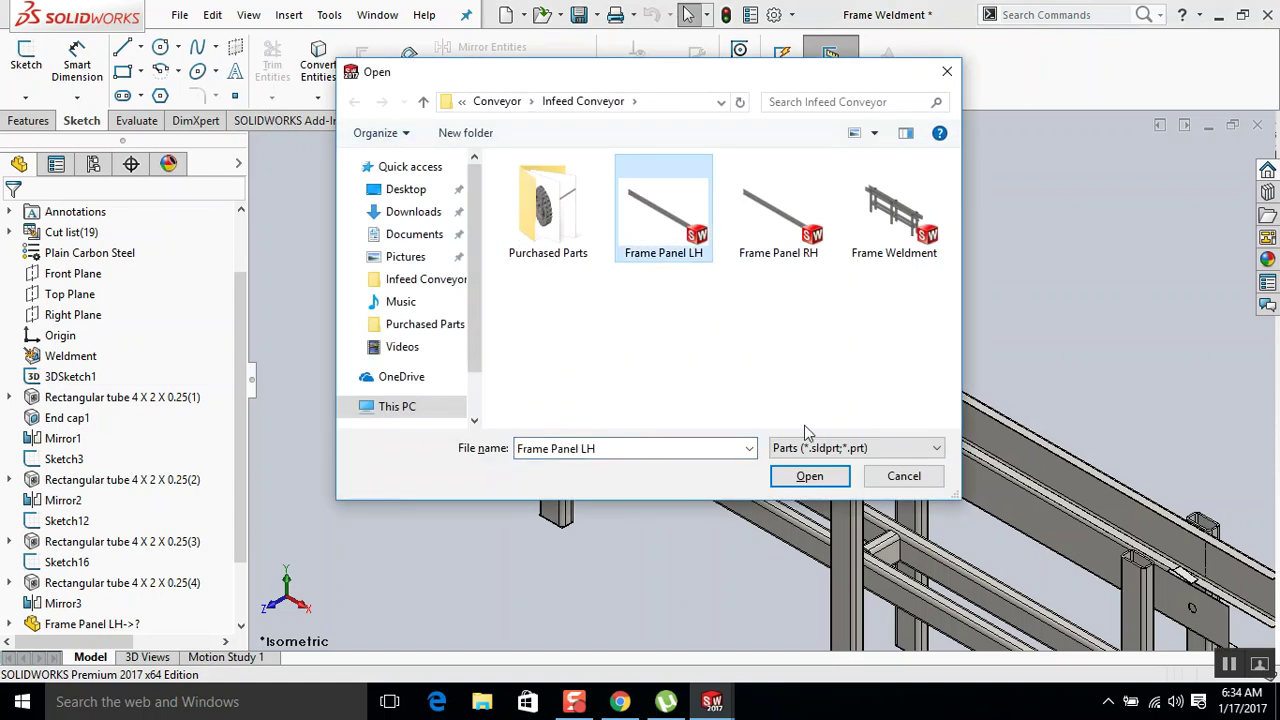
left_click(808, 470)
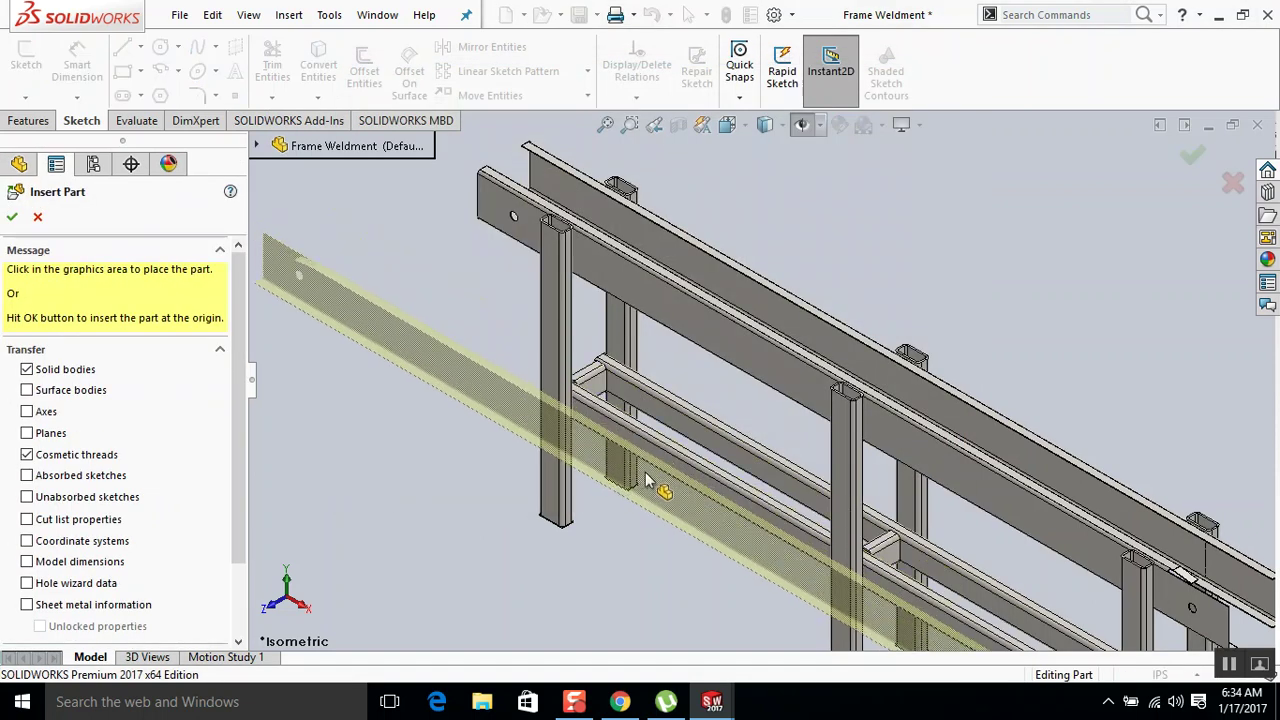
left_click(645, 471)
key("f")
scroll(690, 295, "down", 4)
scroll(705, 350, "up", 3)
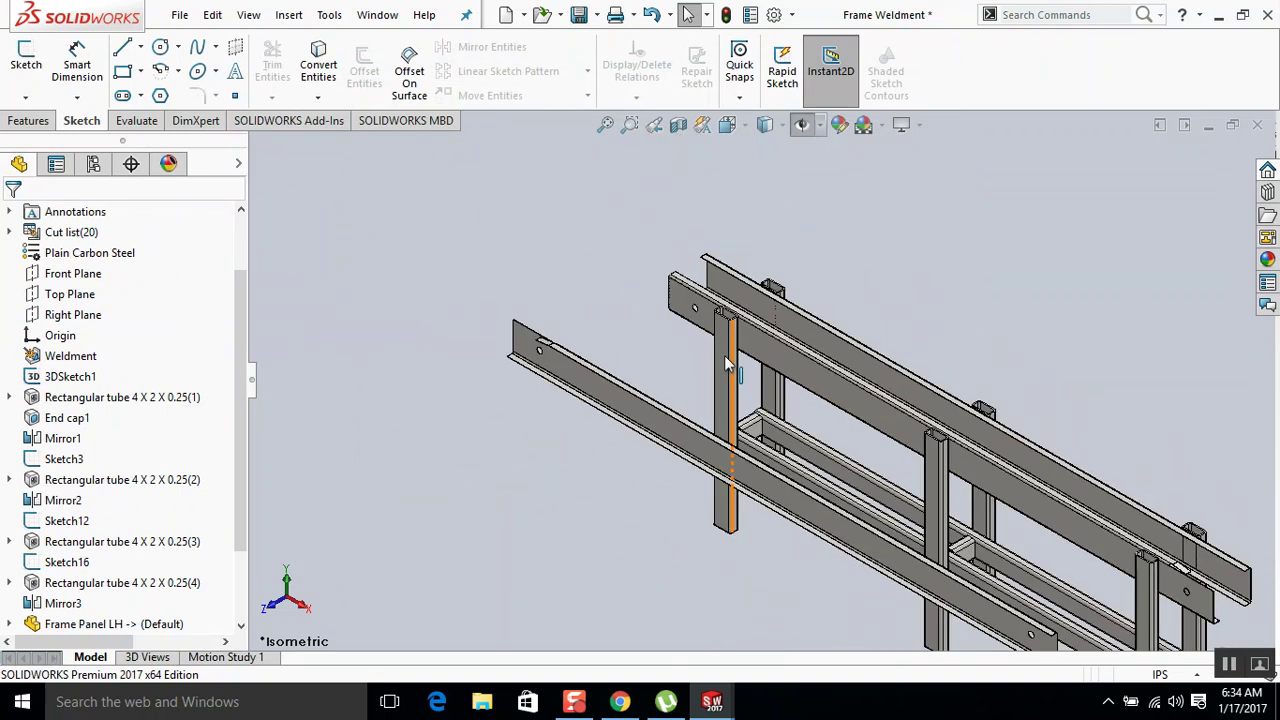
scroll(708, 363, "up", 2)
scroll(725, 340, "down", 4)
scroll(513, 290, "up", 2)
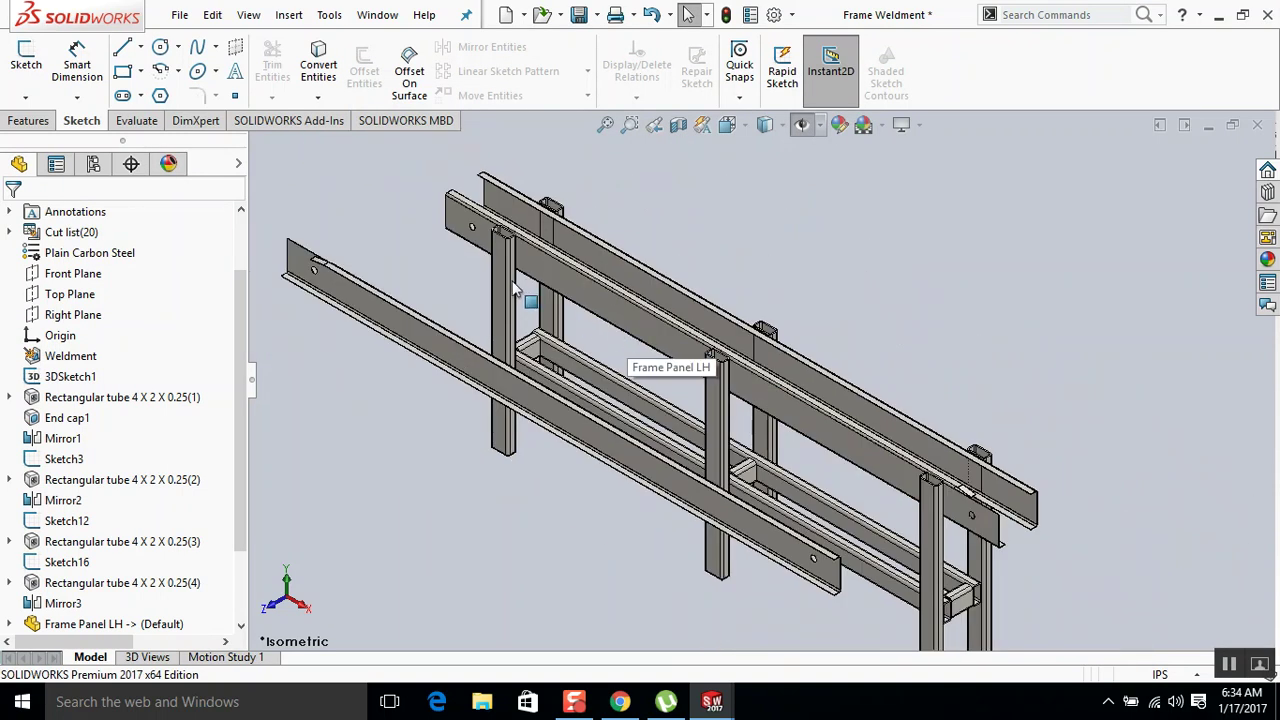
scroll(905, 485, "down", 2)
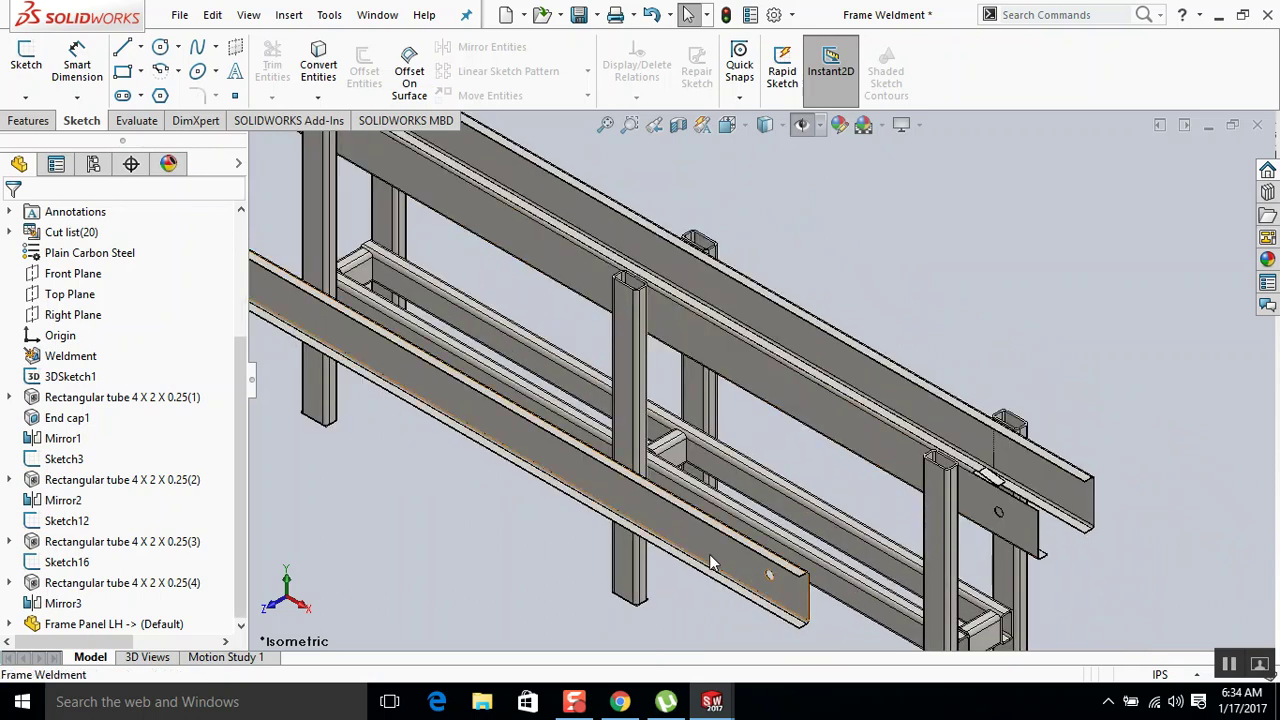
Delete the extra left-hand panel placed in front of the frame.
left_click(712, 563)
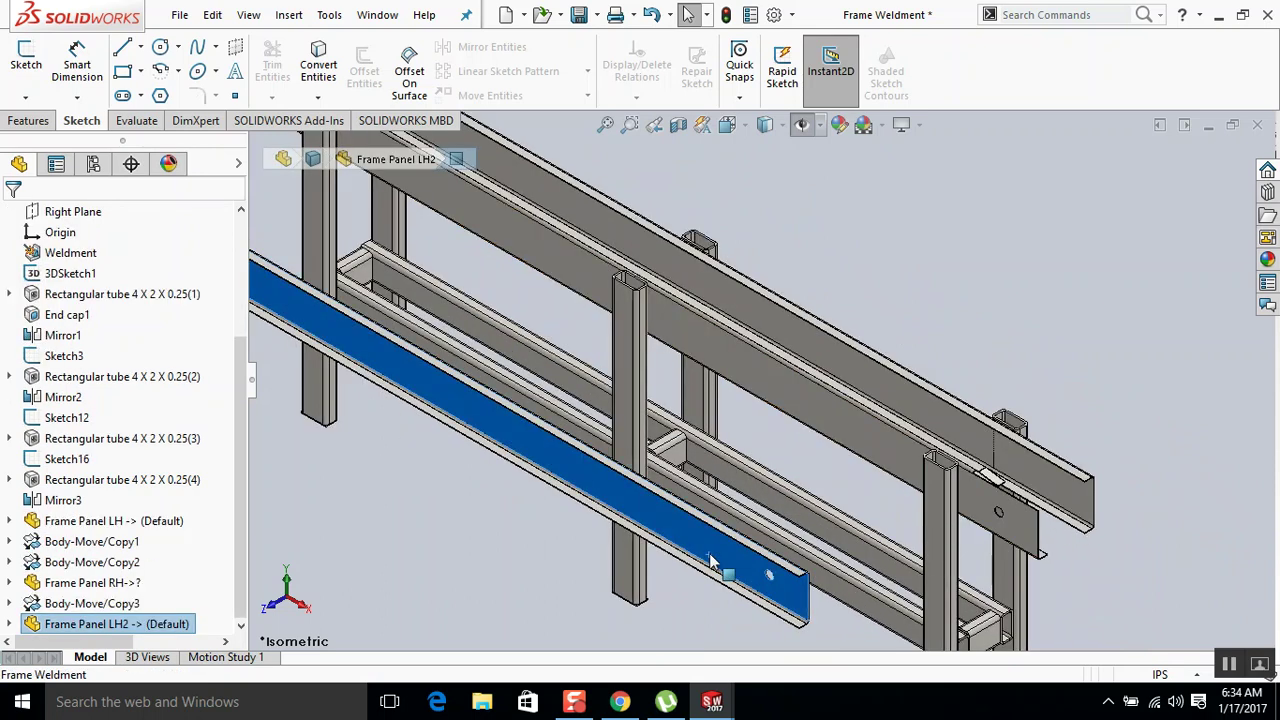
key("Delete")
key("Return")
Save and close the frame weldment, and rebuild the Conveyor assembly with the changed models.
middle_click_drag(979, 554, 871, 535)
key("ctrl+7")
key("ctrl+s")
left_click(1259, 124)
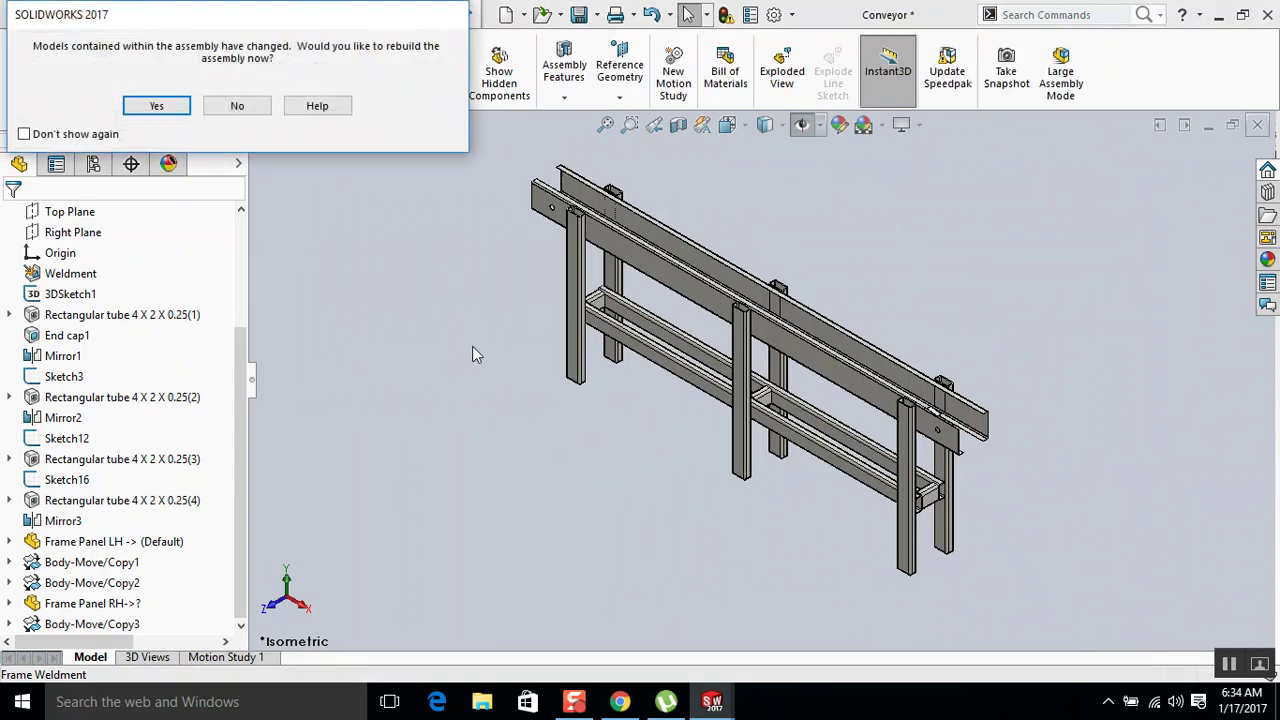
left_click(157, 105)
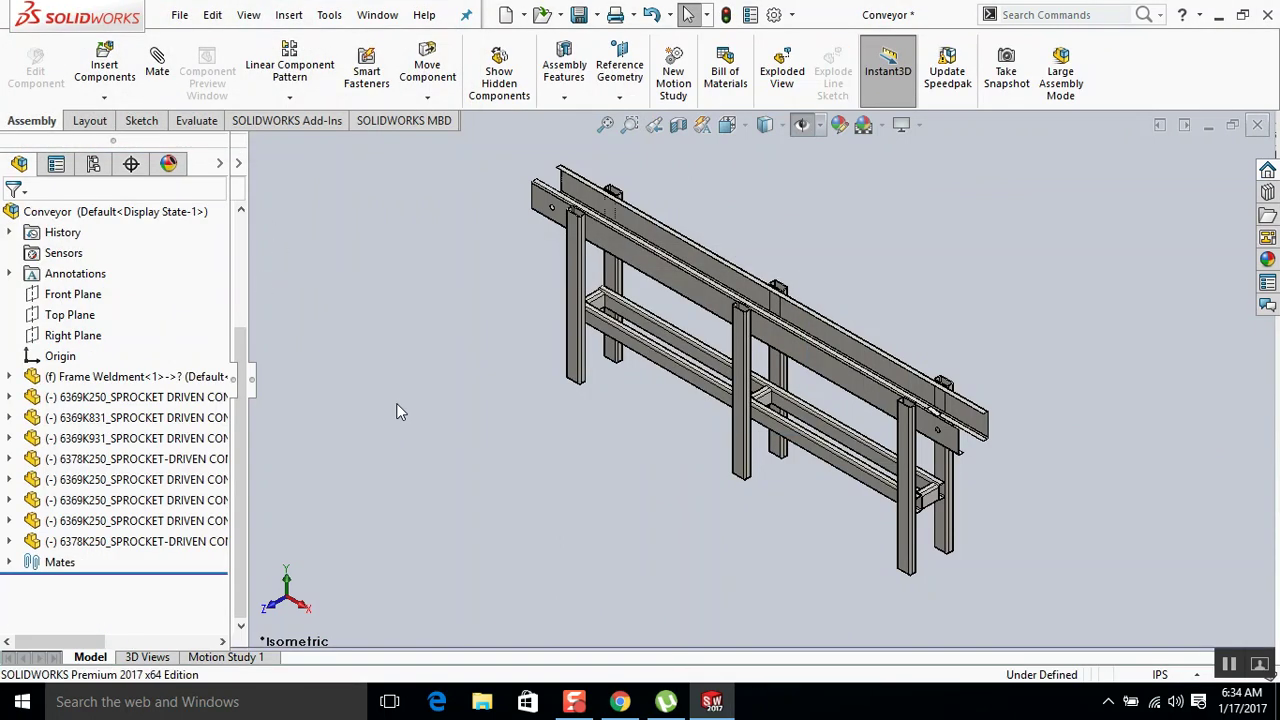
Examine the frame panels' flanges around the sprockets and rollers at the conveyor's ends.
scroll(557, 380, "up", 4)
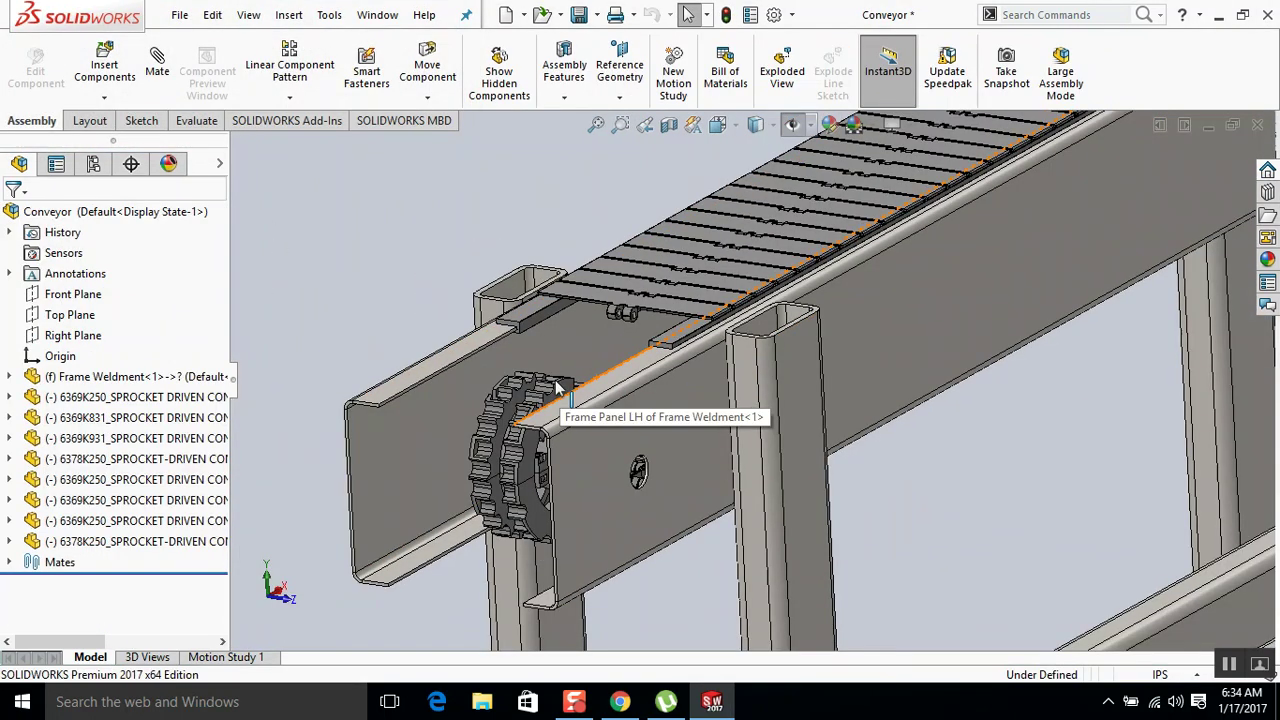
middle_click_drag(615, 273, 531, 432)
scroll(531, 432, "down", 6)
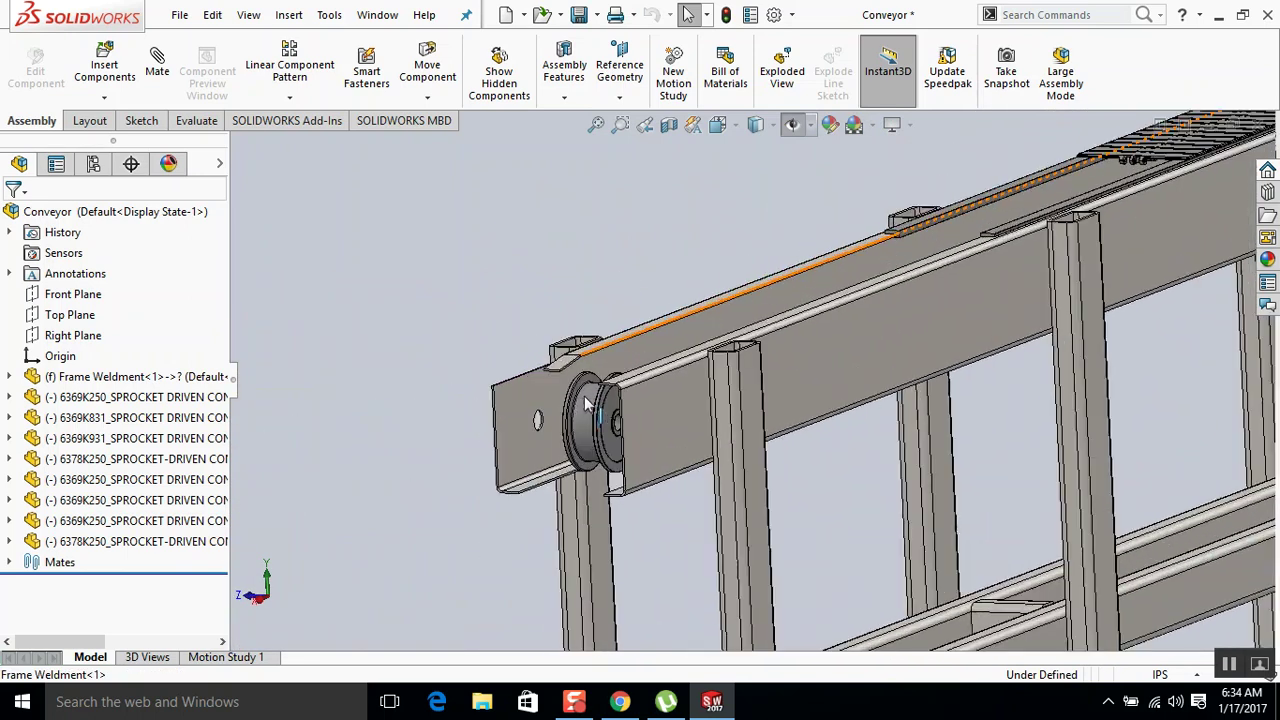
middle_click_drag(607, 390, 510, 430)
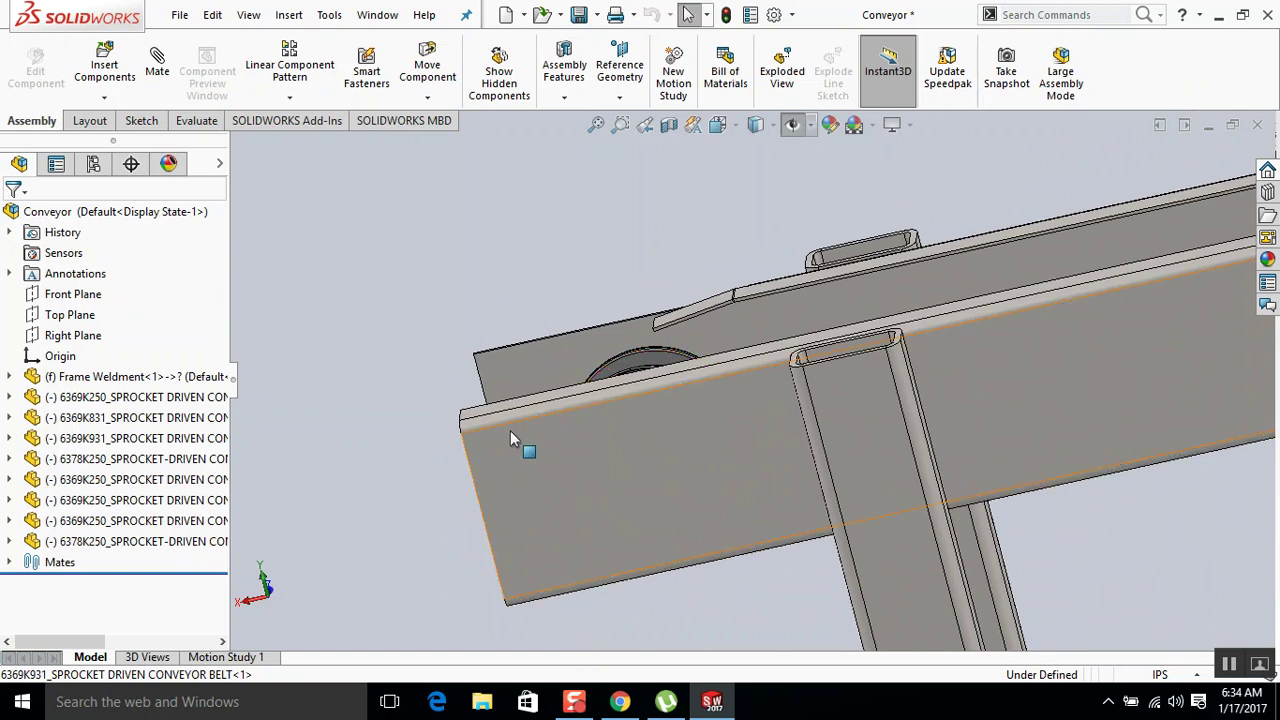
key("ctrl+7")
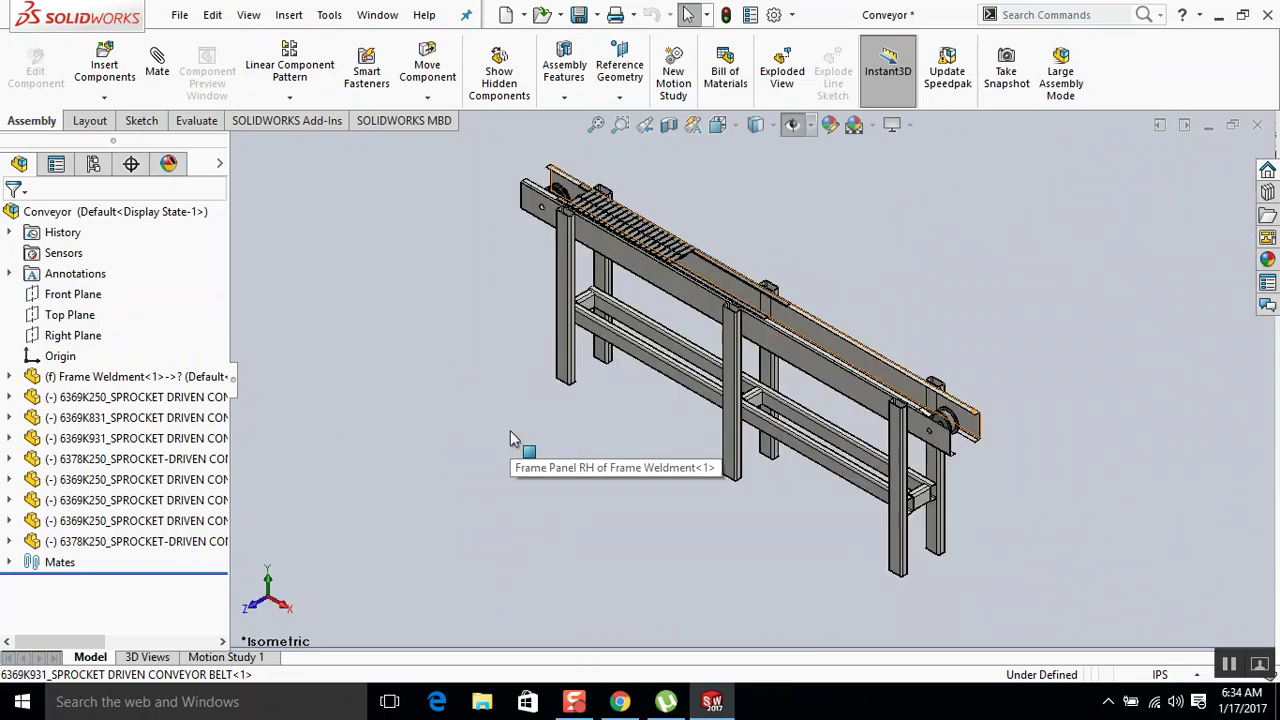